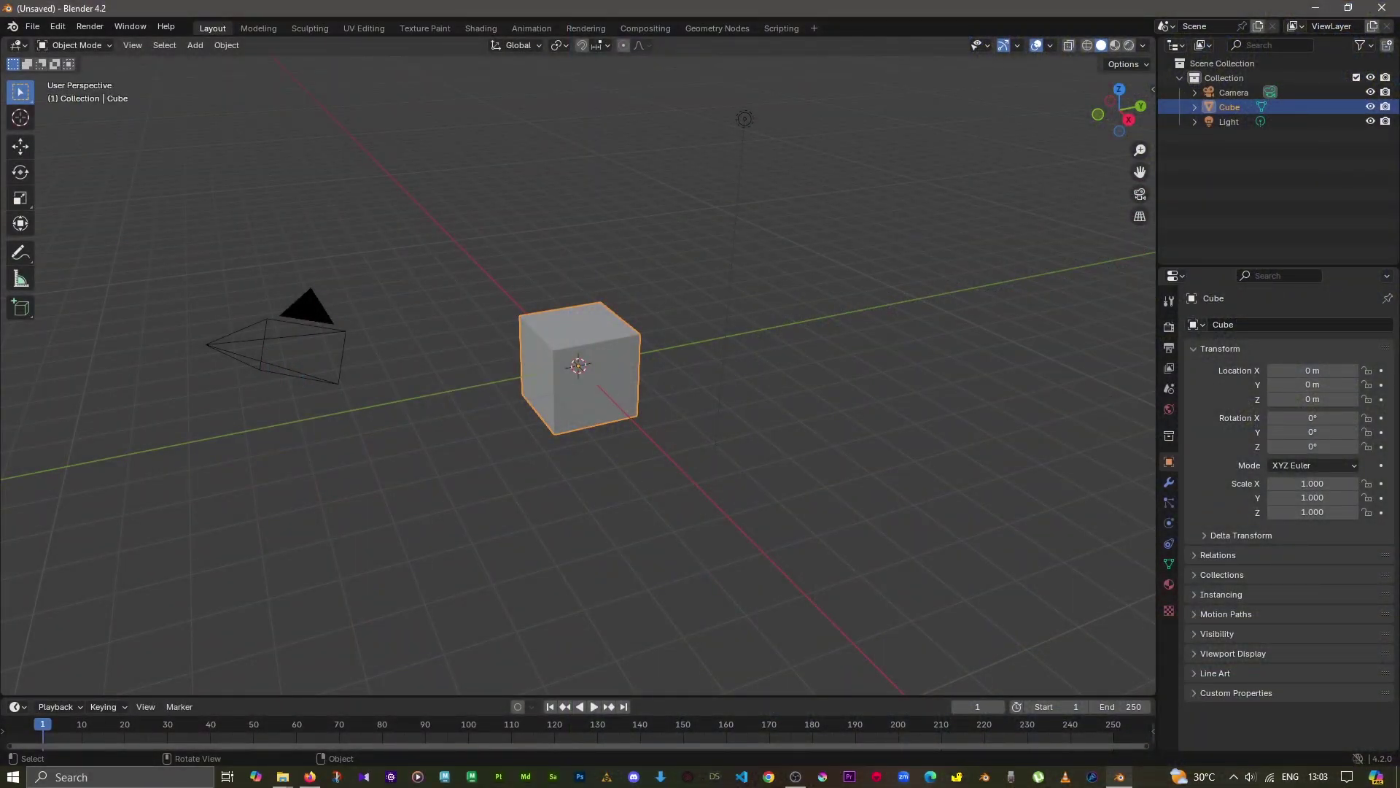
Delete the default cube so only the camera and light remain.
middle_drag(576, 365, 584, 365)
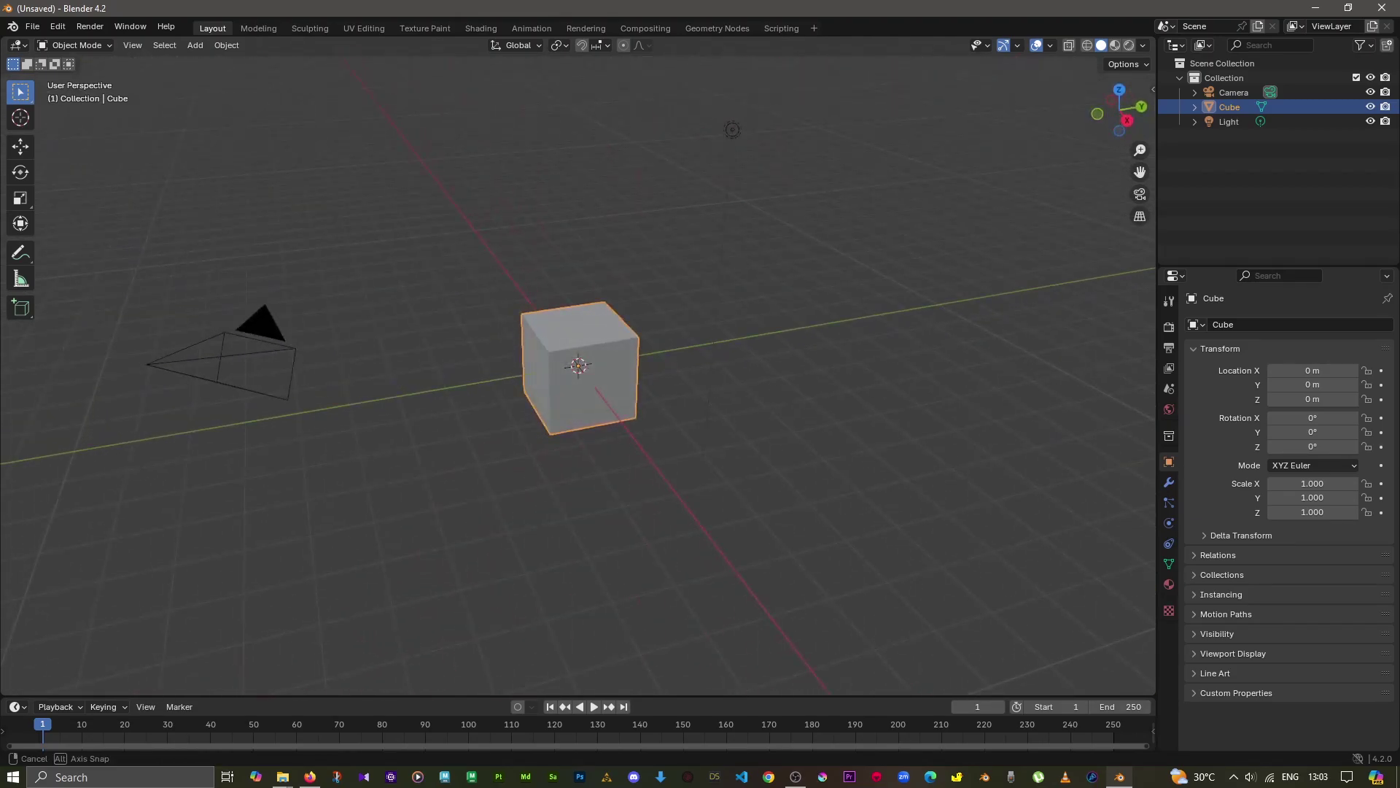
scroll(576, 365, up, 3)
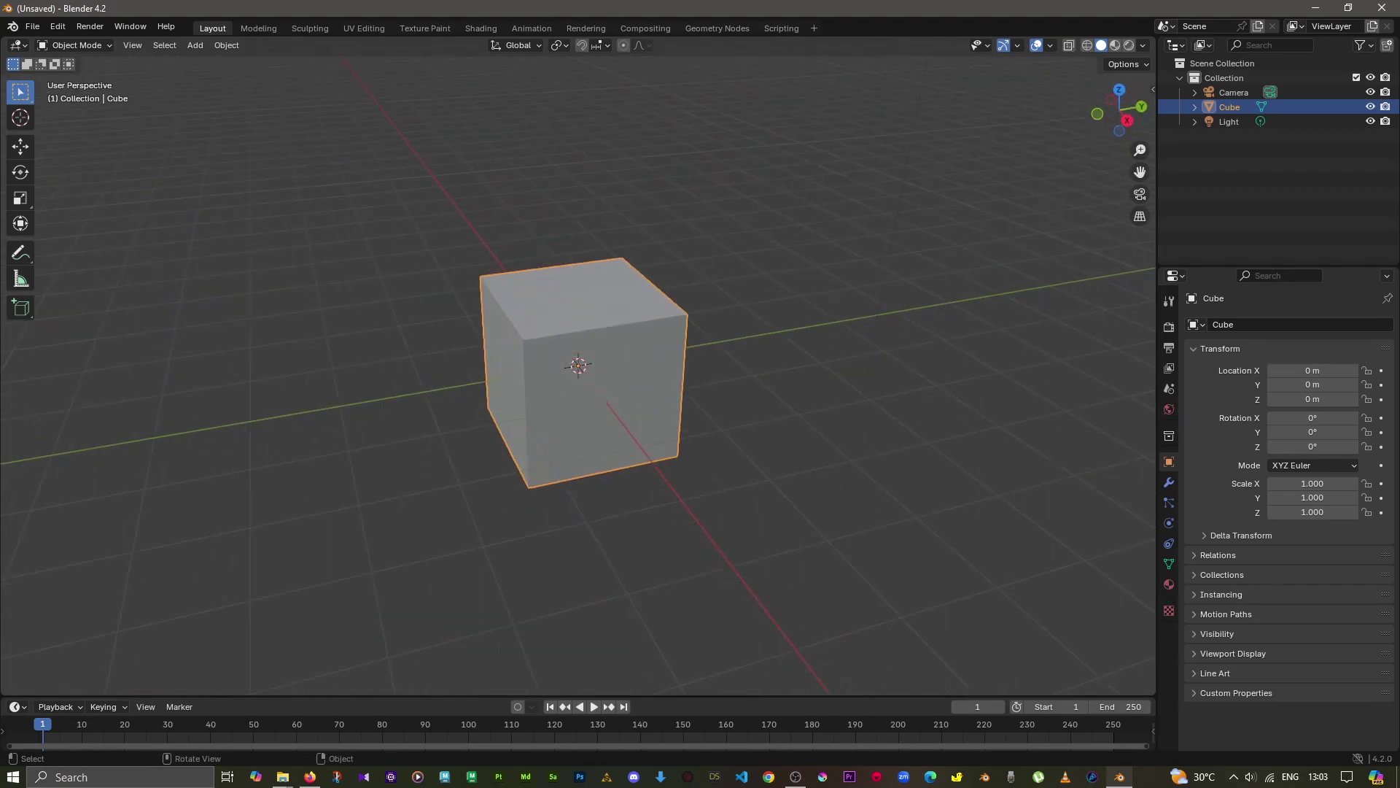
scroll(577, 365, down, 2)
middle_drag(579, 364, 580, 364)
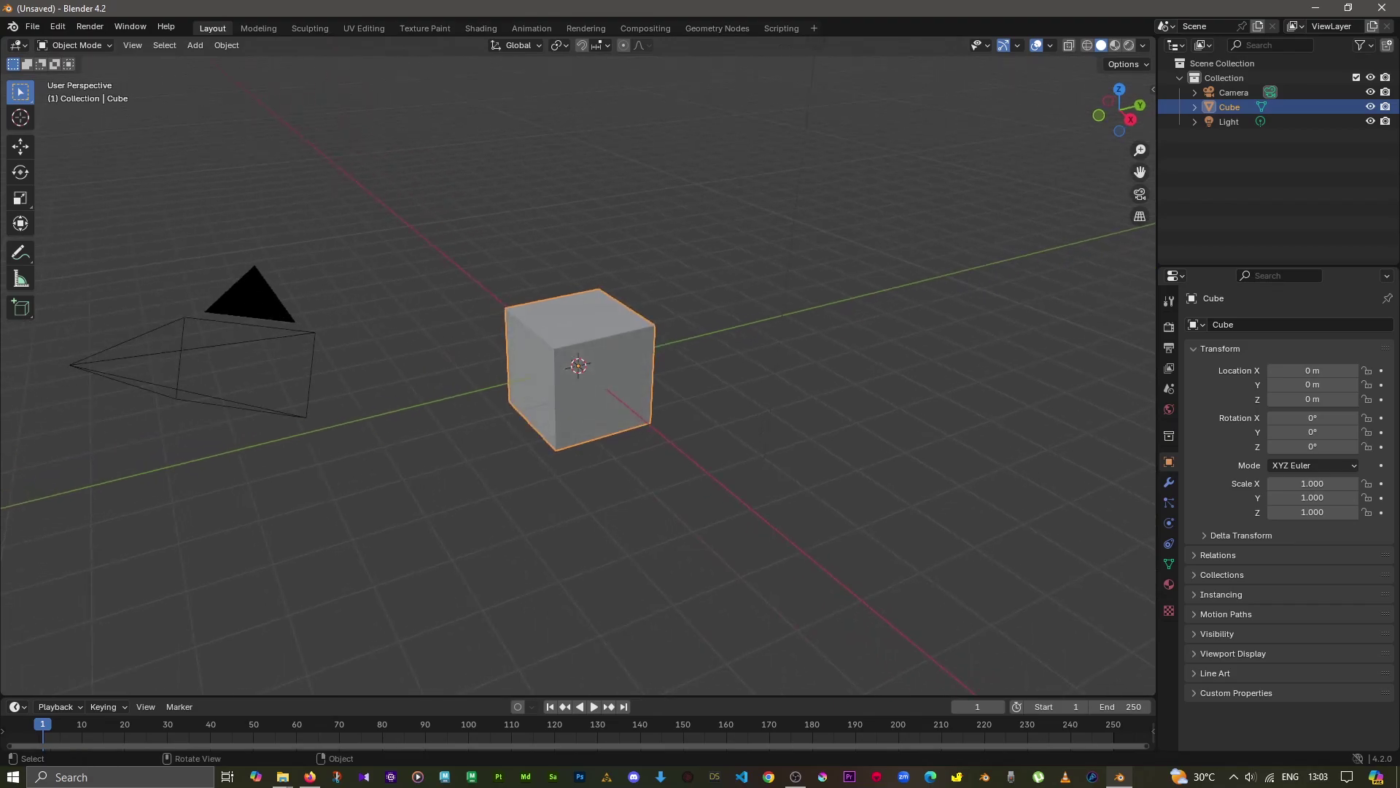
key(Delete)
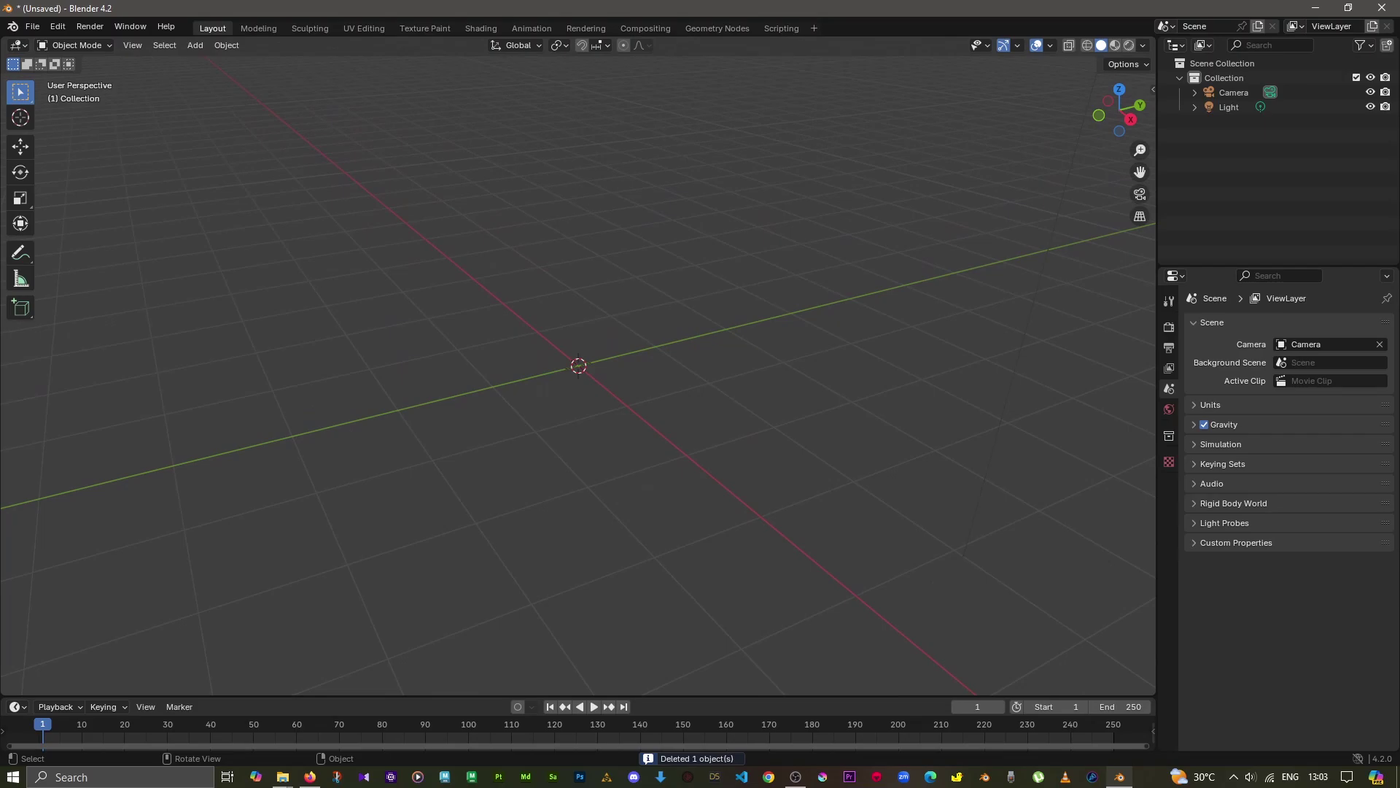
middle_drag(578, 365, 580, 365)
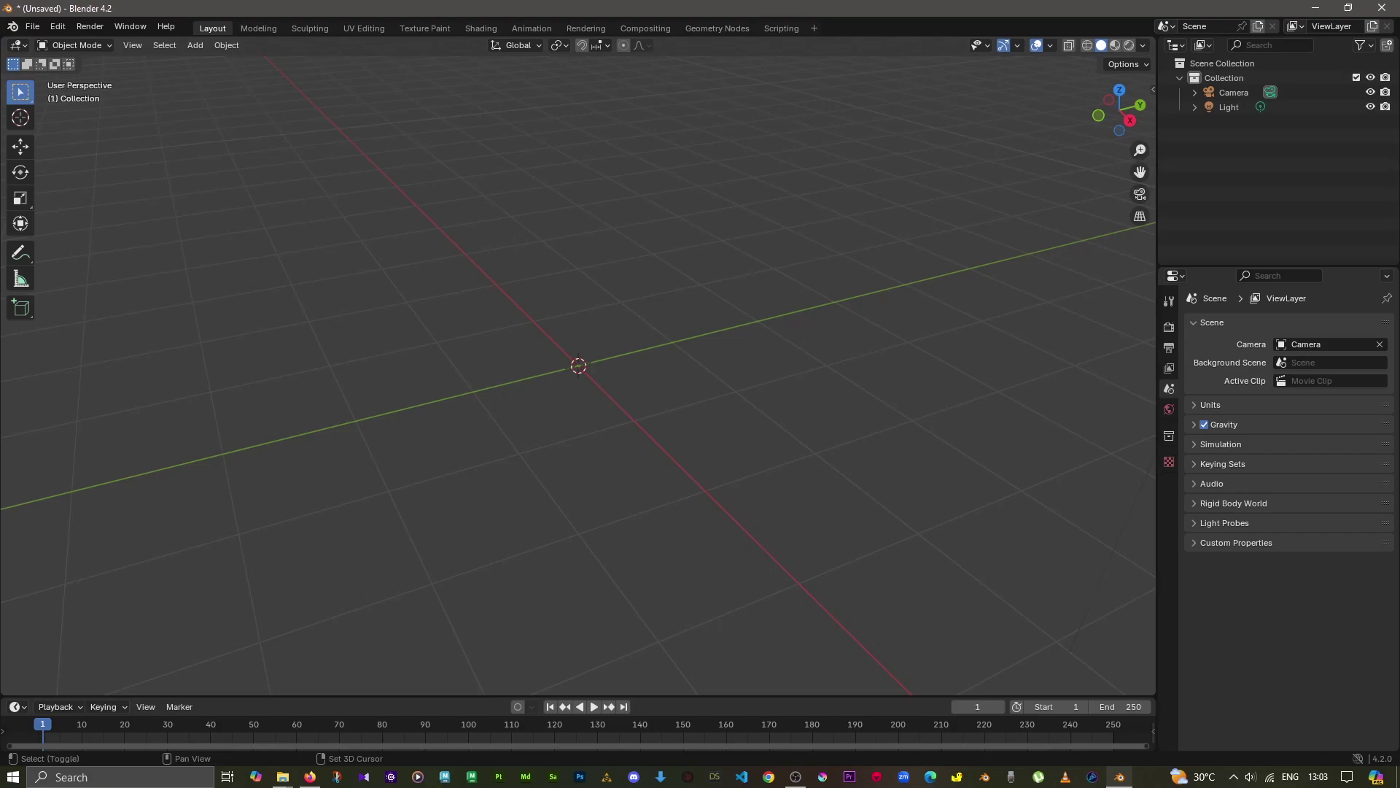
key(shift+a)
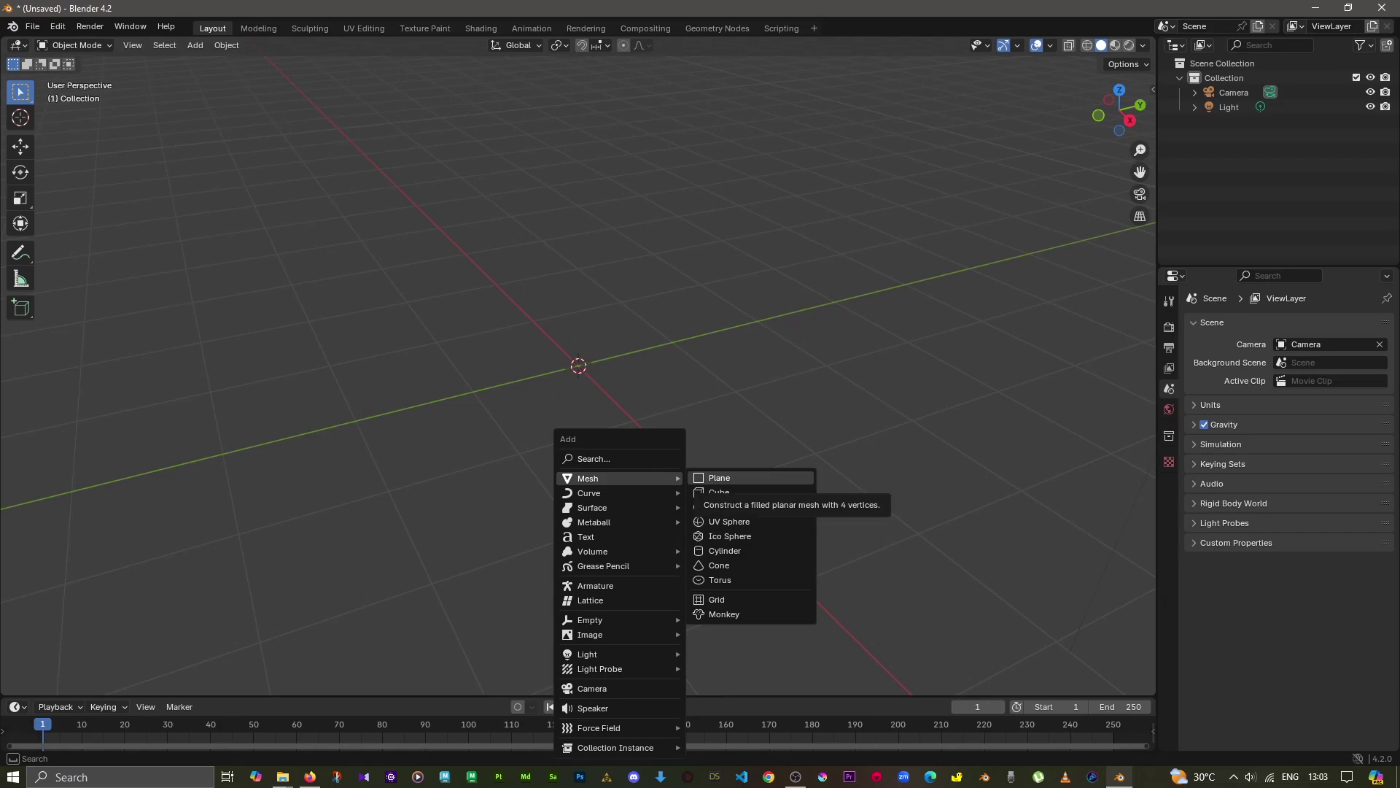
Add a plane at the origin and scale it up to about 3.9.
click(718, 478)
scroll(579, 365, down, 3)
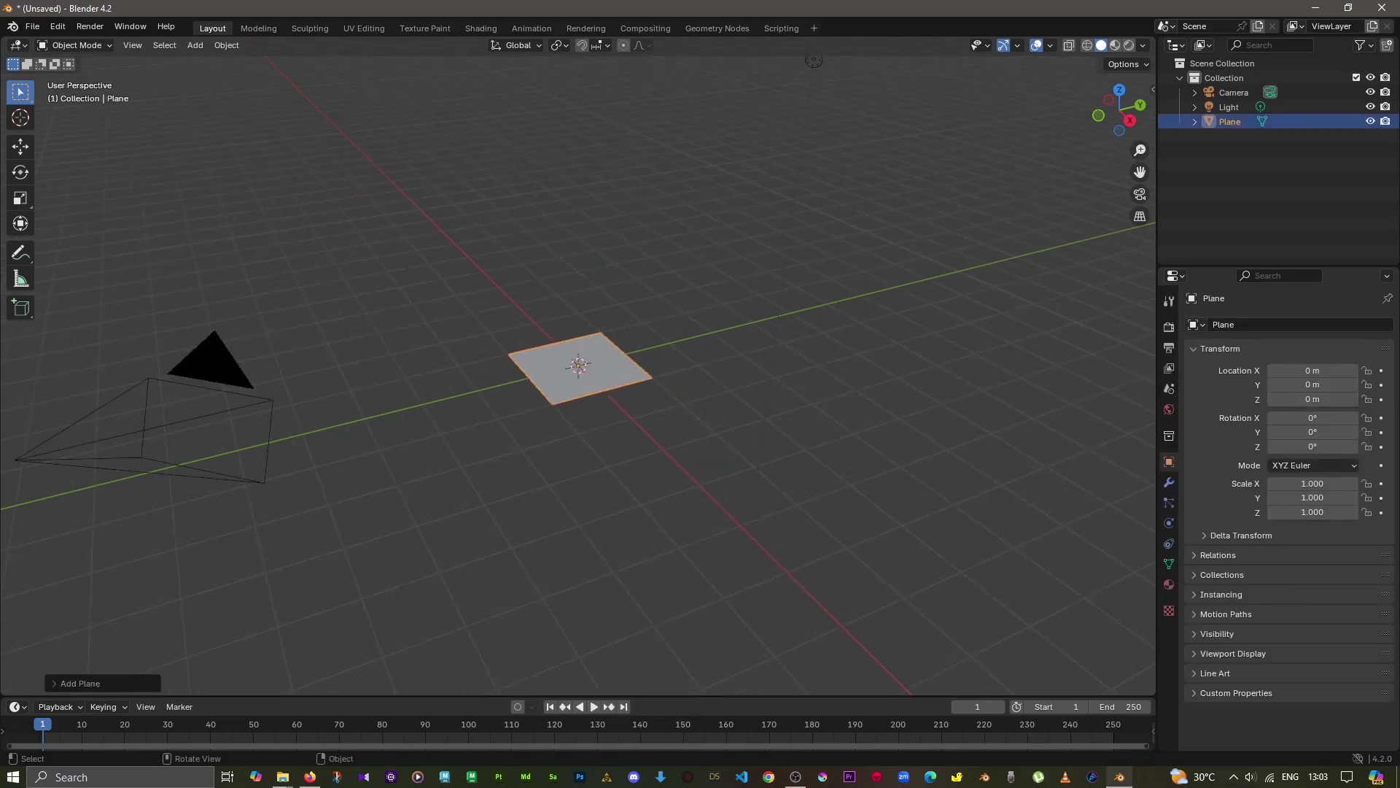
key(s)
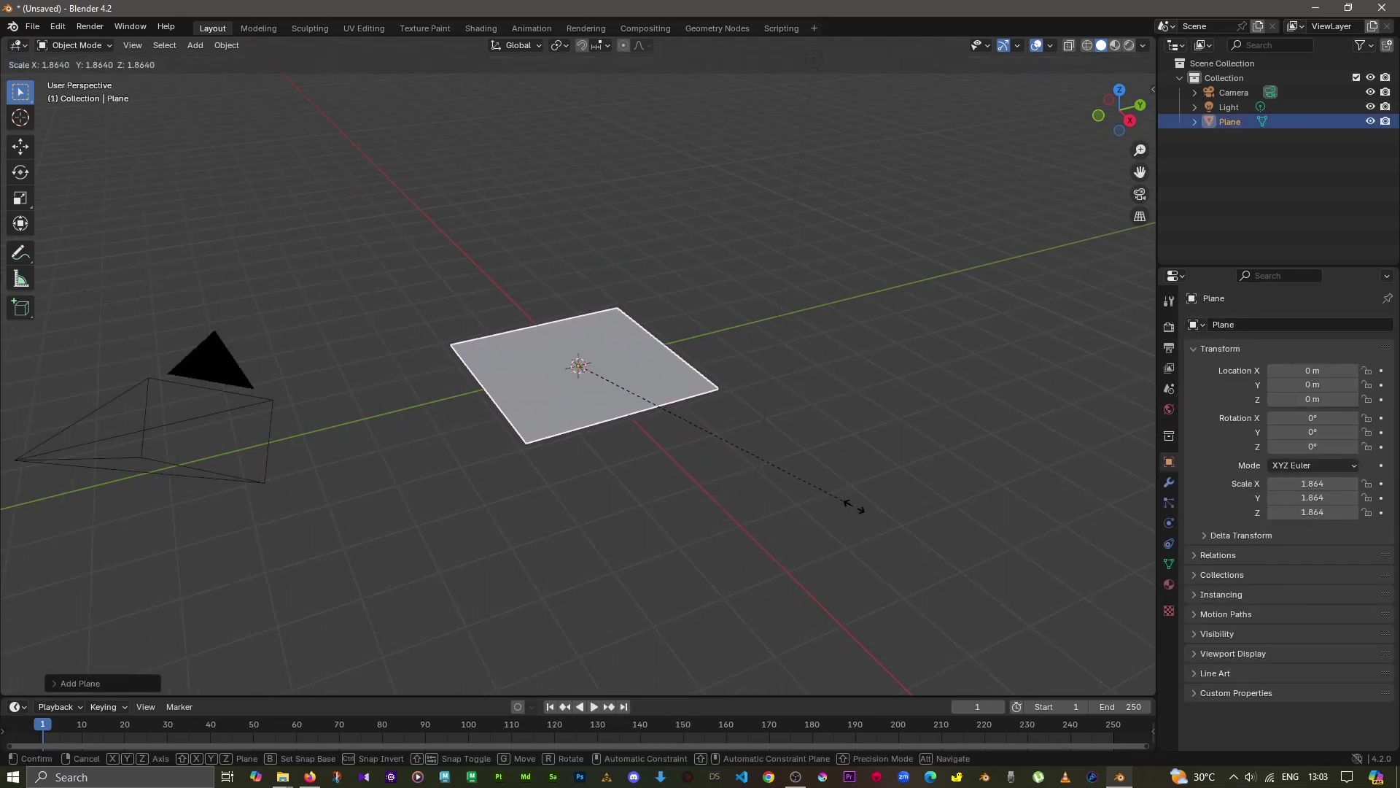
click(873, 514)
key(s)
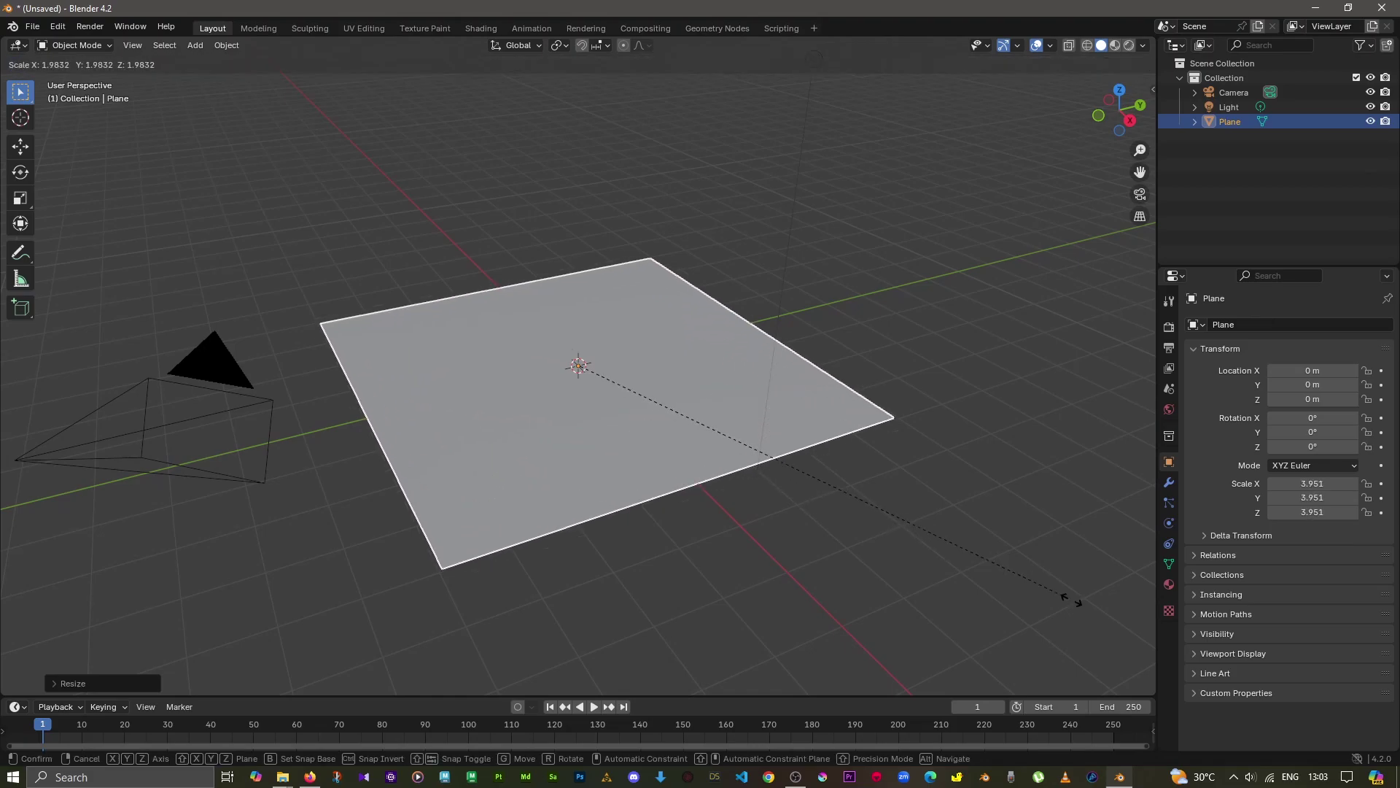
click(1063, 594)
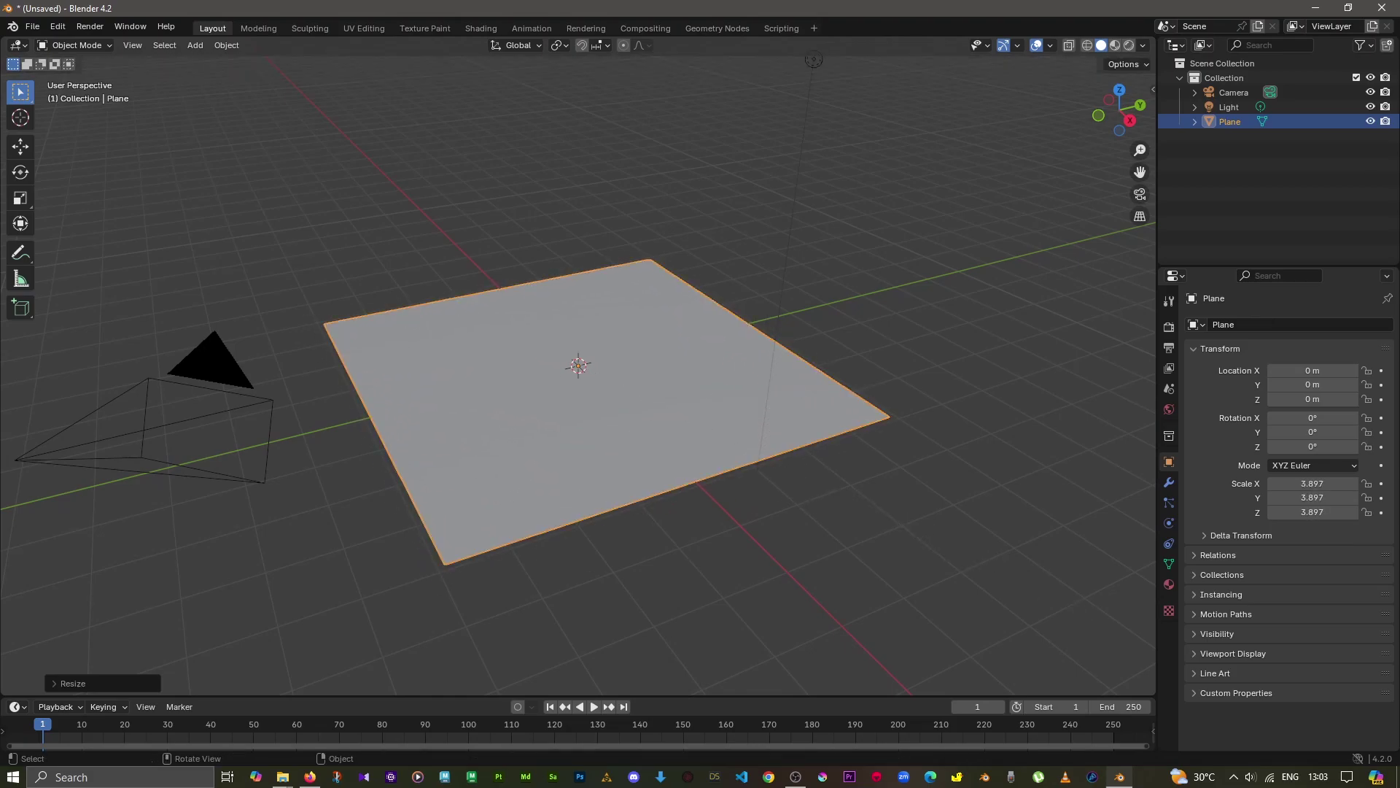
Stand the plane upright at 90° Y rotation and lift it to about 2.34 m.
key(r)
key(y)
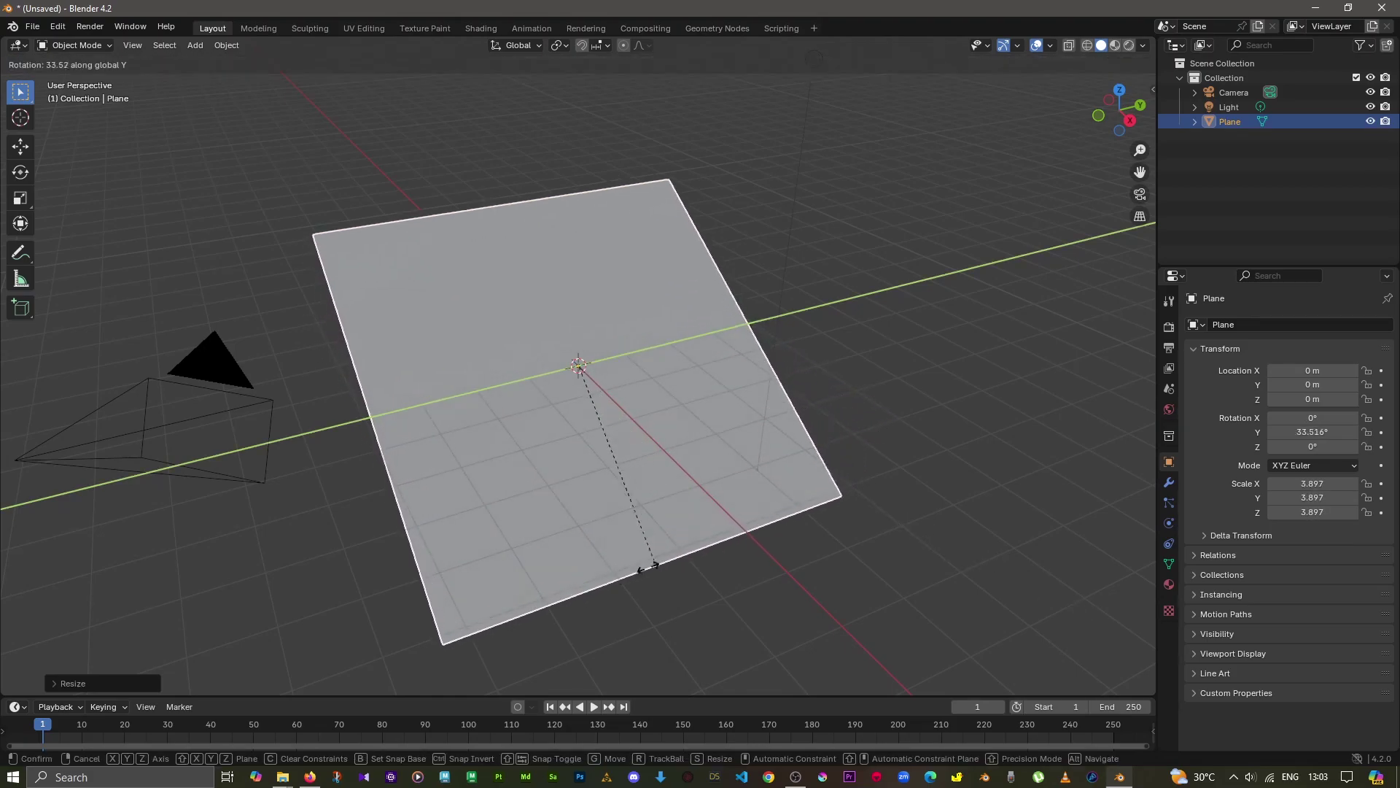
click(514, 625)
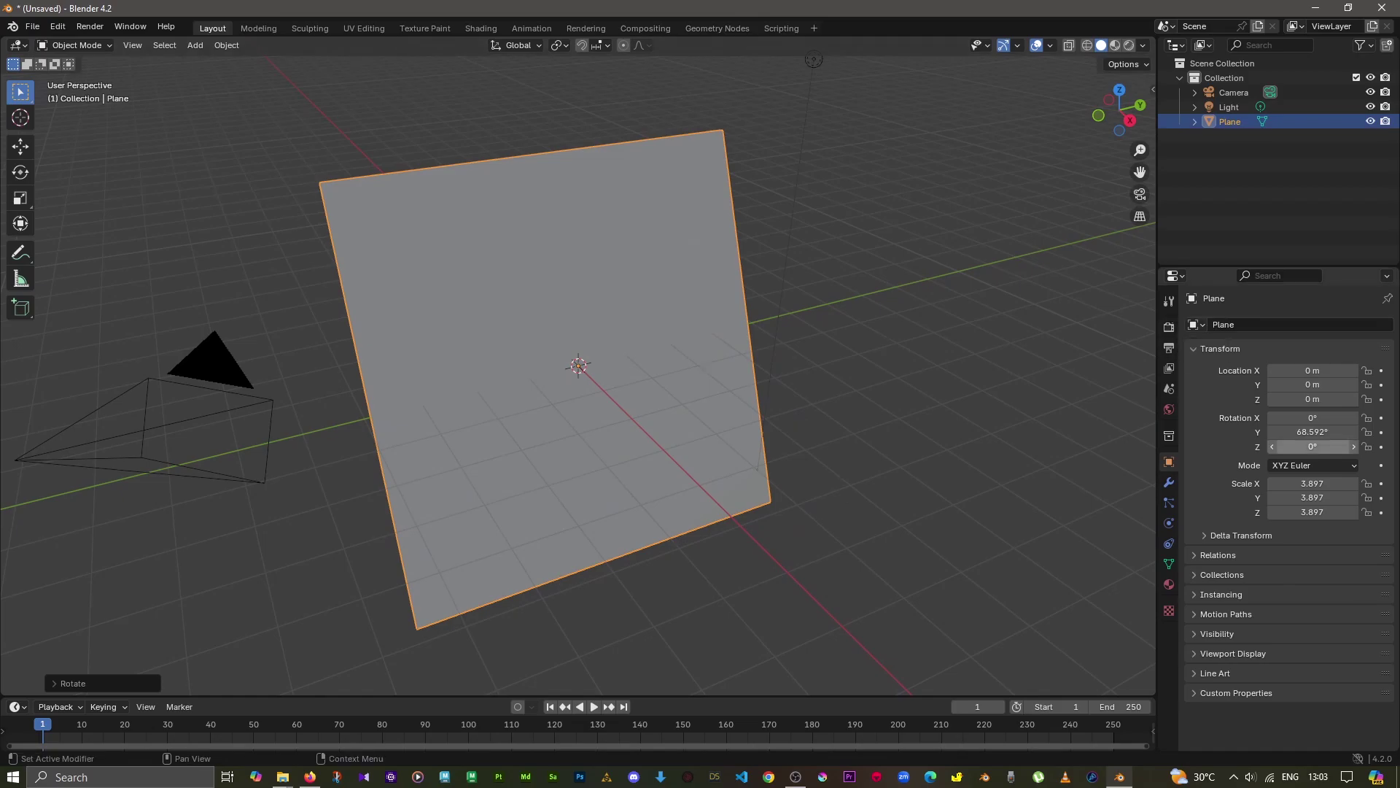
click(1312, 431)
text(90)
key(Return)
key(g)
key(z)
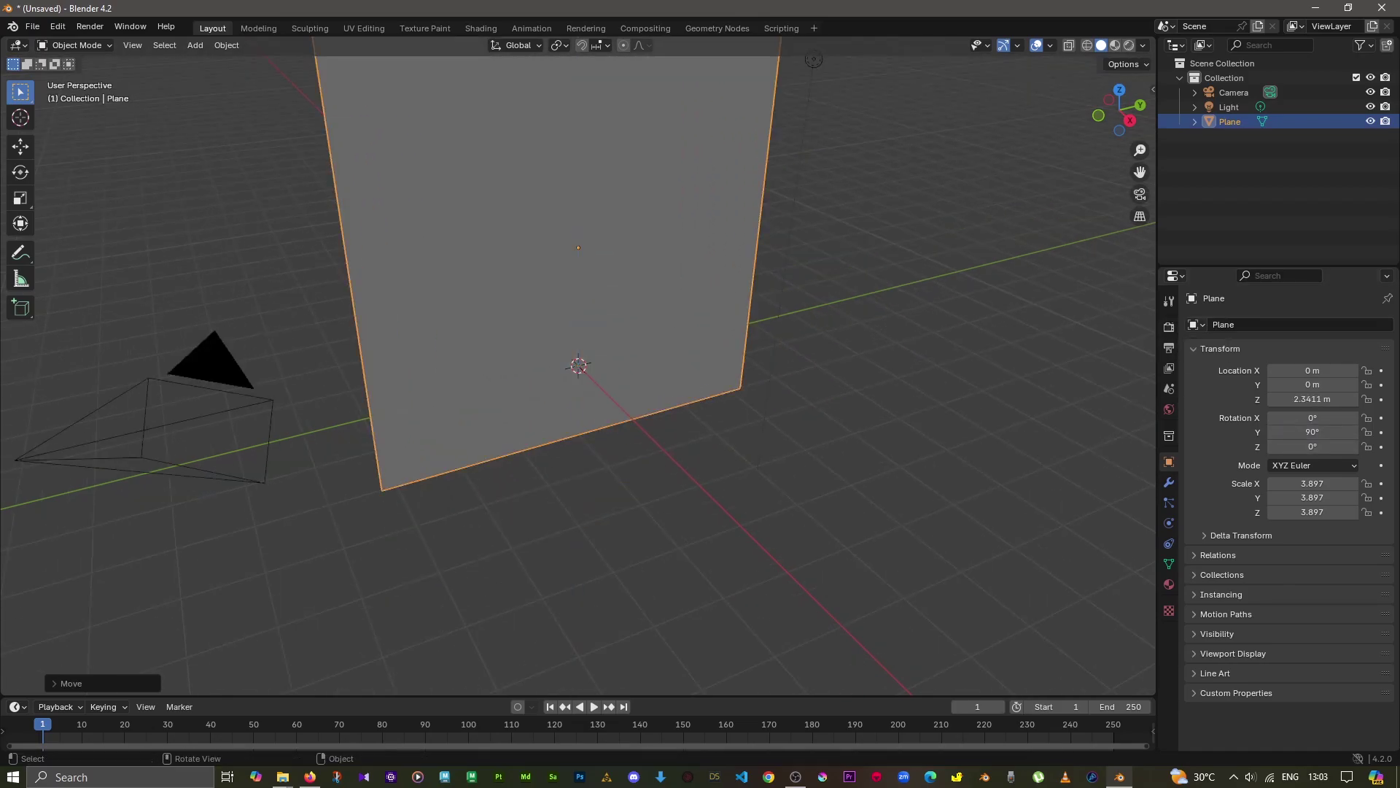
scroll(579, 291, down, 4)
click(1229, 107)
Replace the default light with a new Sun lamp.
key(g)
key(x)
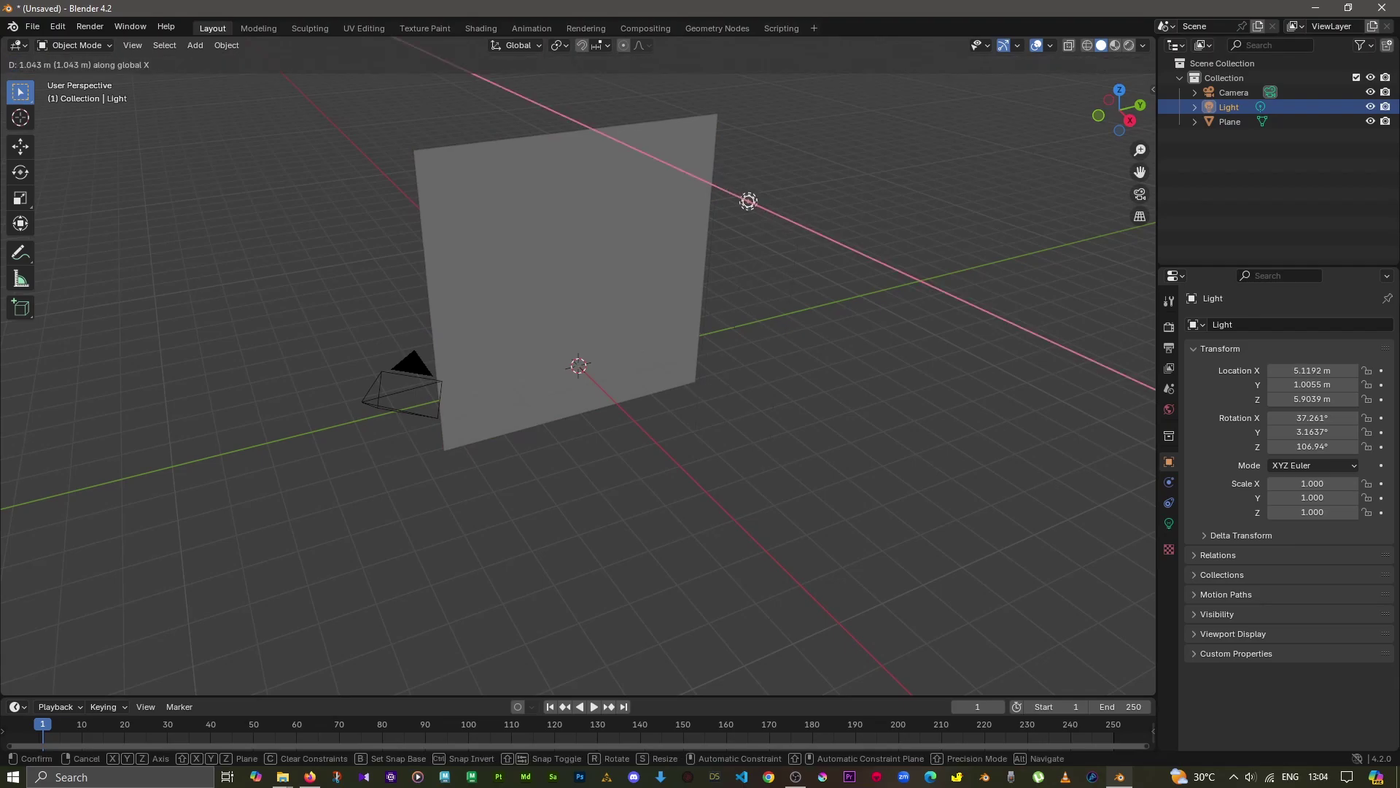
key(Return)
key(Delete)
key(shift+a)
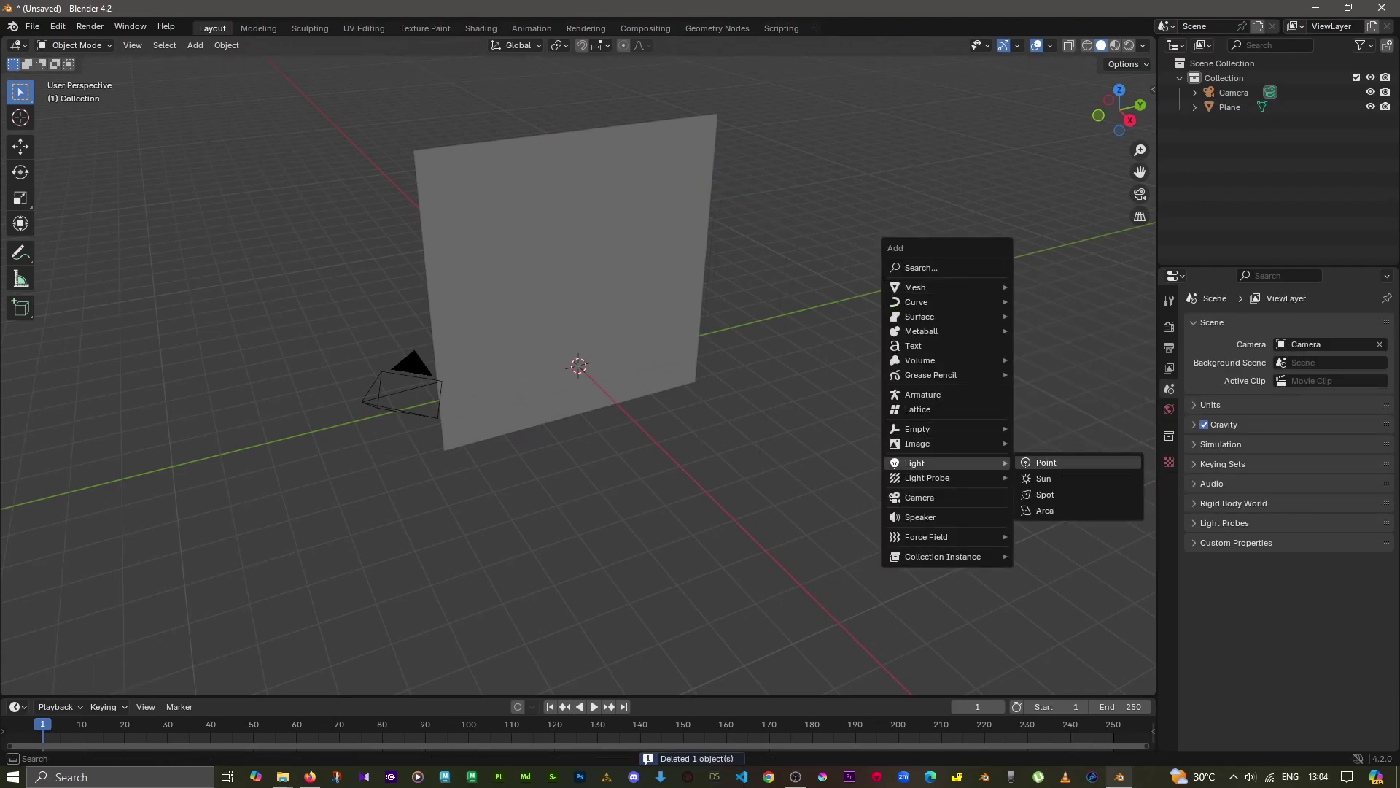
click(1035, 476)
Position the Sun lamp beside the wall, raising it and re-aiming its direction.
key(g)
key(Return)
drag(914, 416, 854, 363)
middle_drag(583, 510, 584, 408)
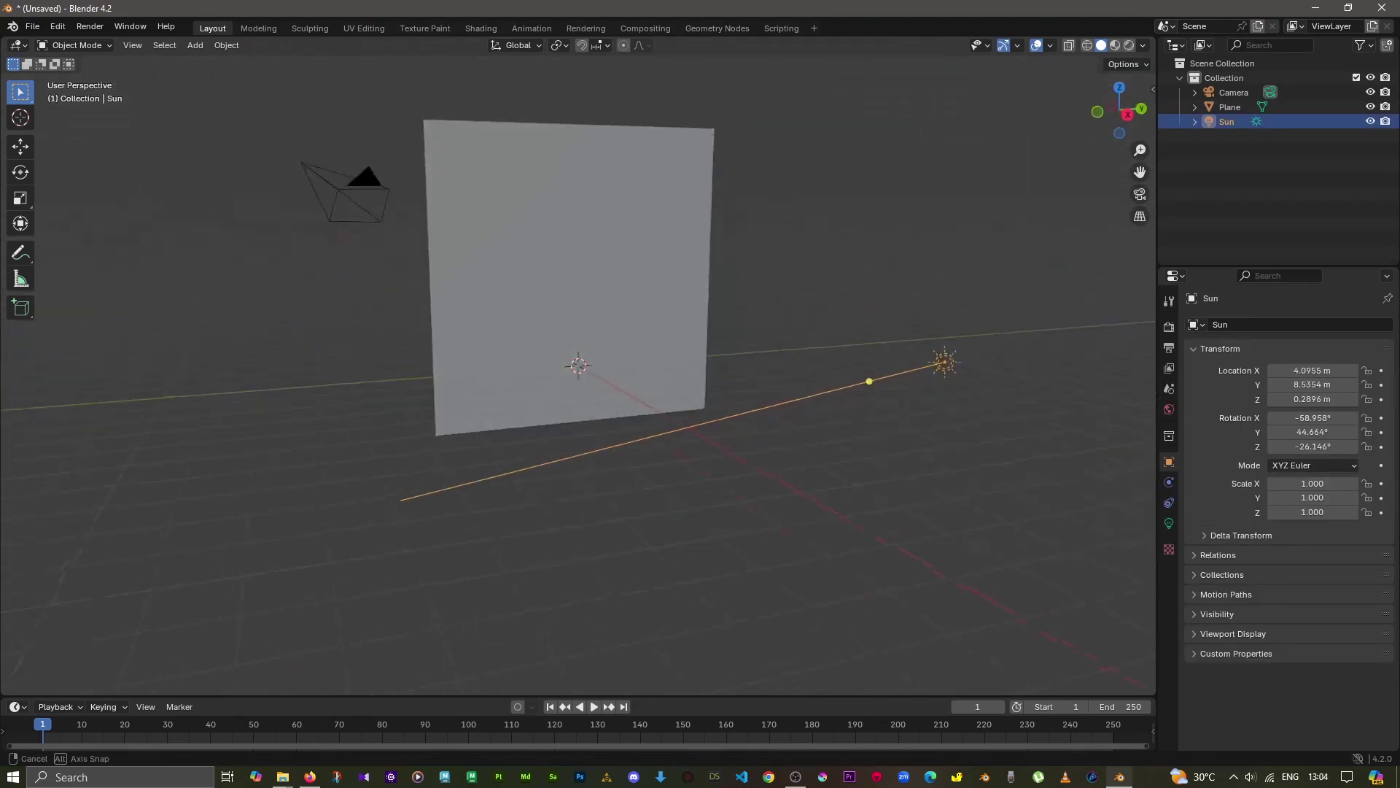
key(g)
key(z)
key(Return)
mouse_move(583, 510)
middle_down()
mouse_move(583, 437)
mouse_move(657, 438)
middle_up()
key(ctrl+z)
Raise the wall plane along Z to about 3.86 m.
click(562, 241)
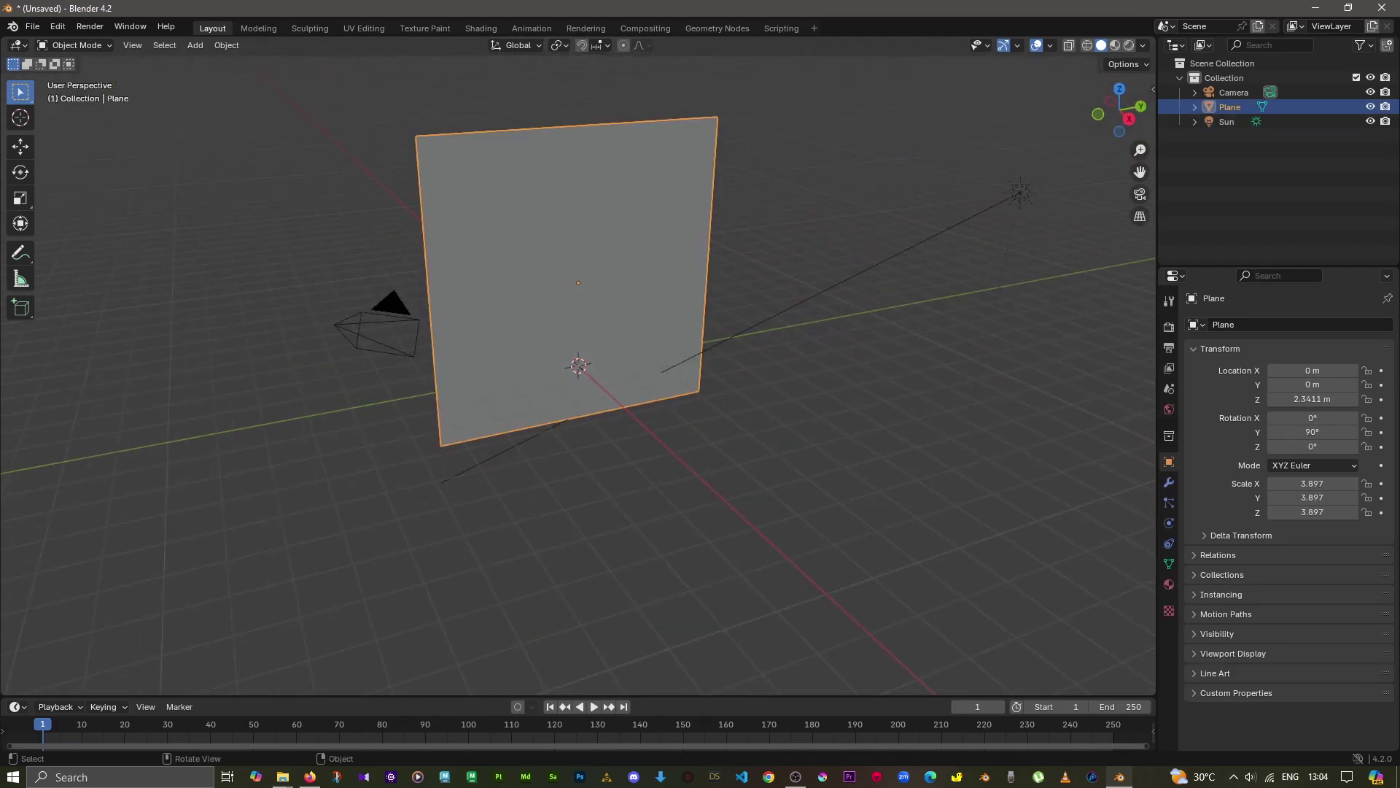
key(g)
key(z)
key(Return)
middle_drag(583, 365, 583, 511)
middle_drag(583, 437, 664, 365)
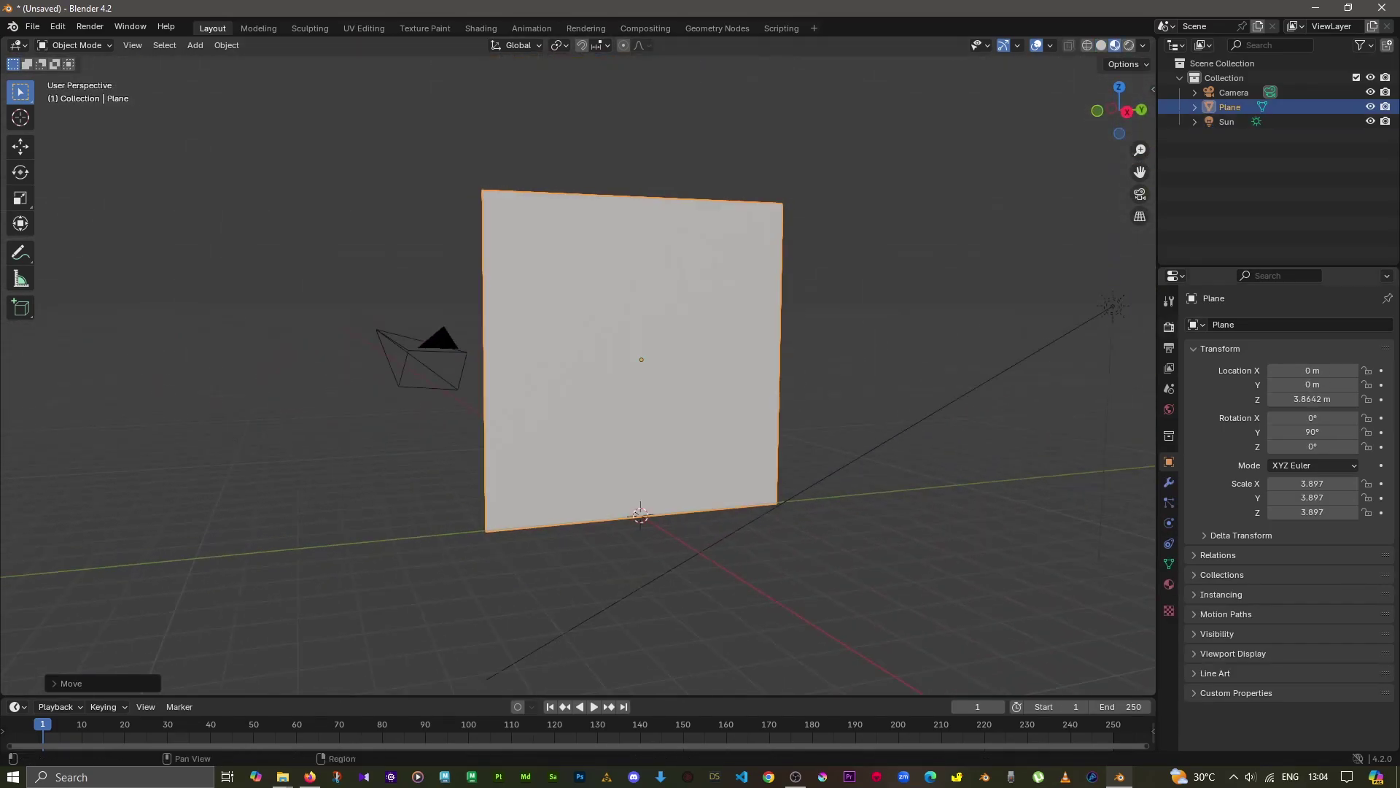
click(1169, 327)
Set rendering to Cycles on GPU Compute and bring up the Brick Old texture folder.
click(1332, 325)
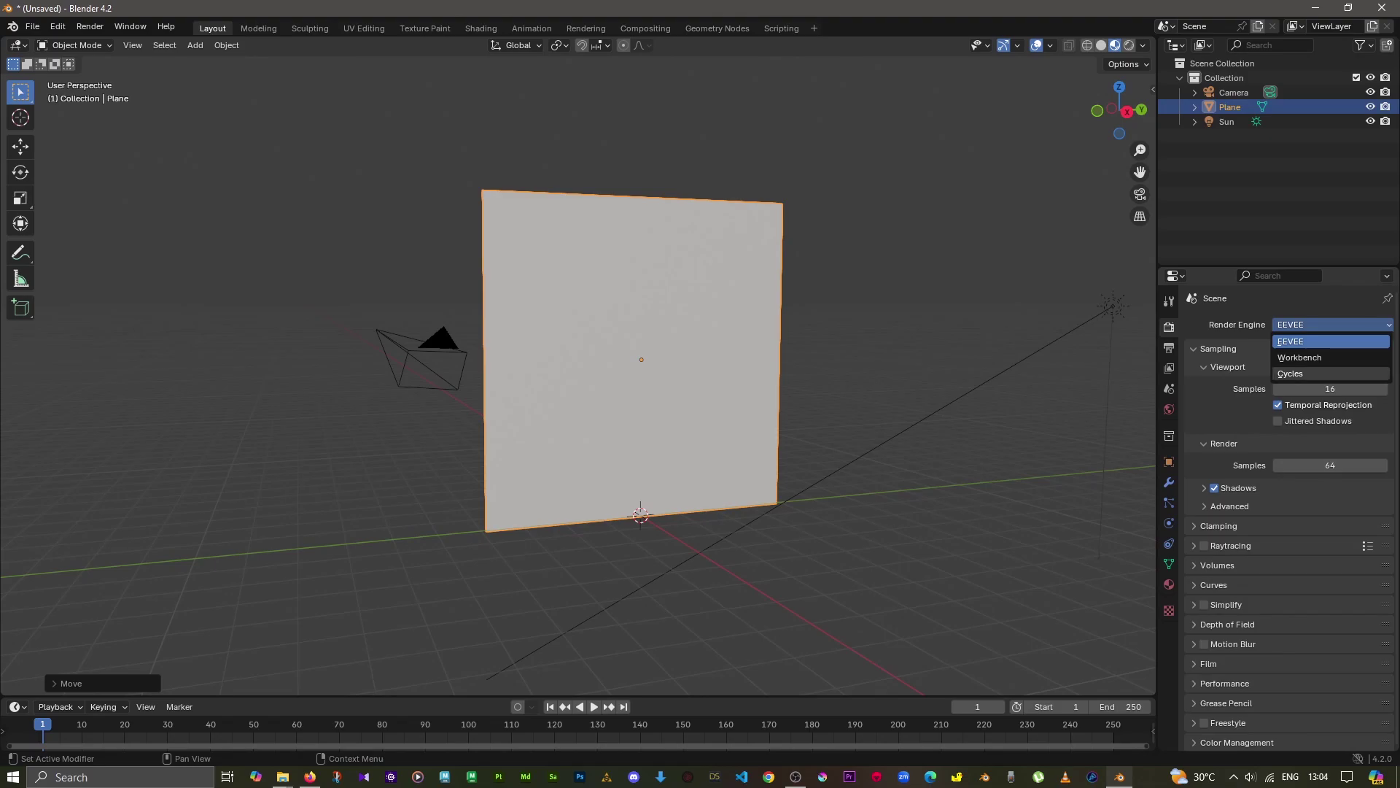
click(1305, 372)
click(1332, 361)
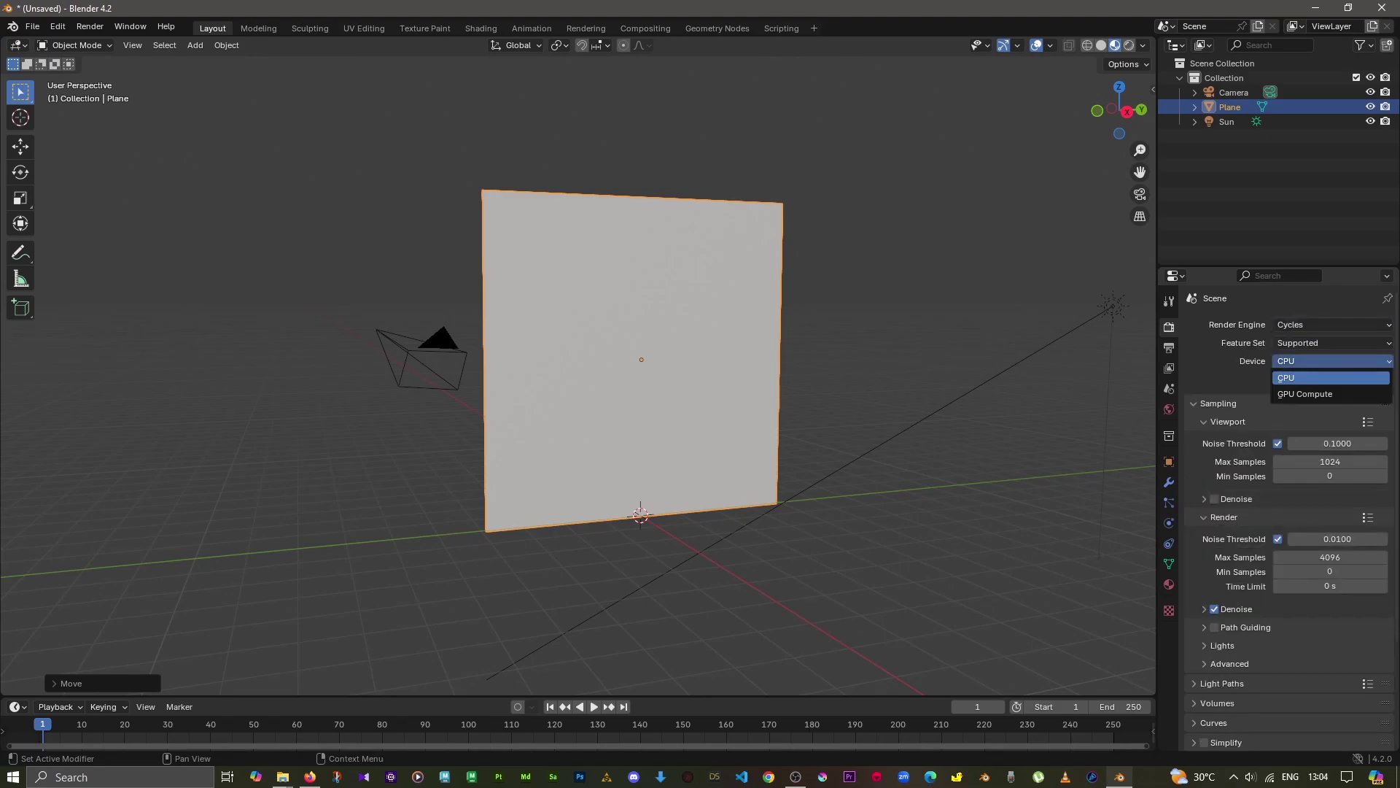
click(1305, 394)
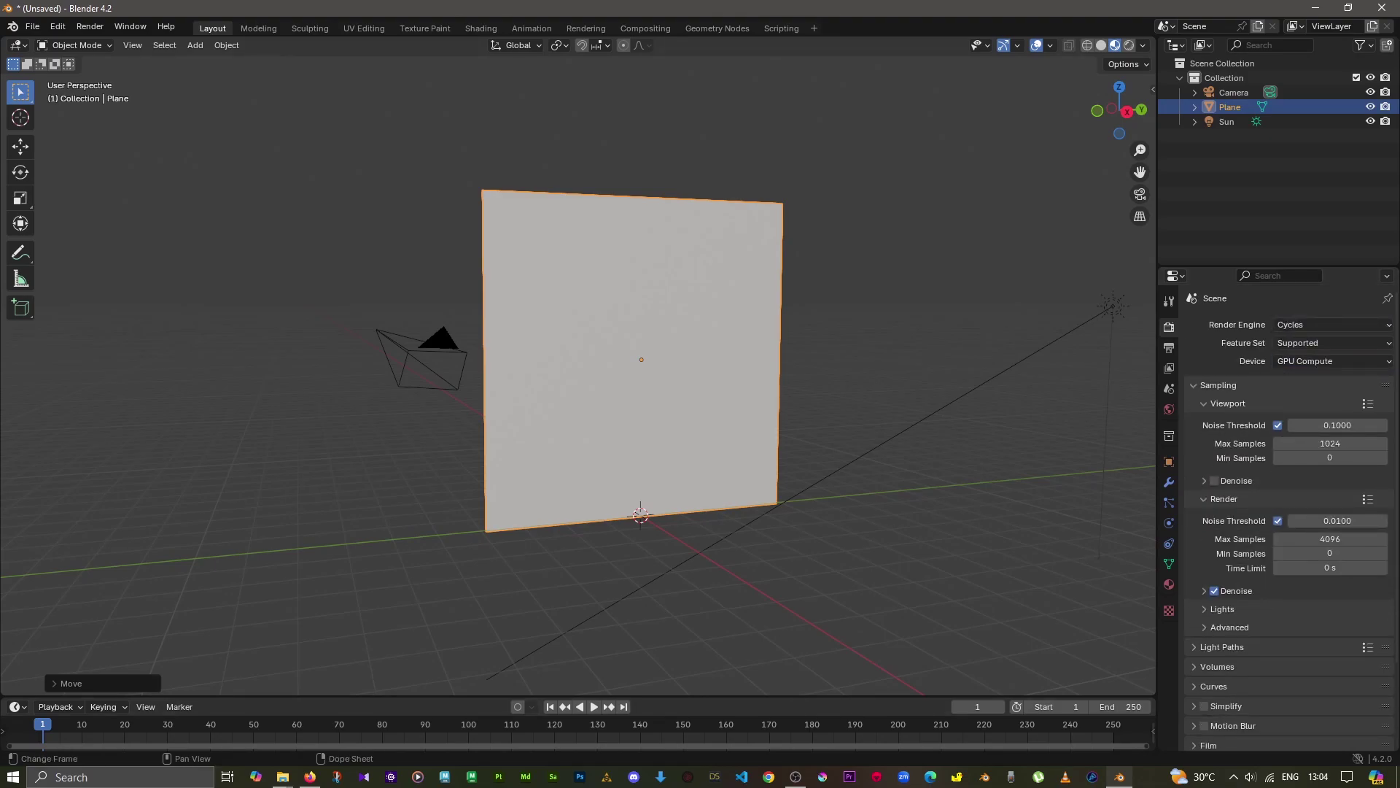
click(282, 777)
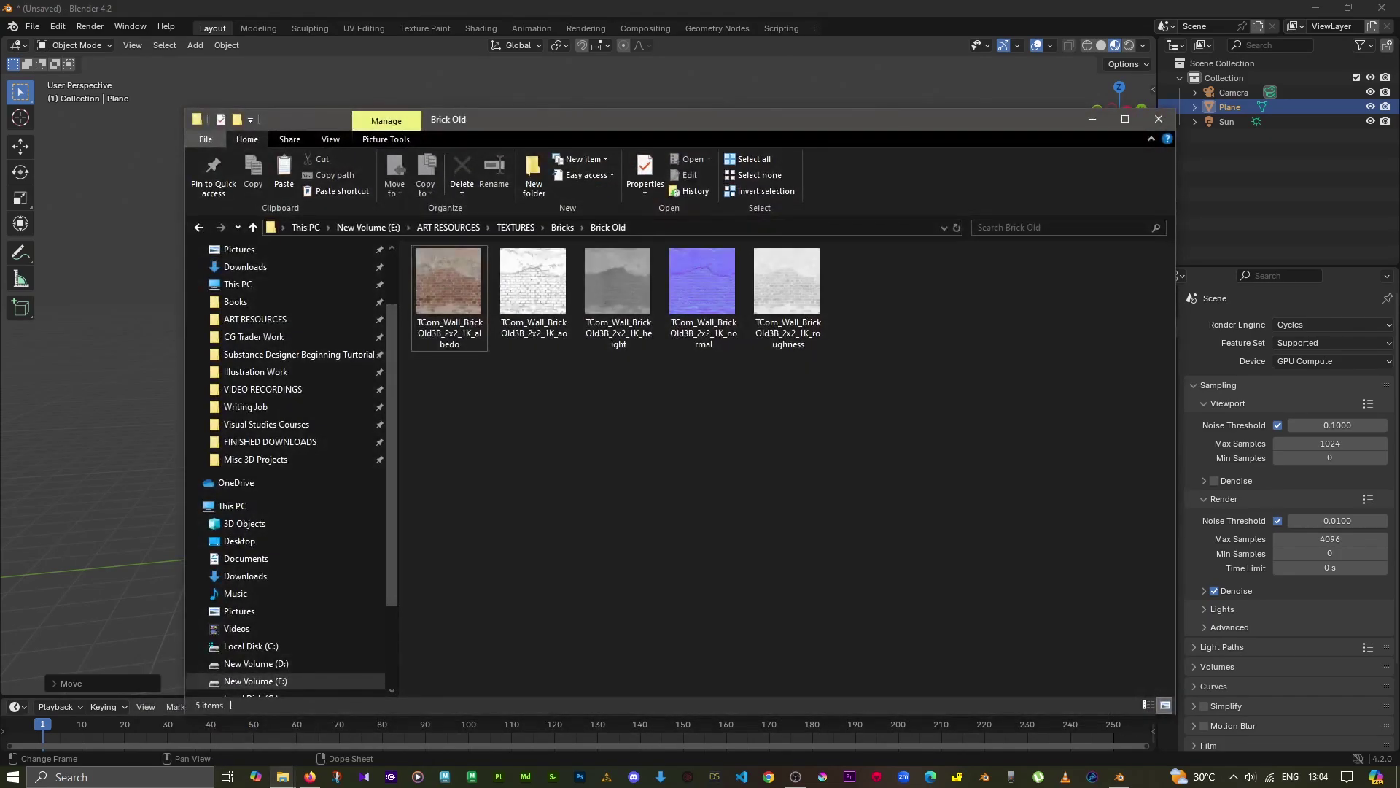
In the Shading workspace, rename the plane's material to 'Brick wall'.
drag(1061, 124, 783, 182)
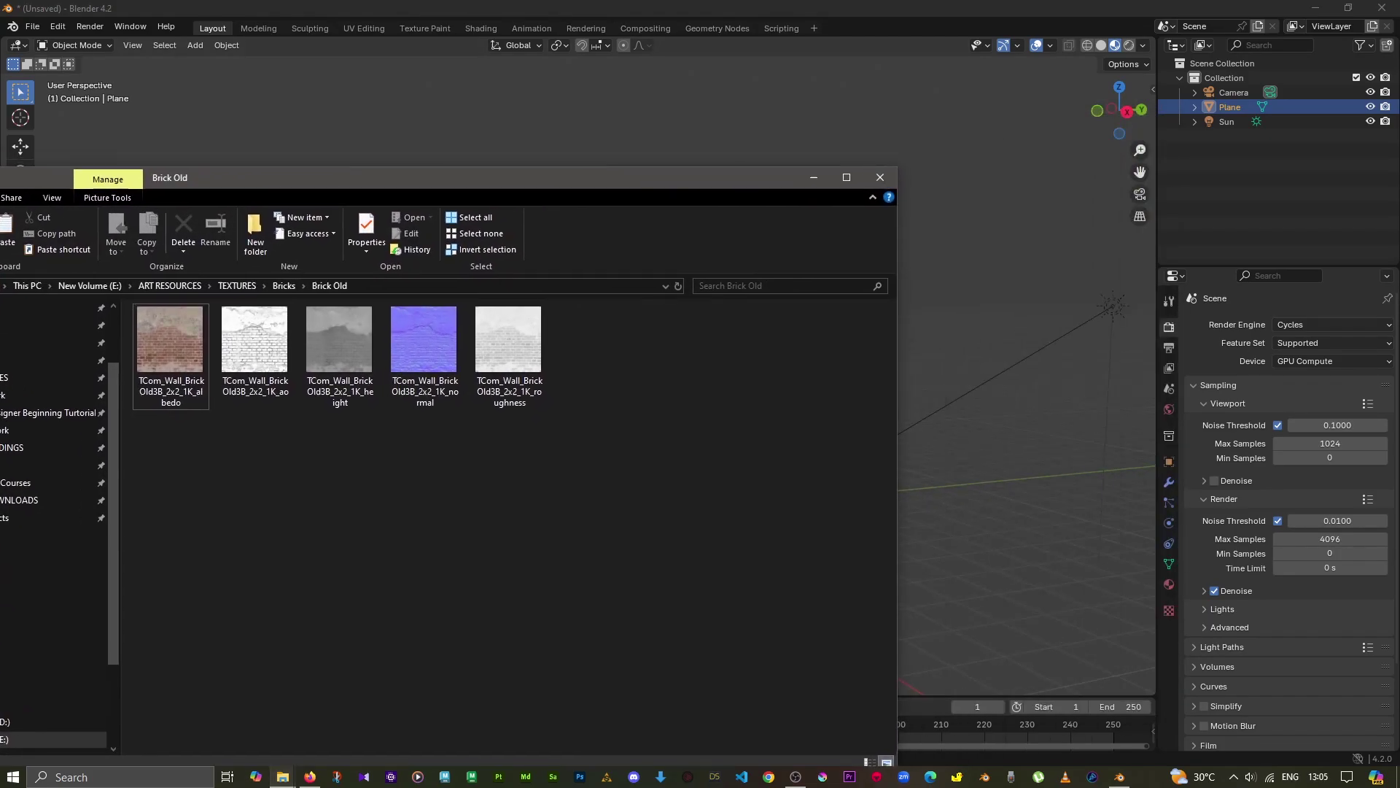
key(alt+Tab)
click(481, 27)
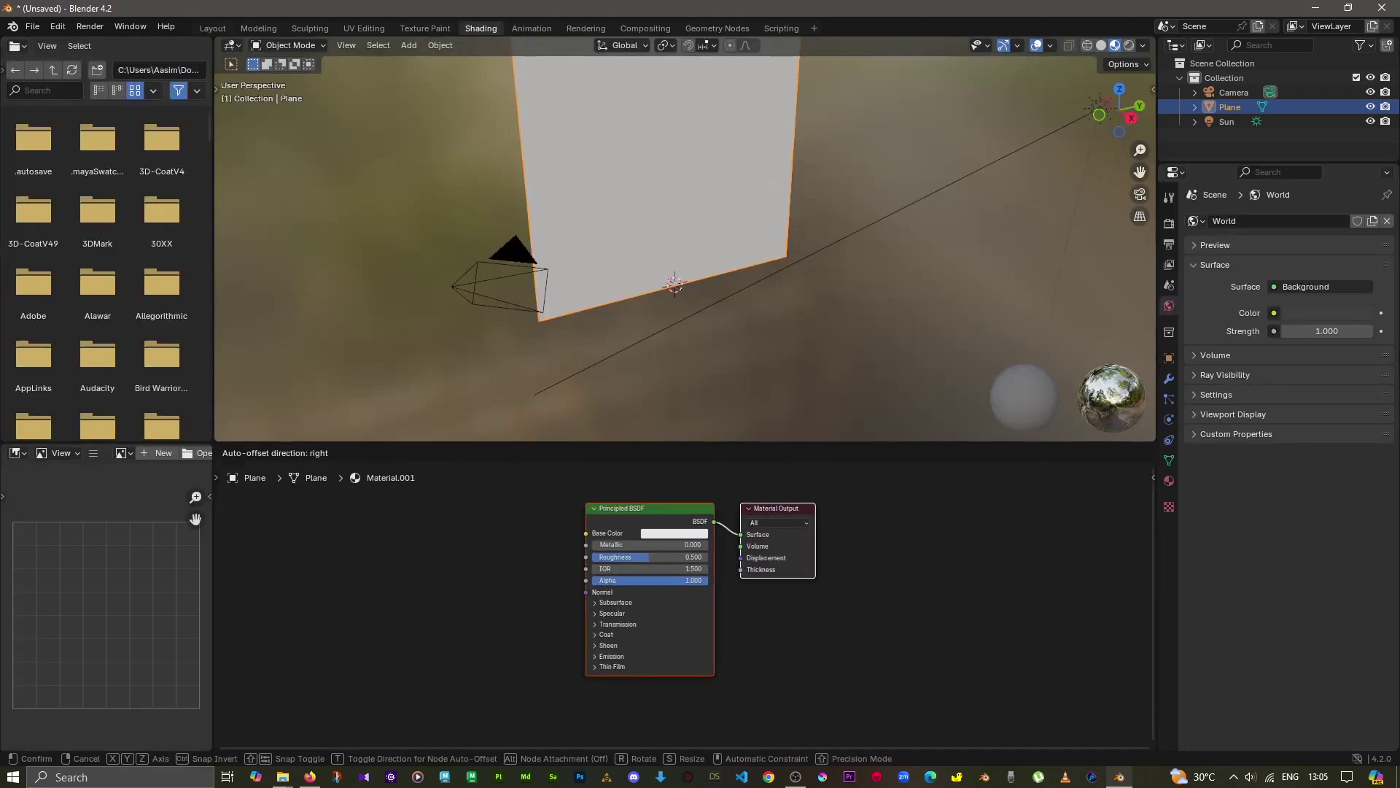
double_click(688, 453)
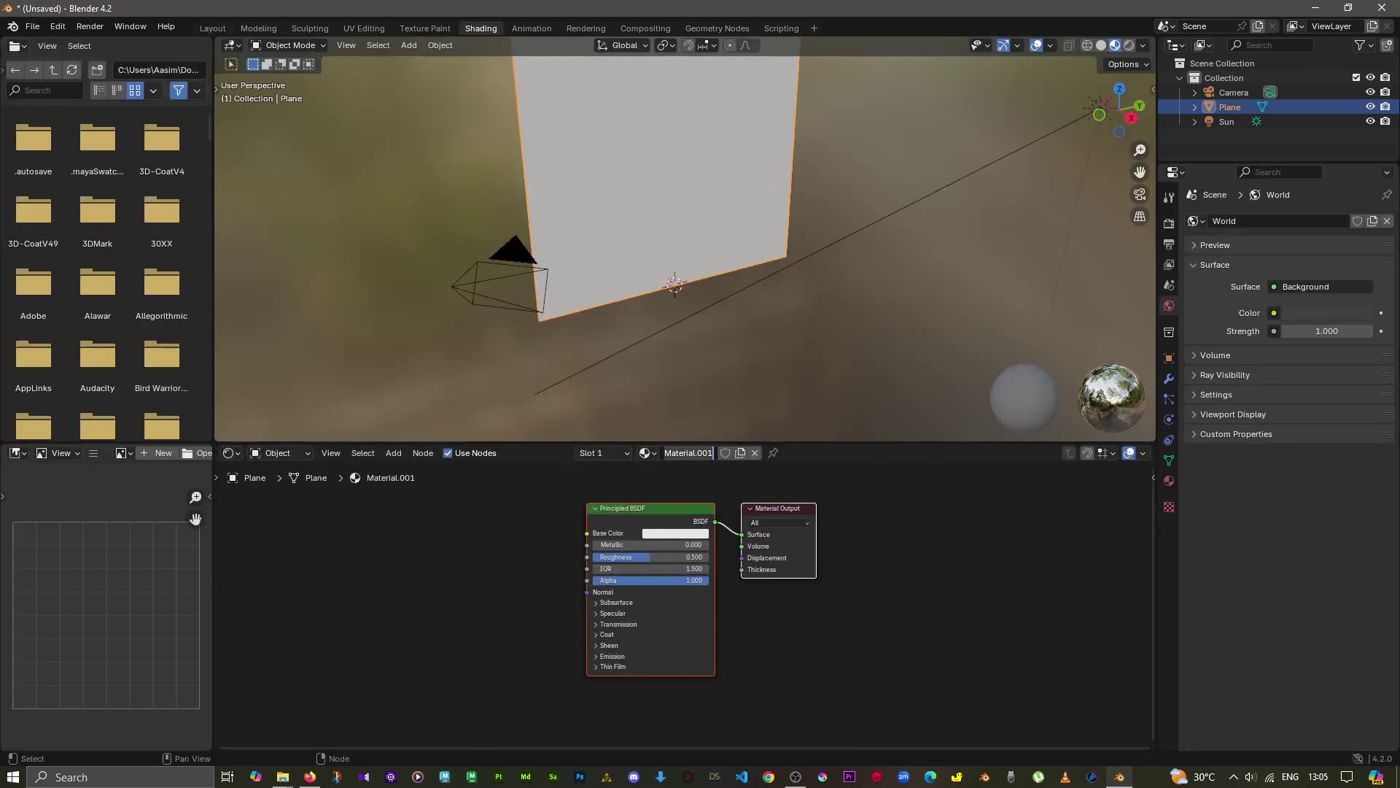
text(Brick wall)
key(Return)
Import the five Brick Old texture maps into the node editor as image texture nodes.
click(354, 711)
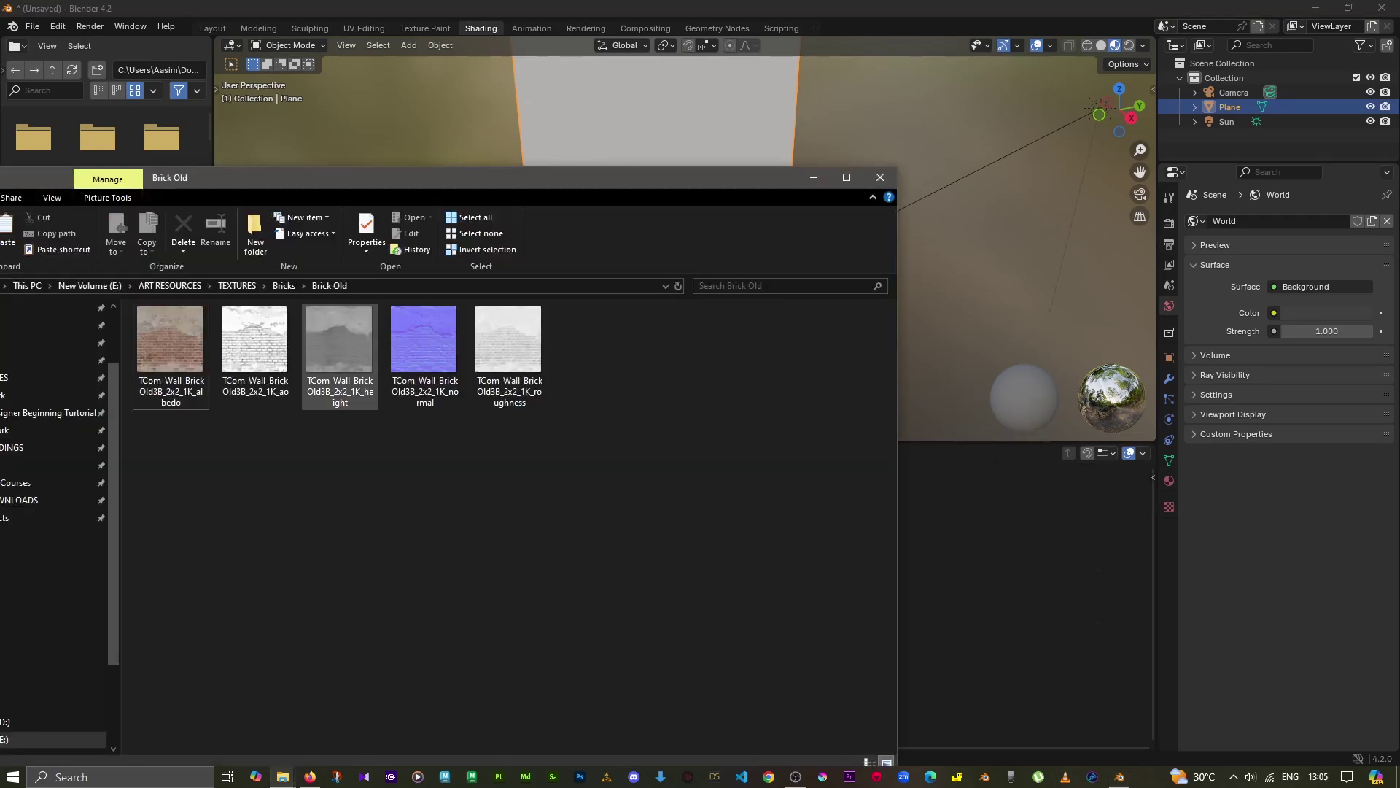
mouse_move(627, 534)
mouse_down()
mouse_move(177, 337)
mouse_move(1011, 657)
mouse_up()
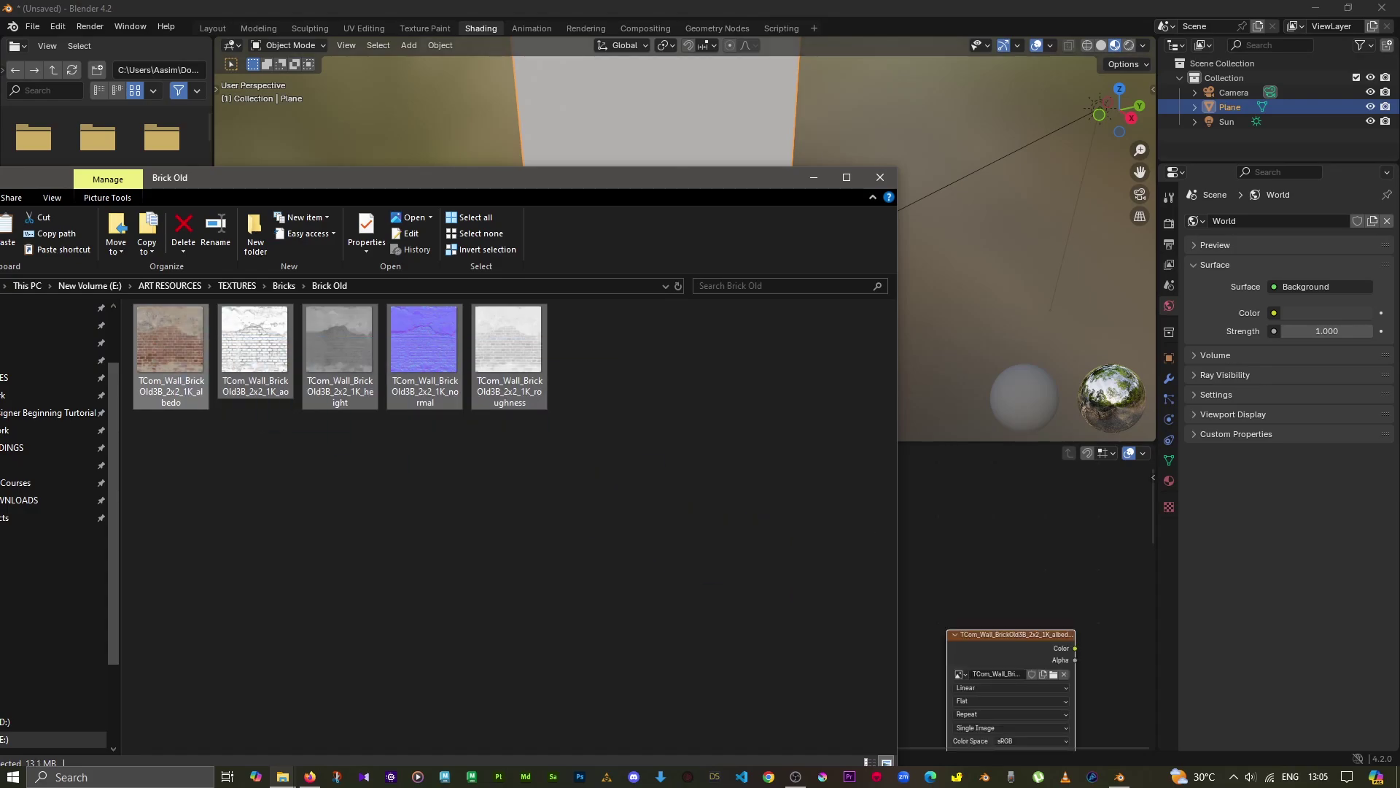
scroll(685, 609, down, 2)
scroll(686, 609, down, 2)
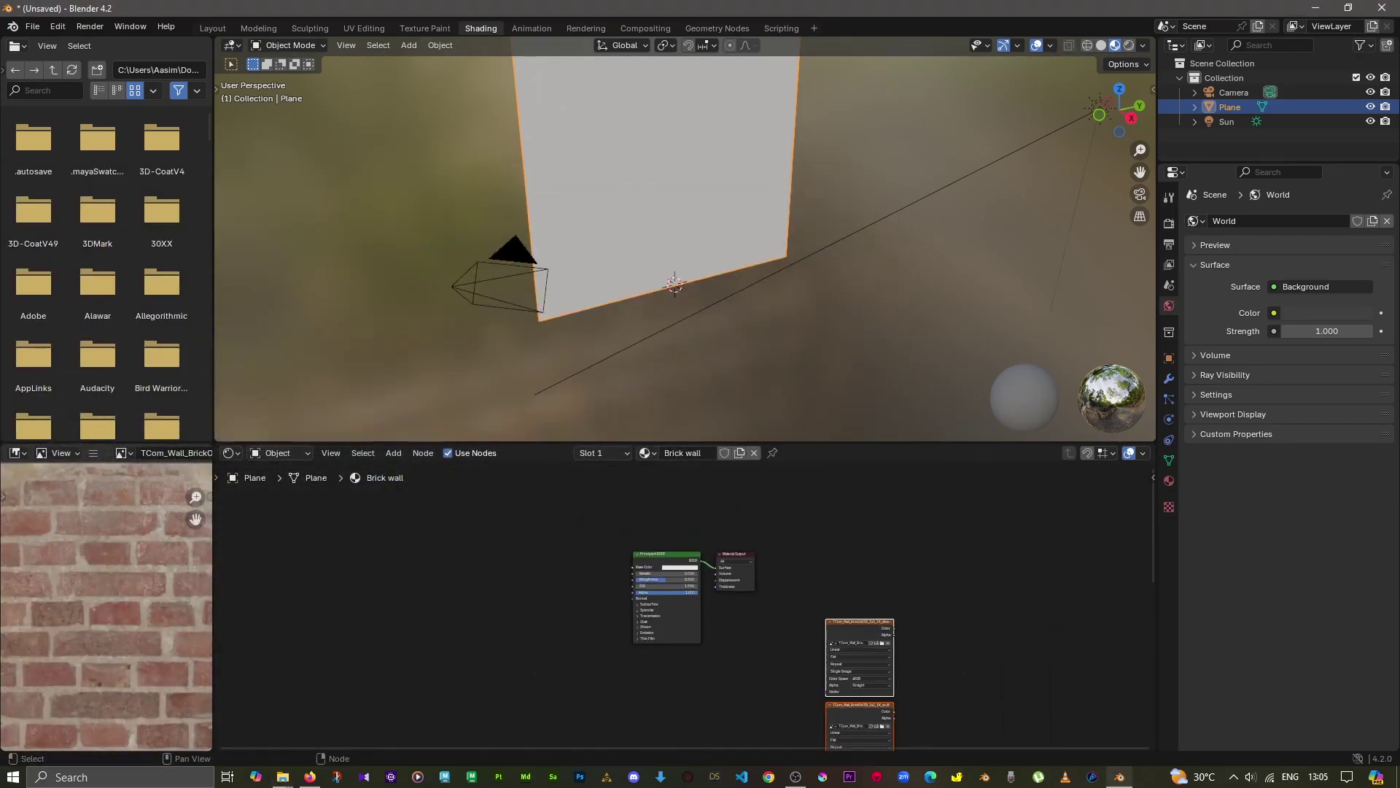
scroll(685, 606, up, 1)
scroll(685, 606, up, 2)
scroll(685, 606, up, 1)
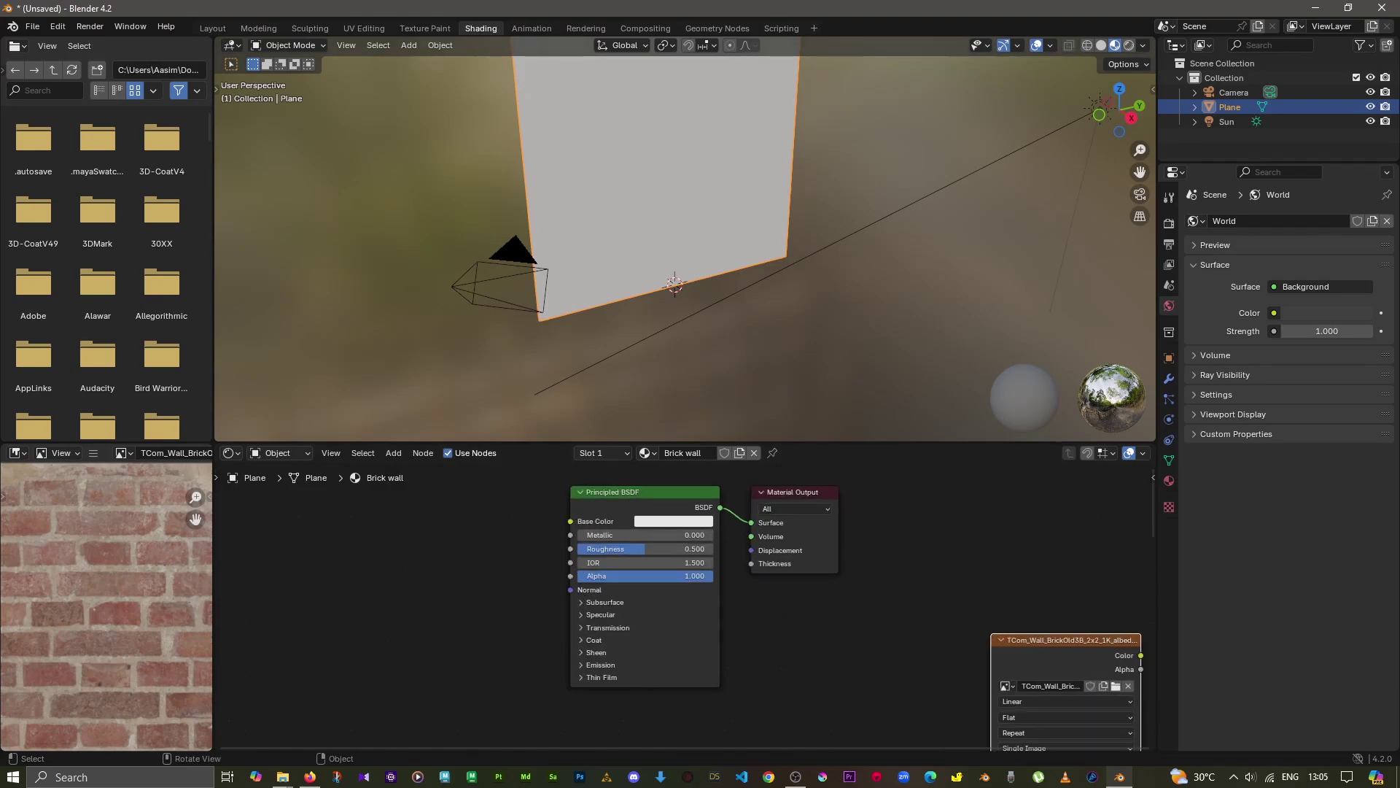
Enlarge the node editor, place the textures beside the shader, and link albedo Color to Base Color.
drag(685, 443, 685, 328)
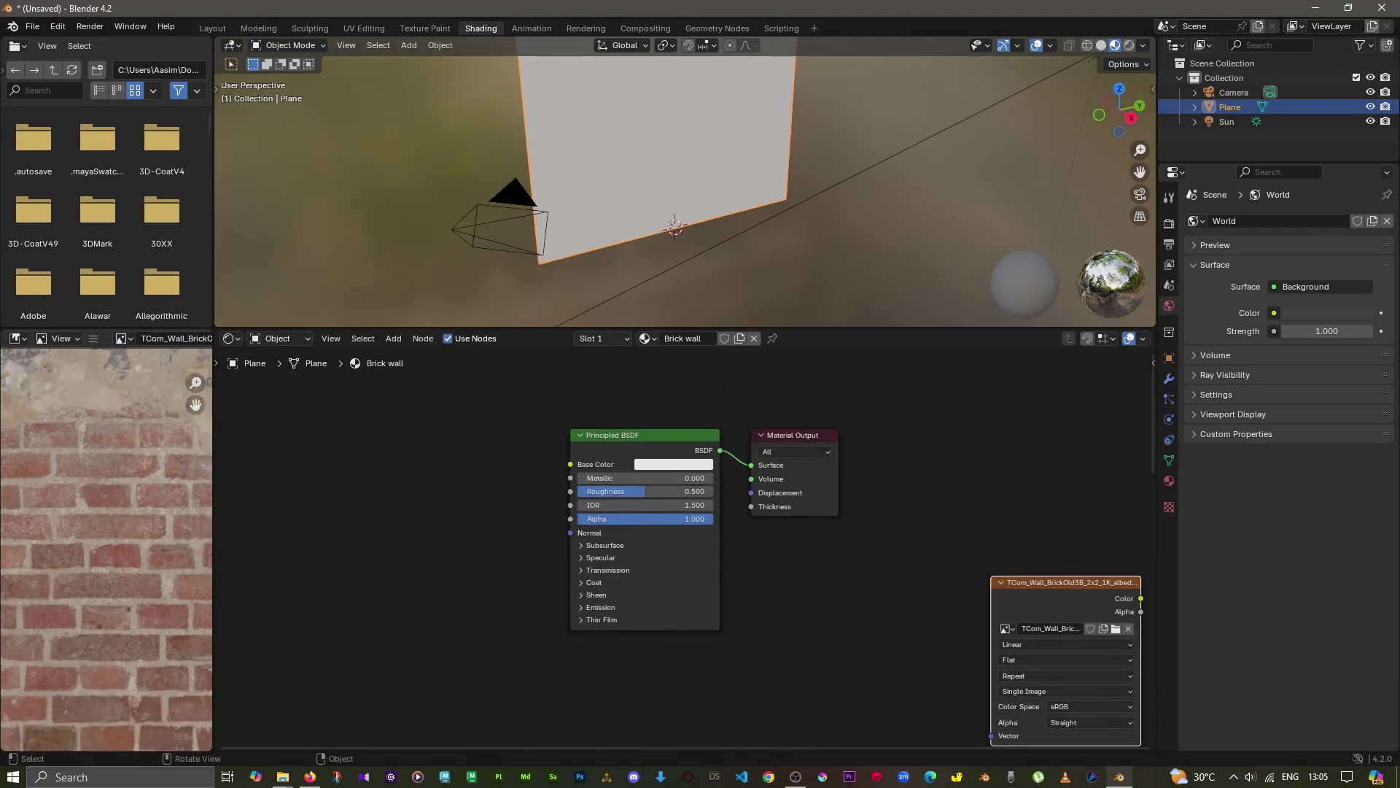
mouse_move(657, 190)
middle_down()
mouse_move(700, 168)
mouse_move(657, 189)
middle_up()
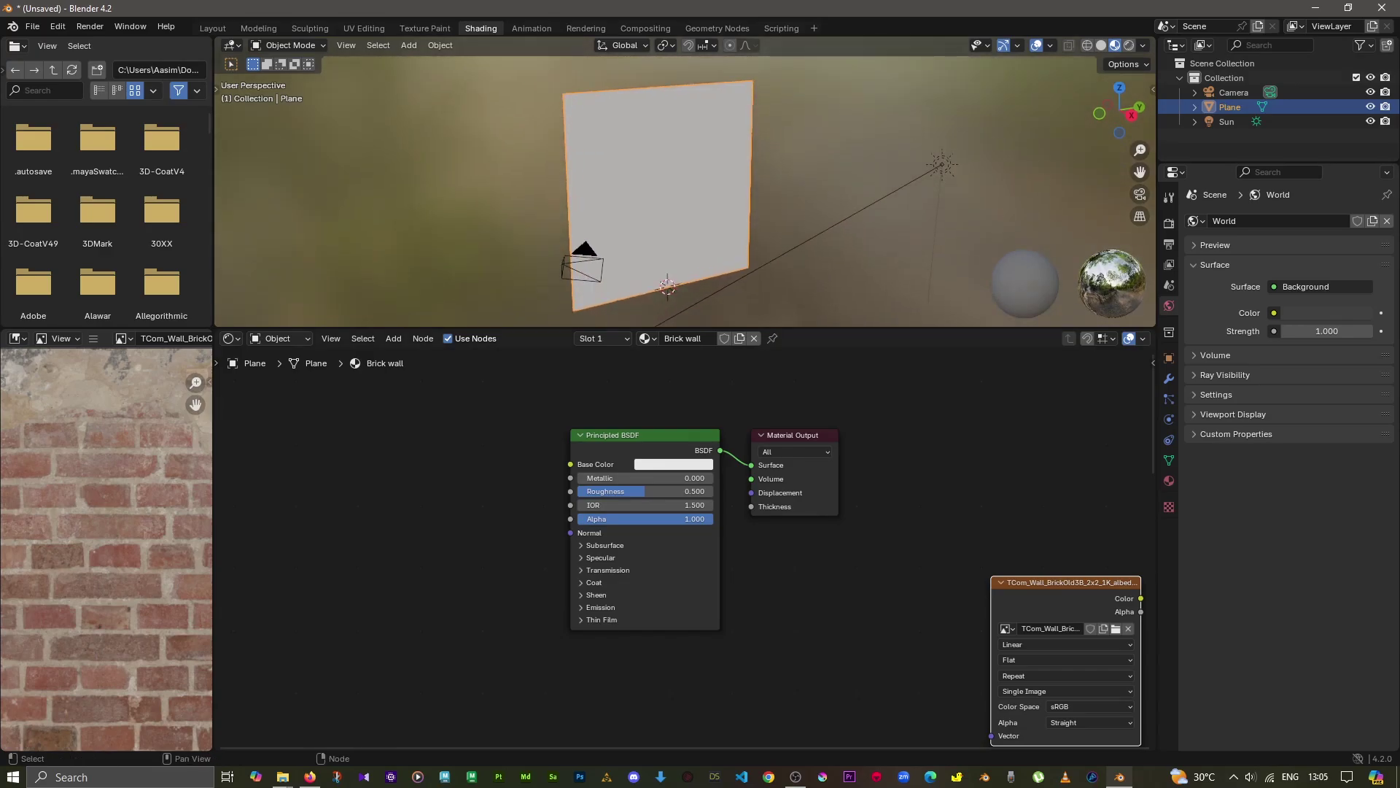
key(g)
key(Return)
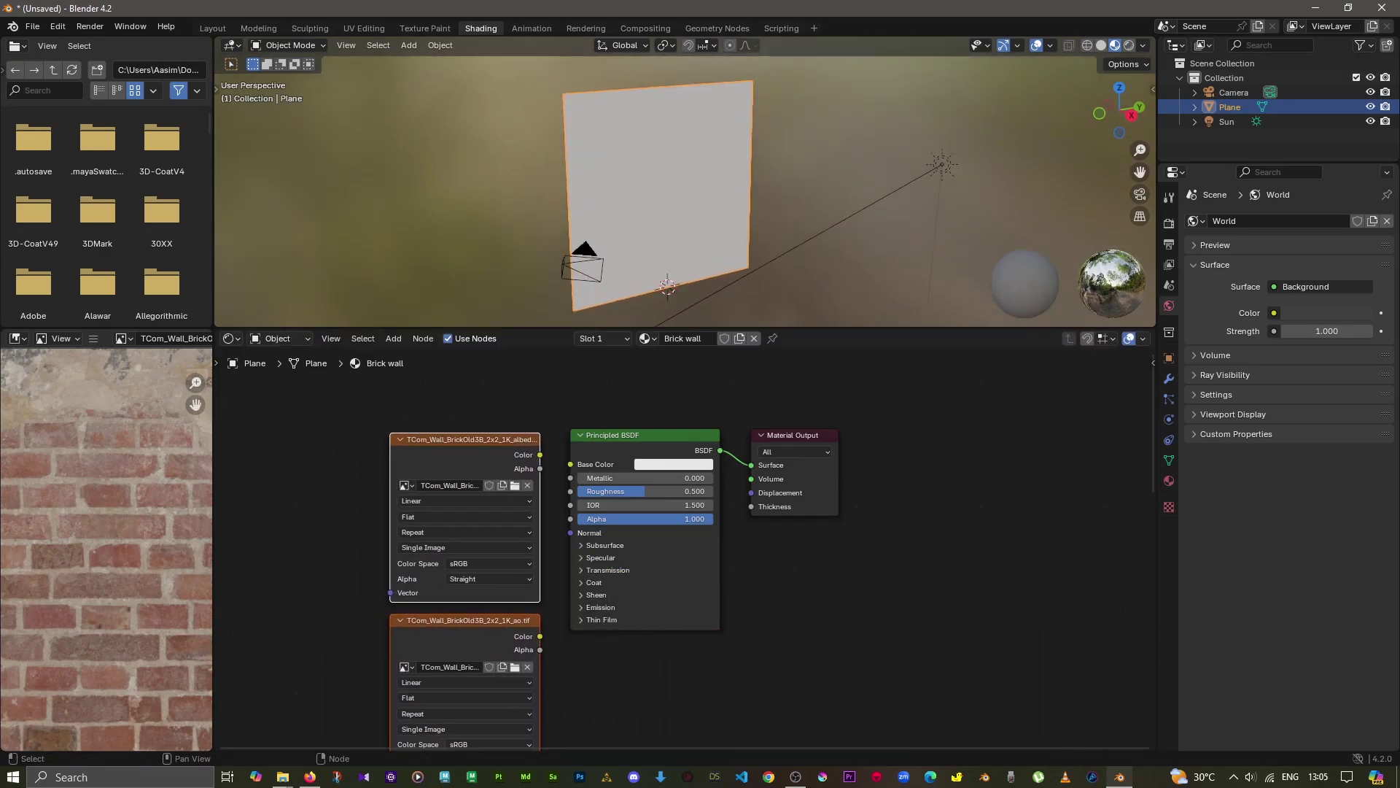
drag(539, 455, 571, 464)
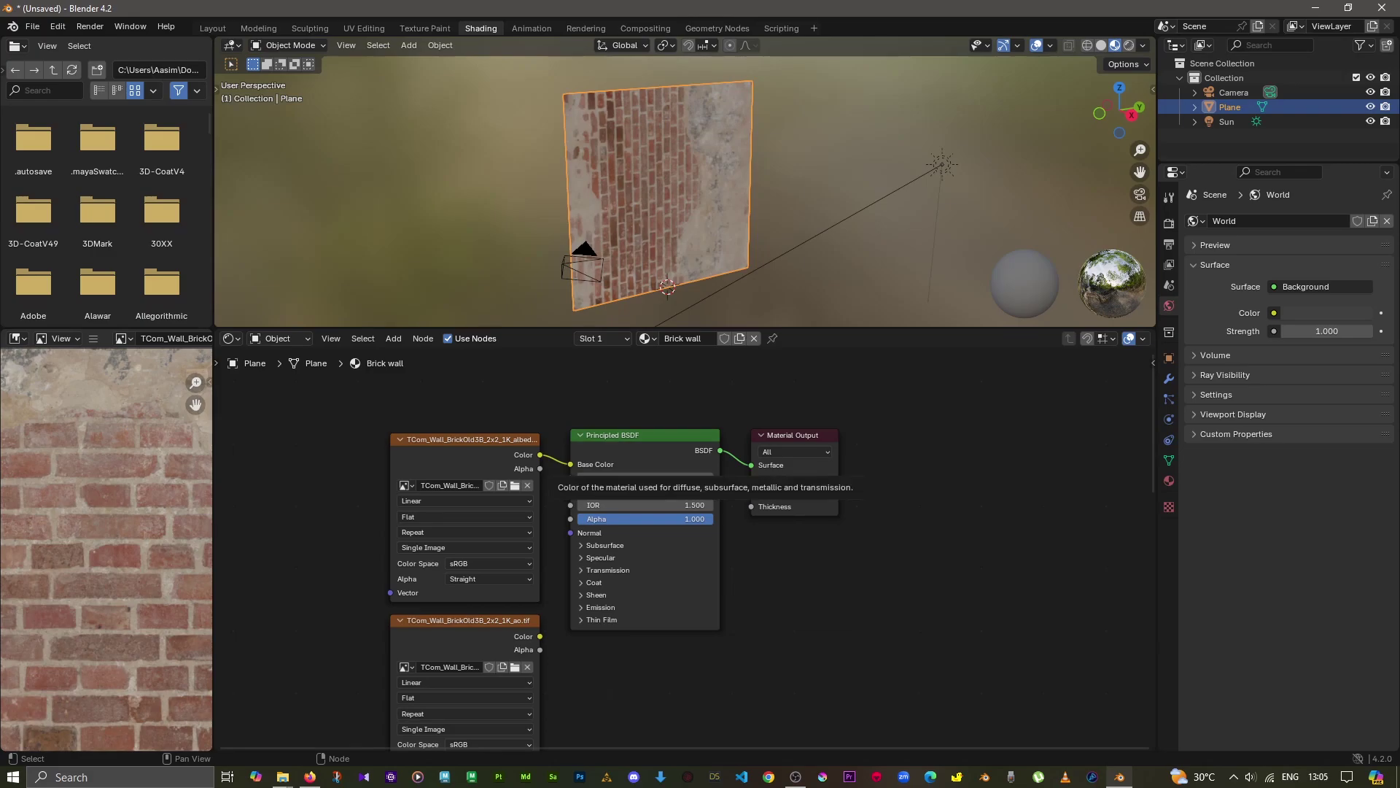
click(576, 464)
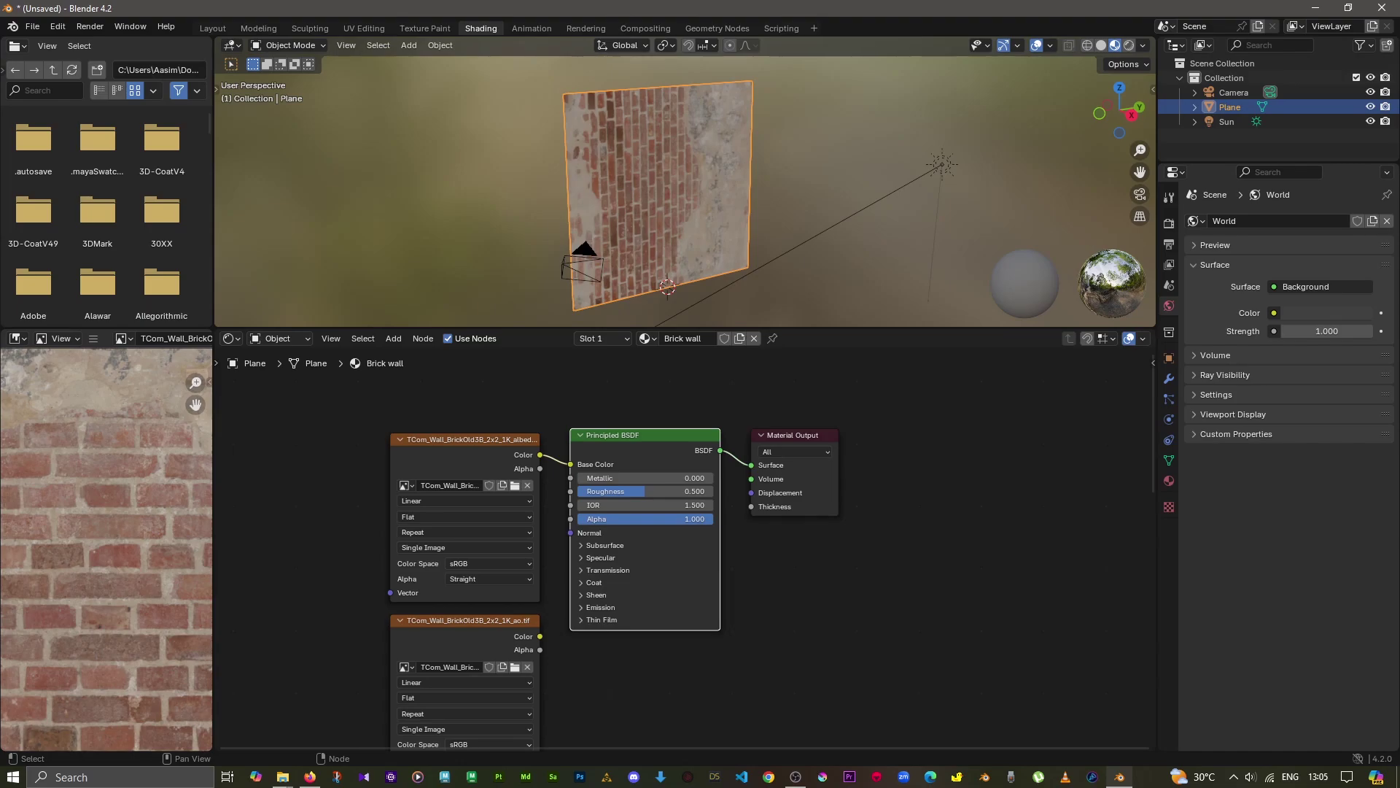
Rearrange the AO, height and Material Output nodes around the Principled BSDF.
scroll(690, 544, down, 1)
scroll(690, 545, down, 2)
scroll(691, 544, up, 2)
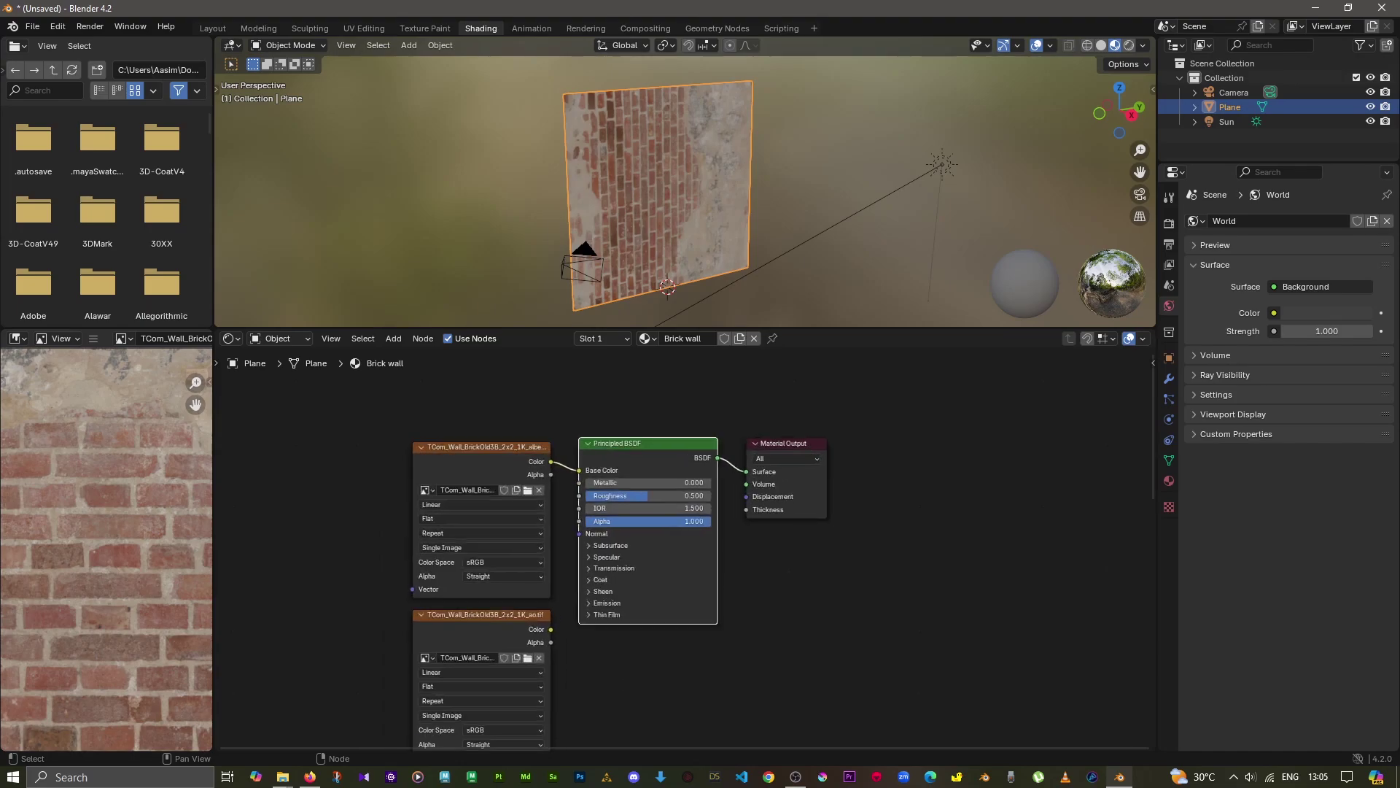
scroll(686, 547, down, 2)
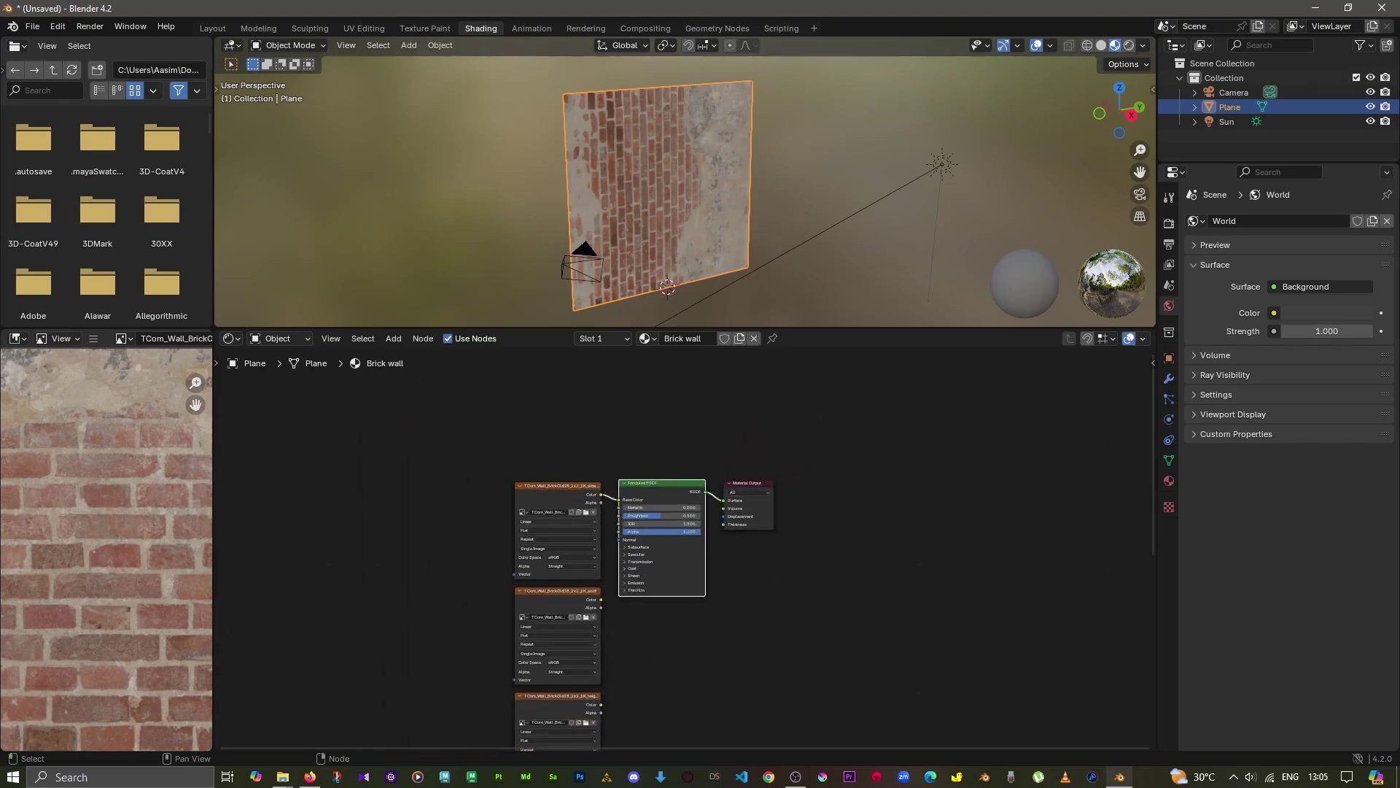
drag(558, 595, 595, 520)
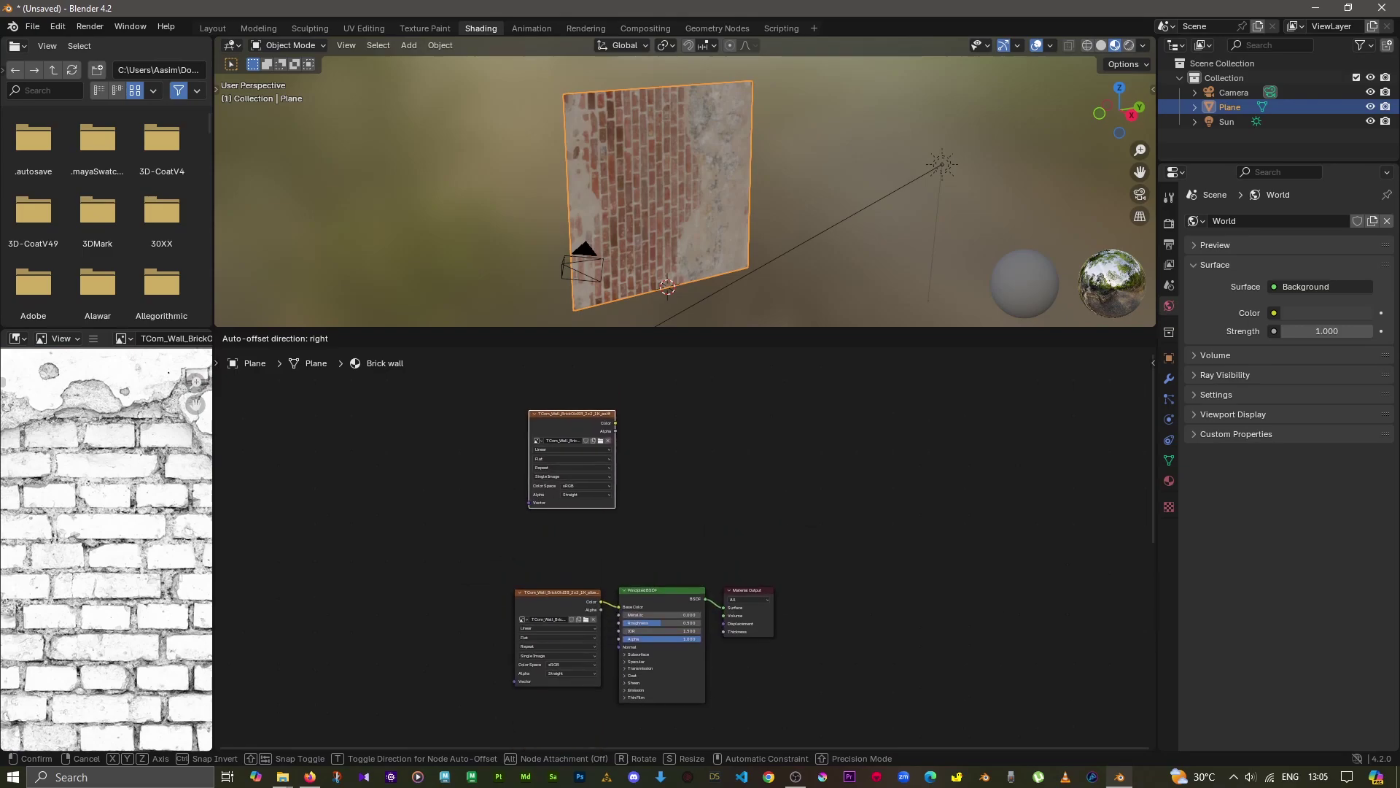
scroll(595, 520, down, 2)
shift+scroll(595, 520, down, 5)
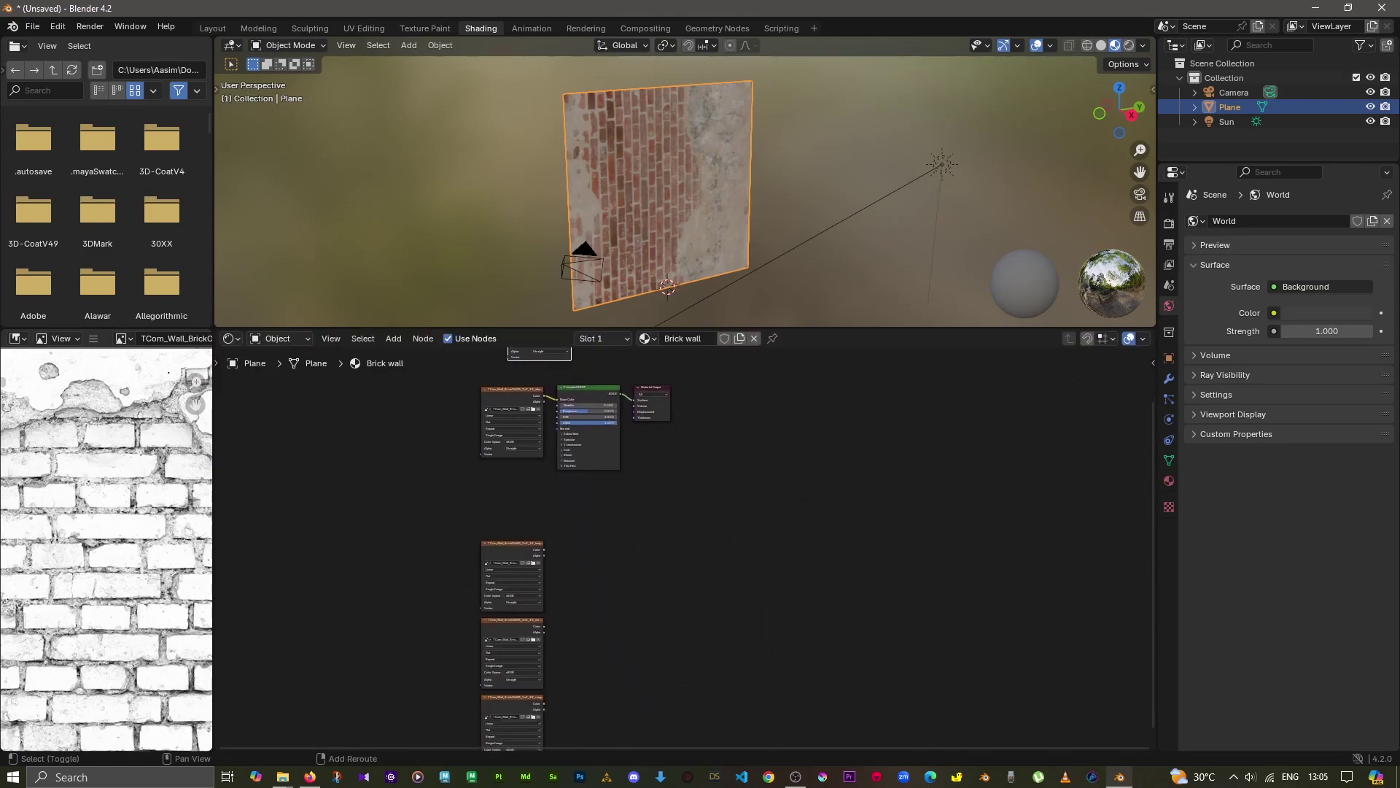
drag(510, 546, 499, 488)
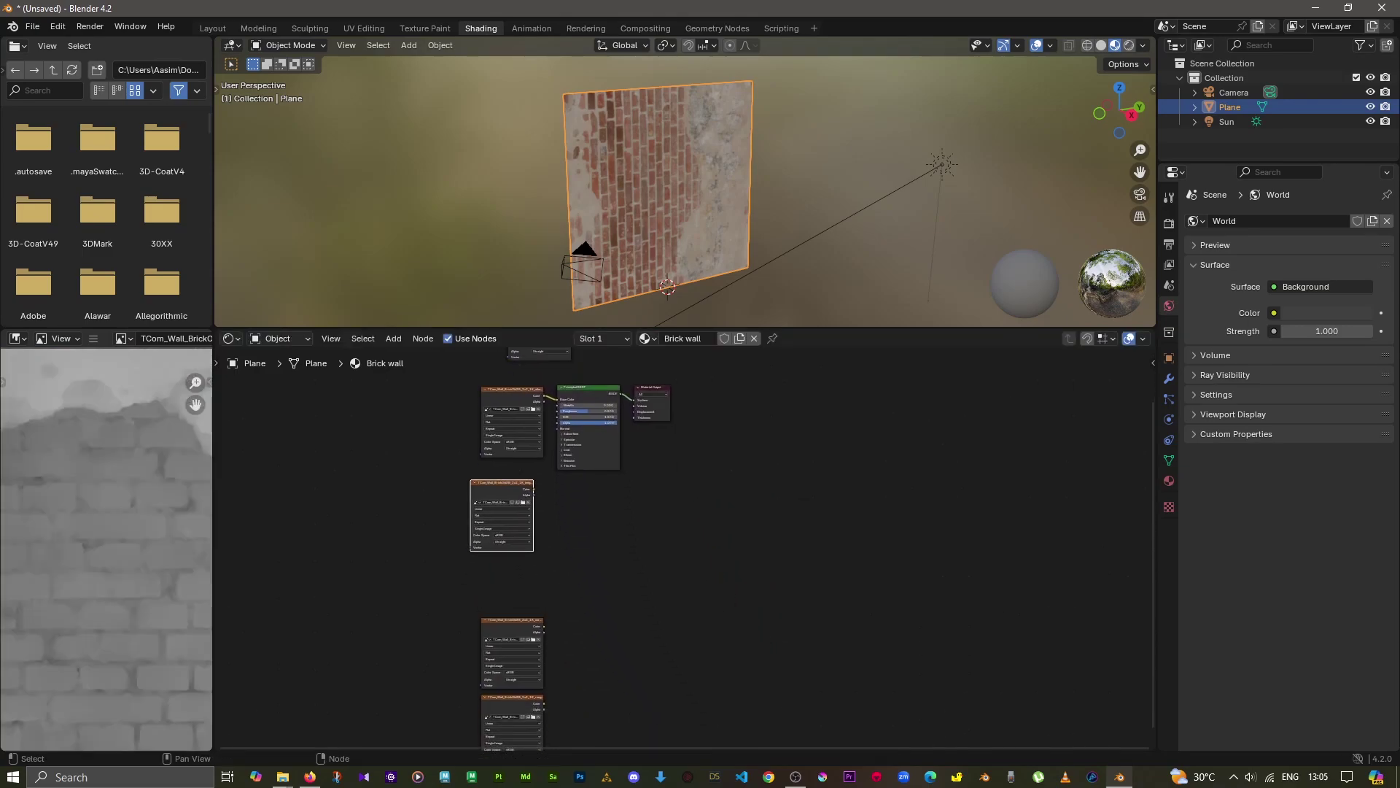
scroll(686, 550, up, 3)
middle_drag(355, 363, 494, 473)
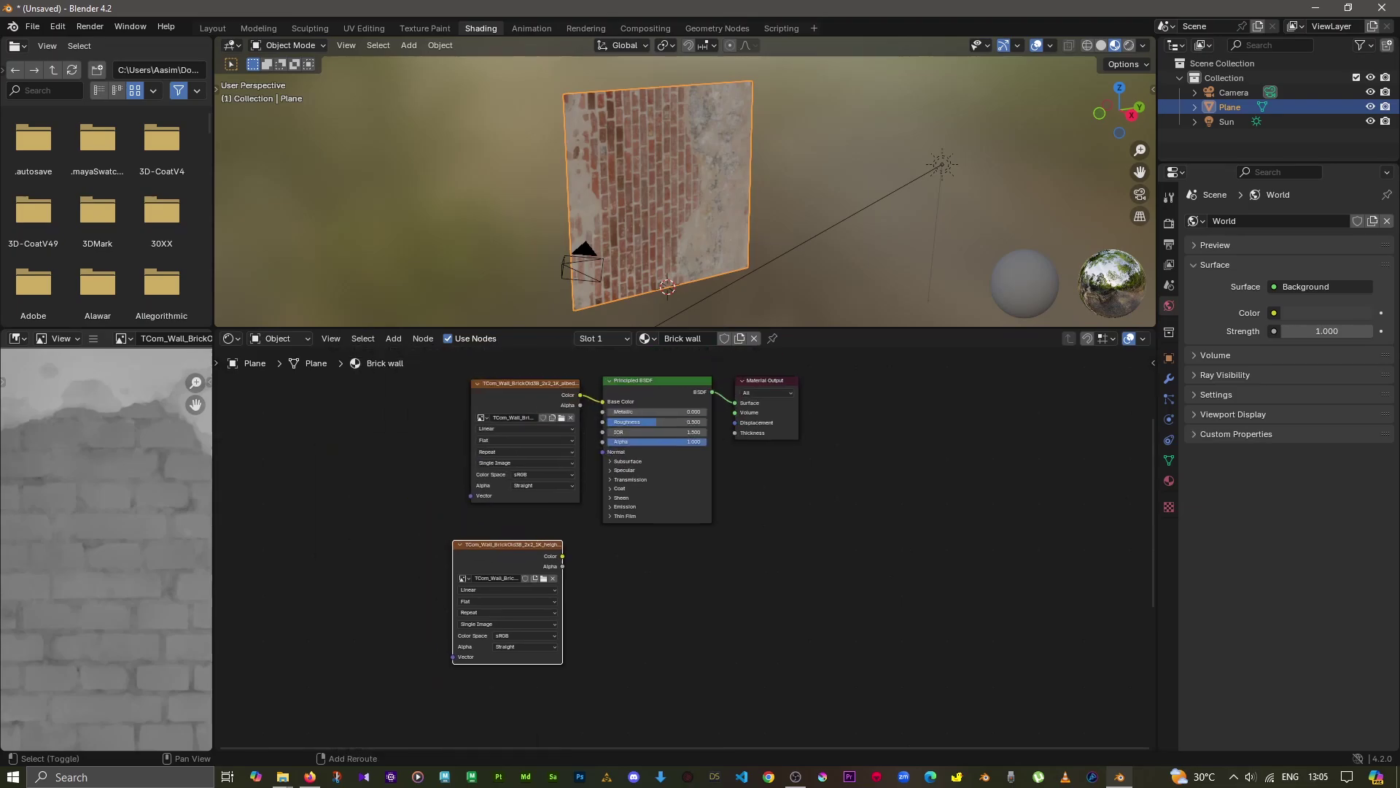
drag(507, 544, 810, 554)
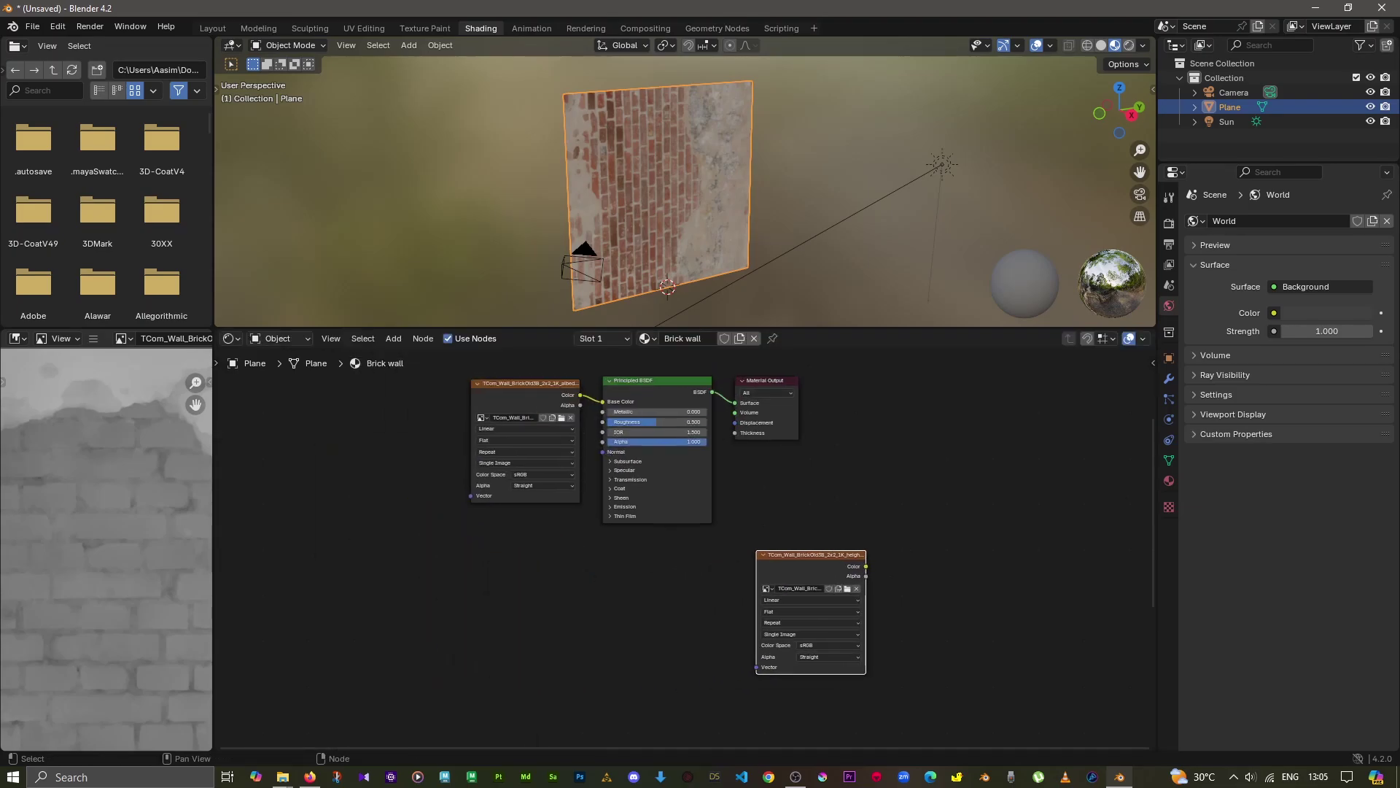
drag(765, 381, 845, 404)
Line up the normal and roughness texture nodes beneath the albedo node.
scroll(845, 404, down, 2)
scroll(845, 405, down, 1)
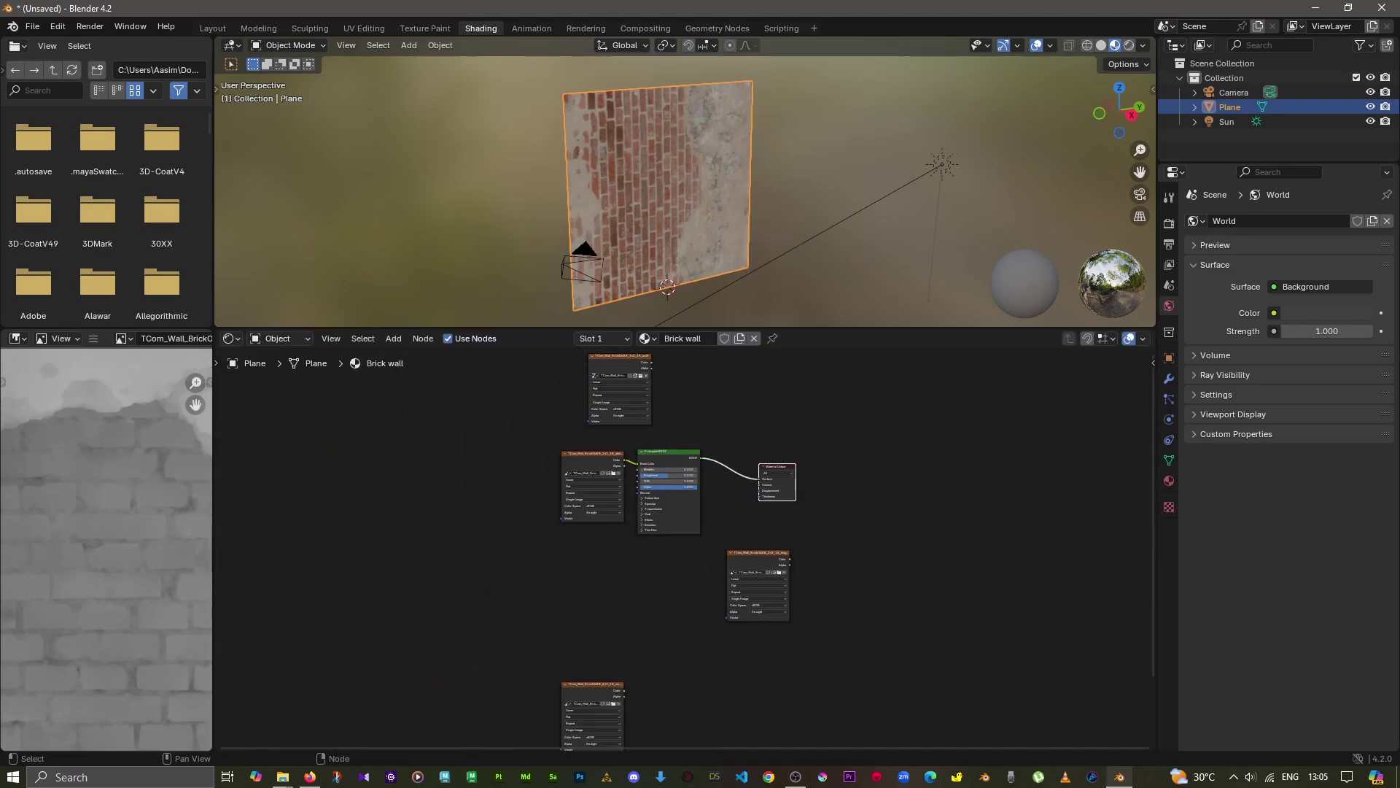
drag(592, 685, 584, 565)
scroll(620, 511, down, 3)
scroll(622, 634, up, 3)
drag(423, 554, 306, 438)
scroll(306, 437, up, 2)
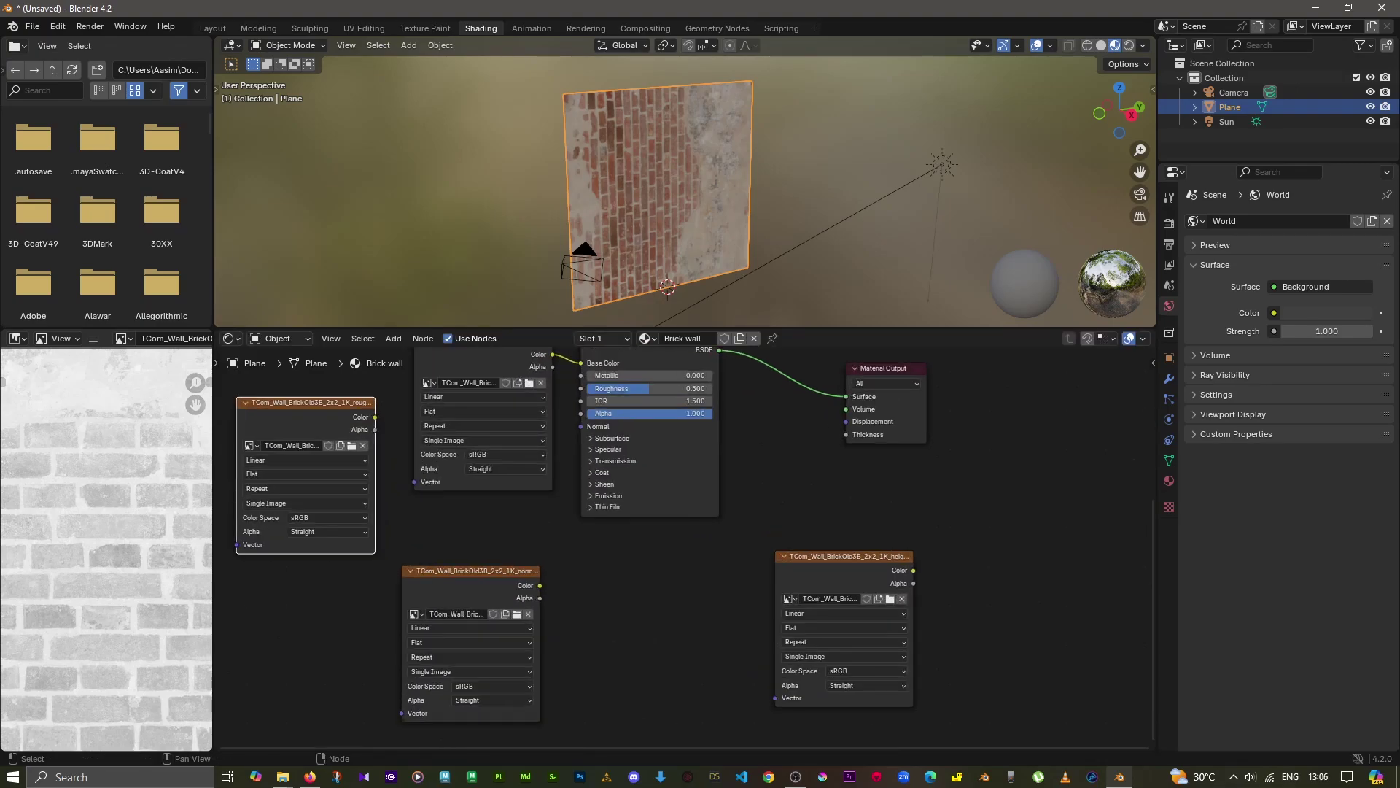
scroll(511, 547, down, 2)
click(471, 570)
drag(427, 445, 547, 526)
scroll(547, 526, up, 2)
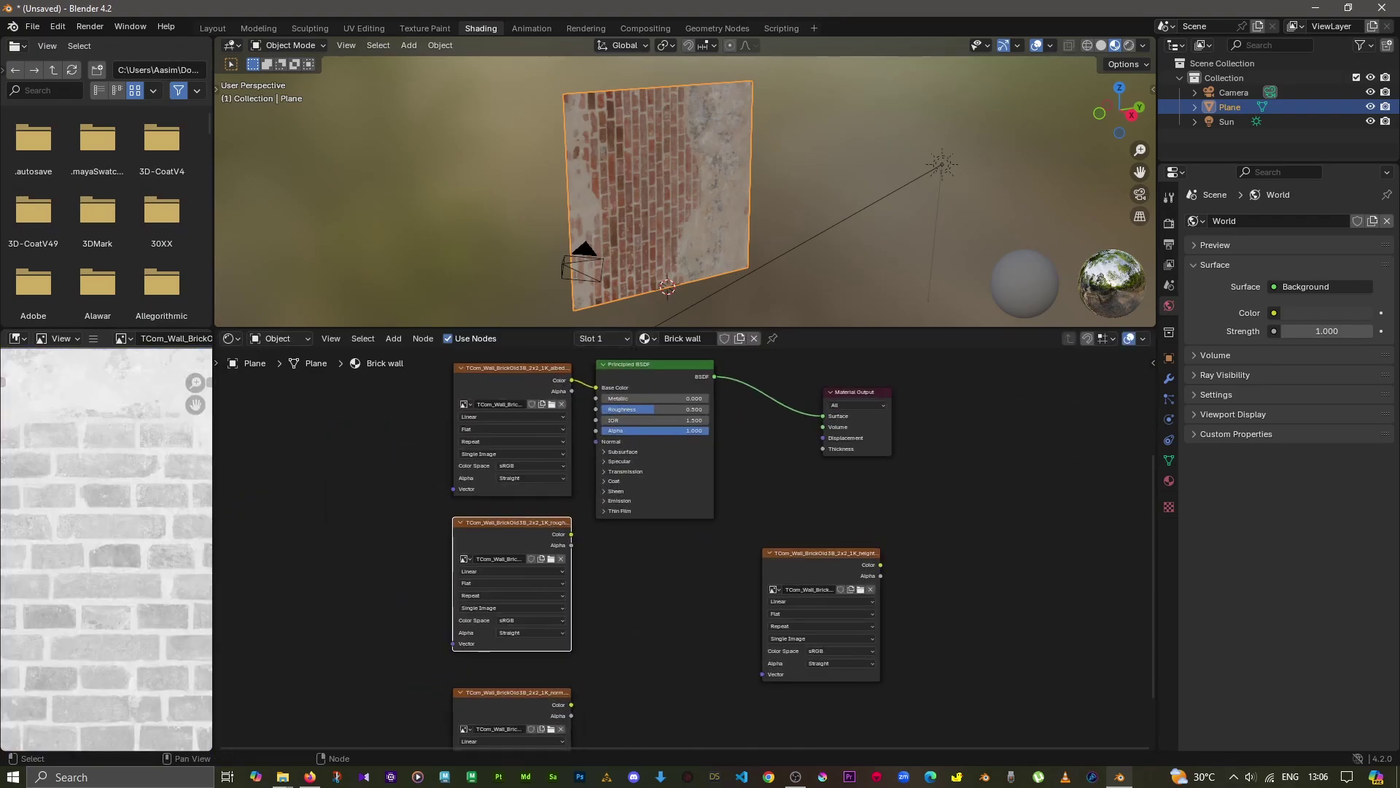
scroll(688, 552, up, 1)
scroll(675, 551, down, 1)
Switch to rendered shading and rotate the wall plane so its brick courses run horizontally.
click(1129, 45)
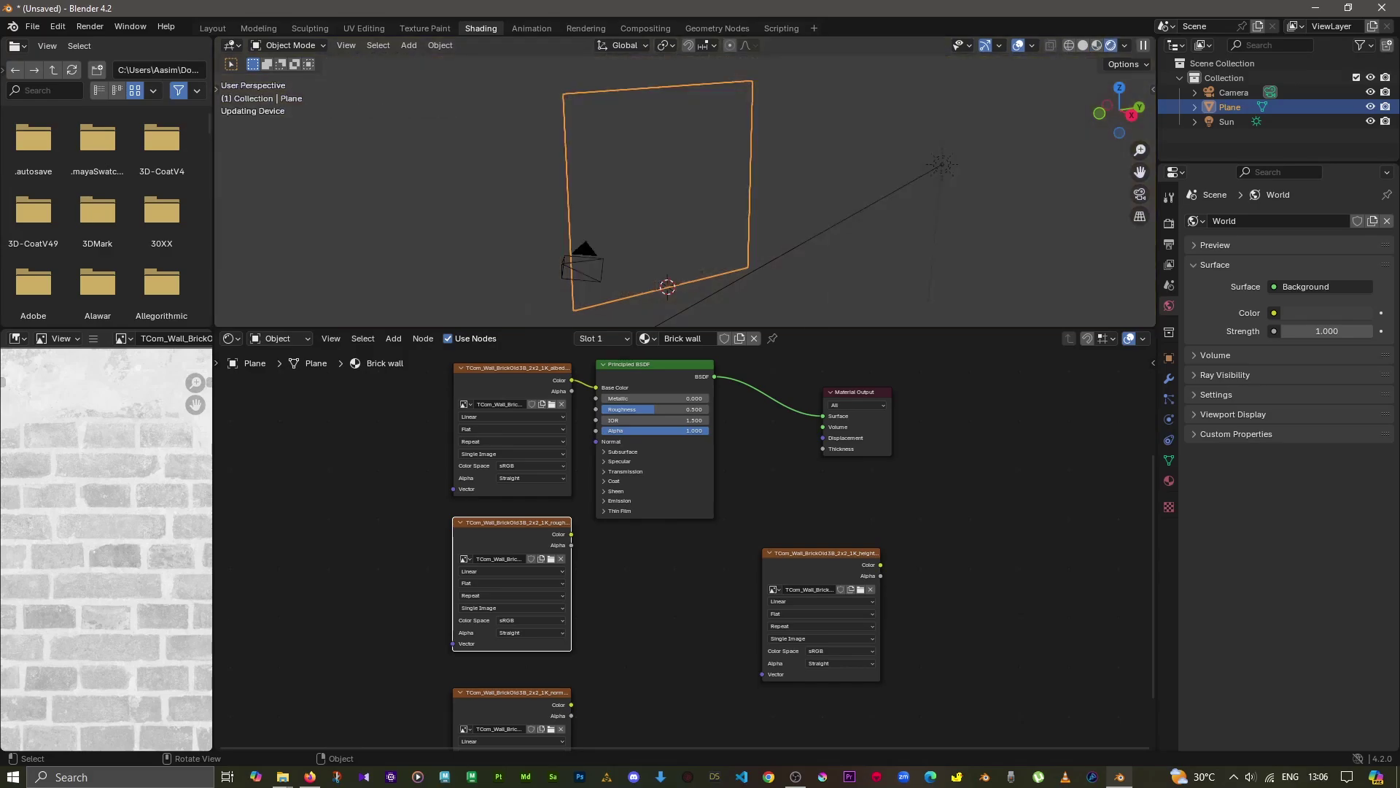
mouse_move(686, 197)
middle_down()
mouse_move(715, 190)
mouse_move(686, 197)
mouse_move(700, 194)
middle_up()
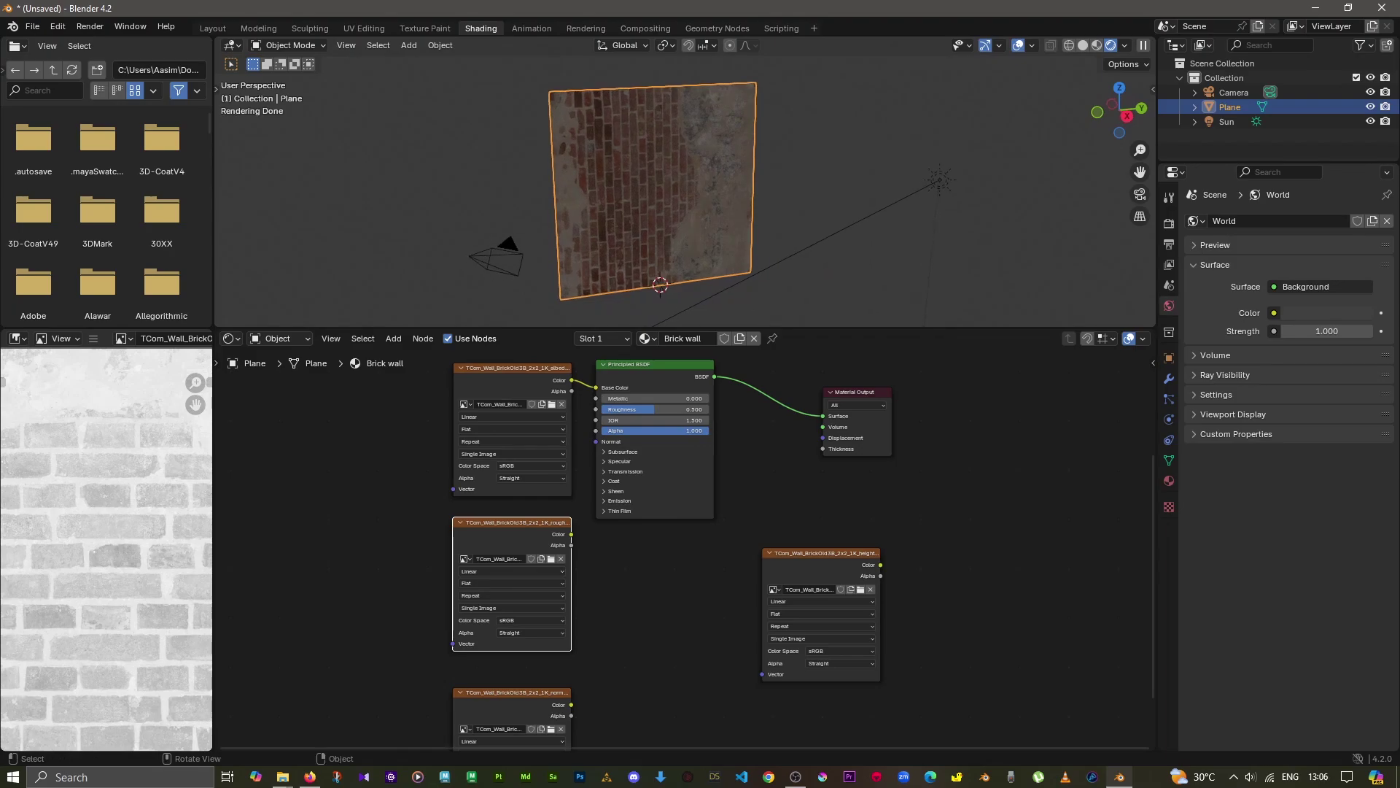
key(r)
key(x)
key(9)
key(0)
key(Return)
Show the plane's transform values, then select the Sun lamp and move it across the scene.
click(1169, 358)
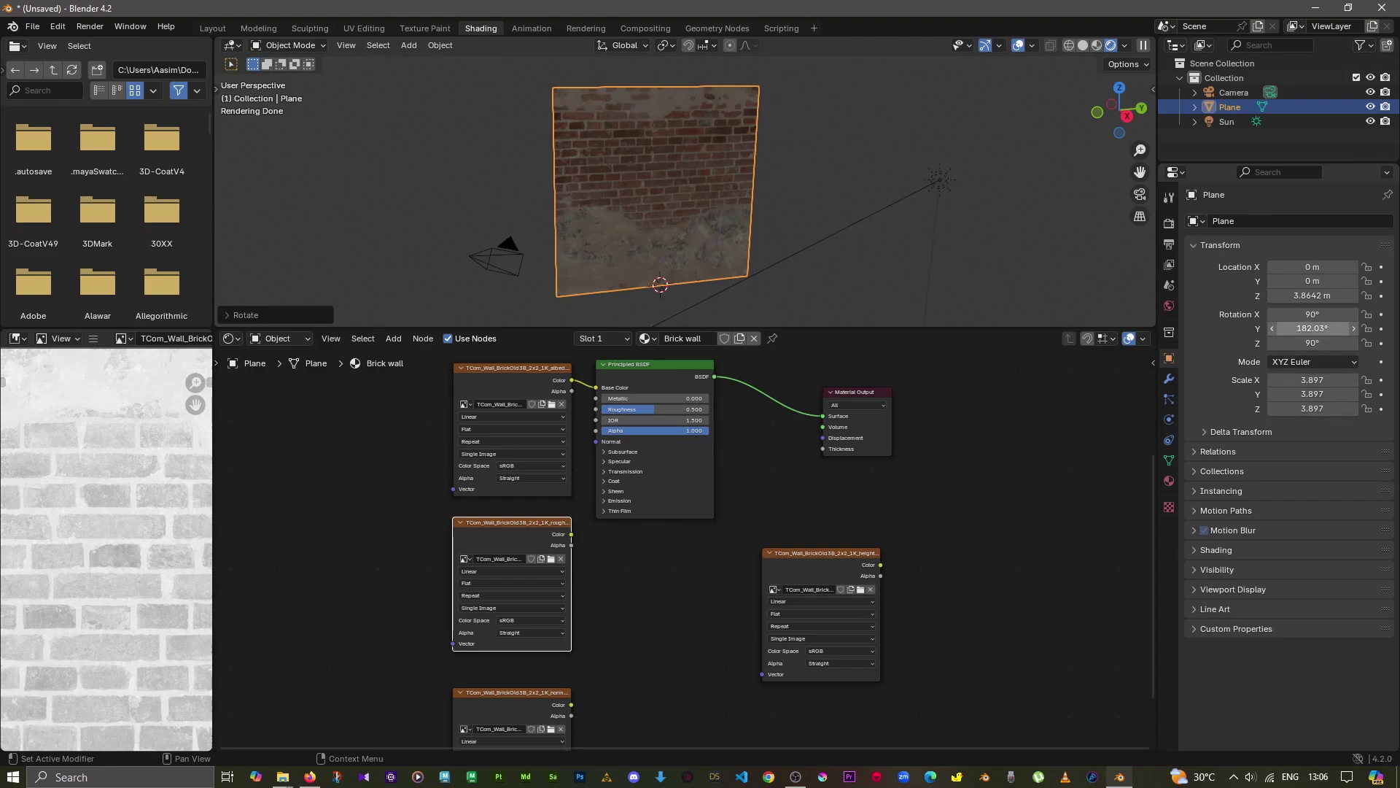
drag(941, 178, 1000, 125)
mouse_move(802, 219)
middle_down()
mouse_move(912, 218)
mouse_move(766, 219)
middle_up()
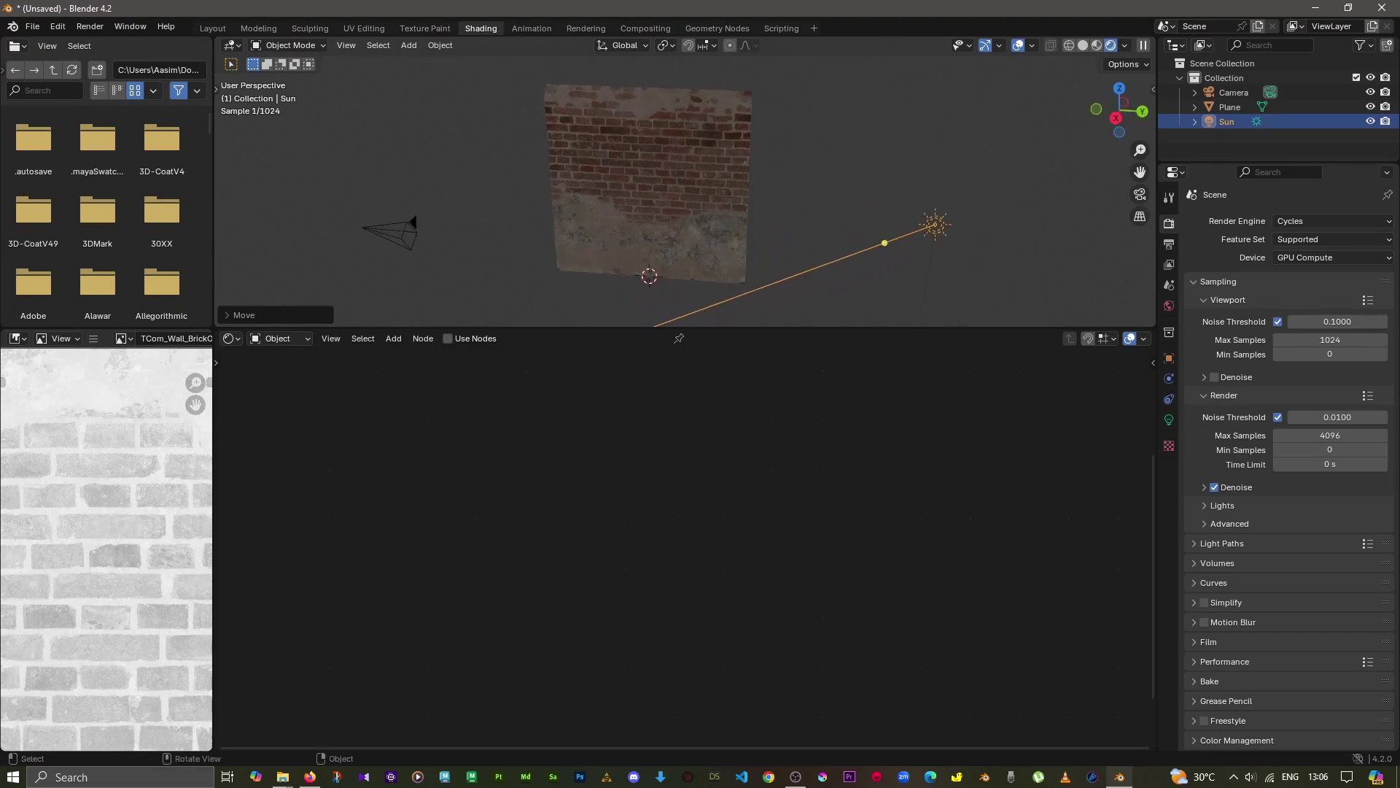
Move the Sun lamp above the wall's upper right and set its Strength to 2.000.
mouse_move(936, 224)
mouse_down()
mouse_move(804, 173)
mouse_move(744, 217)
mouse_up()
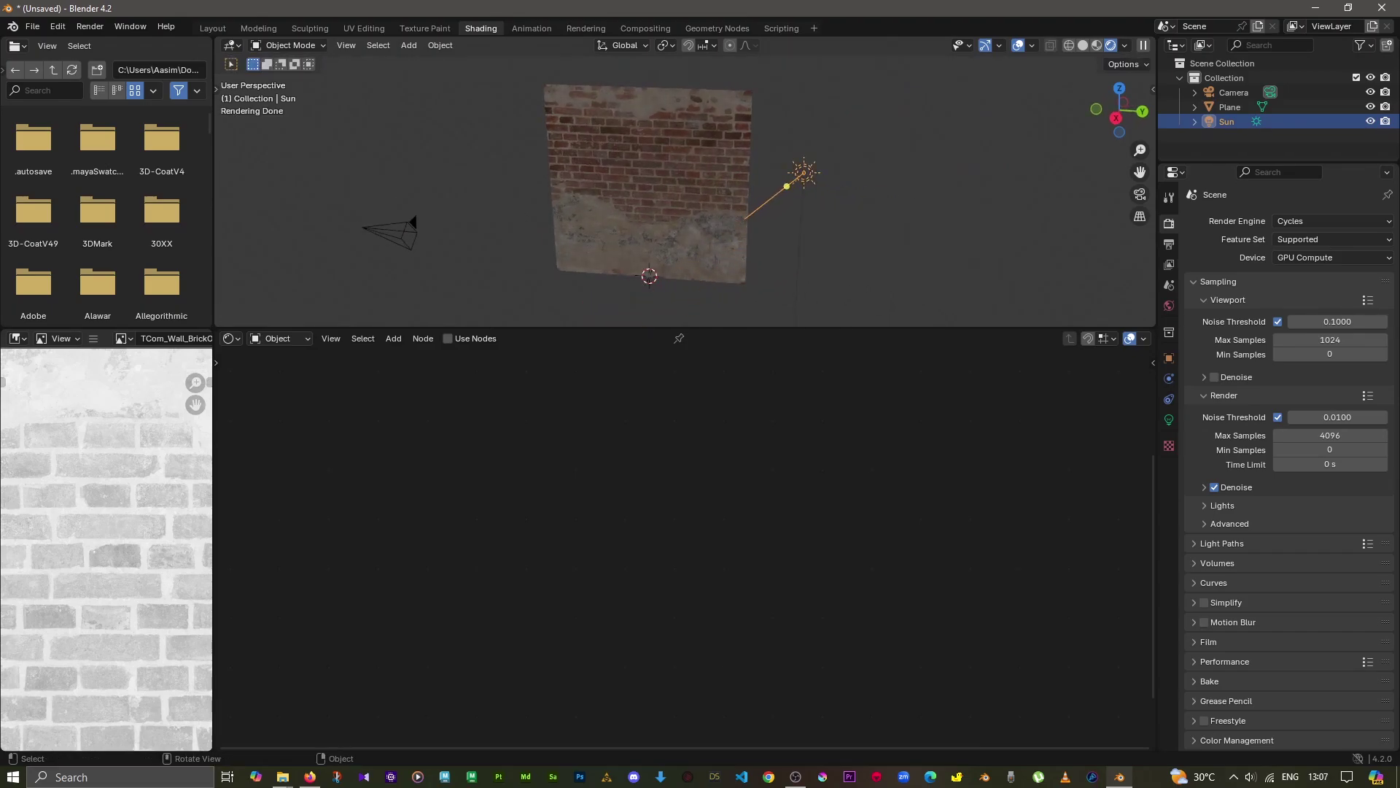
drag(805, 173, 927, 88)
middle_drag(875, 182, 838, 168)
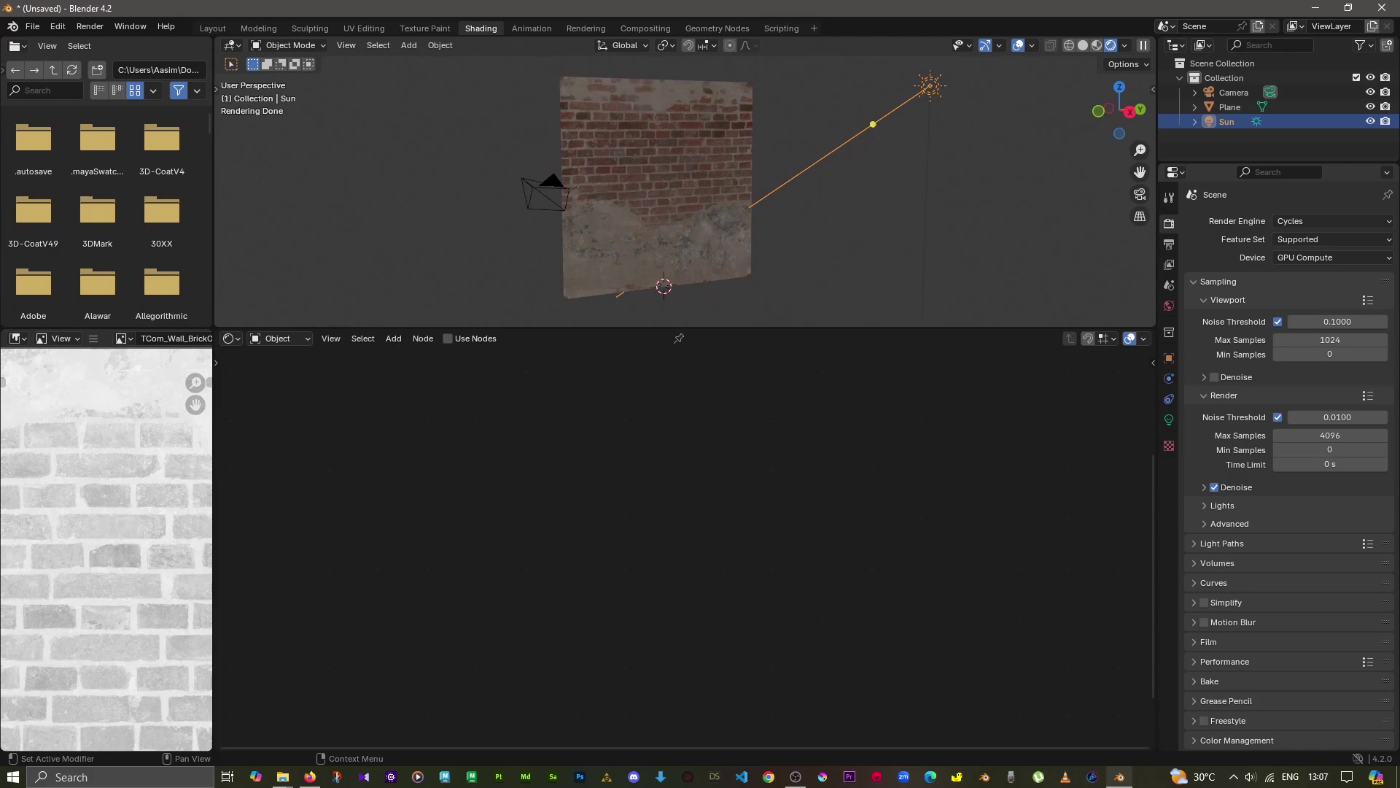
click(1169, 420)
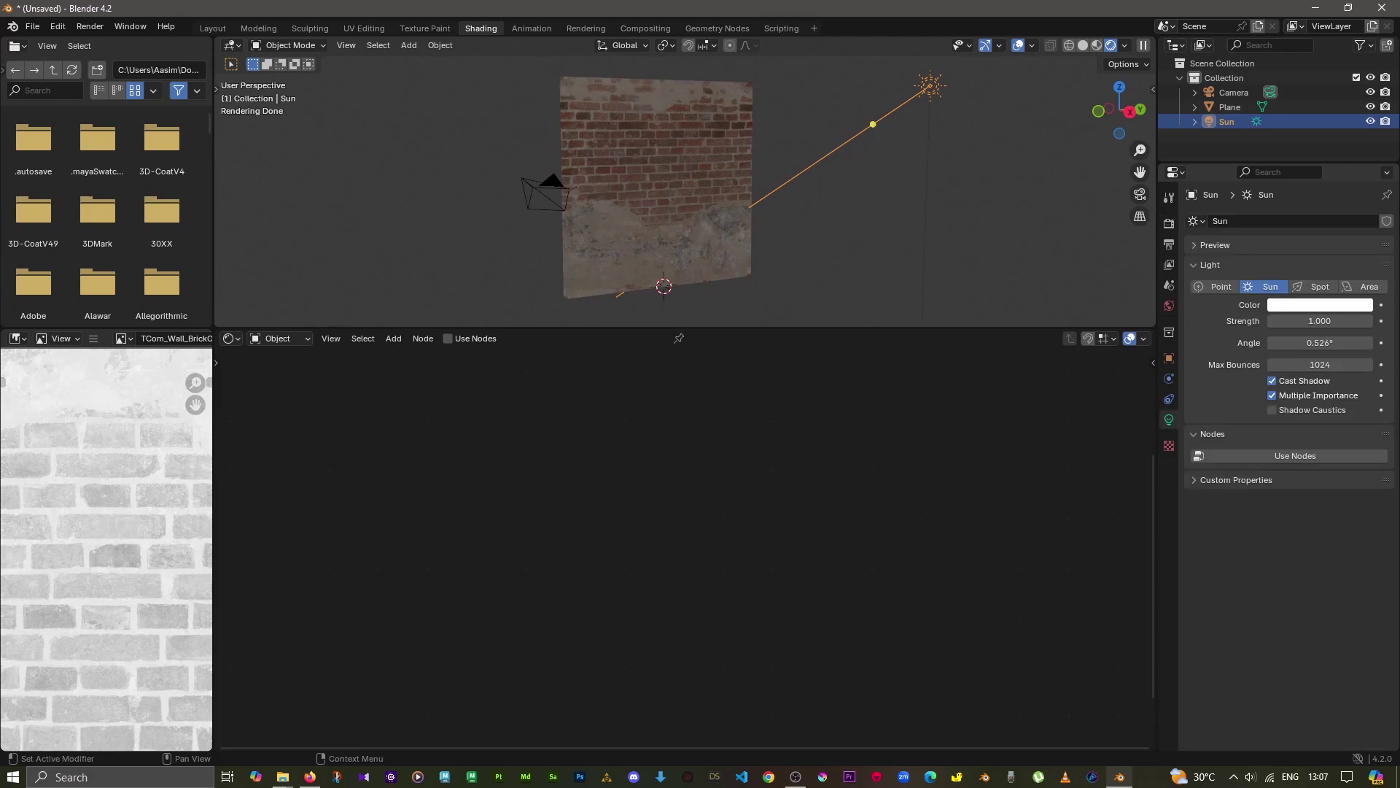
click(1320, 321)
key(Tab)
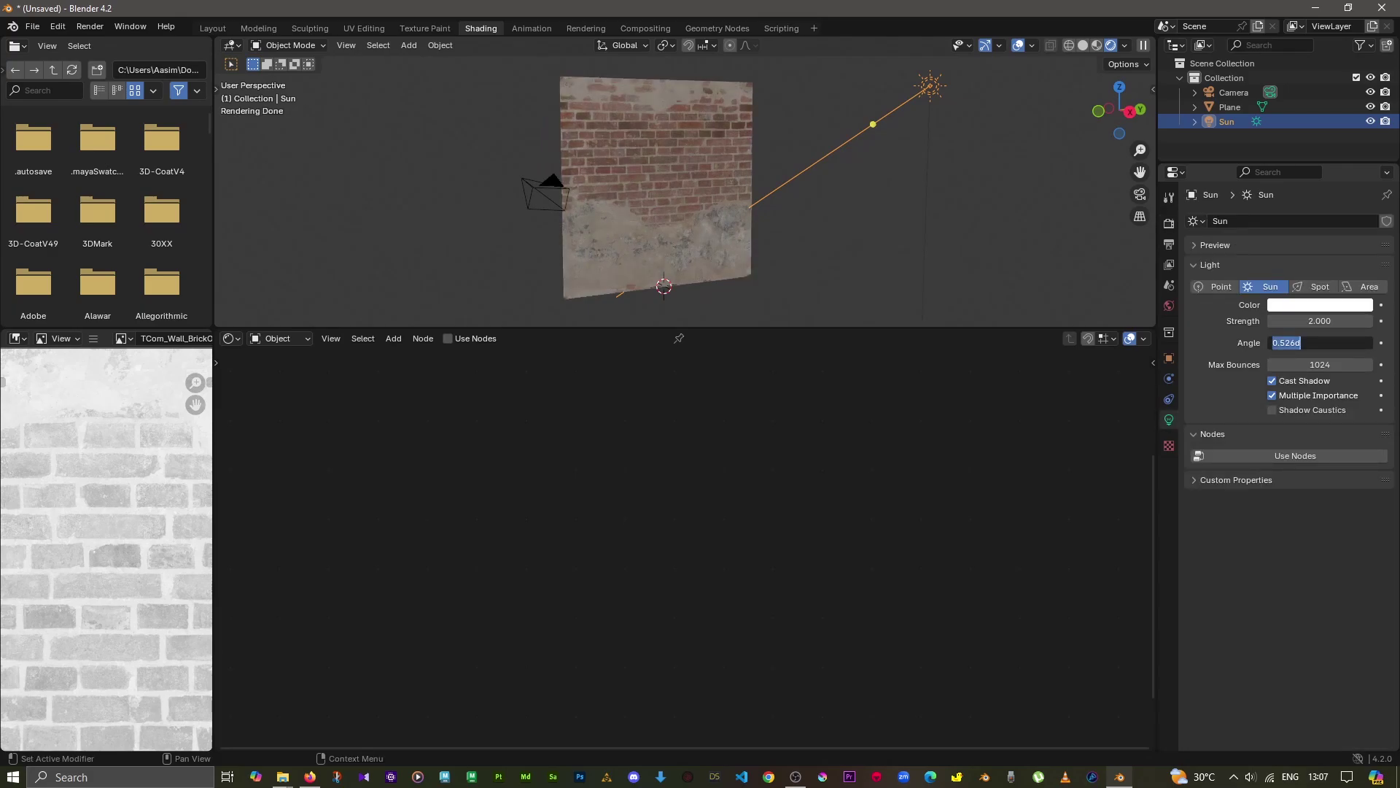
key(Return)
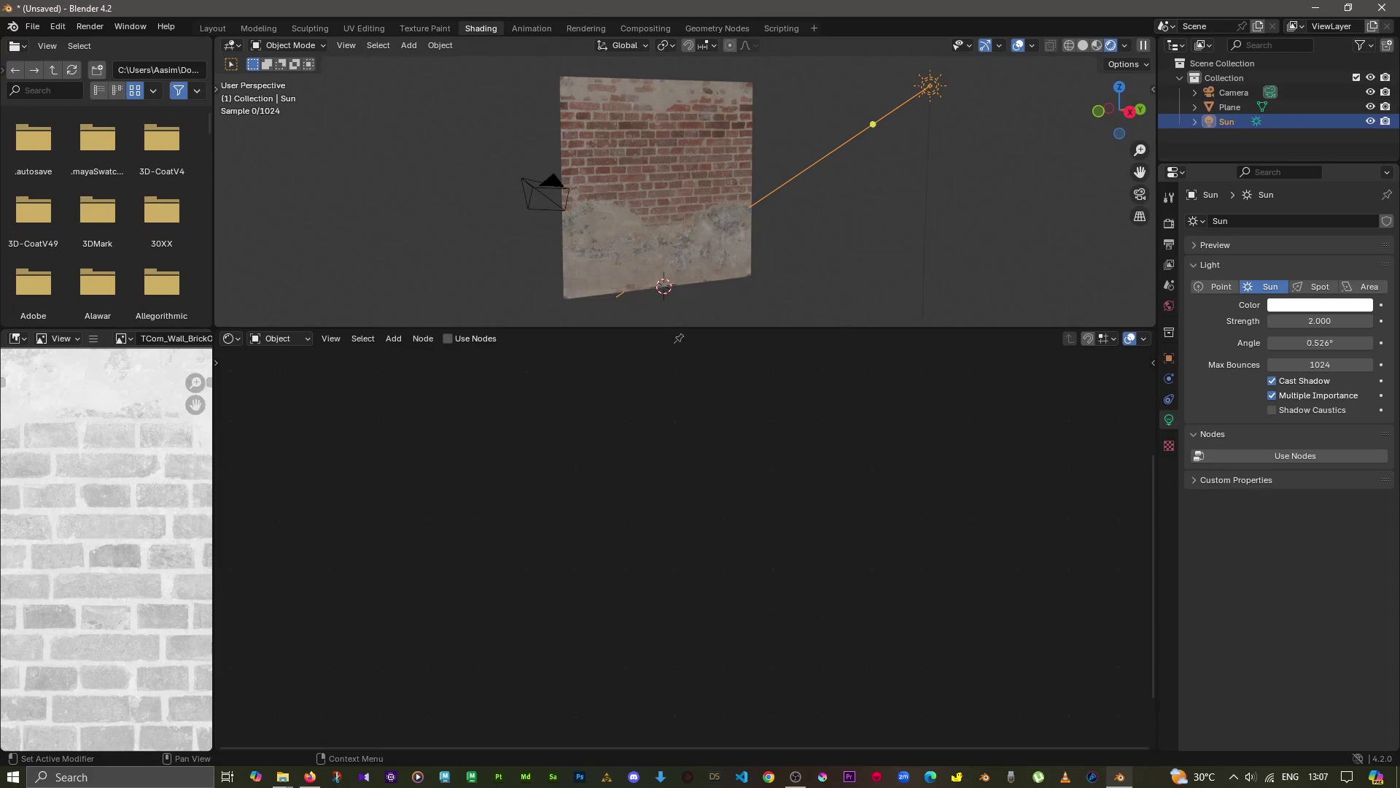
Connect the roughness texture to the Principled BSDF Roughness input.
click(657, 182)
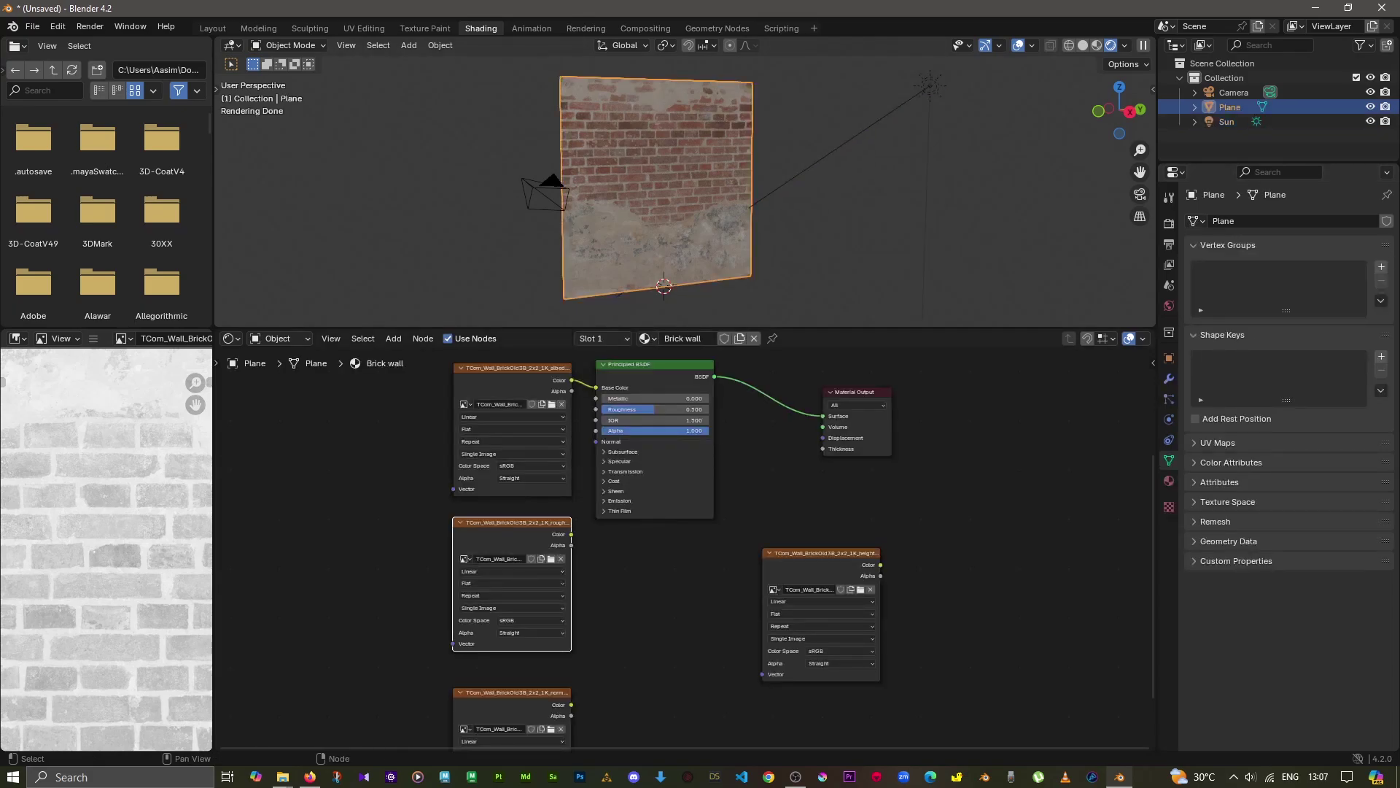
mouse_move(686, 182)
middle_down()
mouse_move(737, 183)
mouse_move(627, 182)
mouse_move(685, 183)
mouse_move(642, 182)
mouse_move(671, 190)
mouse_move(642, 190)
mouse_move(671, 190)
mouse_move(641, 189)
mouse_move(671, 190)
mouse_move(656, 190)
middle_up()
scroll(685, 182, up, 3)
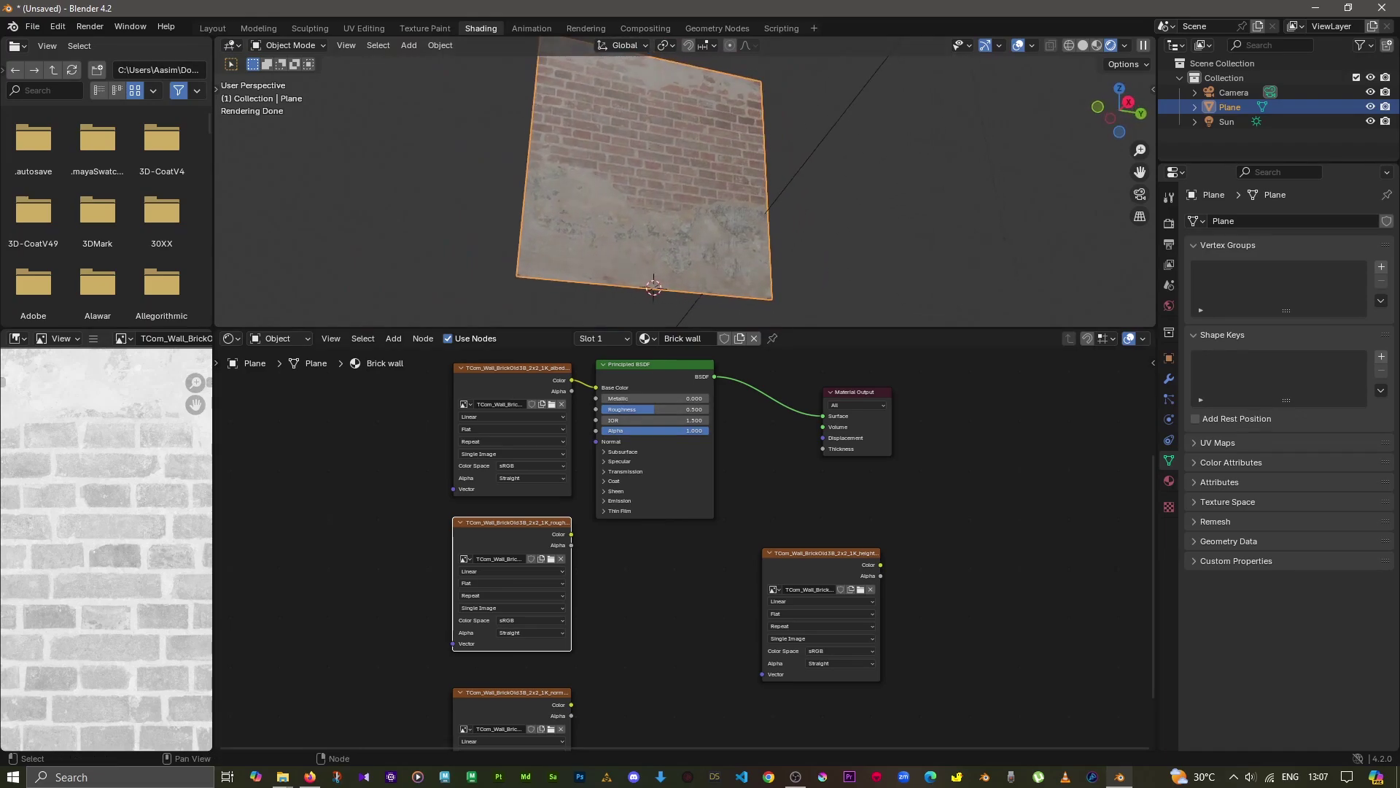
scroll(590, 421, up, 2)
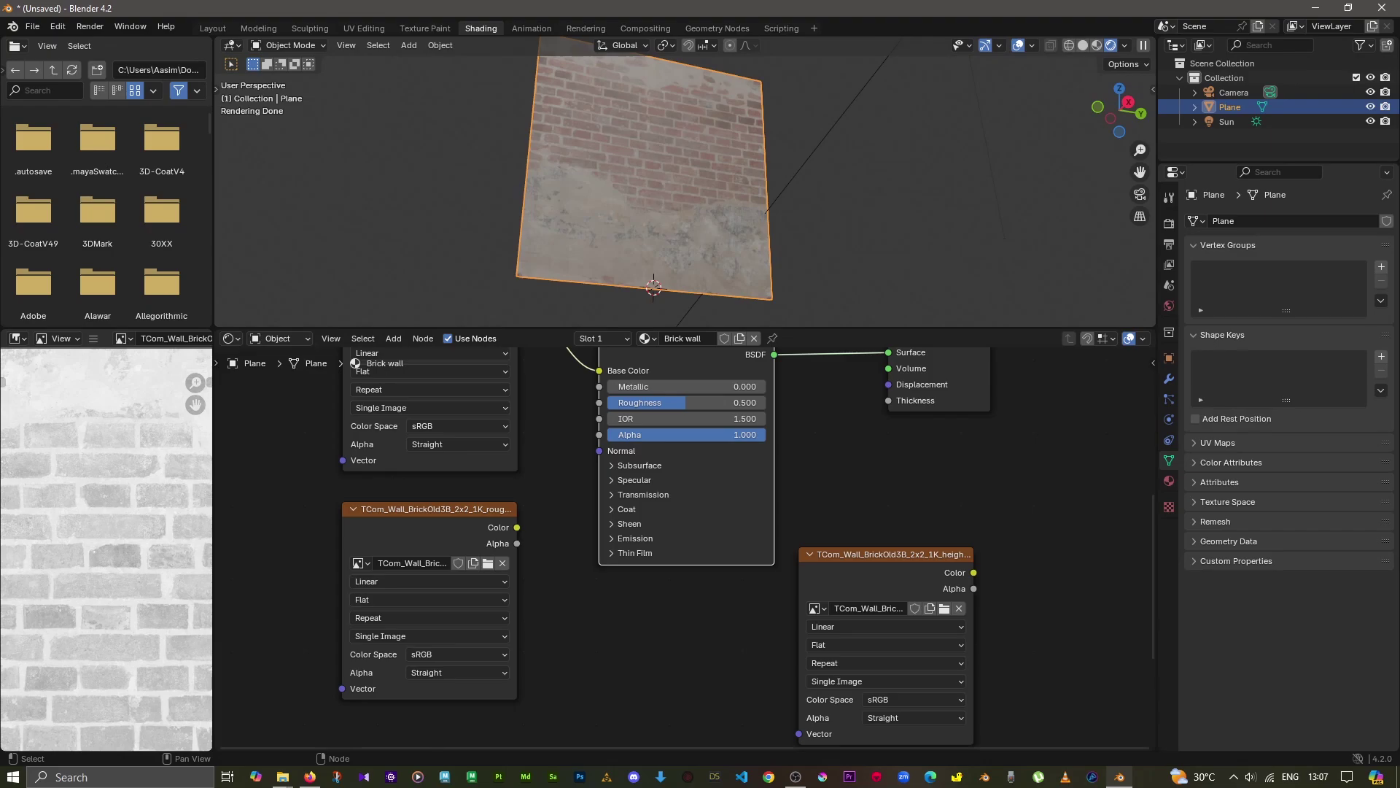
drag(517, 544, 599, 403)
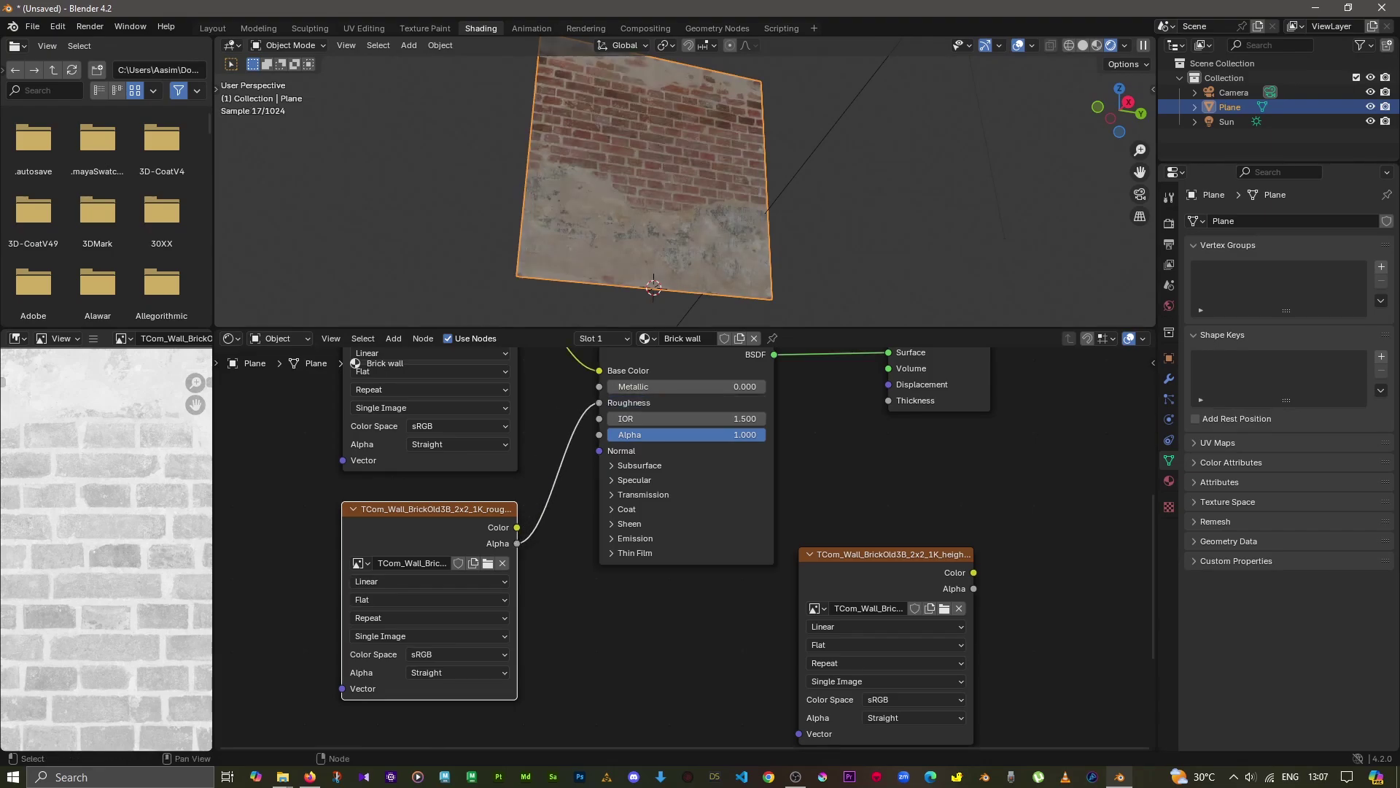
middle_drag(802, 182, 861, 186)
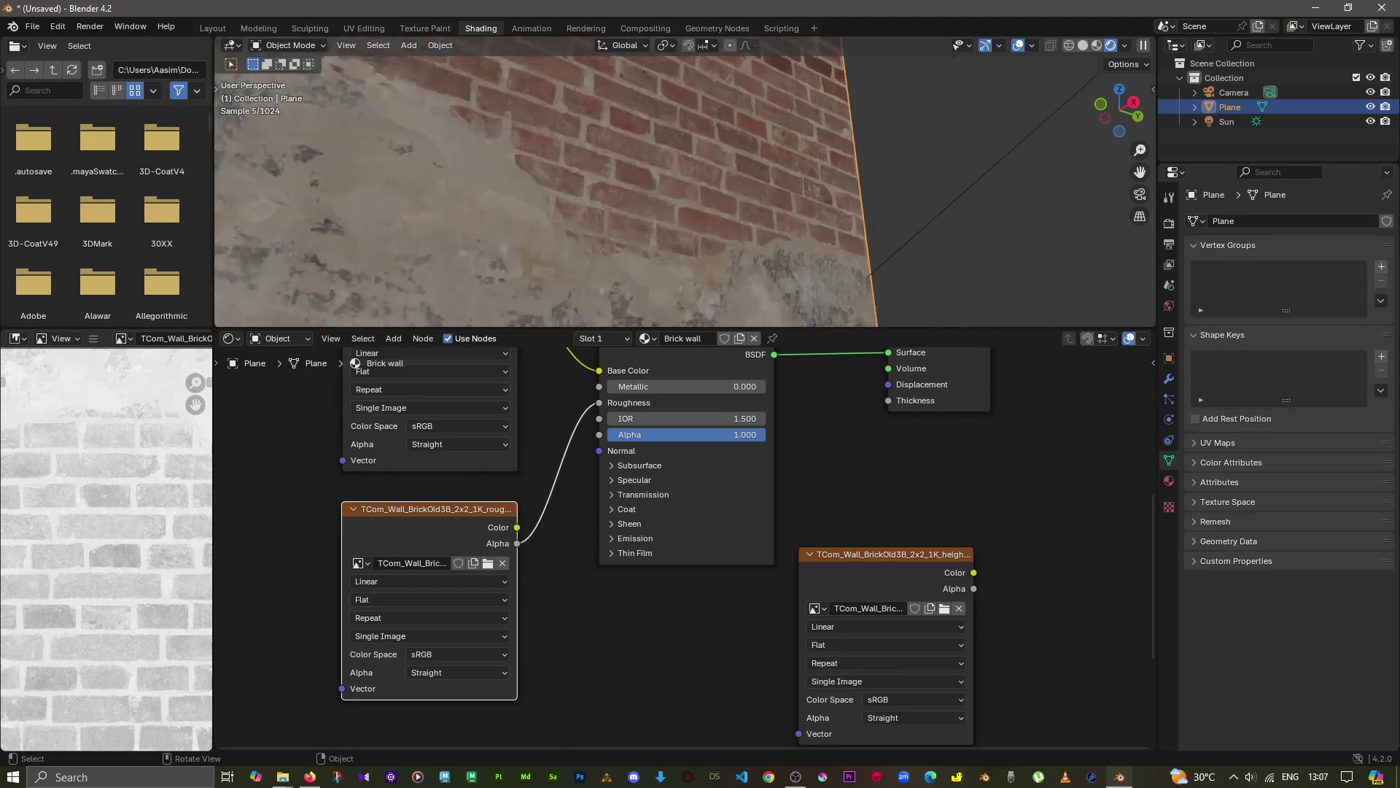
middle_drag(860, 186, 846, 182)
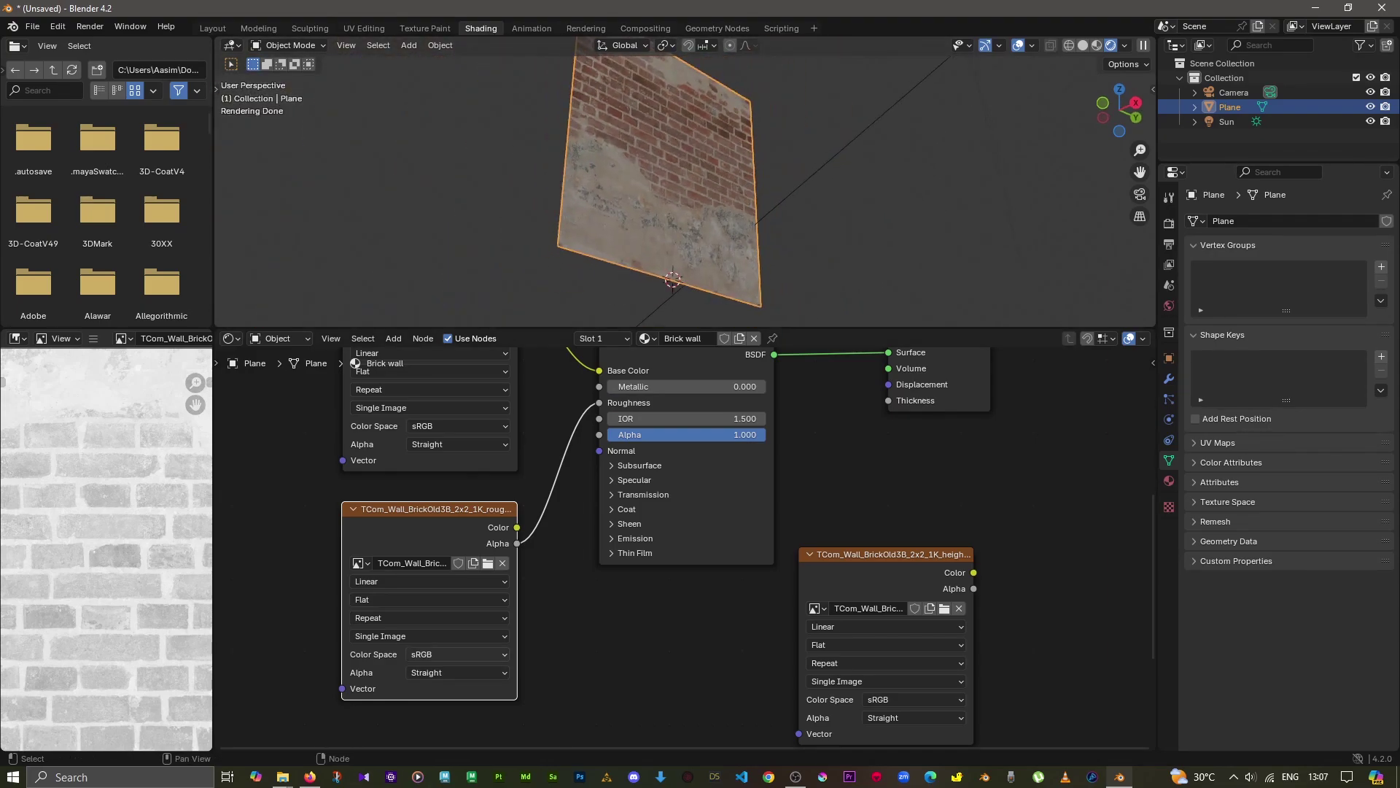
Set the roughness texture's colour space to Non-Color.
click(459, 654)
click(584, 573)
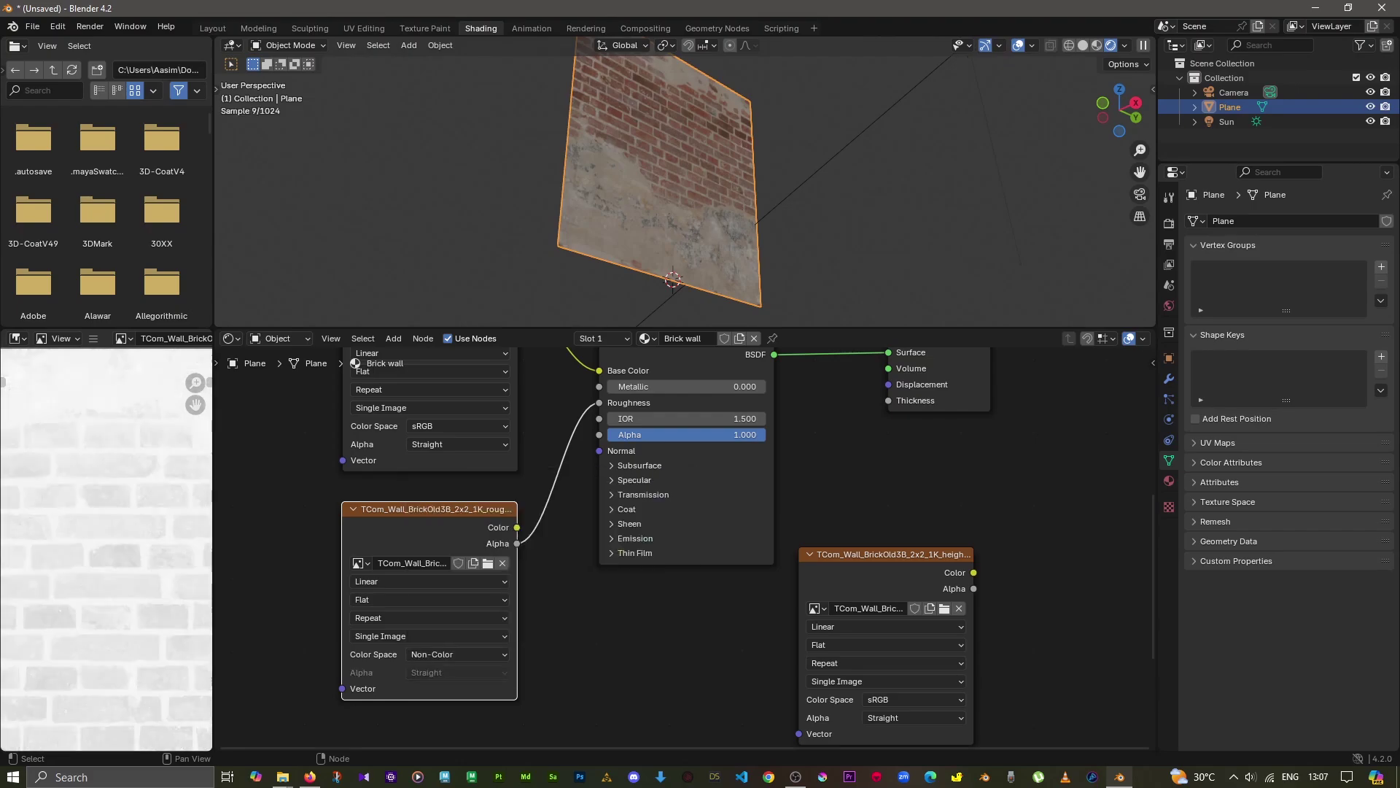
scroll(685, 545, down, 2)
Tidy the node layout by moving the albedo, roughness and normal texture nodes closer together.
scroll(685, 545, down, 2)
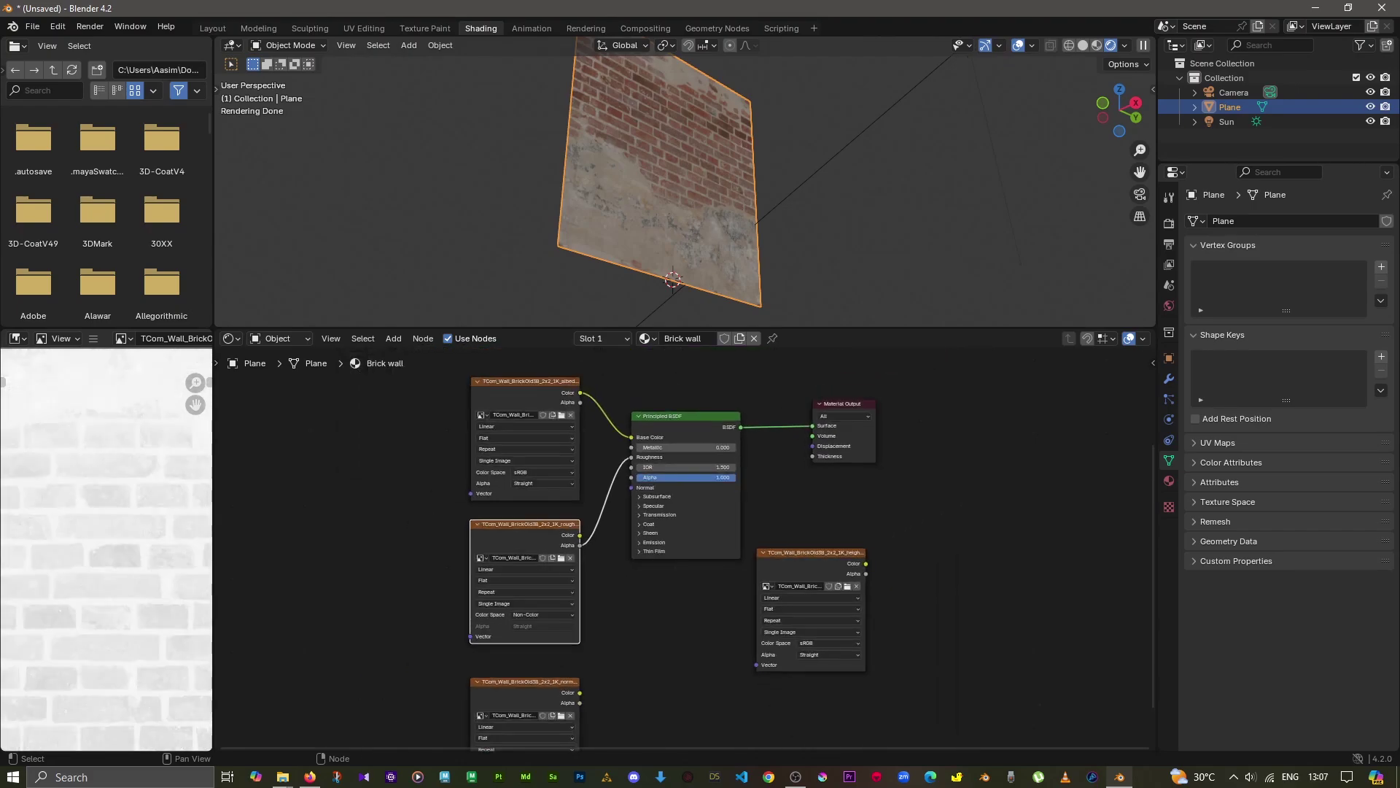
drag(511, 523, 503, 511)
click(525, 381)
drag(525, 380, 507, 410)
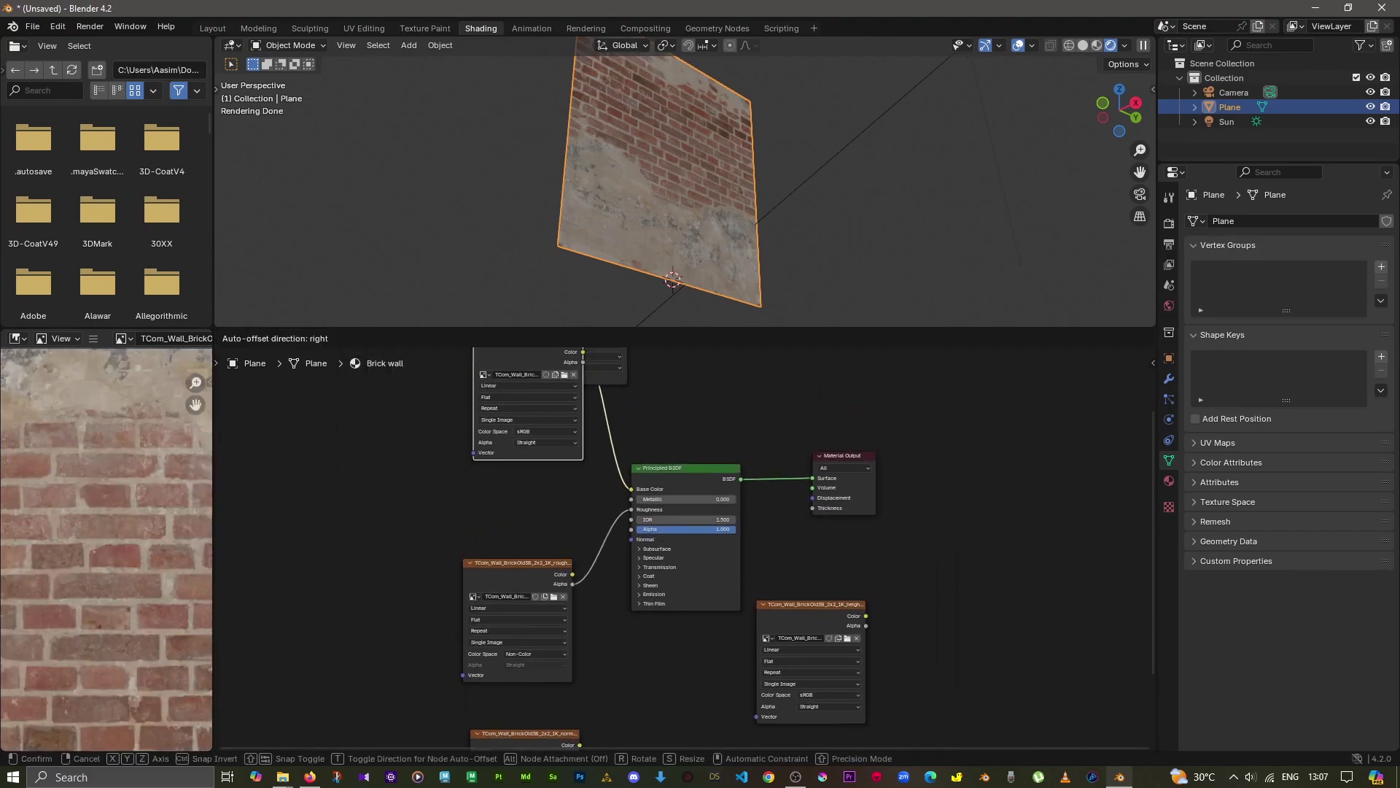
drag(518, 628, 514, 592)
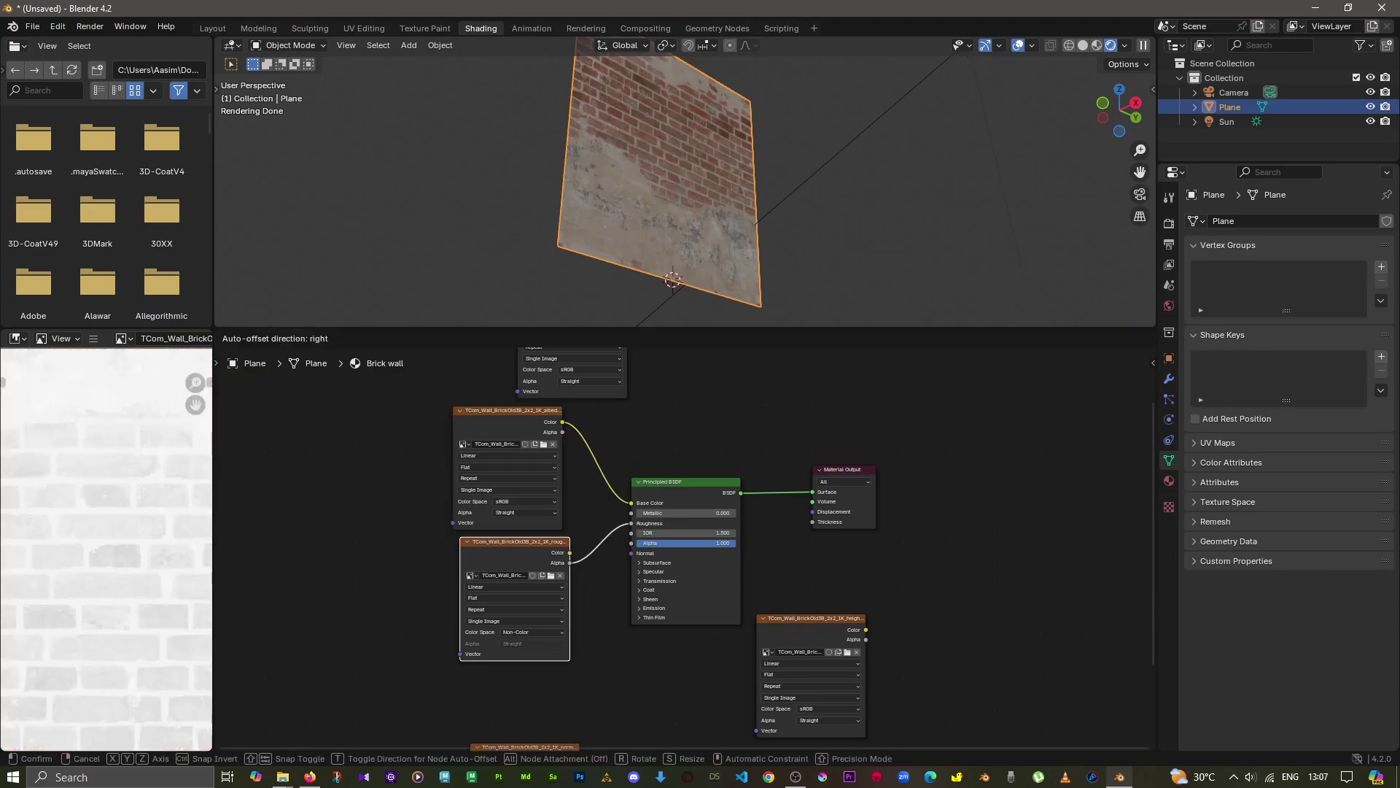
scroll(514, 591, down, 1)
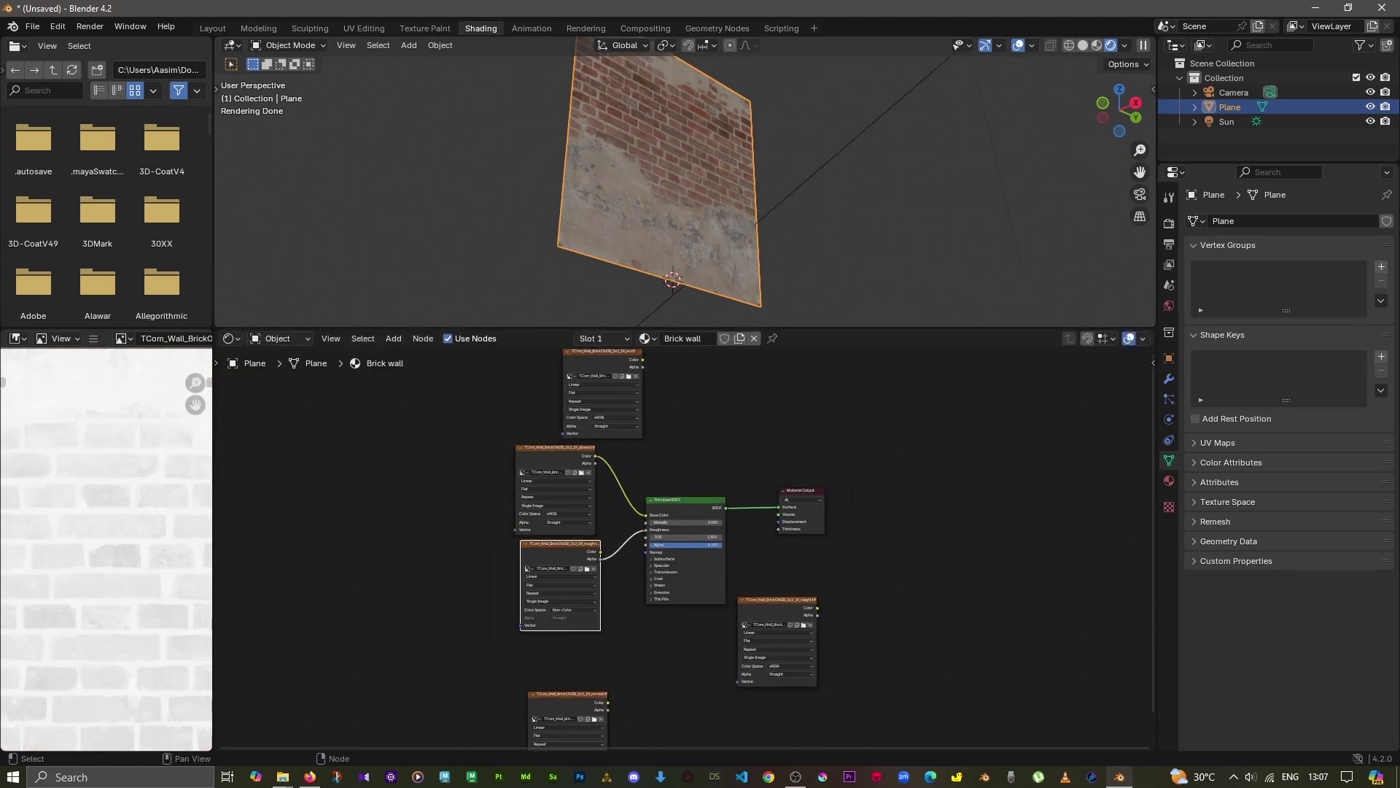
drag(537, 733, 536, 668)
Pan to the normal texture node, then open and dismiss its node menu without changes.
scroll(686, 547, up, 1)
scroll(683, 553, down, 1)
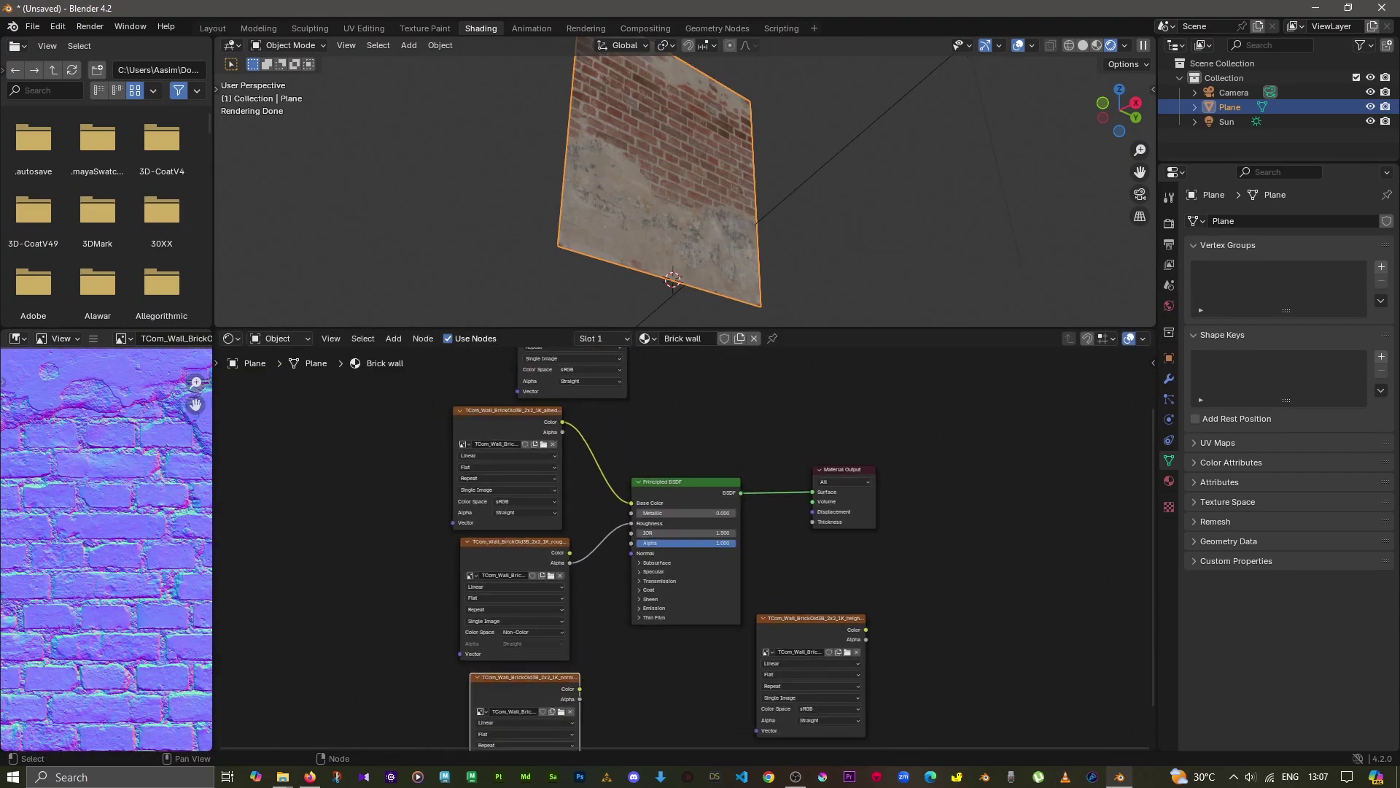
middle_drag(780, 693, 737, 554)
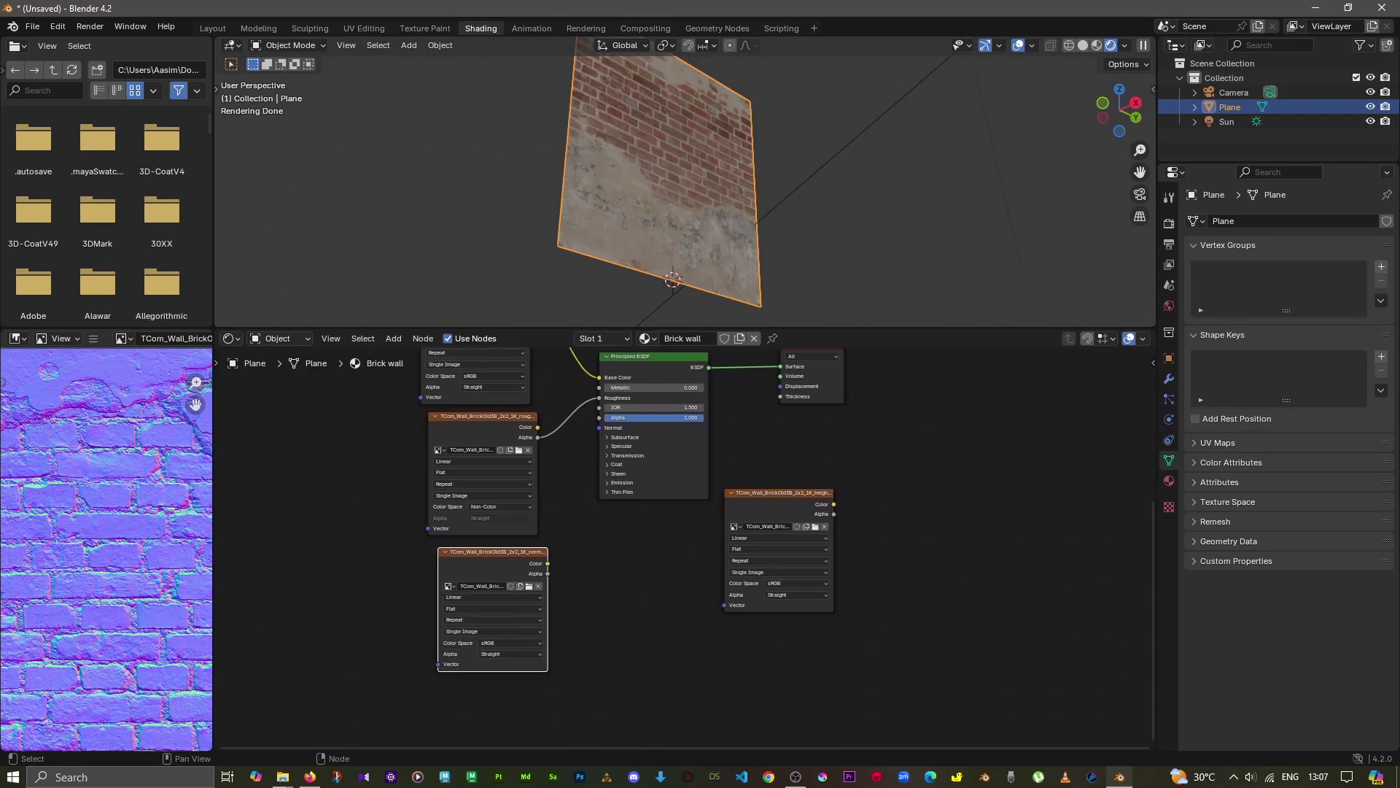
scroll(737, 554, up, 2)
middle_drag(530, 602, 554, 640)
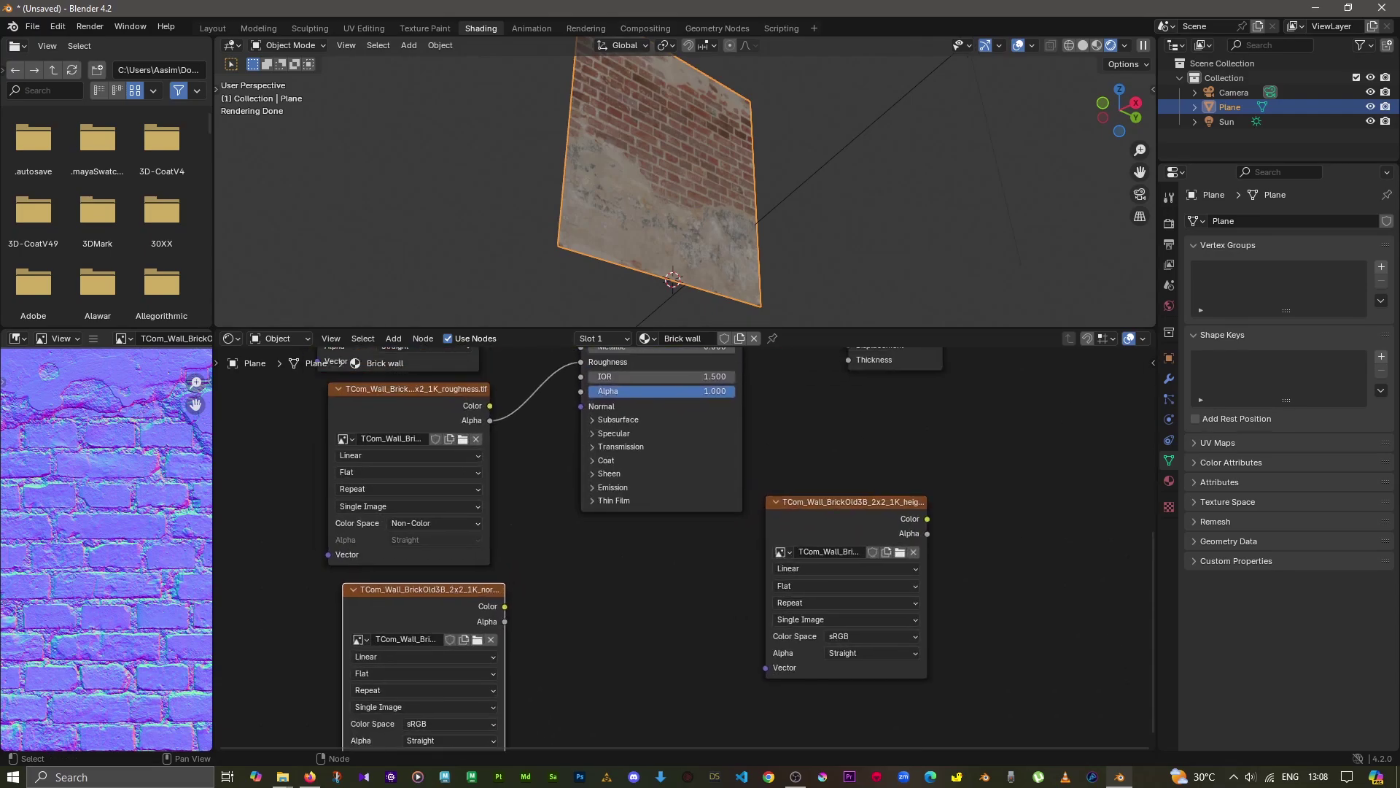
right_click(554, 640)
key(Escape)
right_click(554, 625)
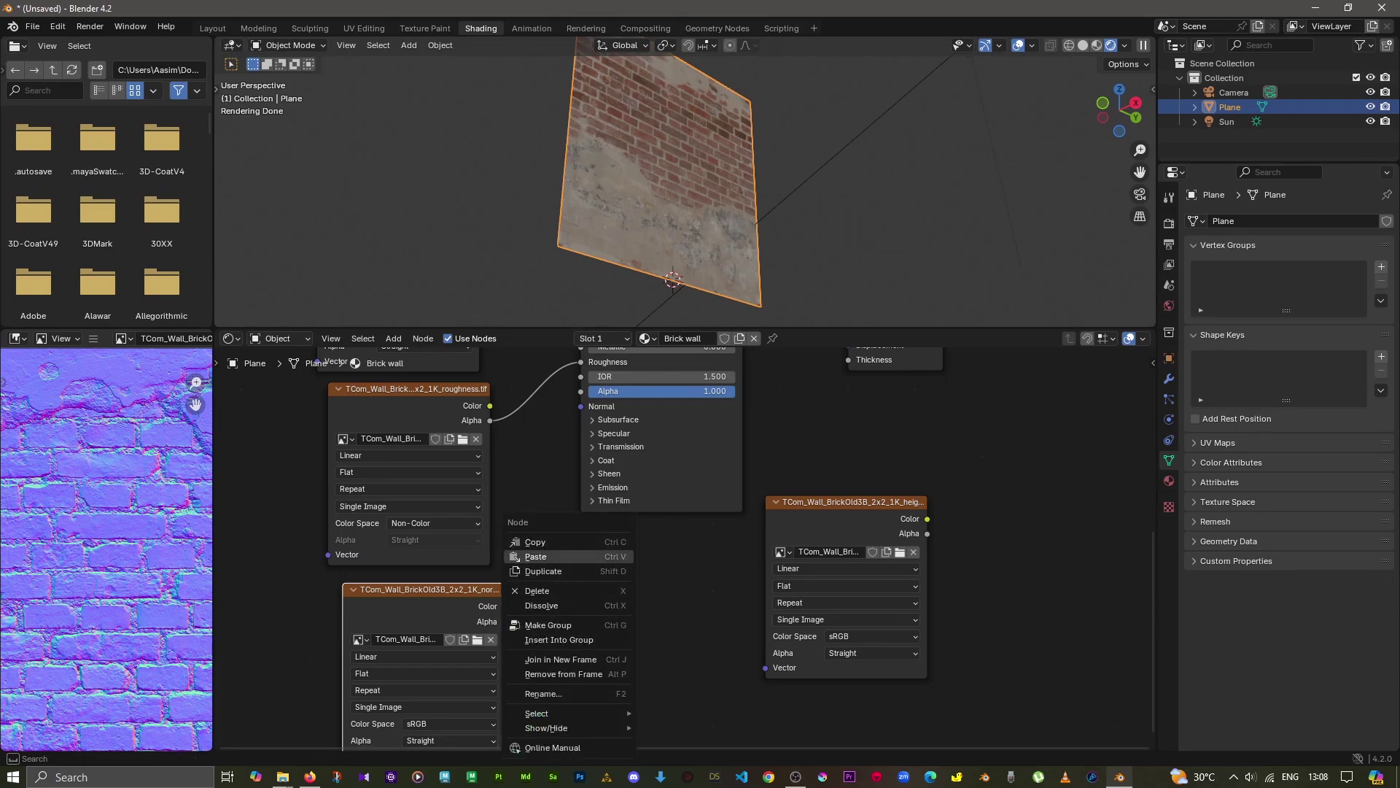
click(539, 591)
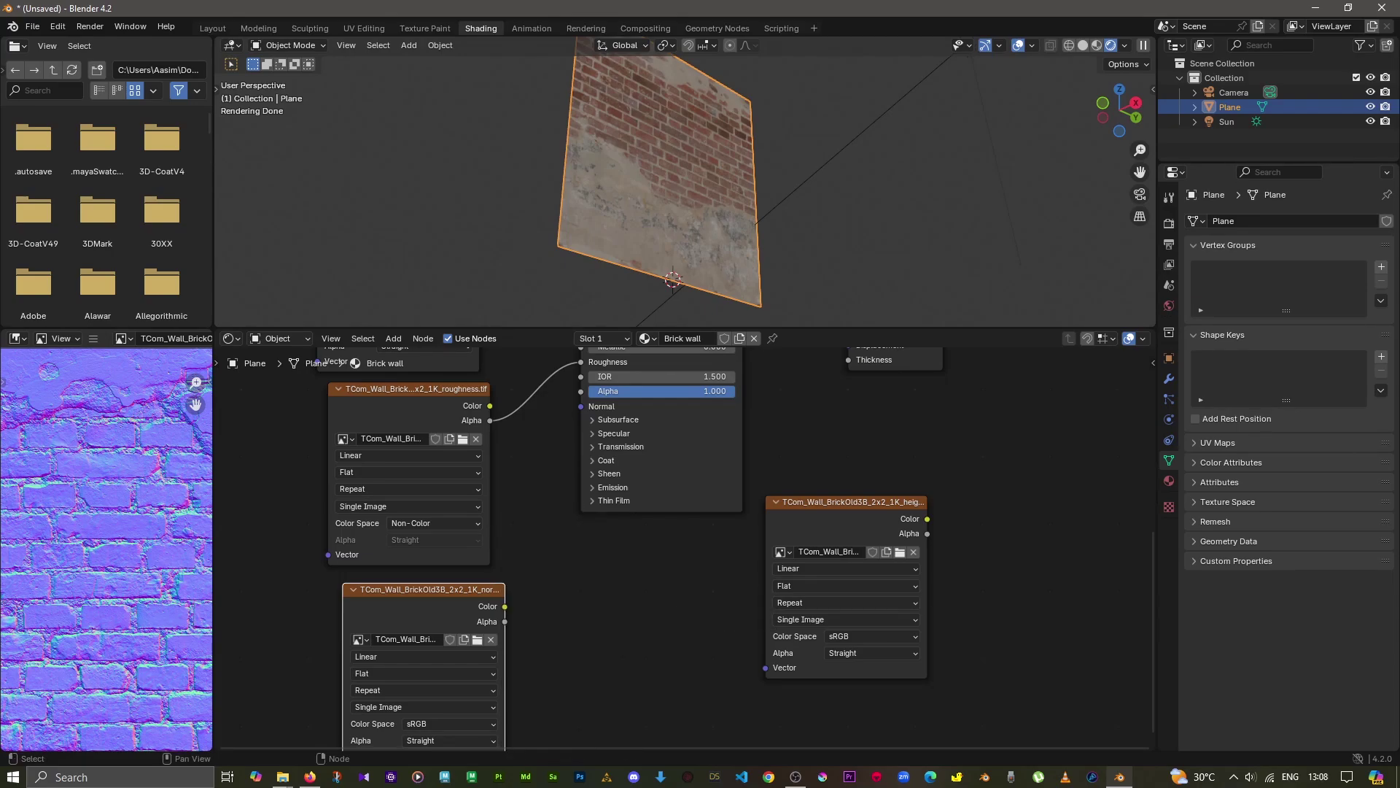
Add a Normal Map node by searching 'nor' in the add-node menu.
key(shift+a)
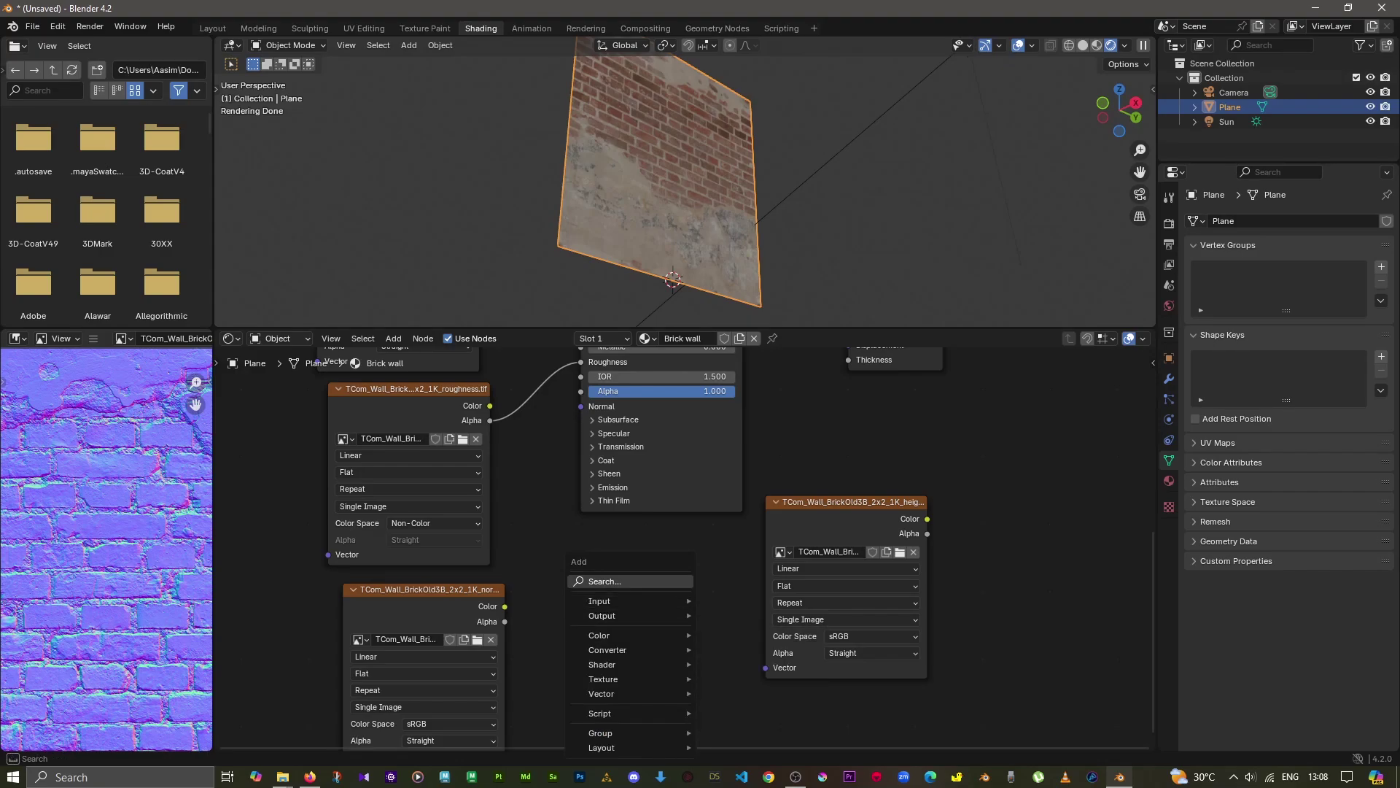
key(Return)
text(n)
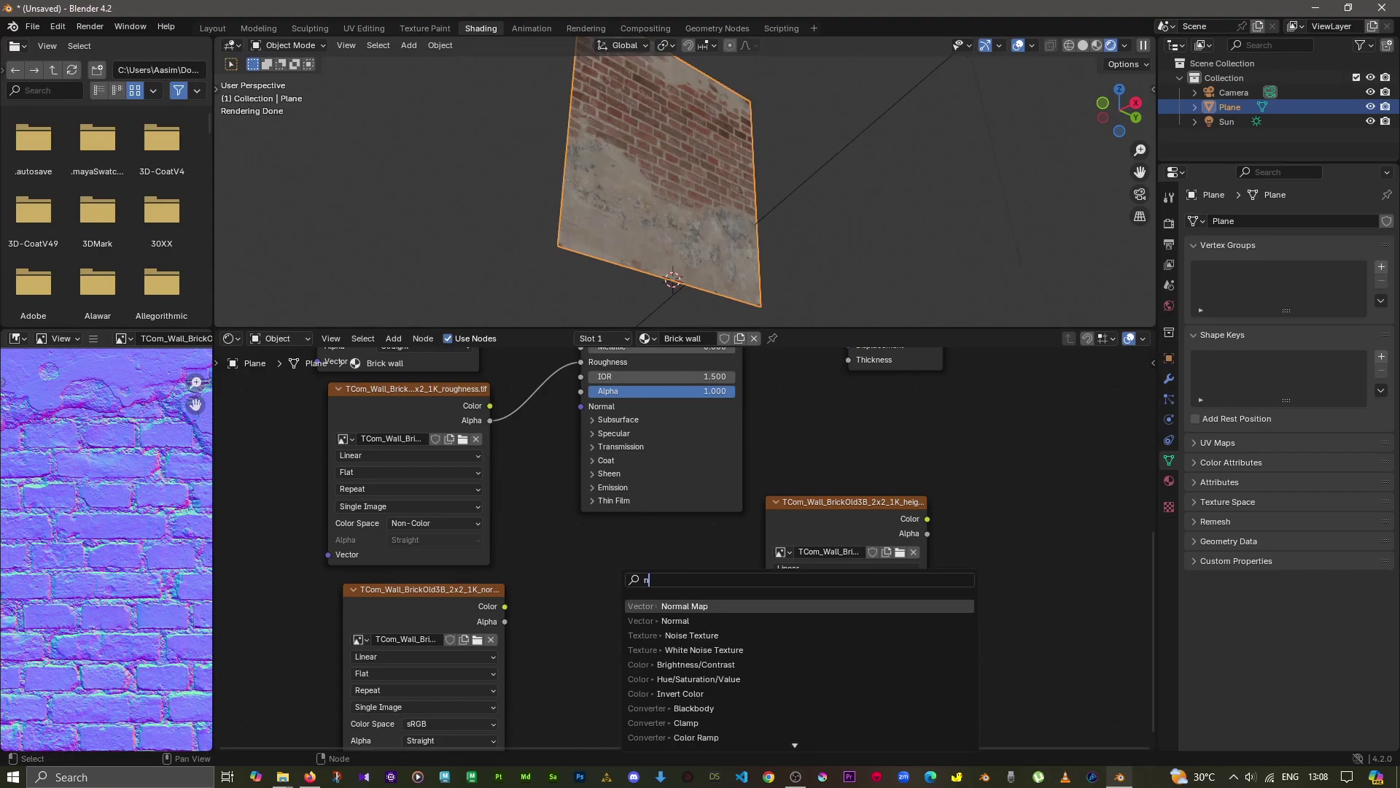
text(or)
key(Down)
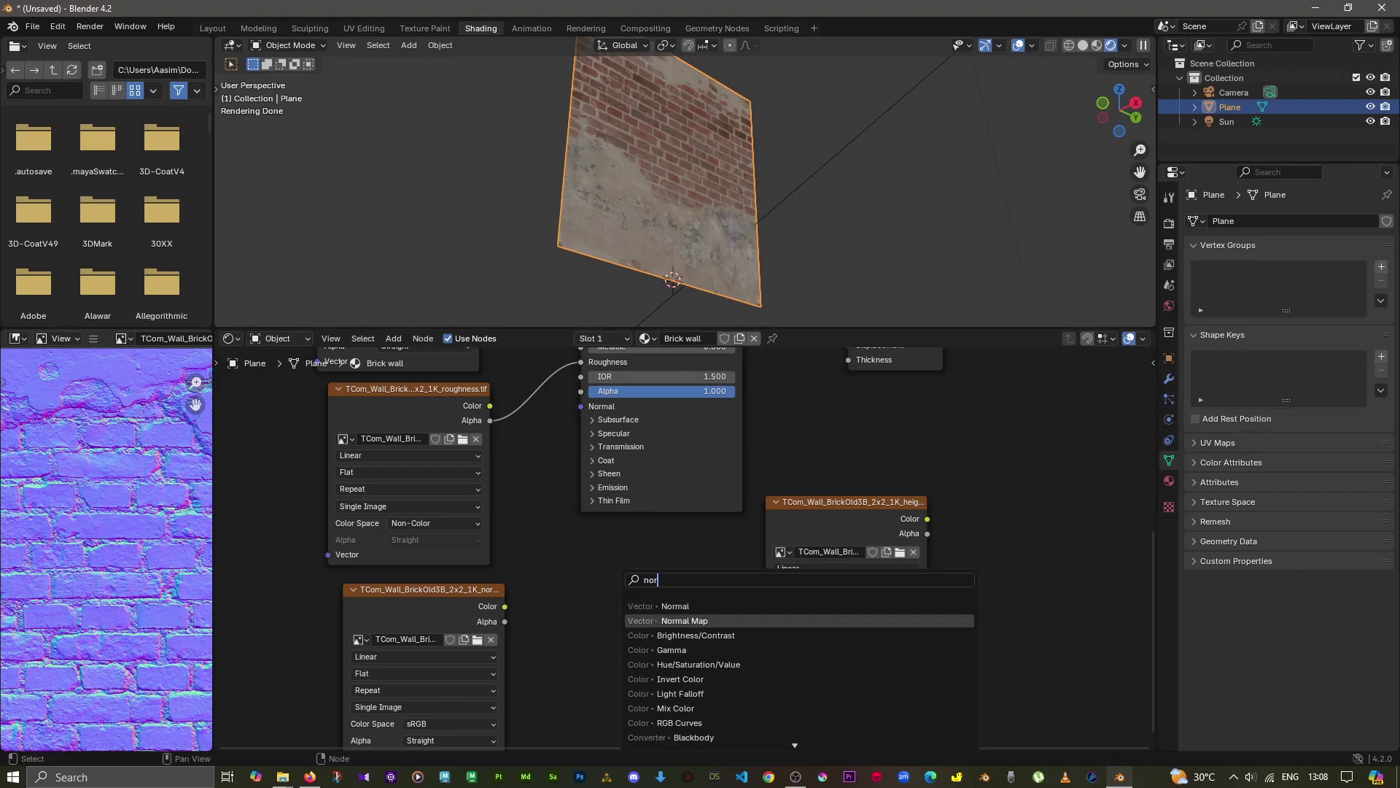
key(Return)
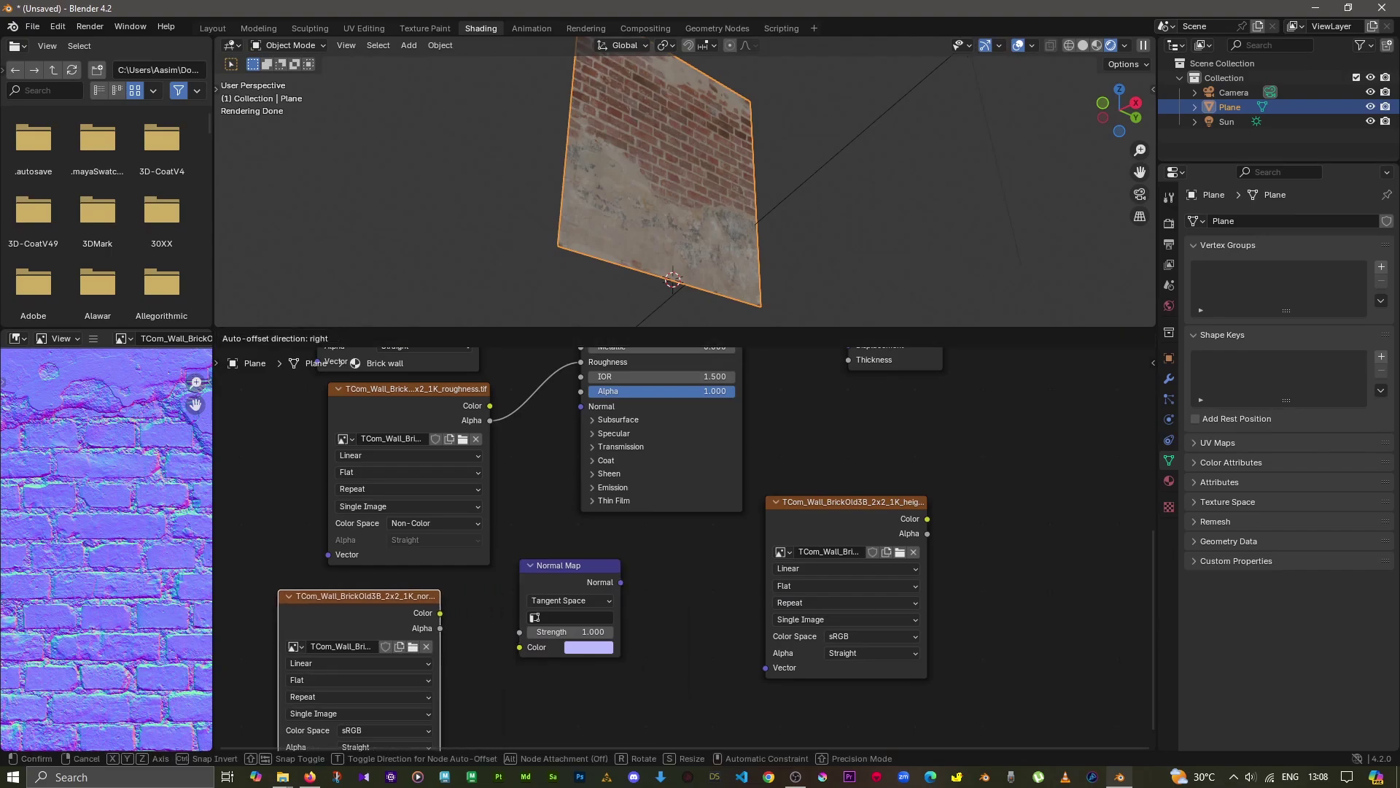
key(Return)
Link the normal texture's Color into the Normal Map and place it beside the texture.
drag(437, 613, 519, 647)
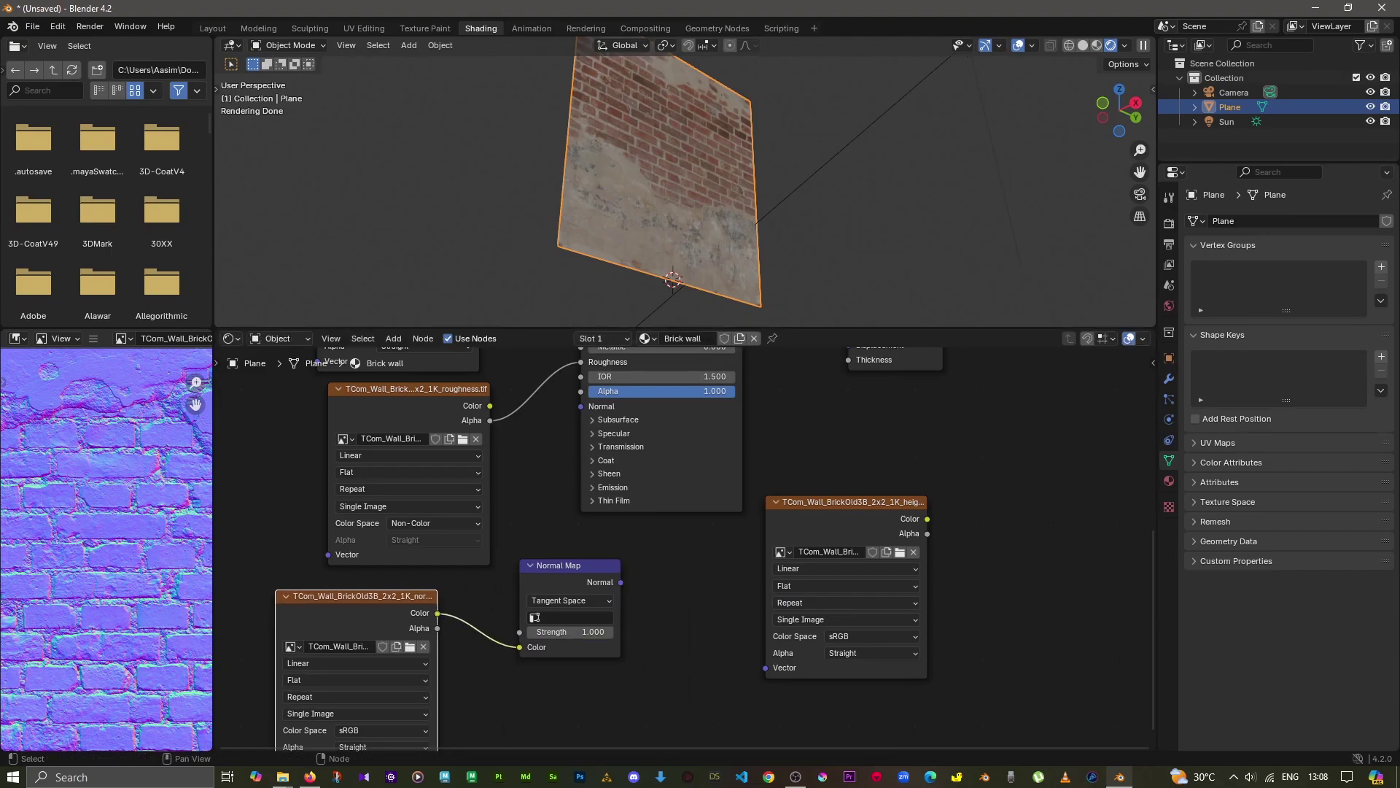
mouse_move(569, 565)
mouse_down()
mouse_move(545, 580)
mouse_move(582, 406)
mouse_up()
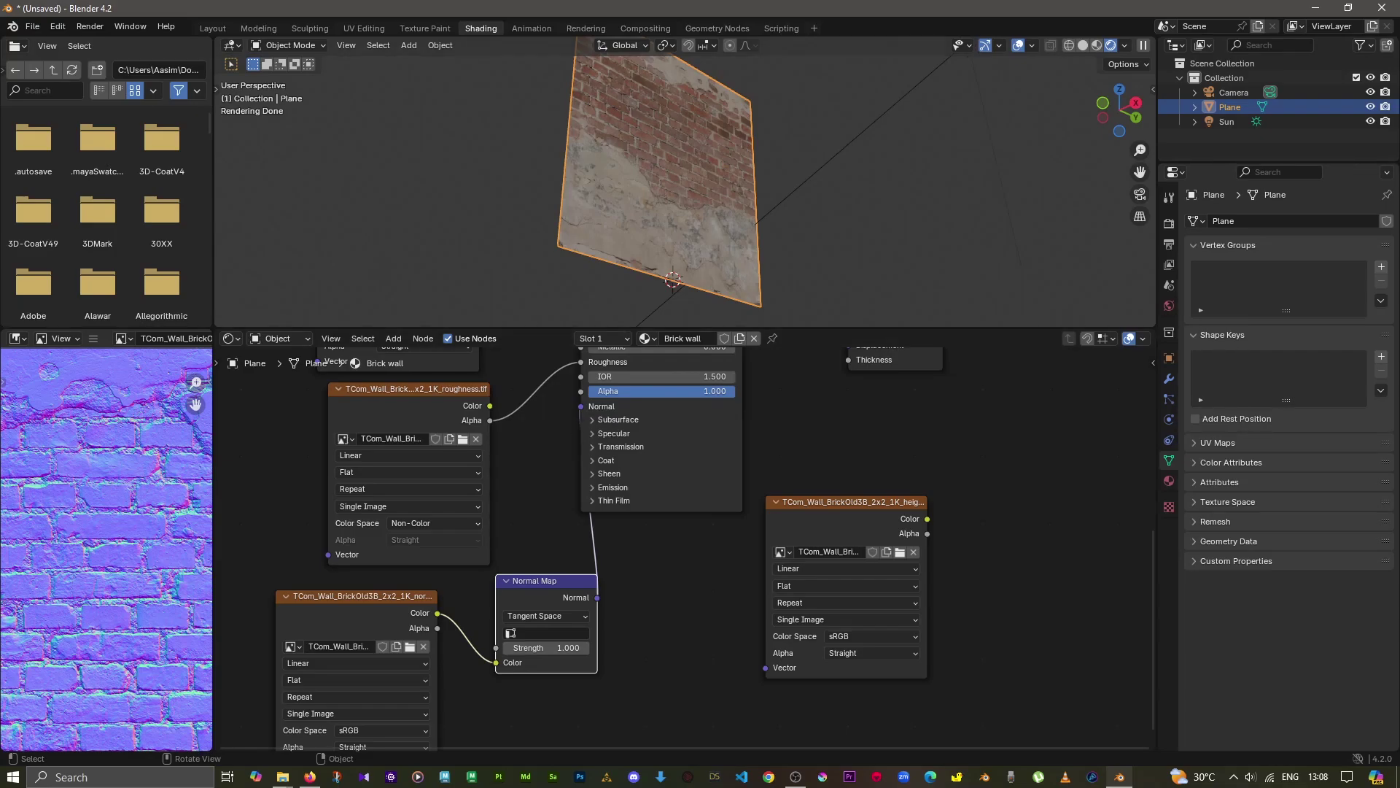
scroll(686, 182, up, 3)
scroll(685, 183, up, 3)
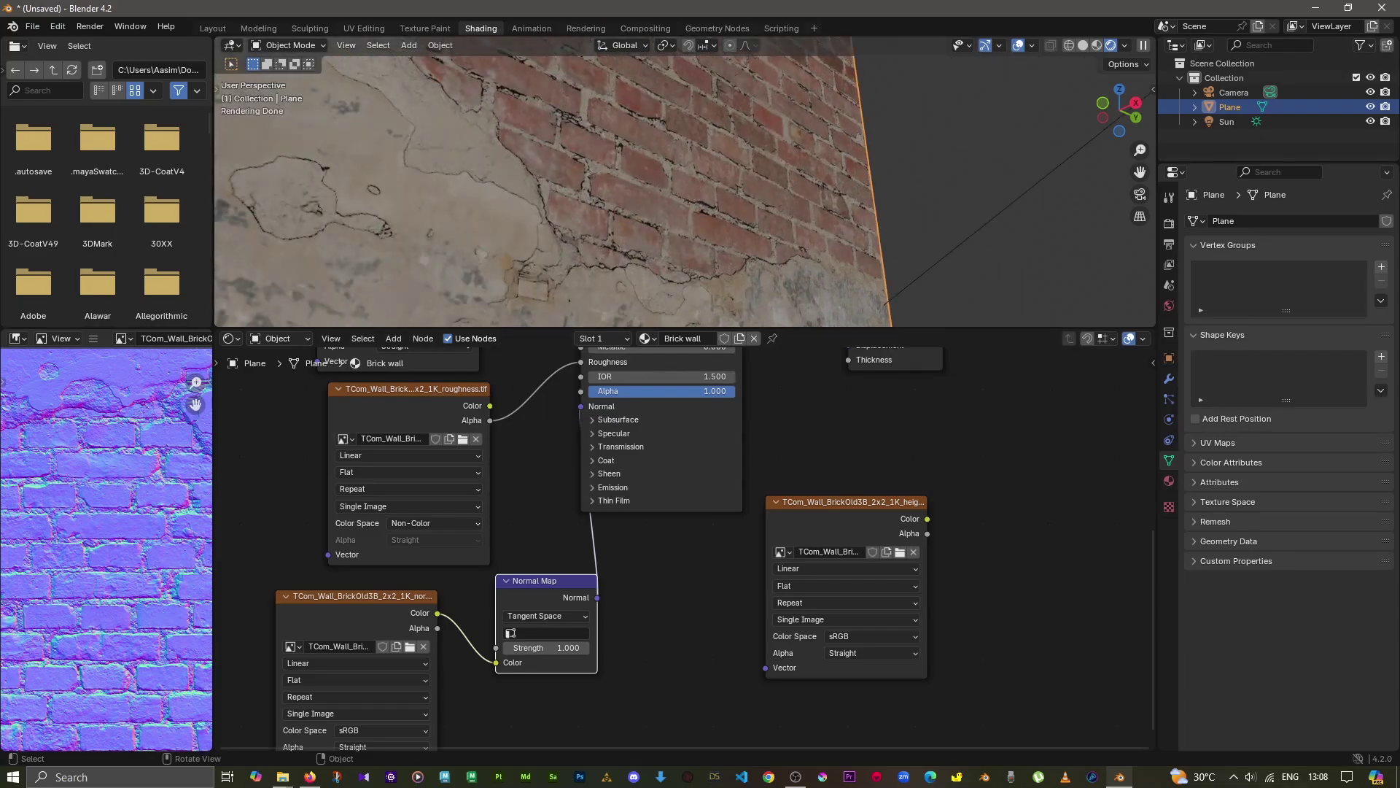
scroll(686, 182, down, 4)
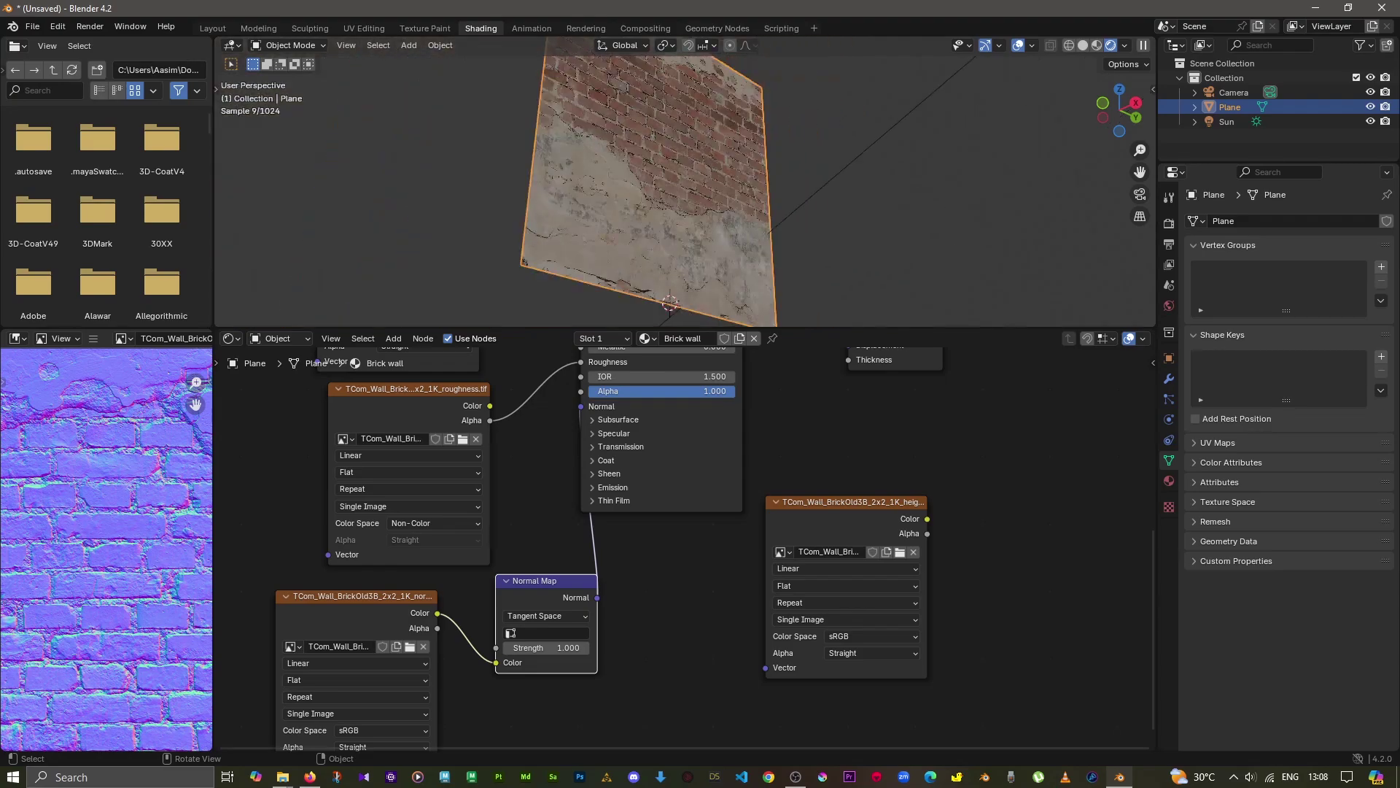
mouse_move(686, 182)
middle_down()
mouse_move(730, 183)
mouse_move(715, 182)
middle_up()
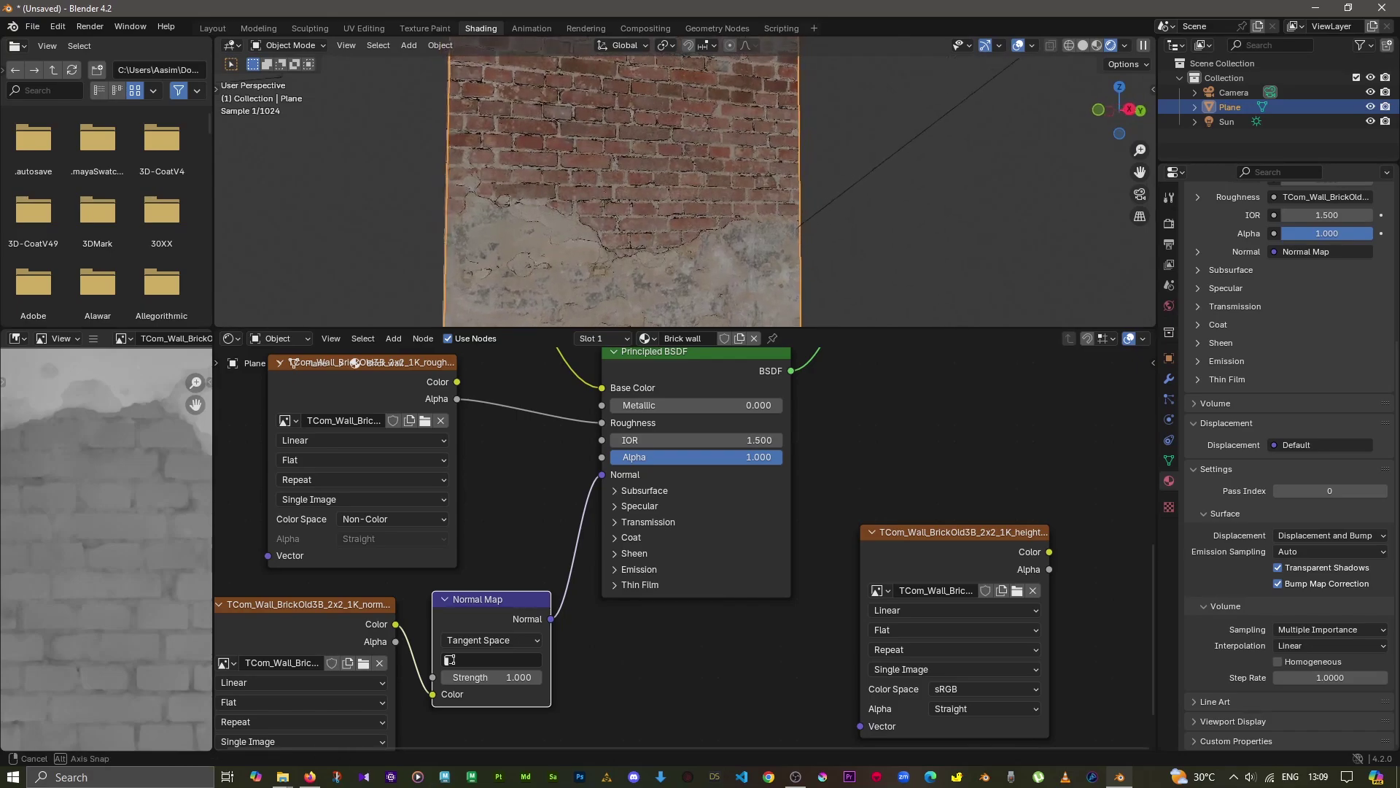
Rewire the normal texture so only its Color feeds the Normal Map, removing the stray Alpha link.
mouse_move(686, 183)
middle_down()
mouse_move(656, 190)
mouse_move(715, 182)
mouse_move(693, 182)
middle_up()
scroll(685, 182, down, 5)
scroll(686, 182, up, 5)
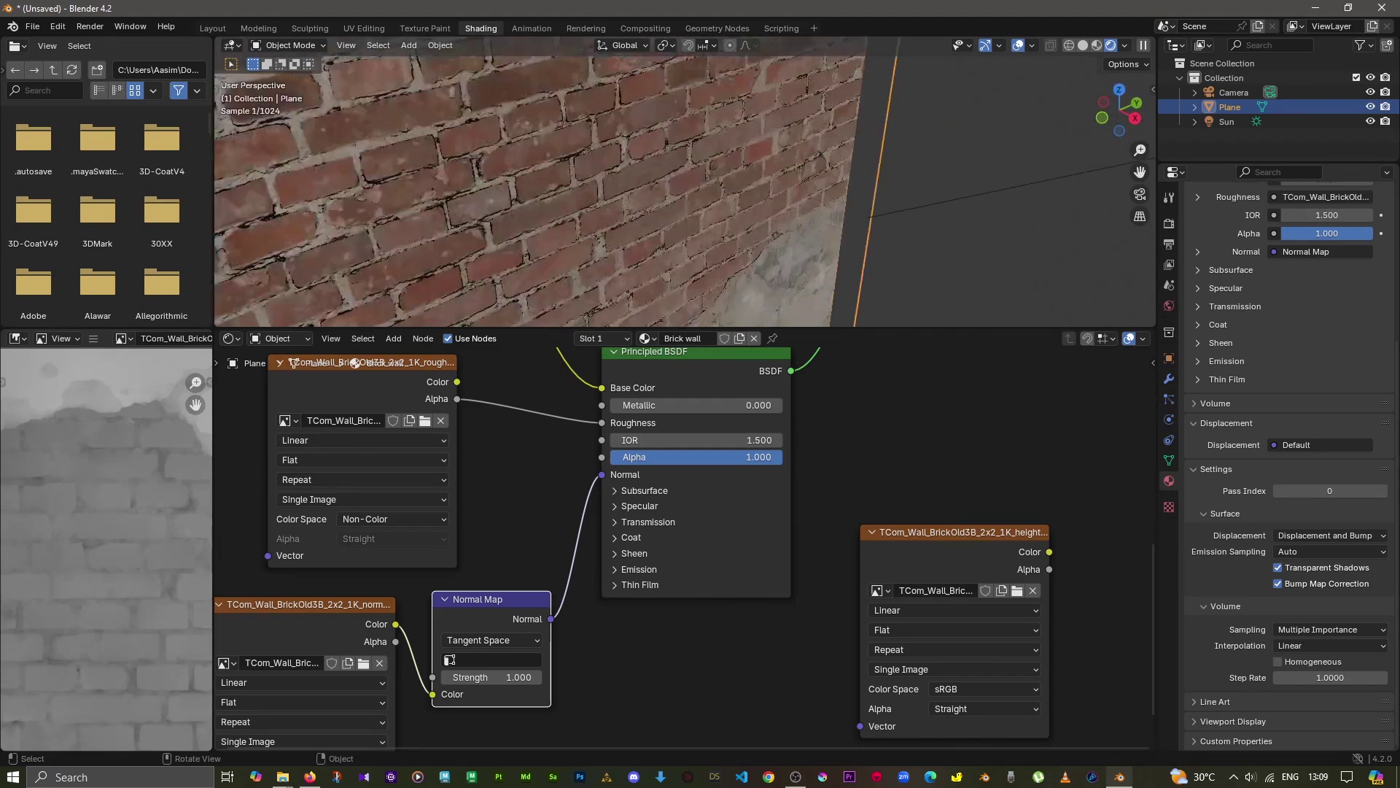
scroll(686, 182, up, 2)
scroll(686, 183, down, 3)
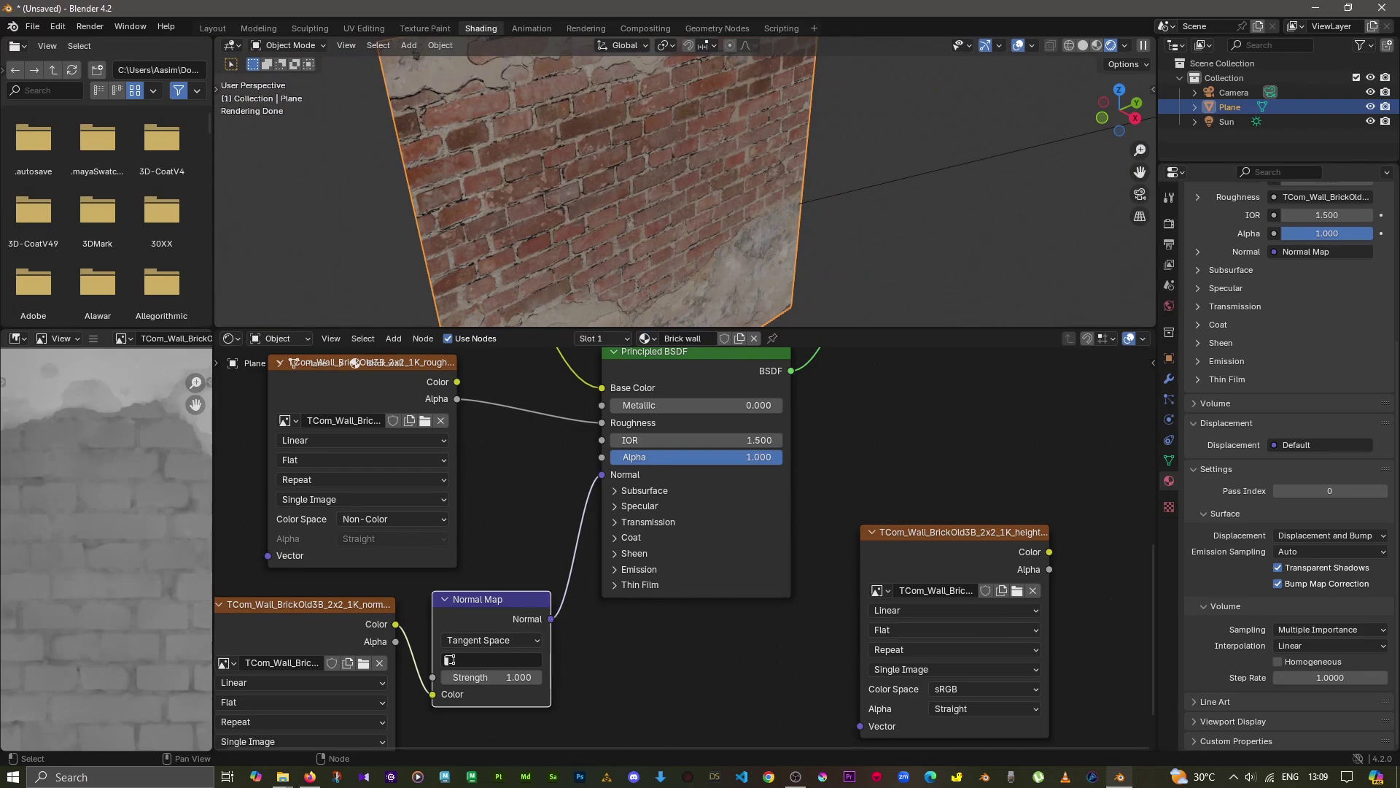
drag(396, 641, 432, 677)
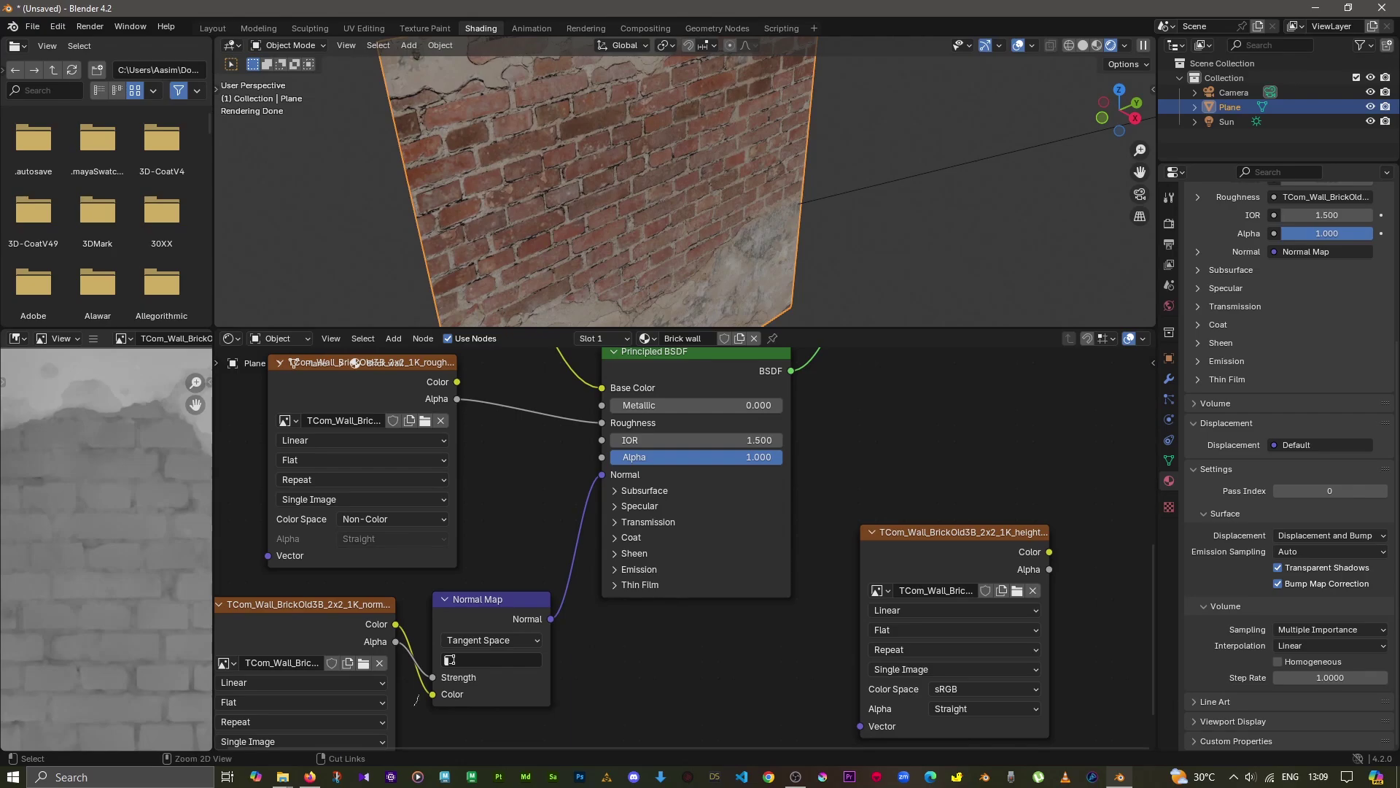
ctrl+right_drag(427, 684, 416, 703)
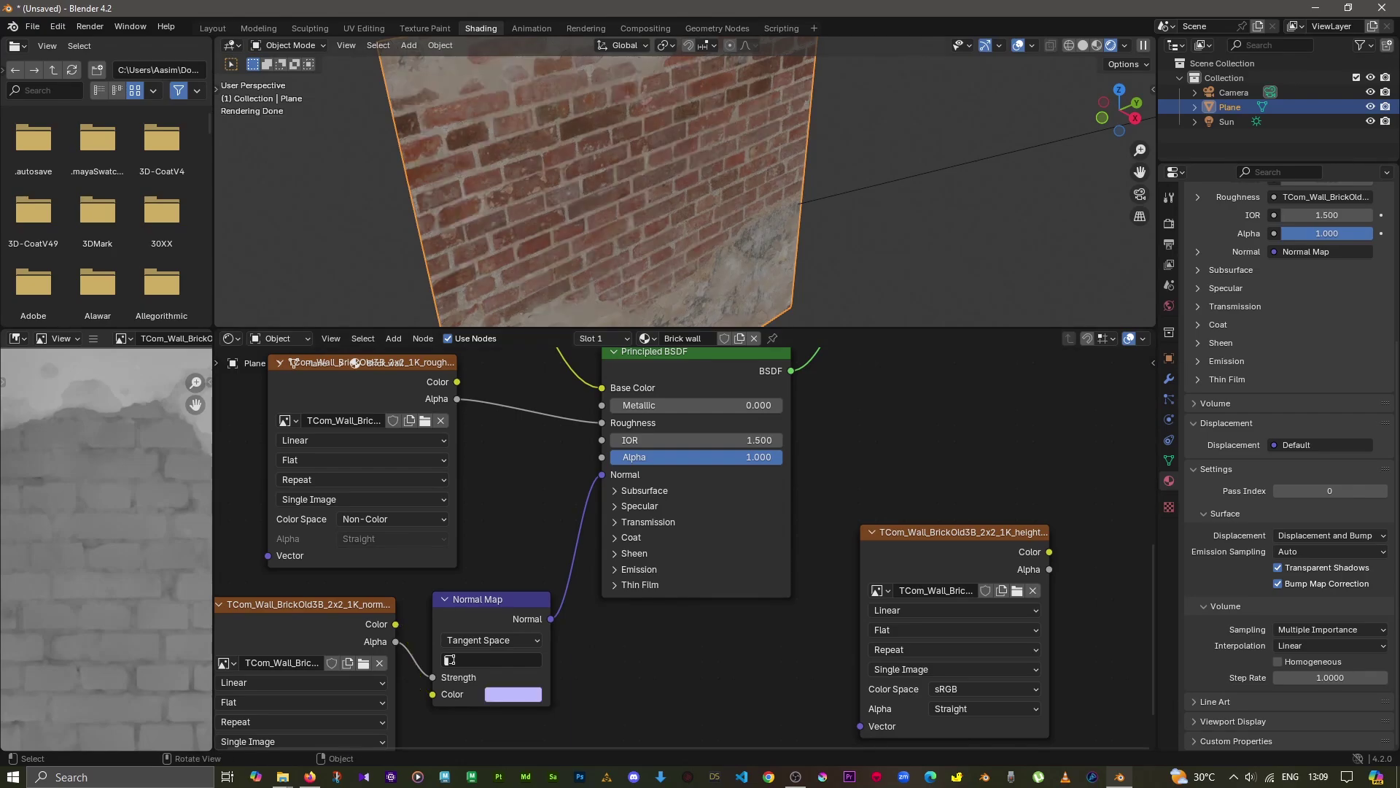
middle_drag(620, 182, 701, 183)
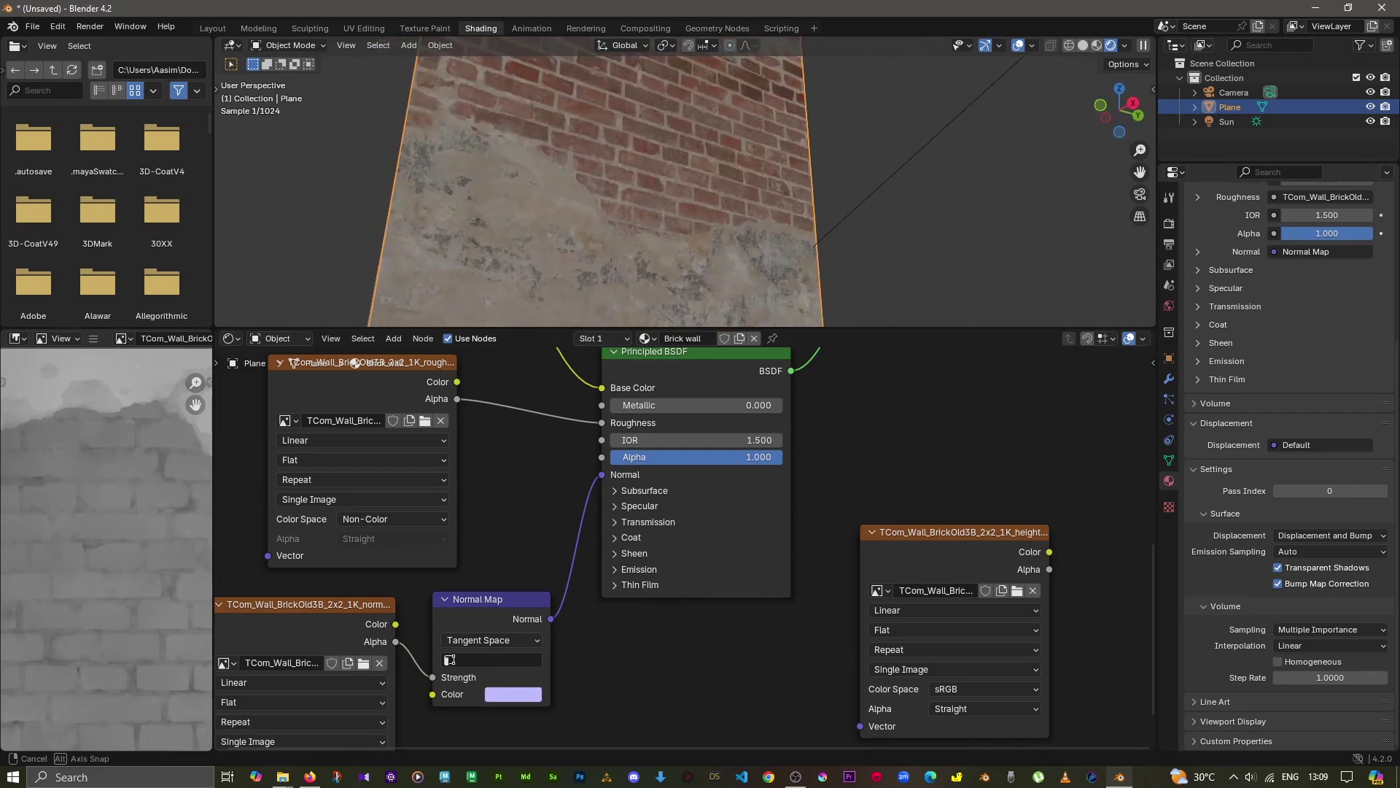
drag(396, 624, 432, 694)
ctrl+right_drag(405, 675, 423, 649)
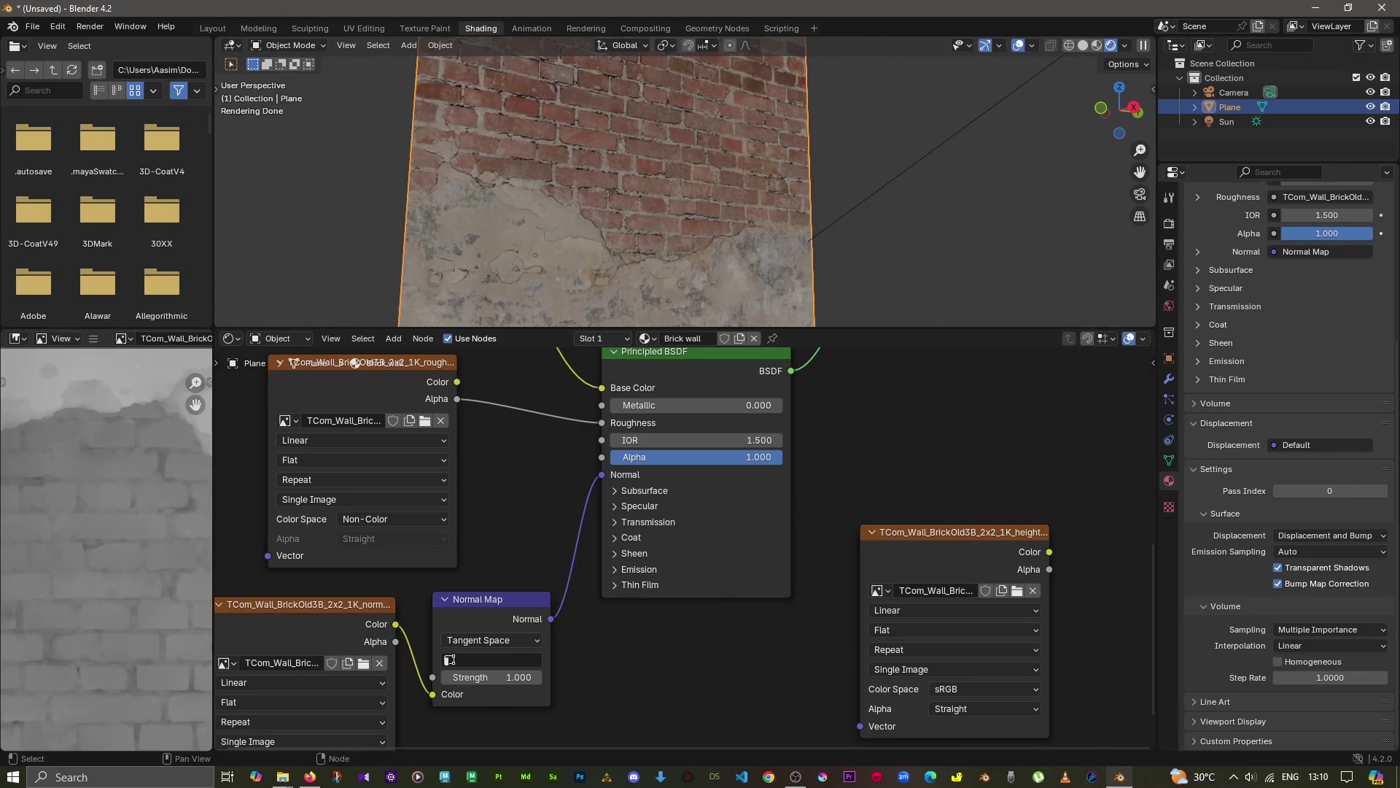
Move the height texture node down below the Principled BSDF.
scroll(683, 549, down, 2)
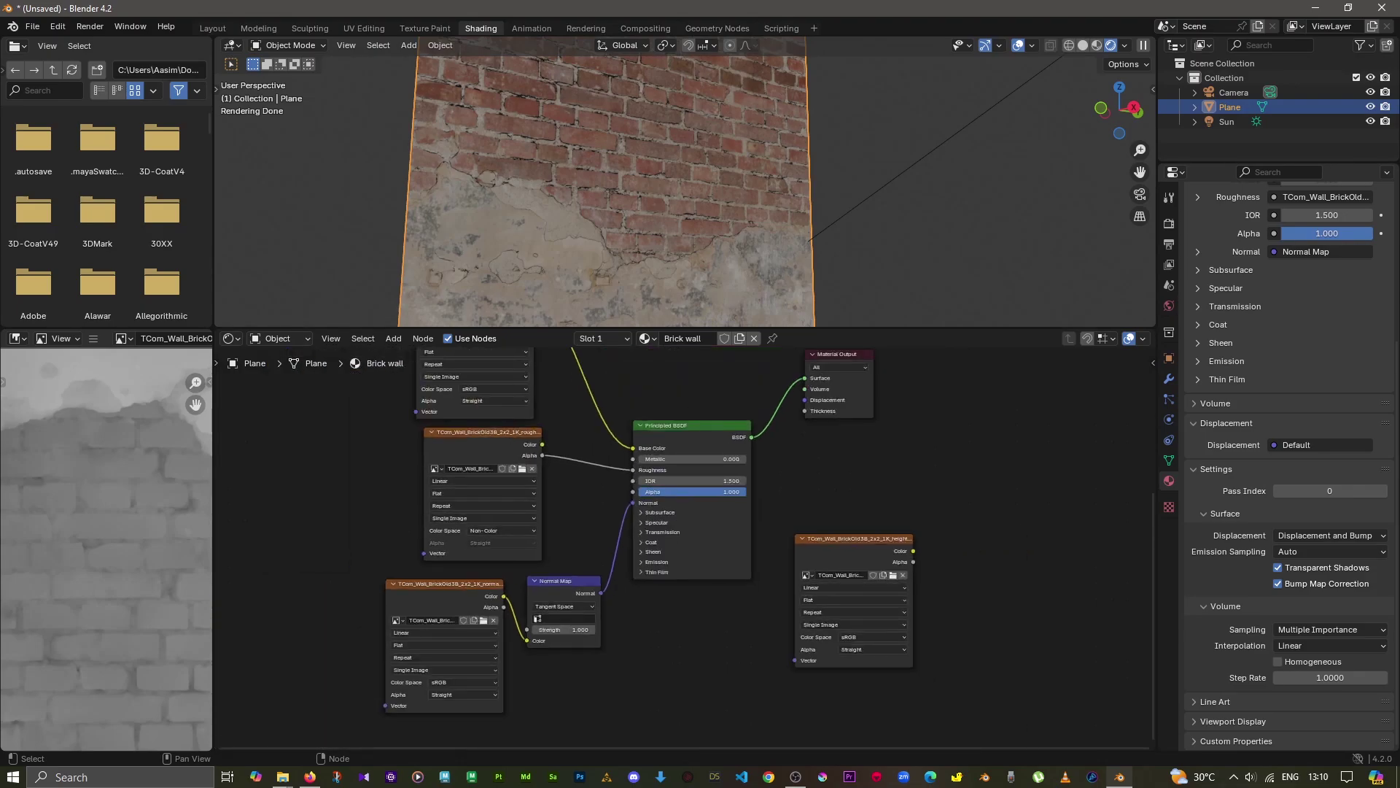
mouse_move(853, 543)
mouse_down()
mouse_move(771, 631)
mouse_move(724, 621)
mouse_up()
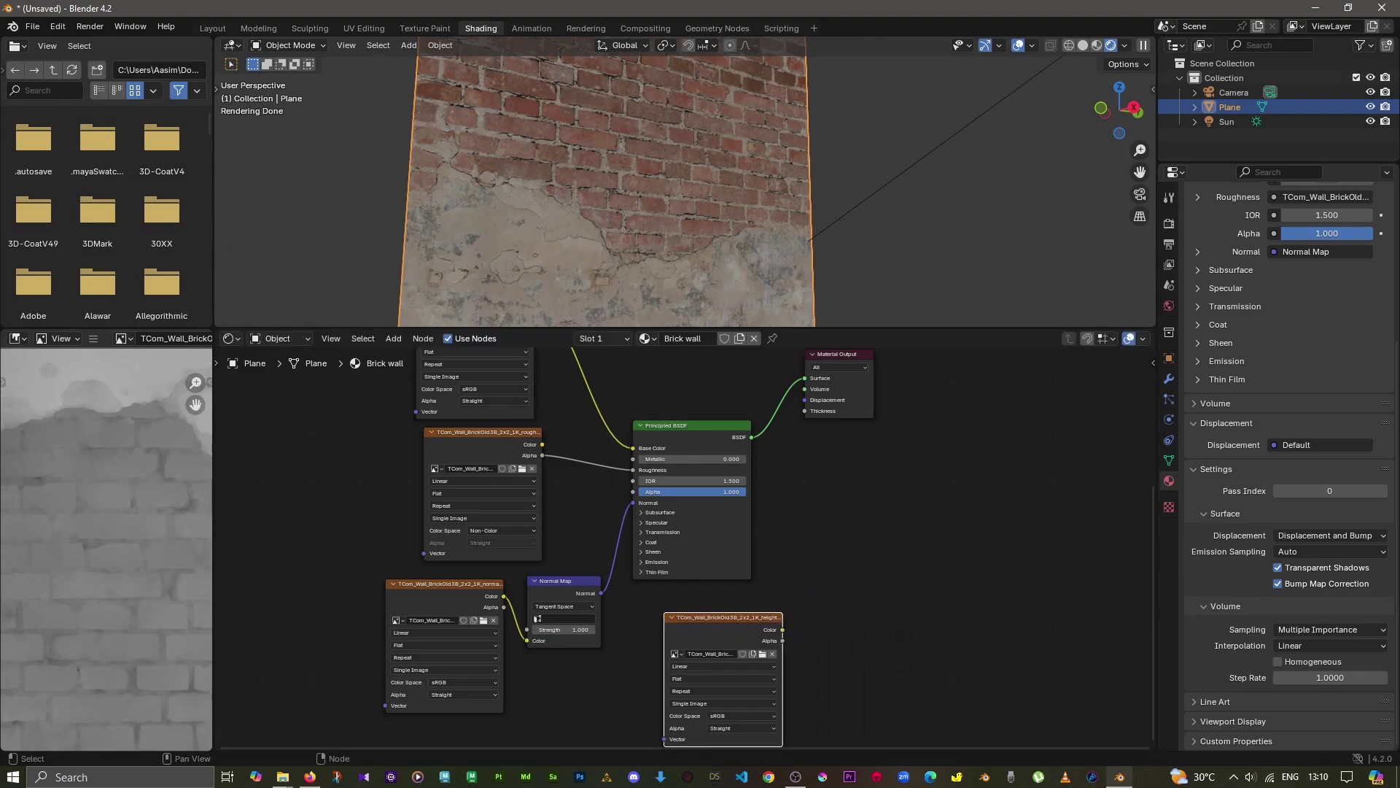
scroll(685, 556, up, 1)
scroll(687, 546, up, 1)
Add a Vector Displacement node by searching 'dis' and place it in the graph.
key(shift+a)
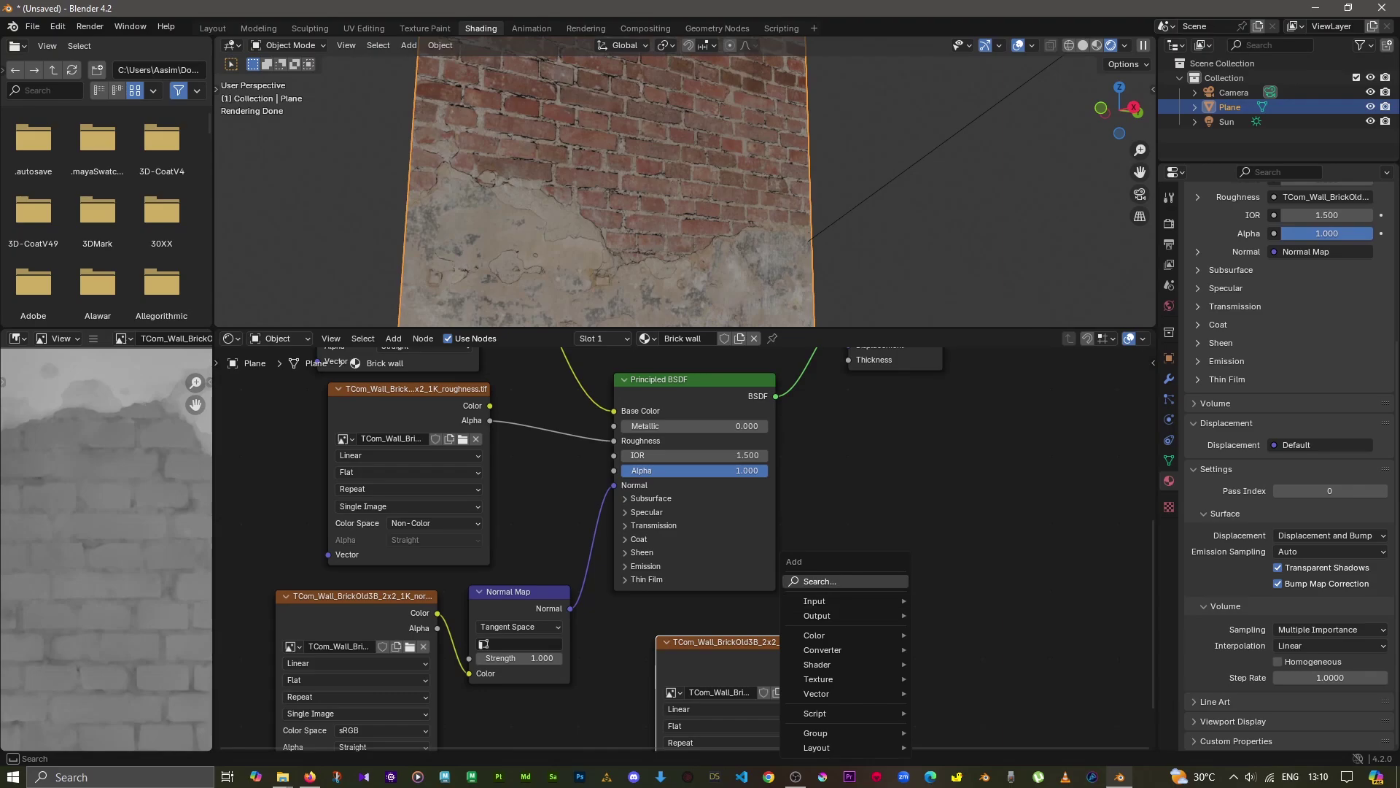
click(817, 581)
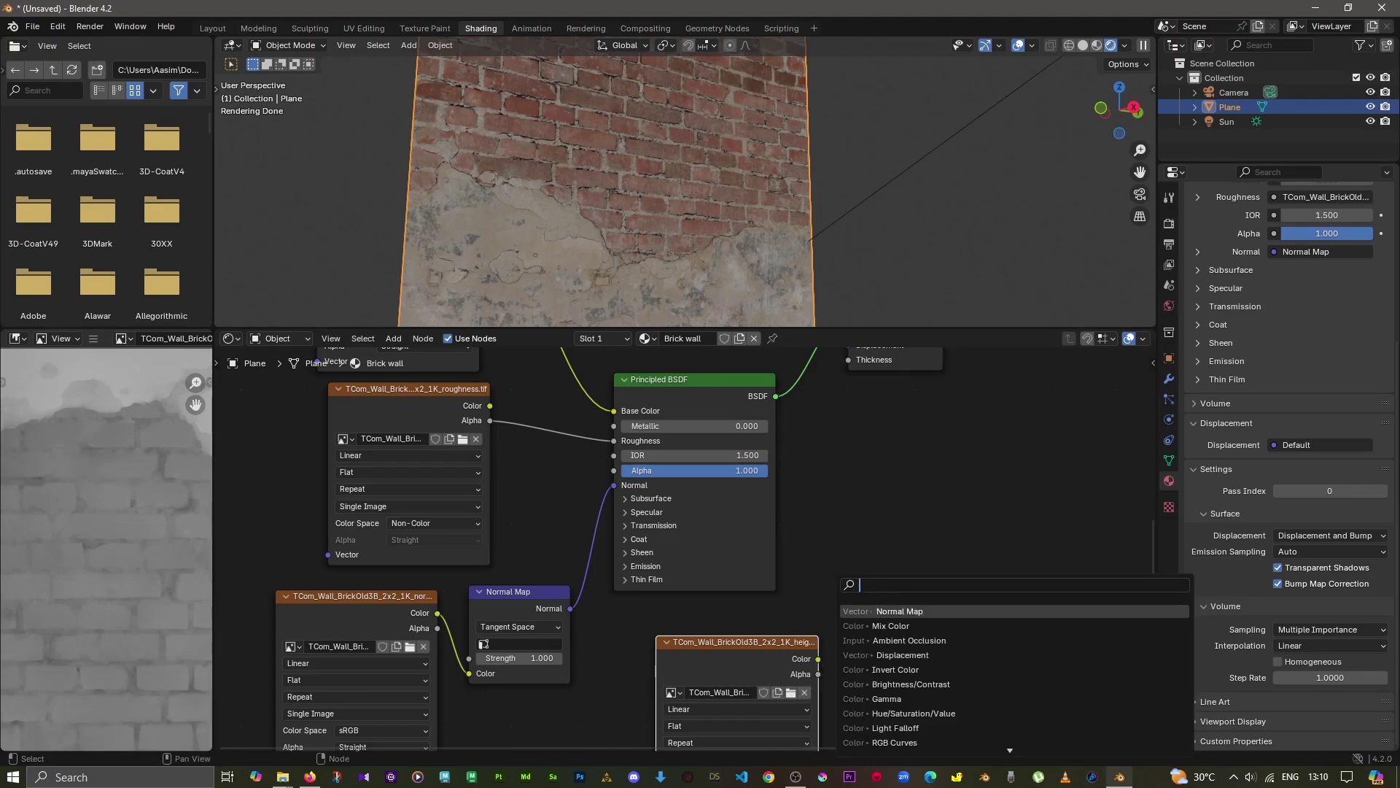
text(dis)
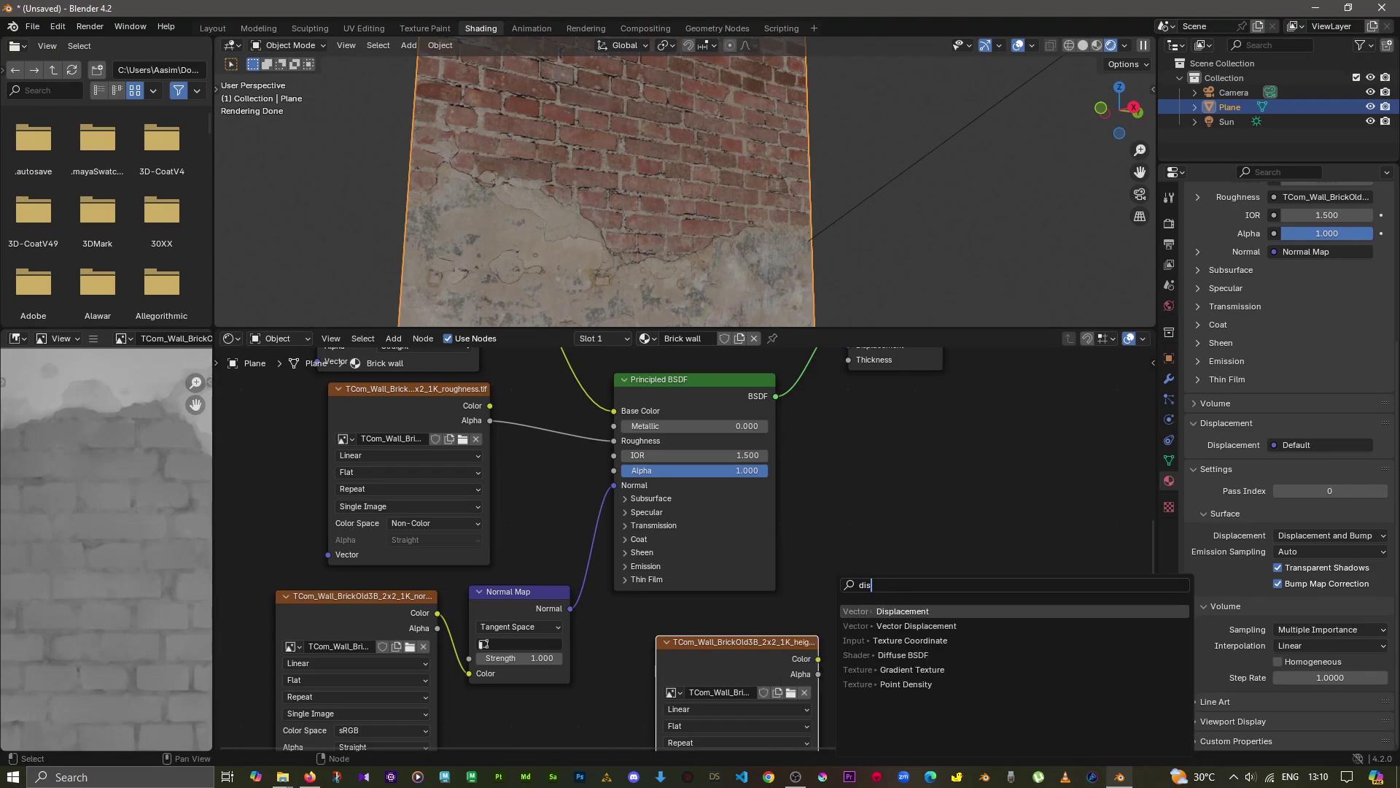
key(Down)
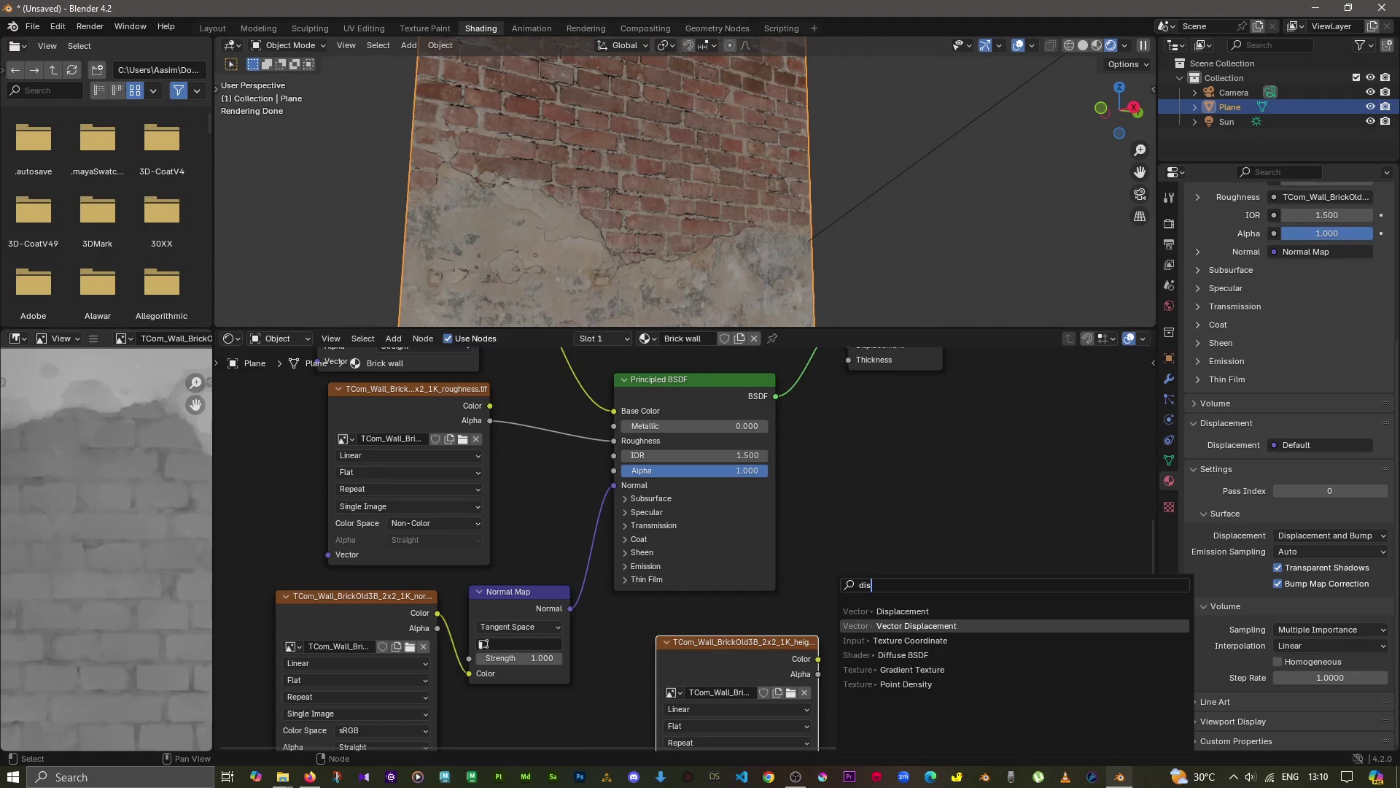
key(Return)
click(875, 576)
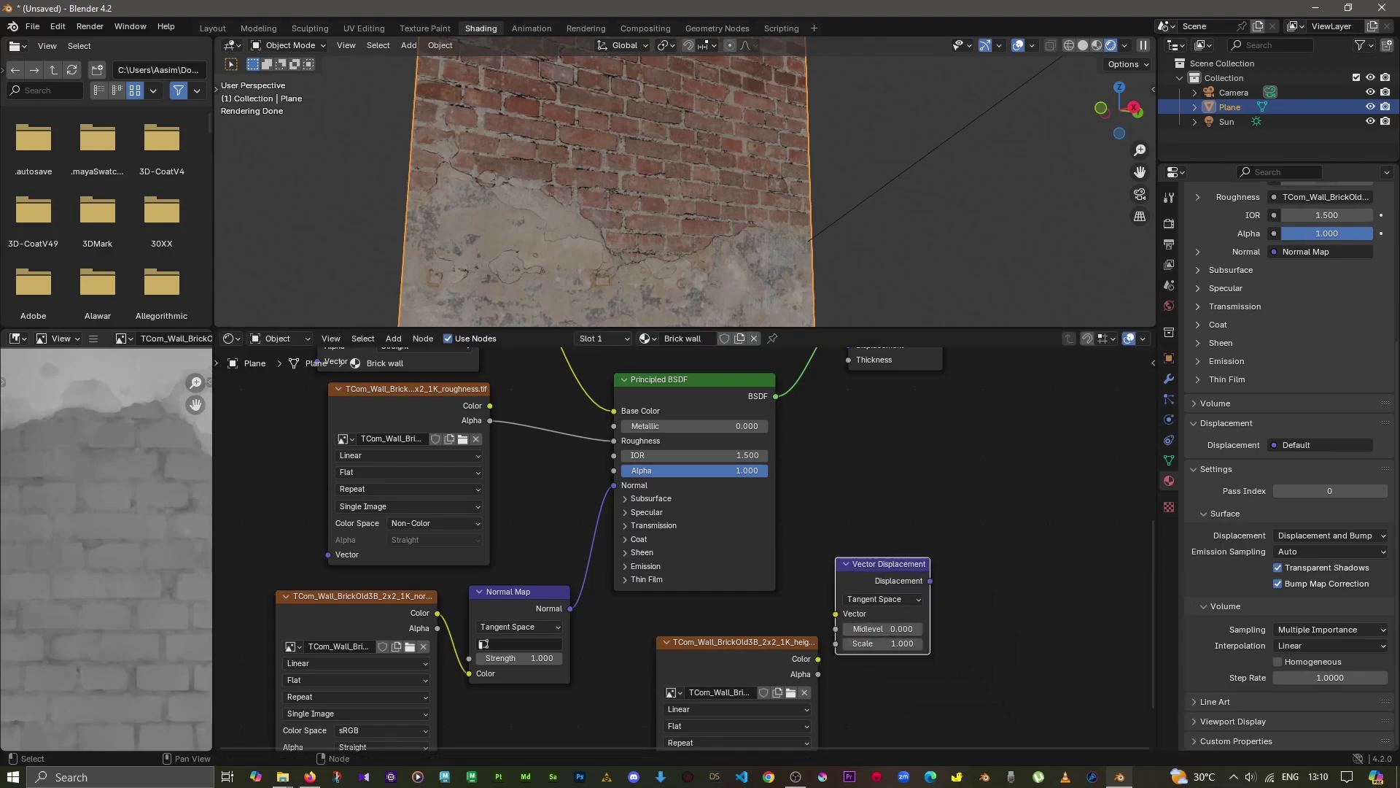
Feed the height texture Color into Vector and the output into Material Output Displacement, then check the relief.
drag(818, 658, 836, 614)
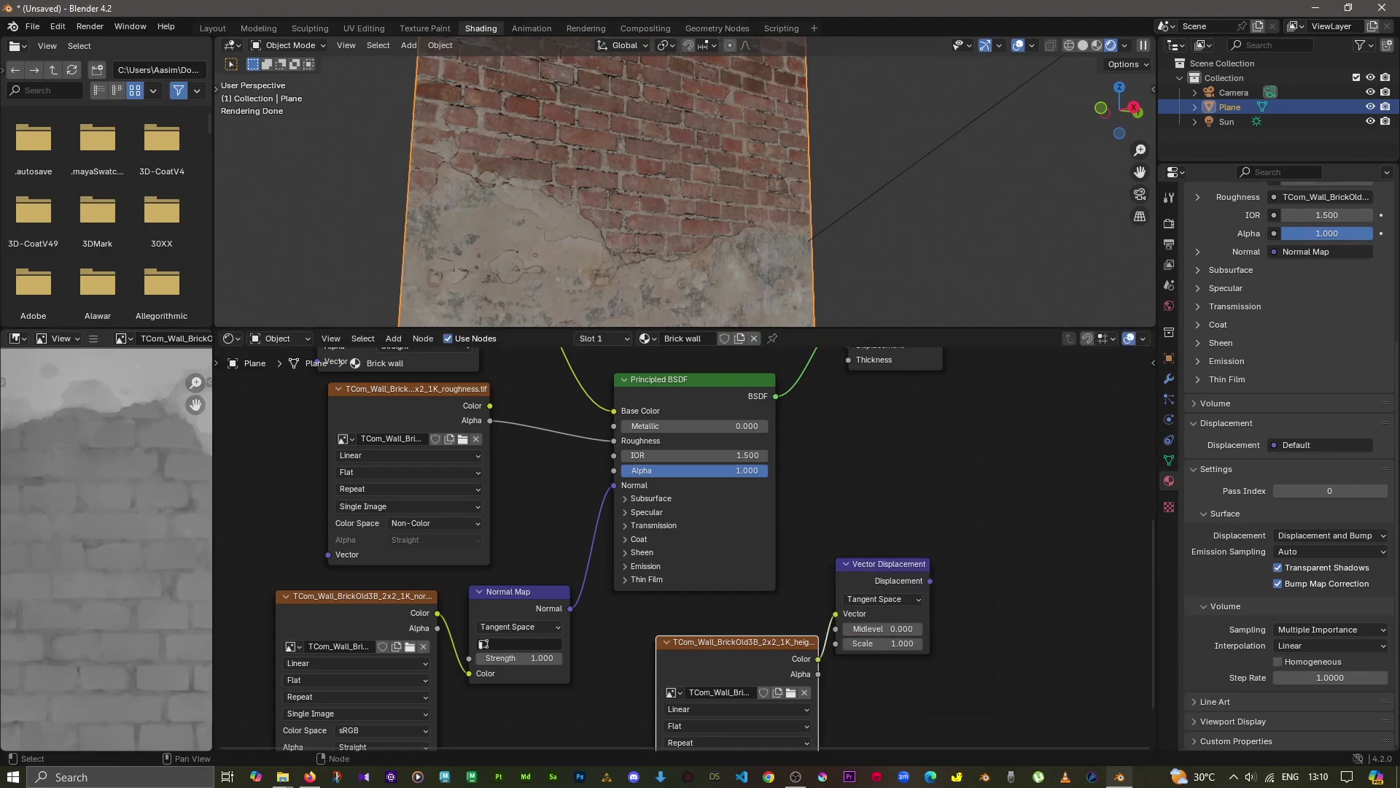
scroll(686, 547, down, 2)
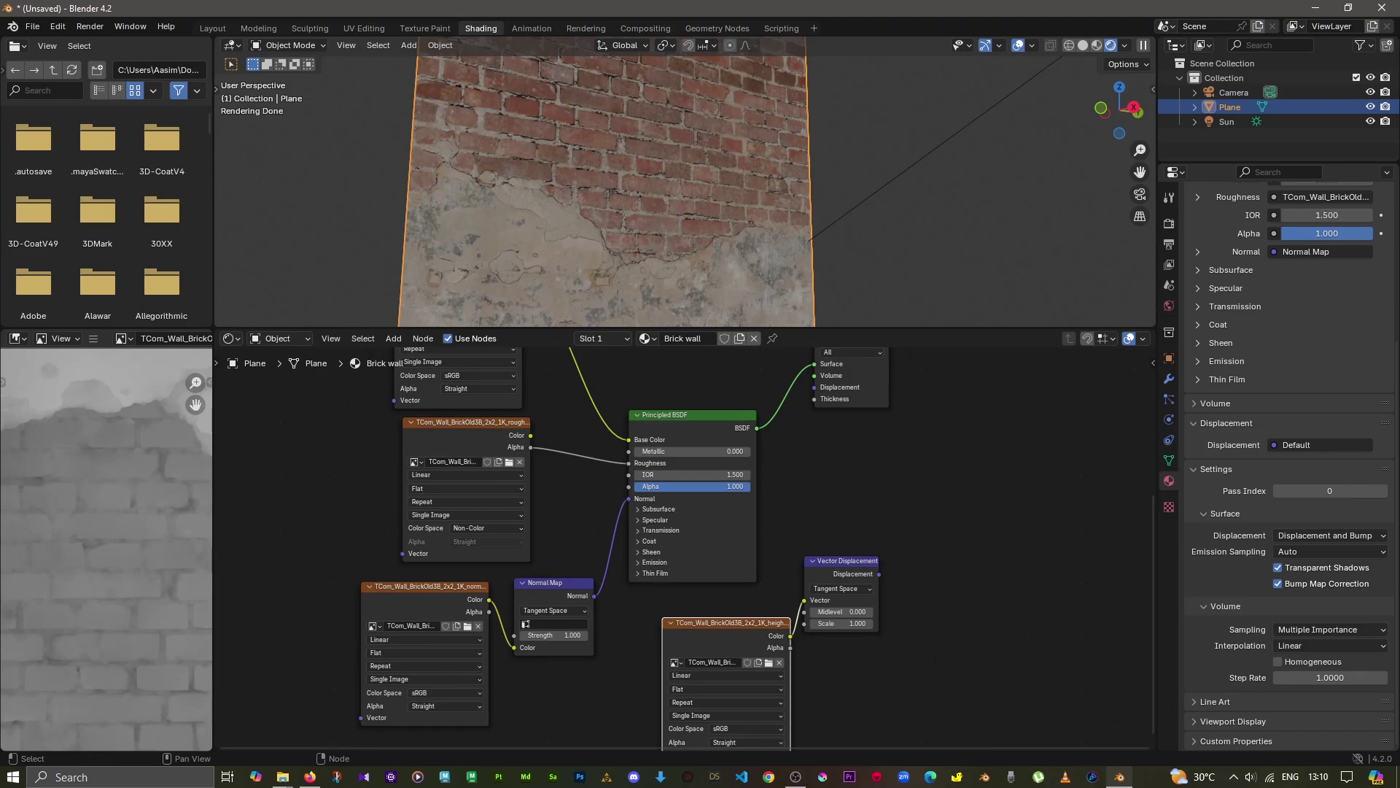
drag(879, 574, 815, 387)
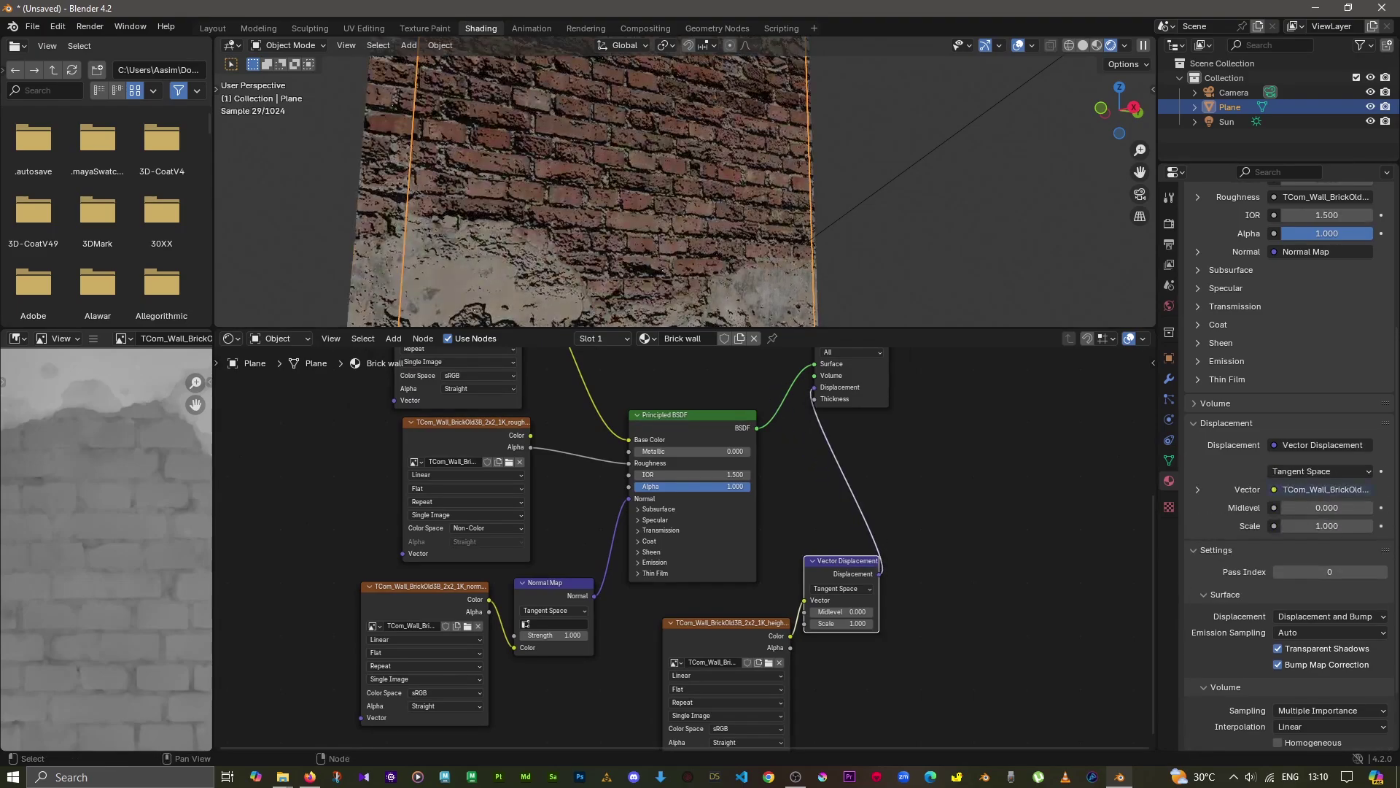
mouse_move(642, 292)
middle_down()
mouse_move(667, 324)
mouse_move(657, 307)
middle_up()
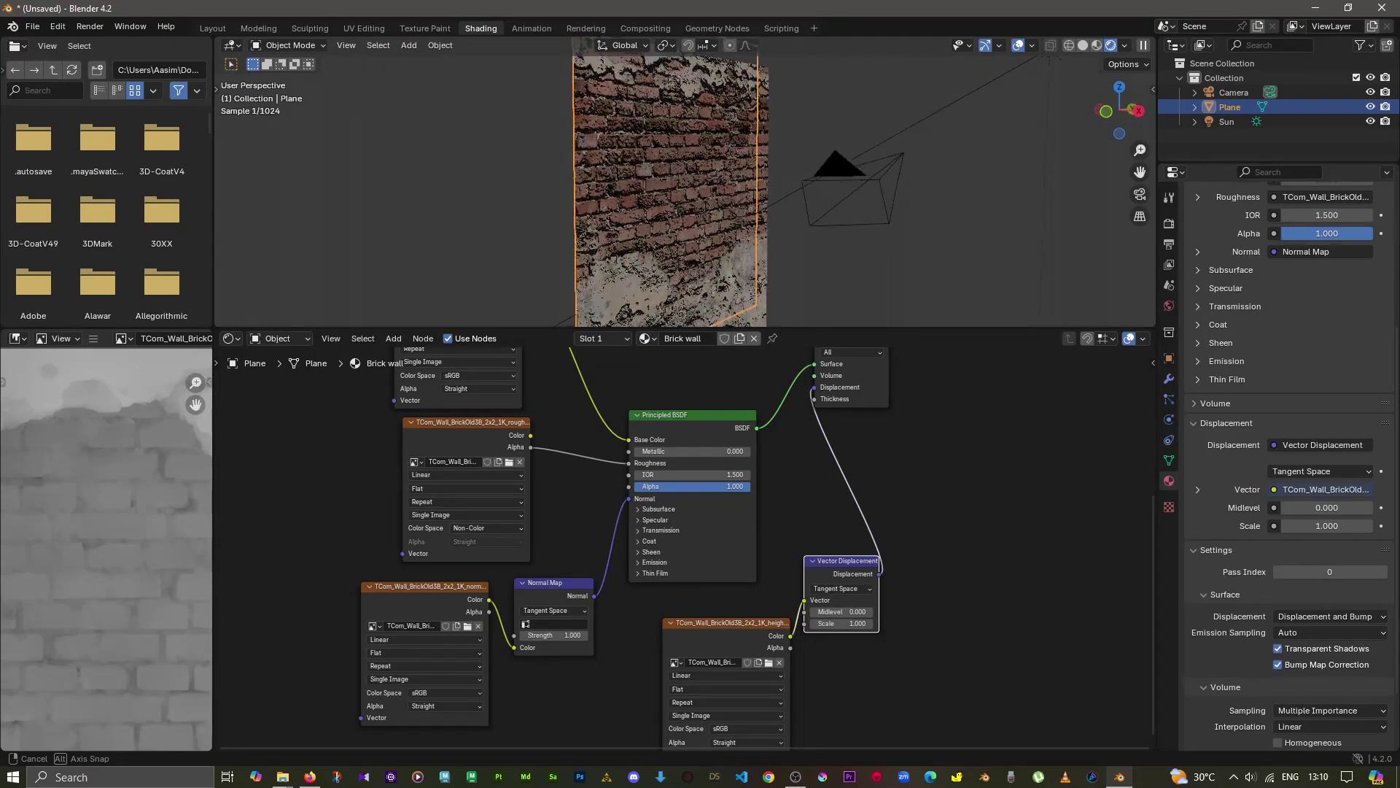
scroll(641, 182, up, 3)
scroll(686, 182, down, 2)
scroll(685, 182, down, 2)
middle_drag(656, 292, 612, 288)
scroll(664, 182, down, 2)
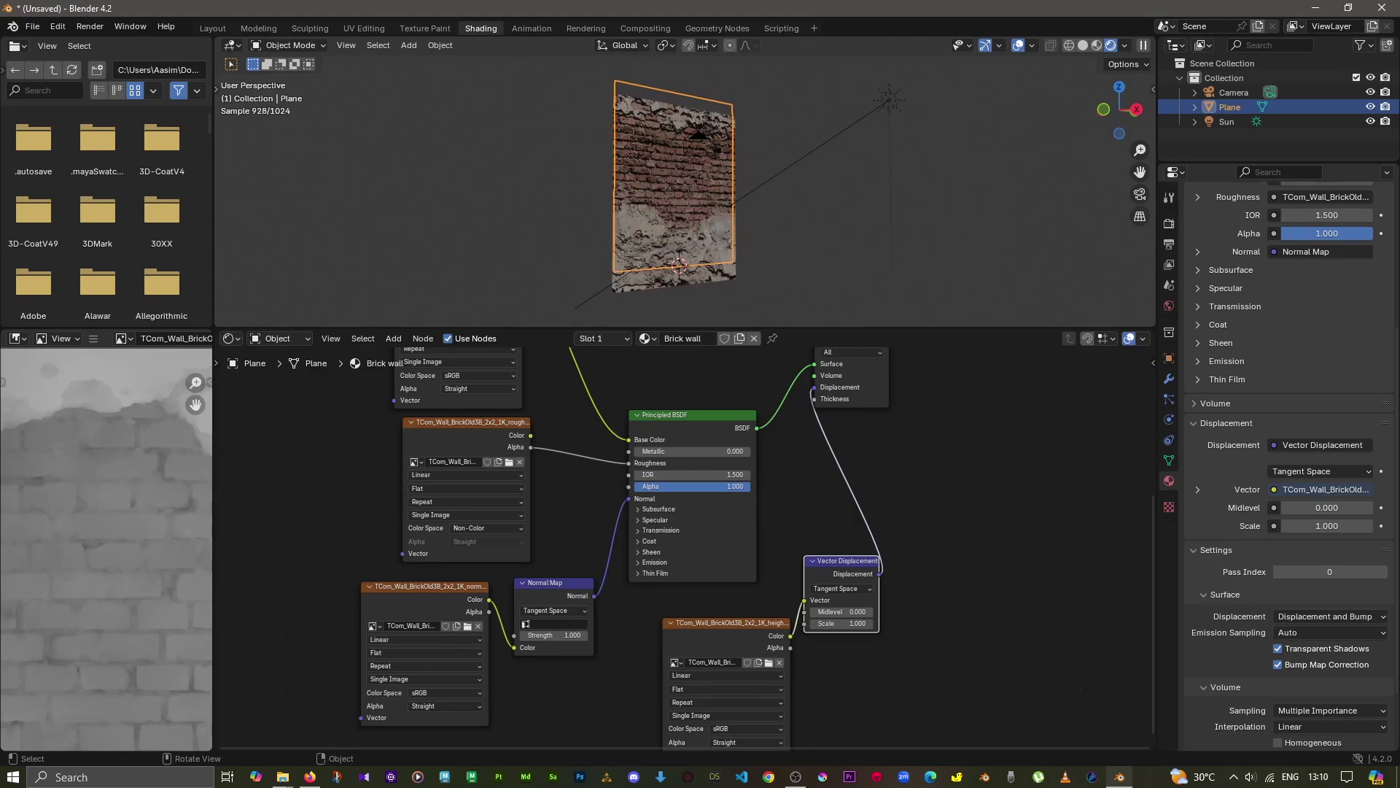
scroll(671, 182, up, 1)
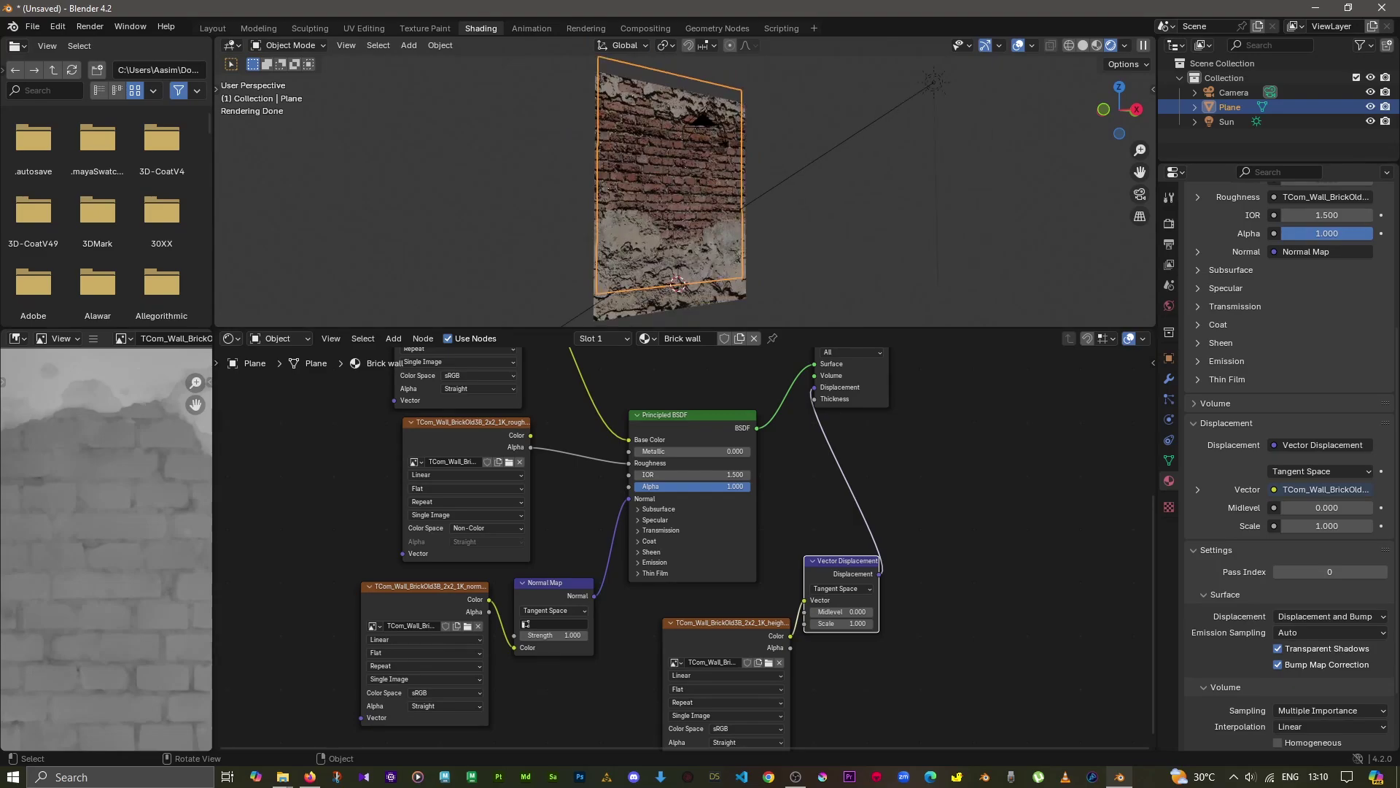
Nudge the height texture node up-left and enlarge the 3D view around the brick plane.
drag(729, 622, 704, 607)
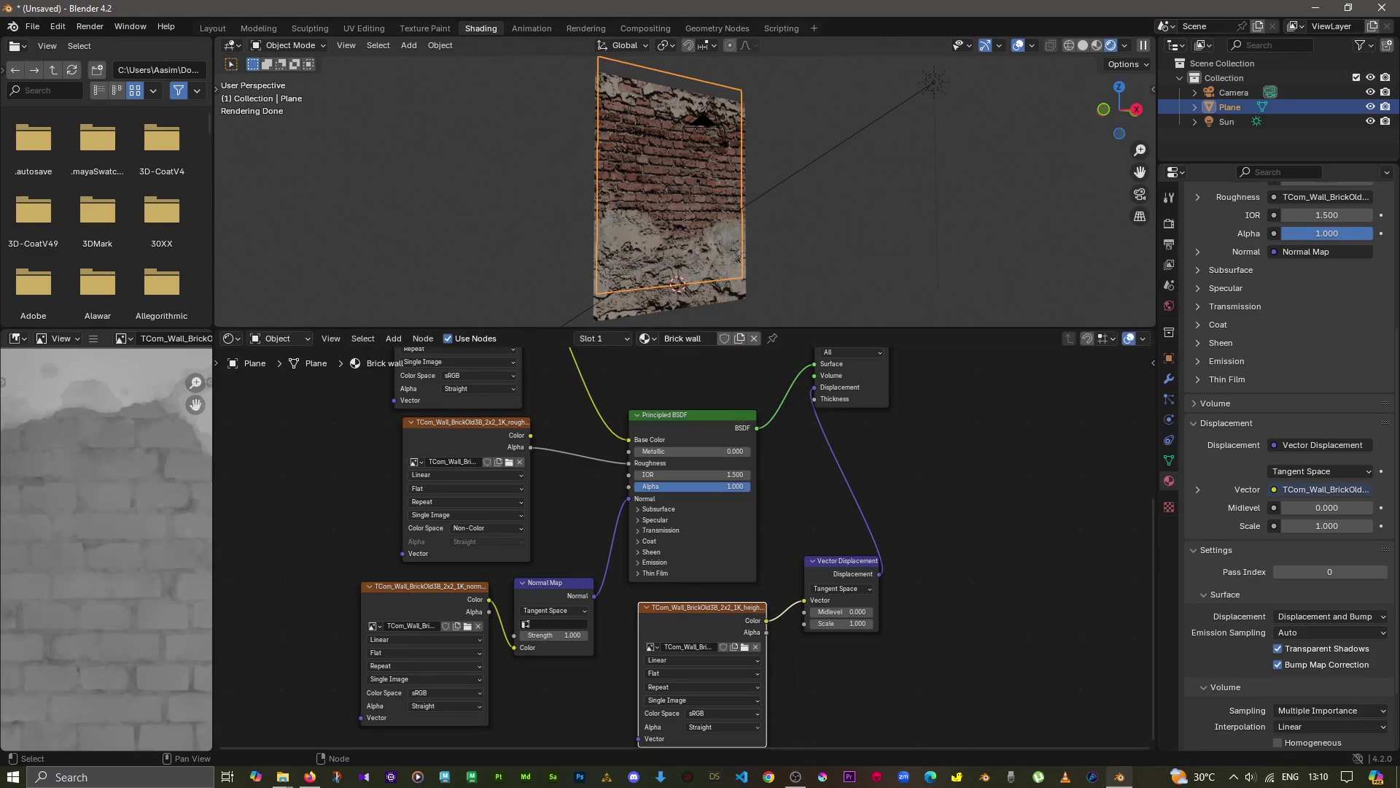
scroll(690, 131, up, 2)
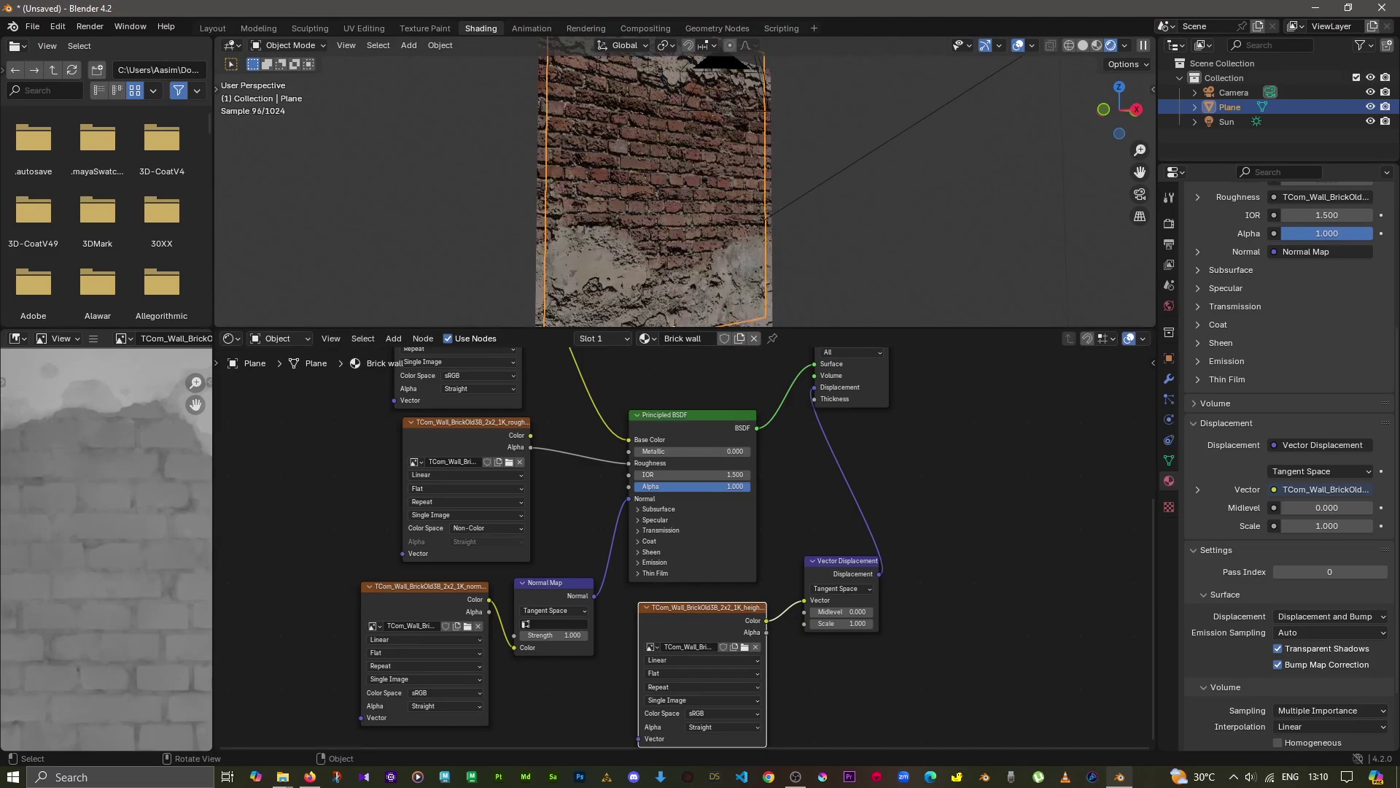
middle_drag(656, 182, 678, 175)
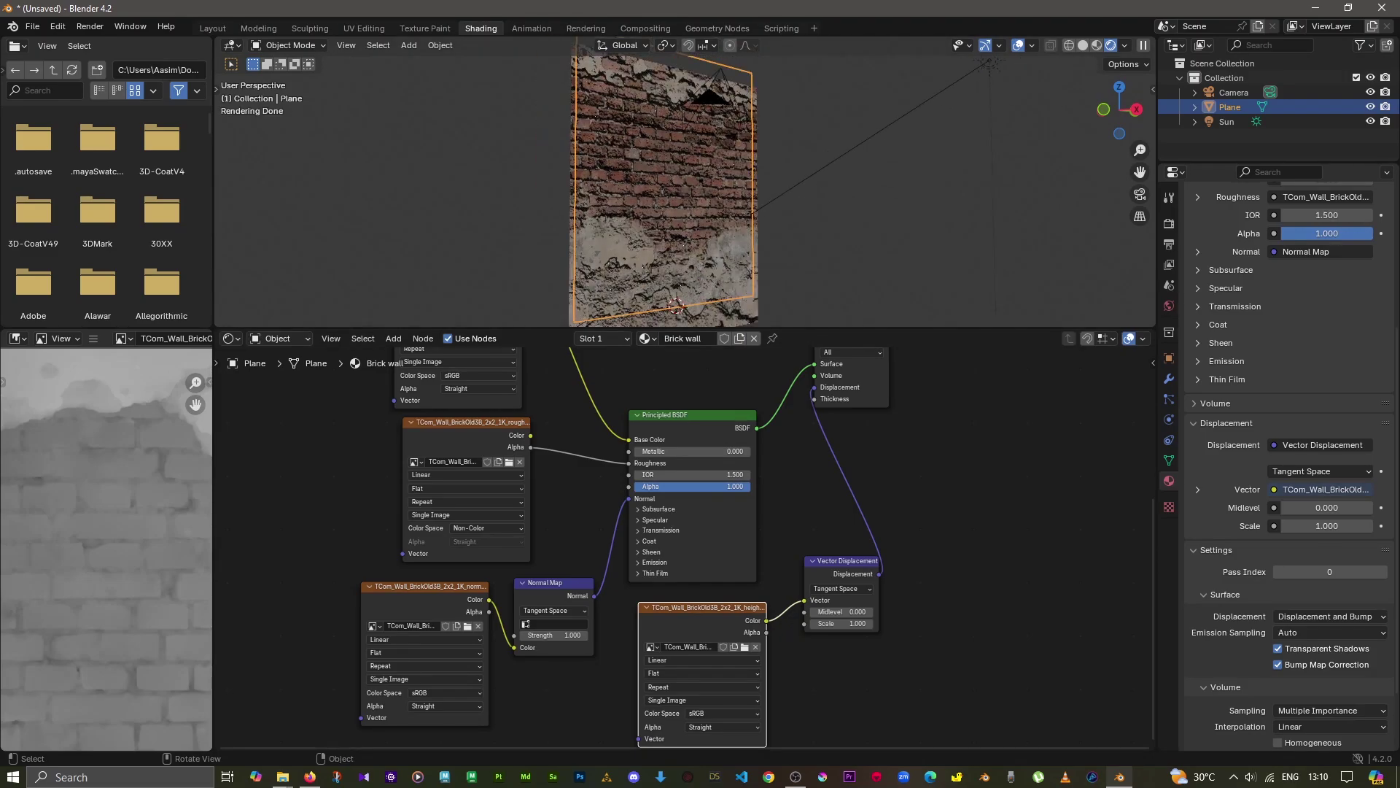
drag(686, 328, 686, 503)
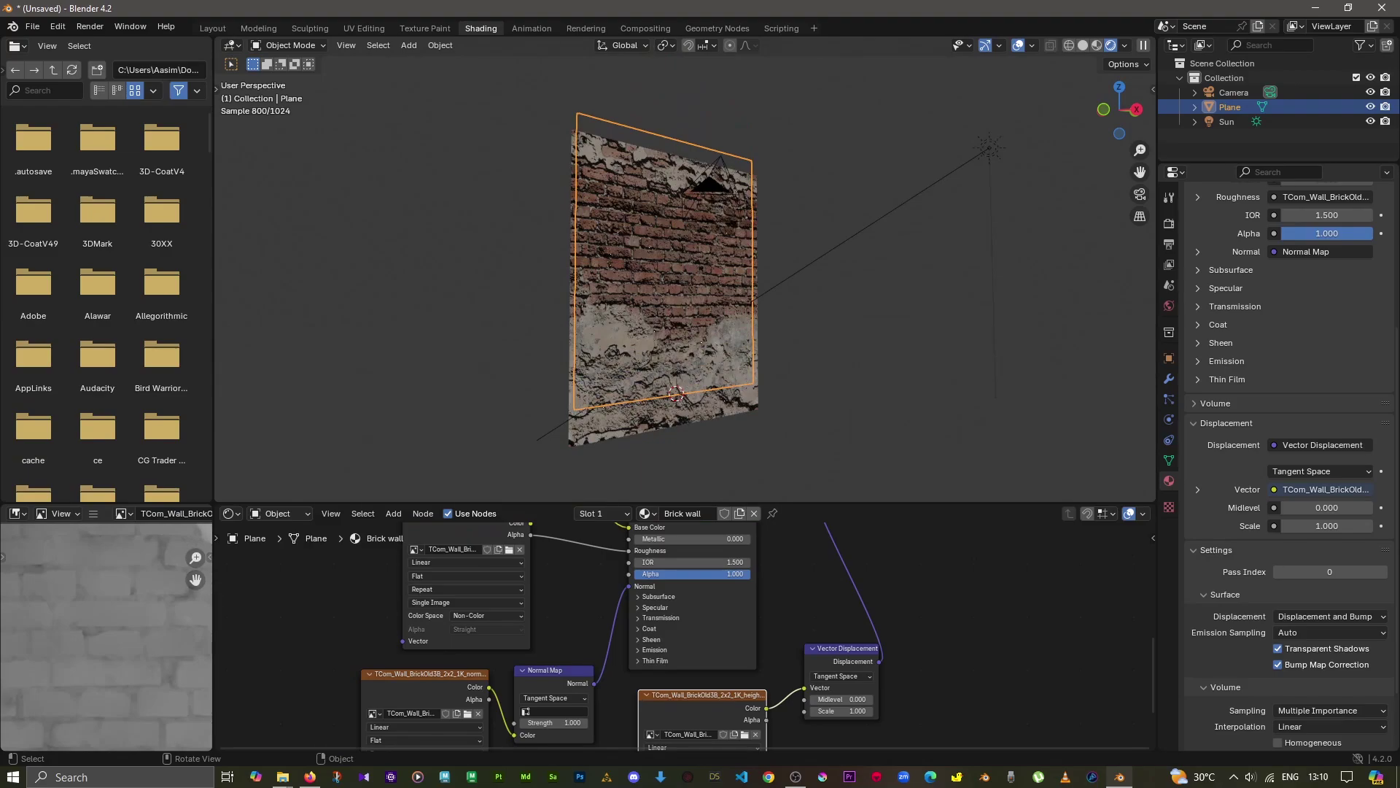
Set the Vector Displacement Midlevel to 0.2 after trying 0.7 and 0.3.
click(839, 698)
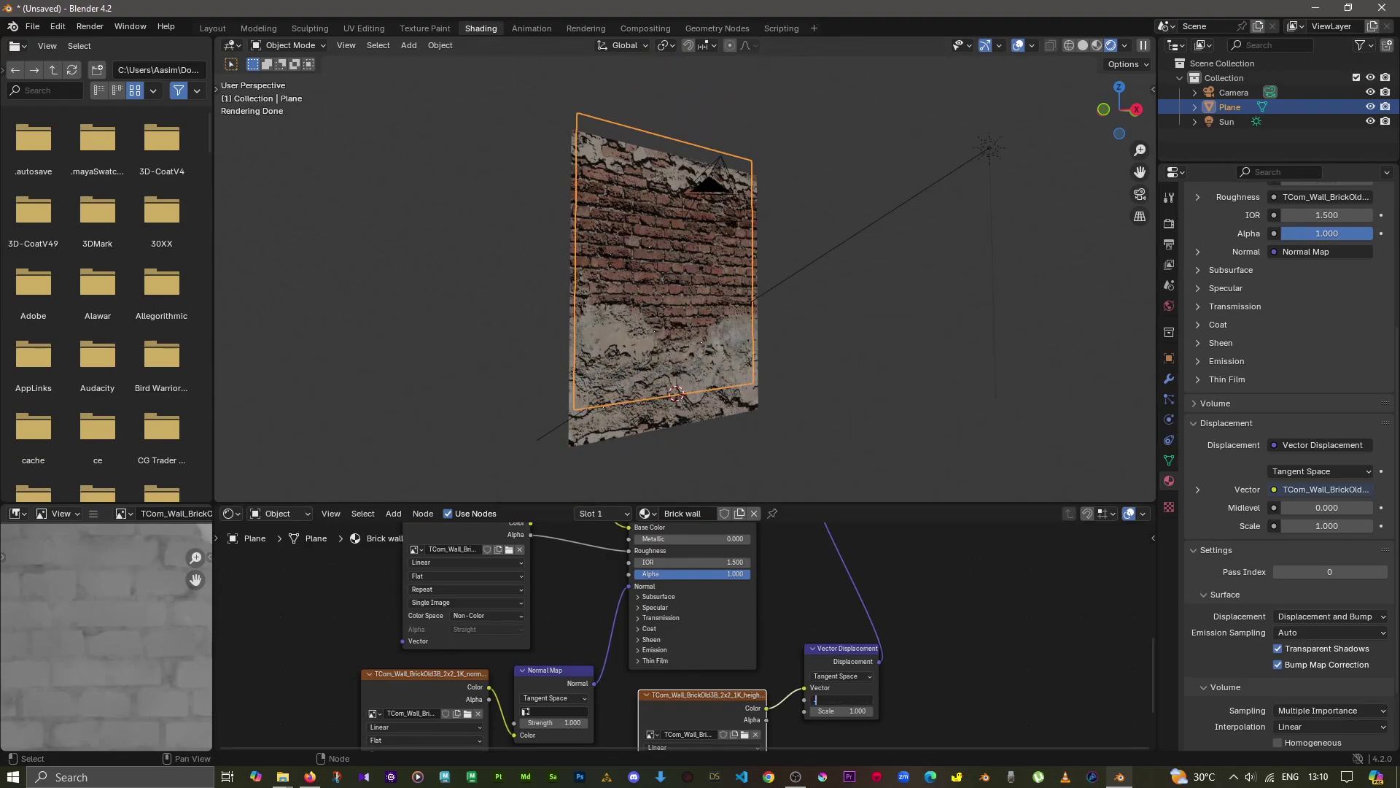
text(0.7)
key(Tab)
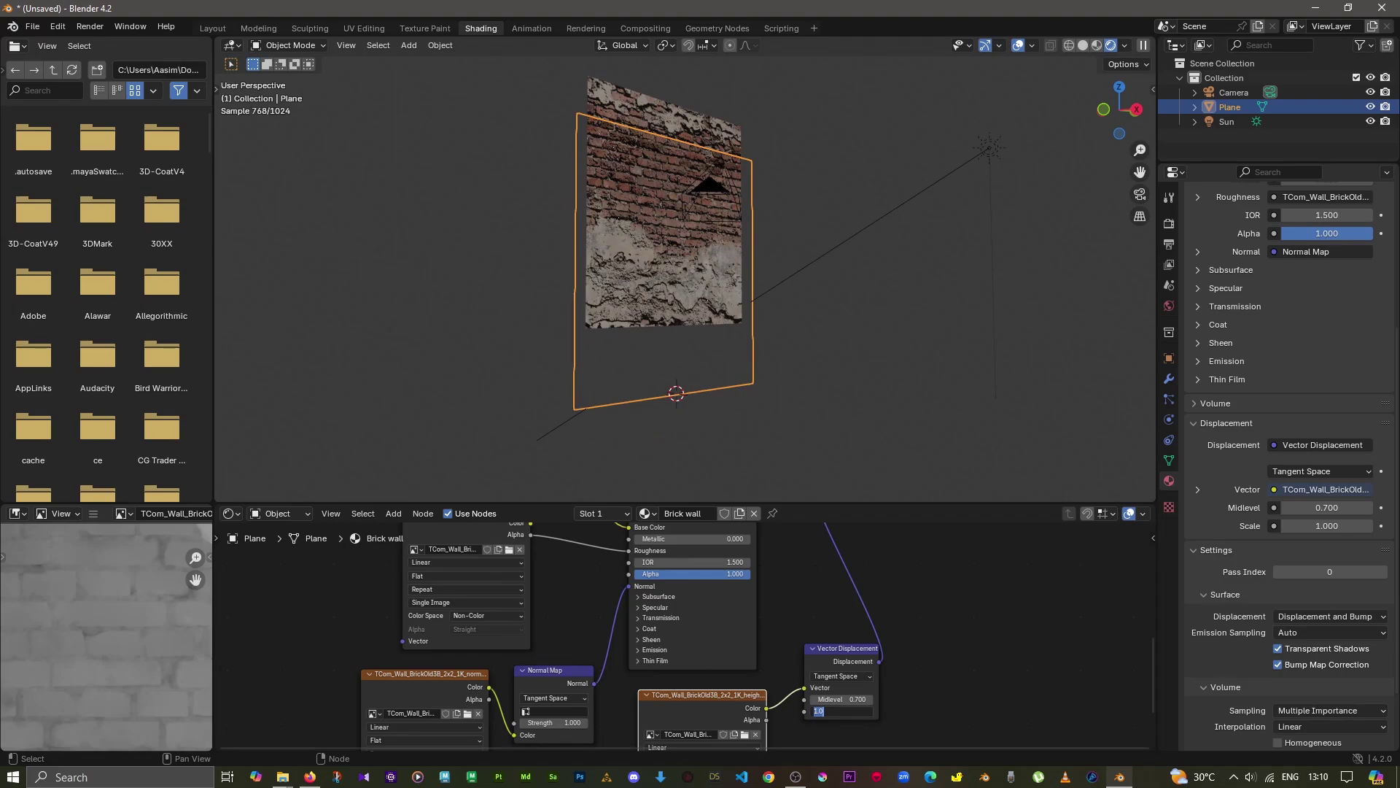
key(shift+Tab)
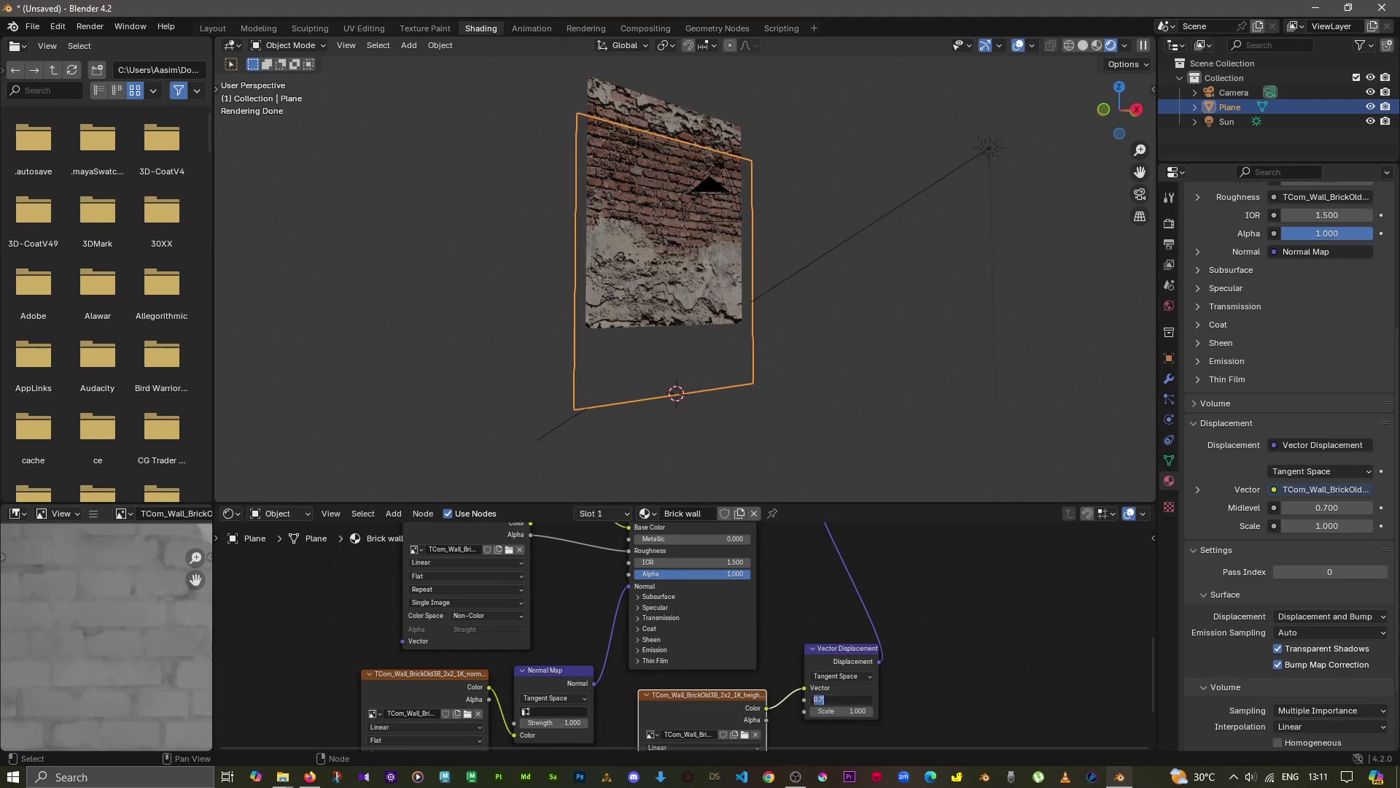
text(0.3)
key(Return)
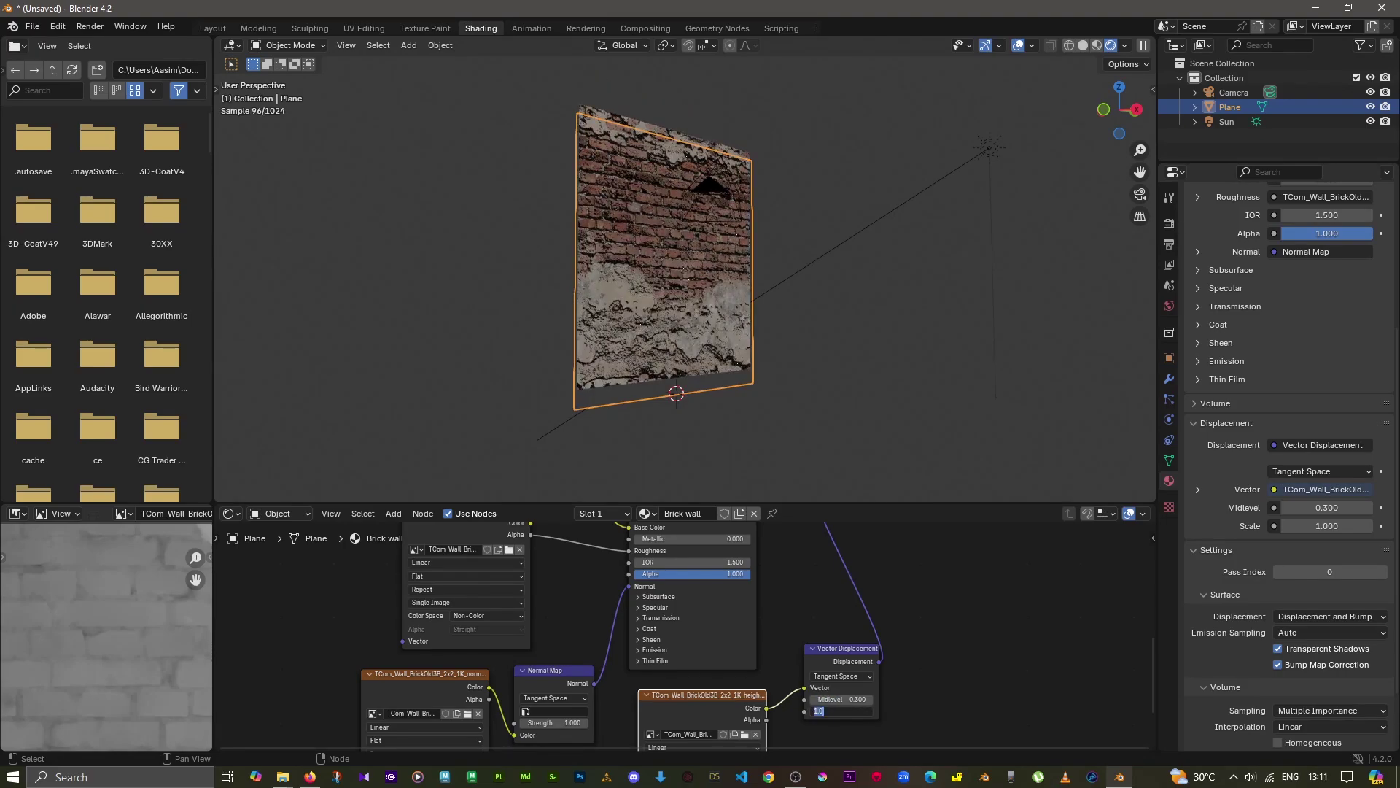
key(Return)
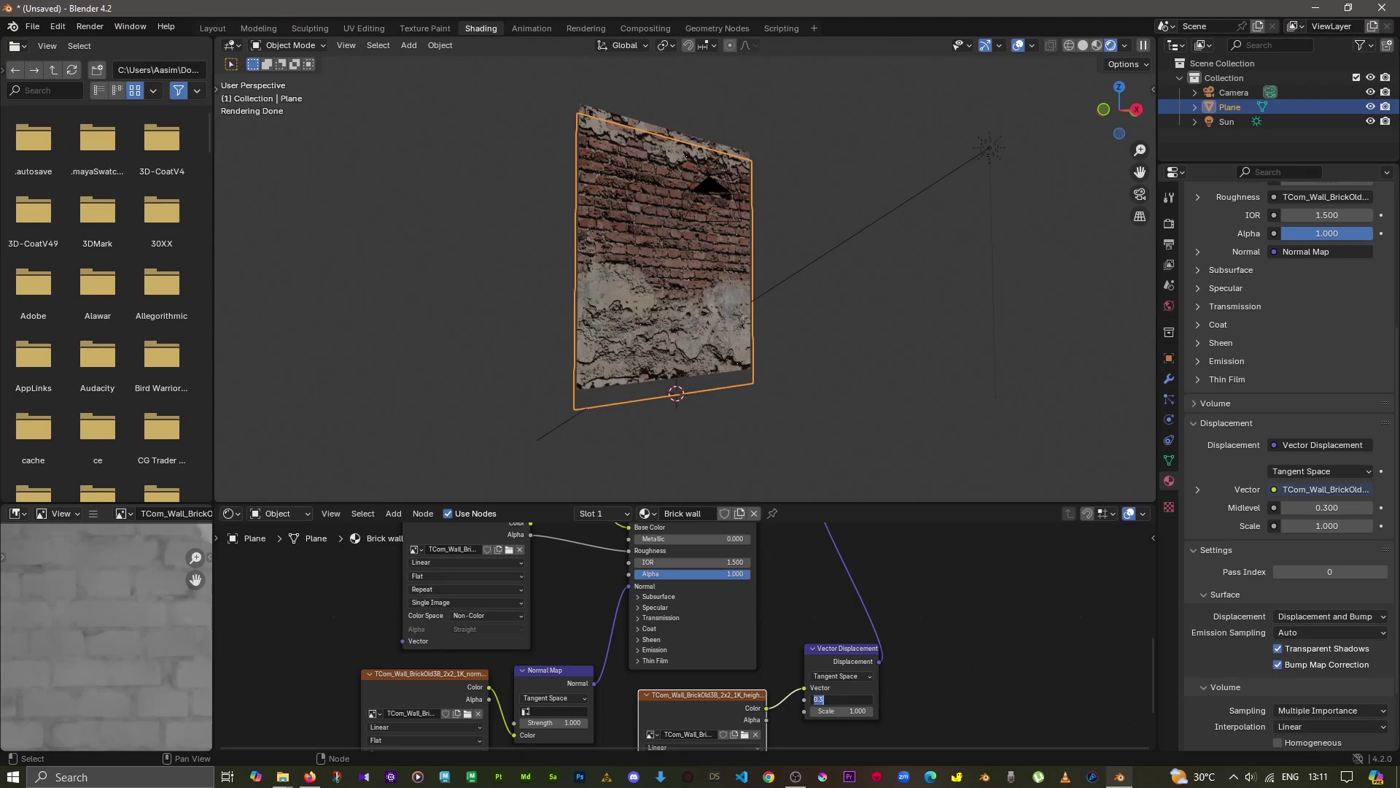
text(0.2)
key(Tab)
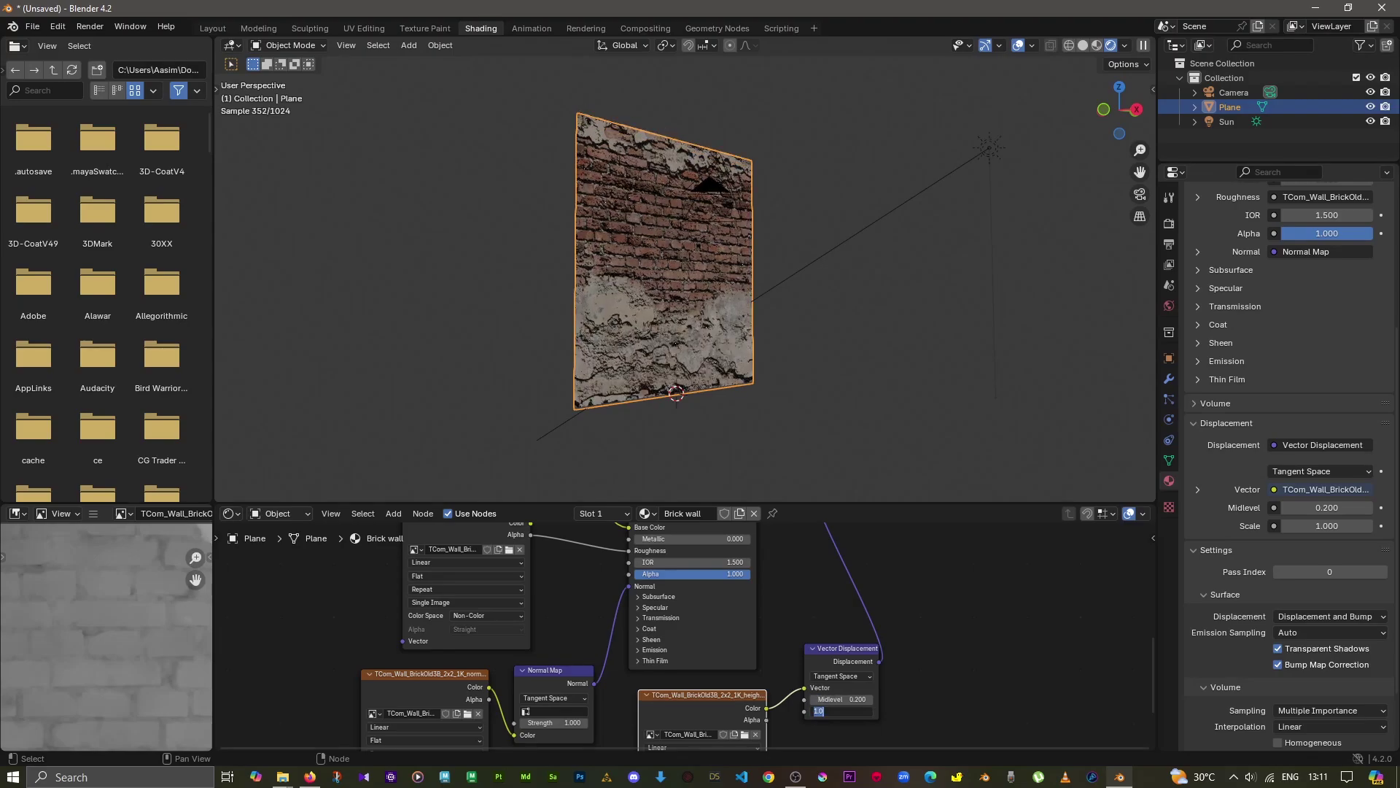
key(Return)
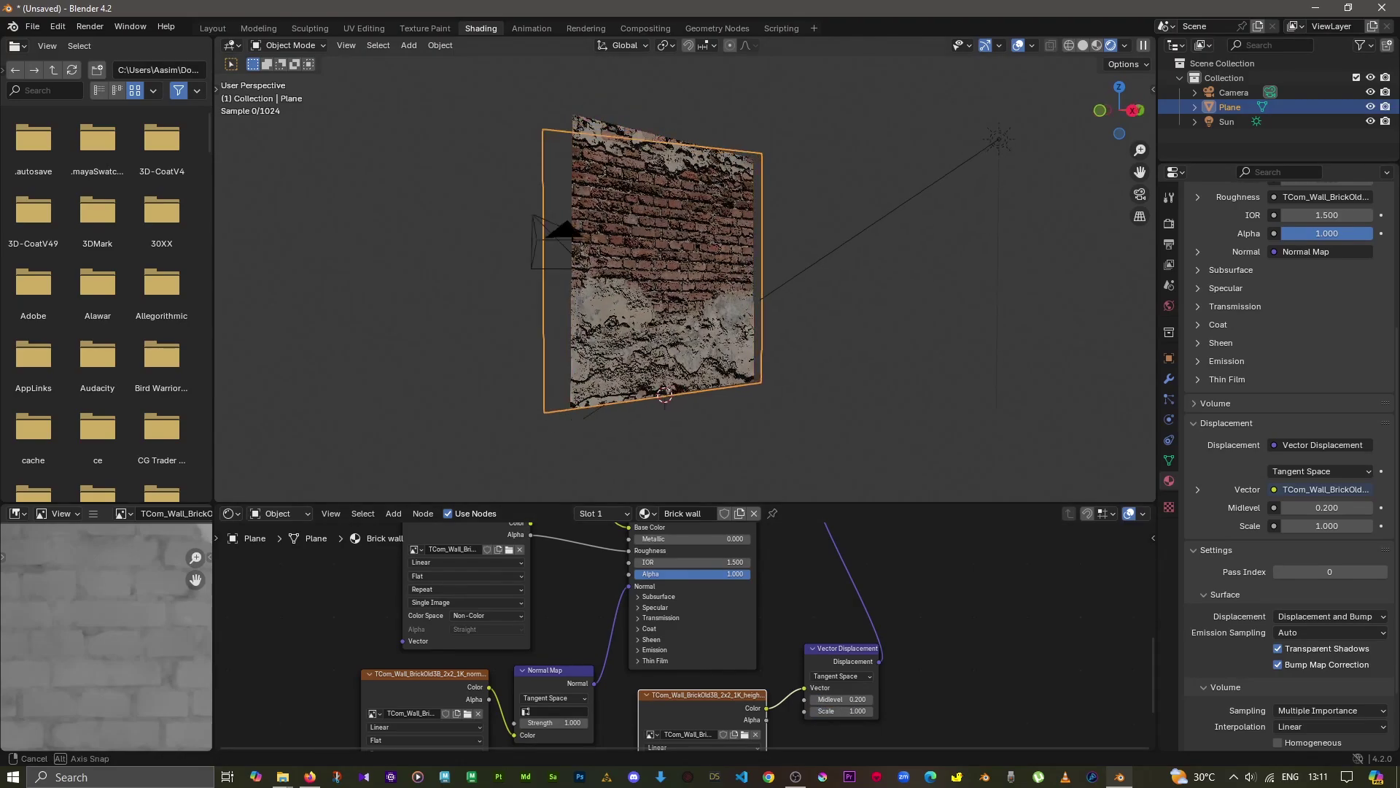
Set the Vector Displacement Scale to 0.5, keeping Midlevel at 0.2.
middle_drag(875, 328, 730, 328)
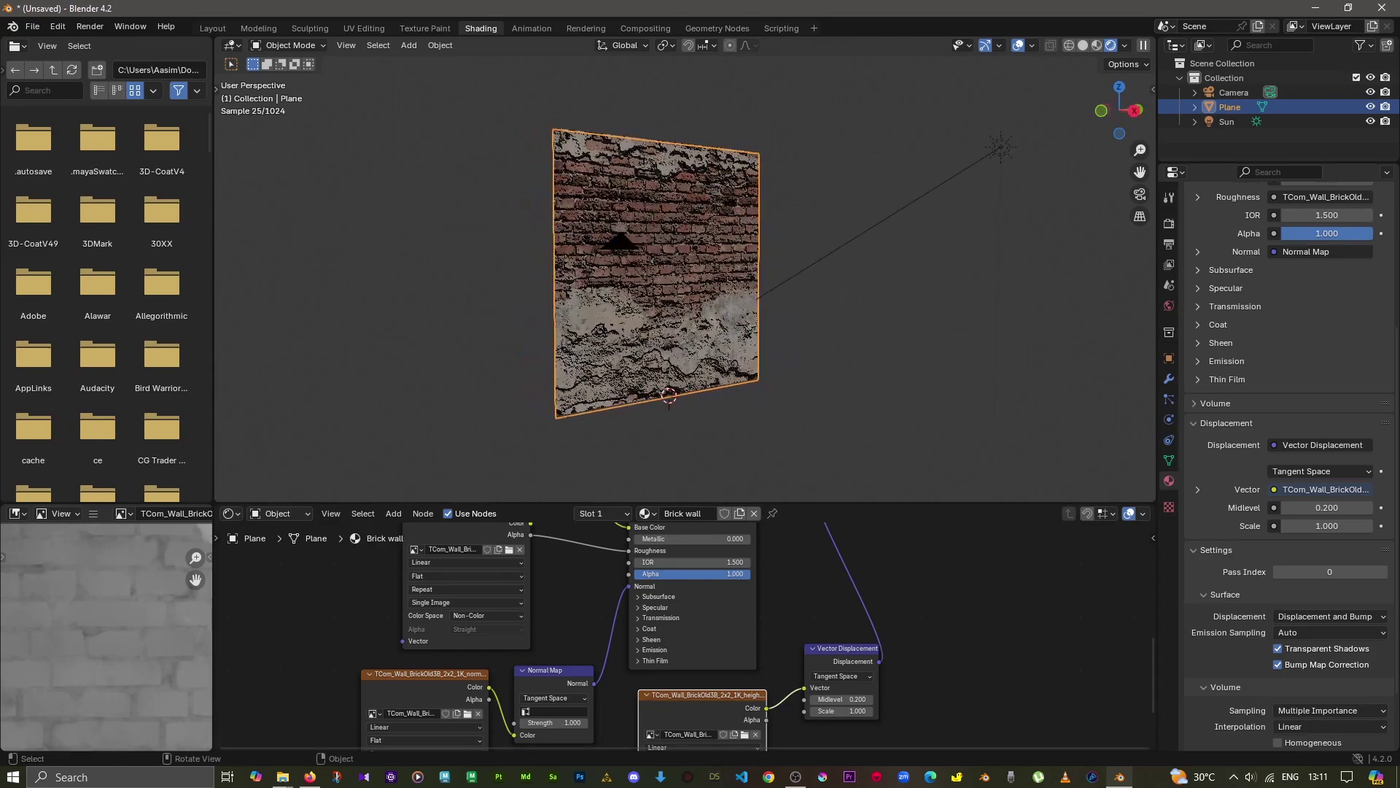
double_click(838, 710)
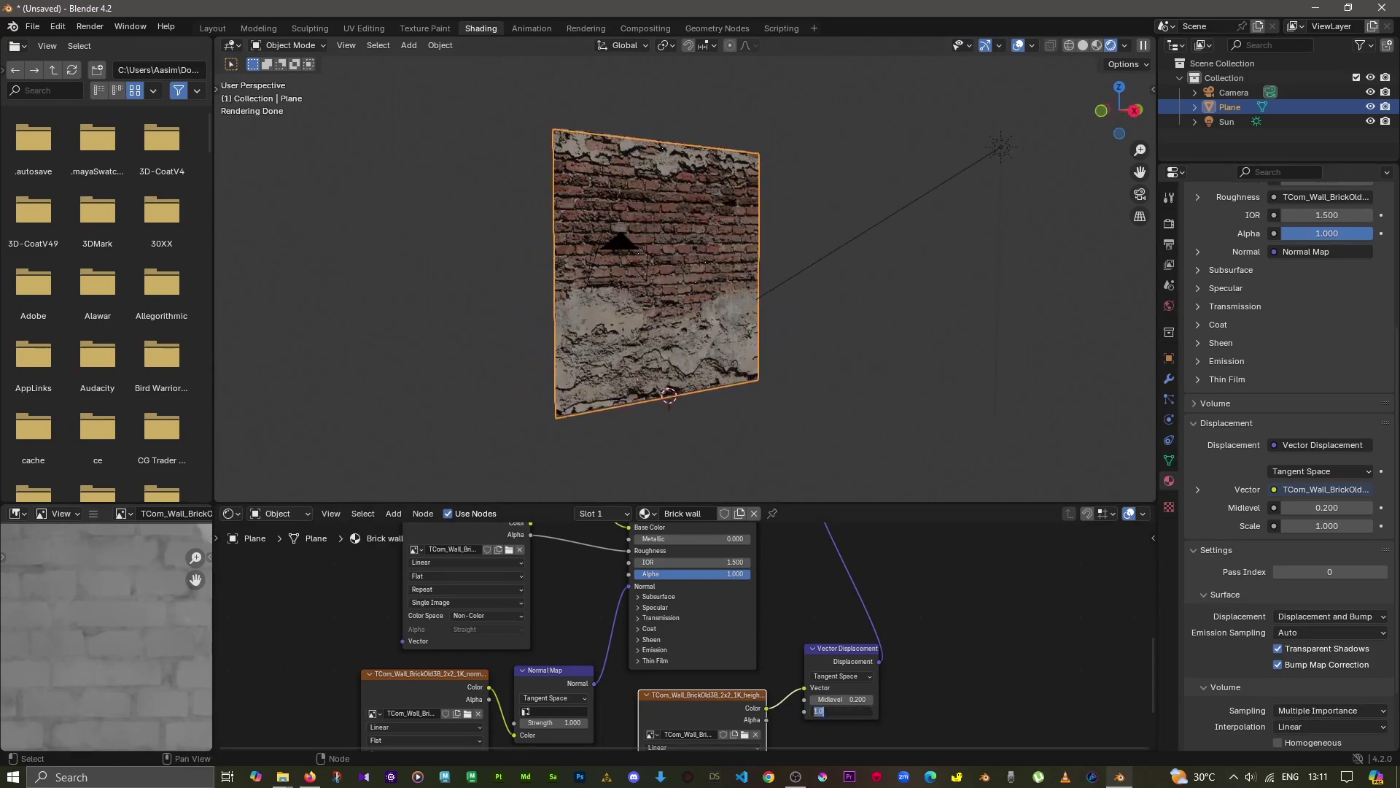
text(0.5)
key(Tab)
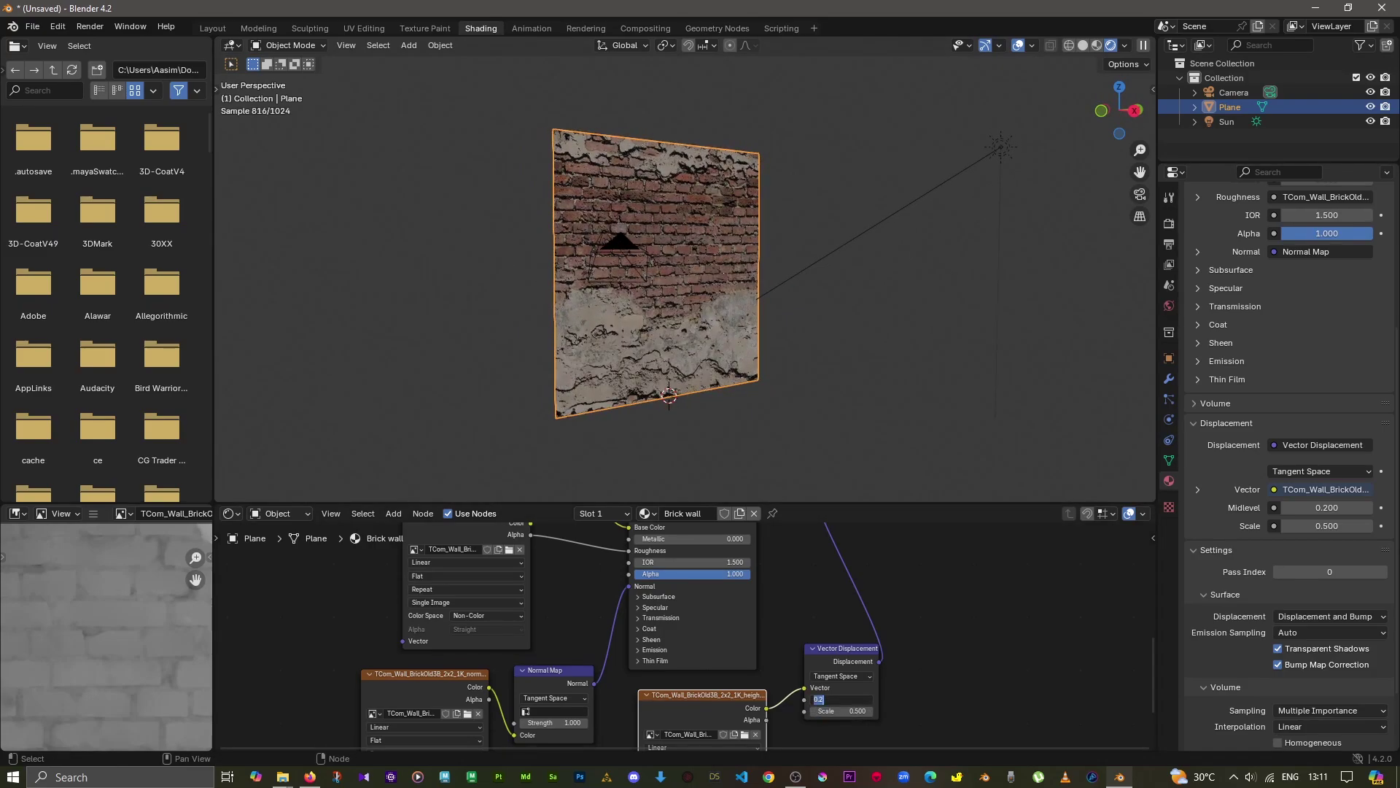
key(Return)
Orbit around the close-up of the wall and select the Sun light.
scroll(642, 467, up, 4)
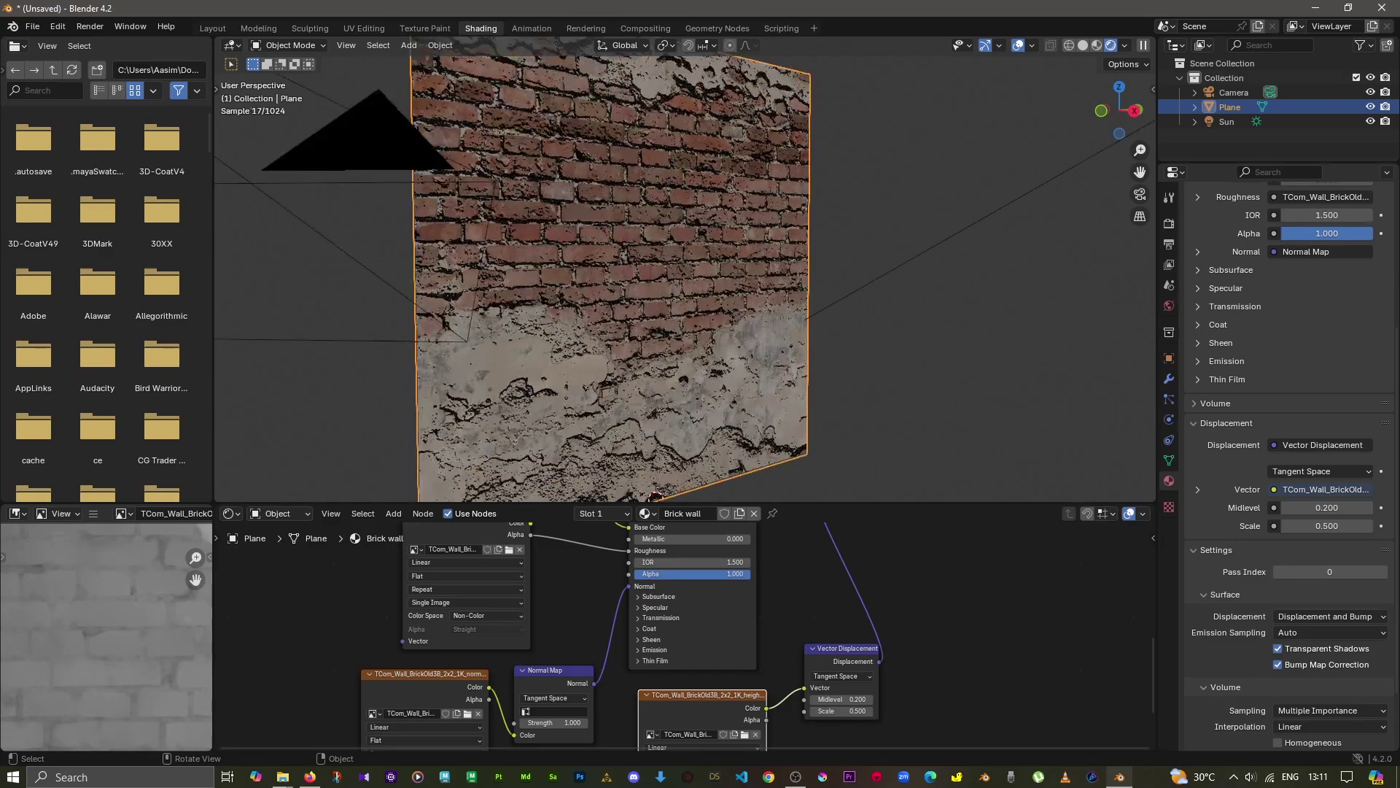
middle_drag(641, 292, 653, 292)
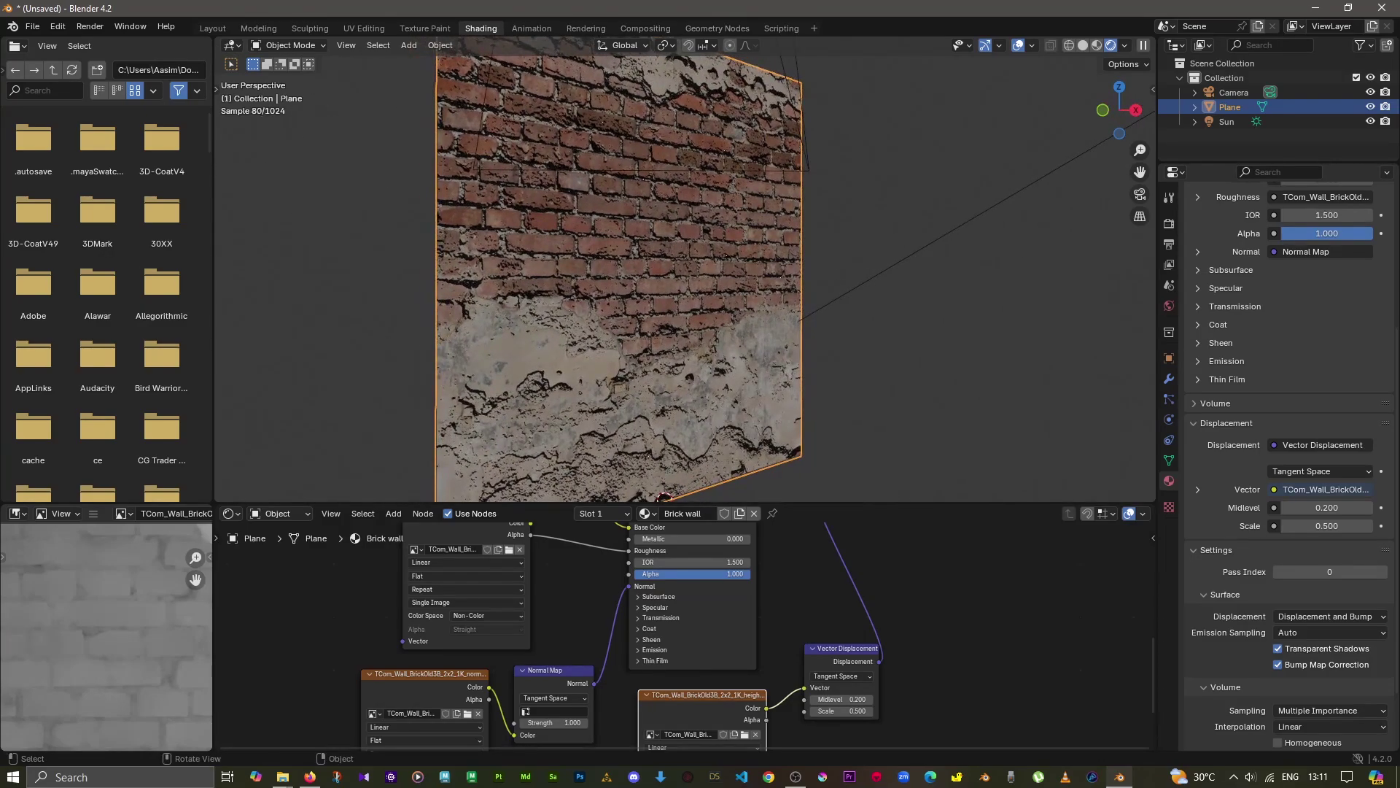
scroll(642, 291, down, 4)
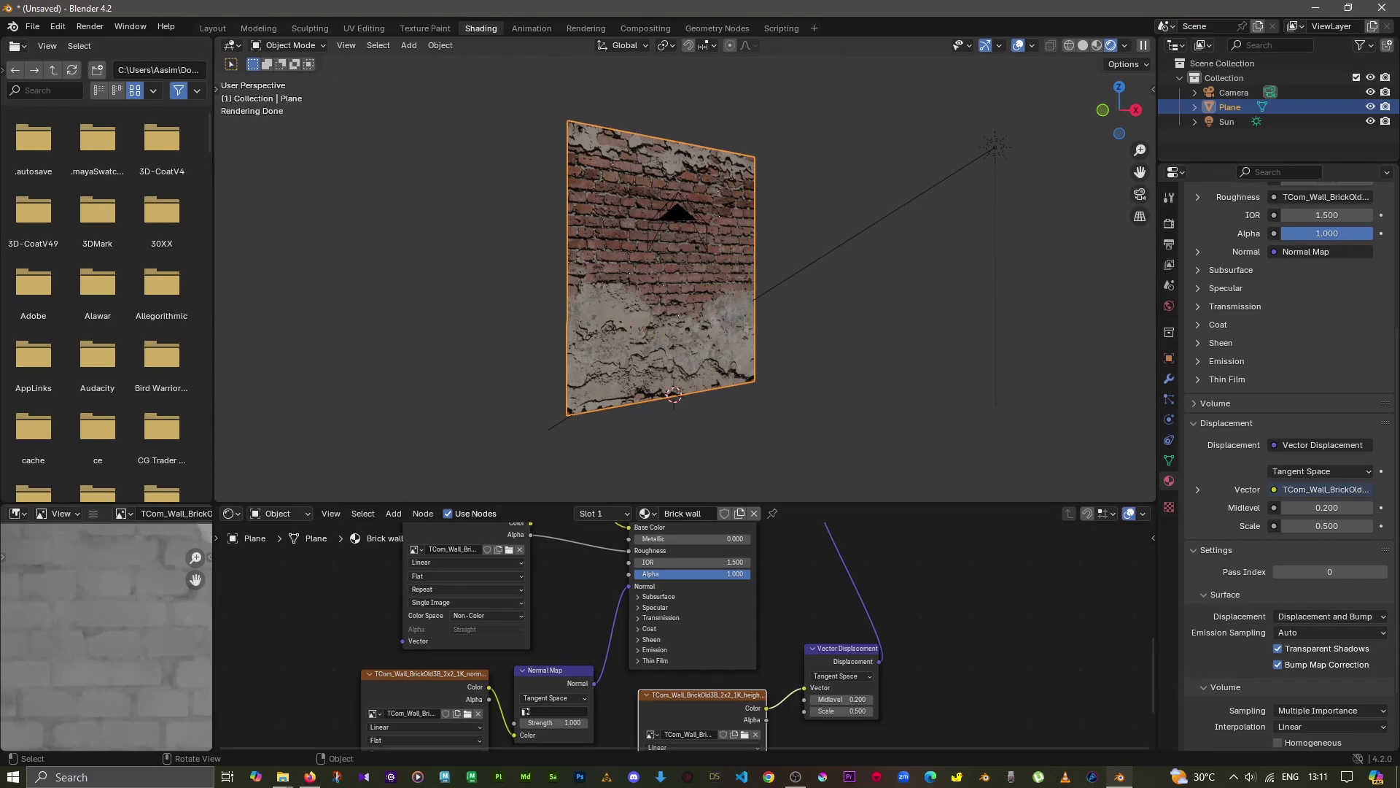
click(995, 146)
Hide the Sun and add a point light placed up and right of the wall.
key(h)
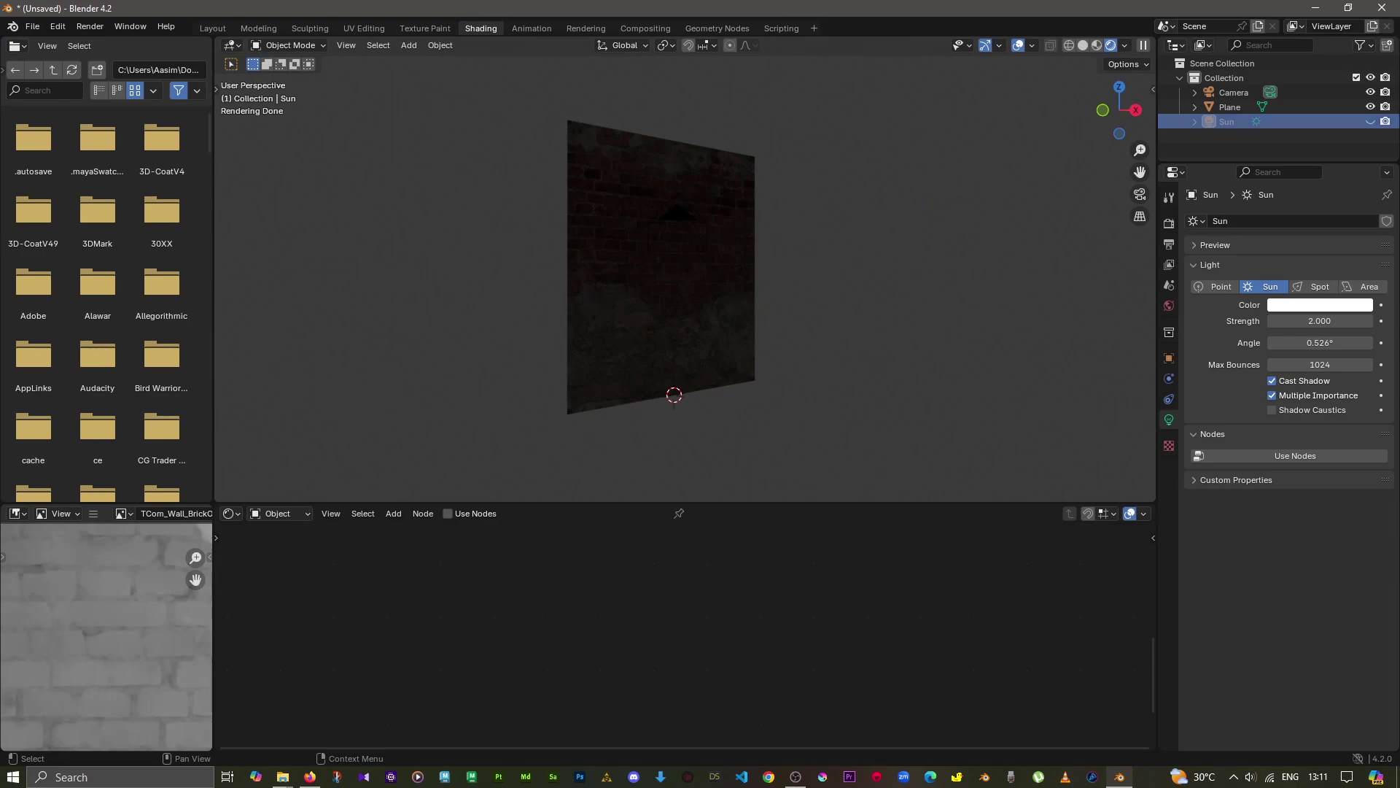
key(shift+a)
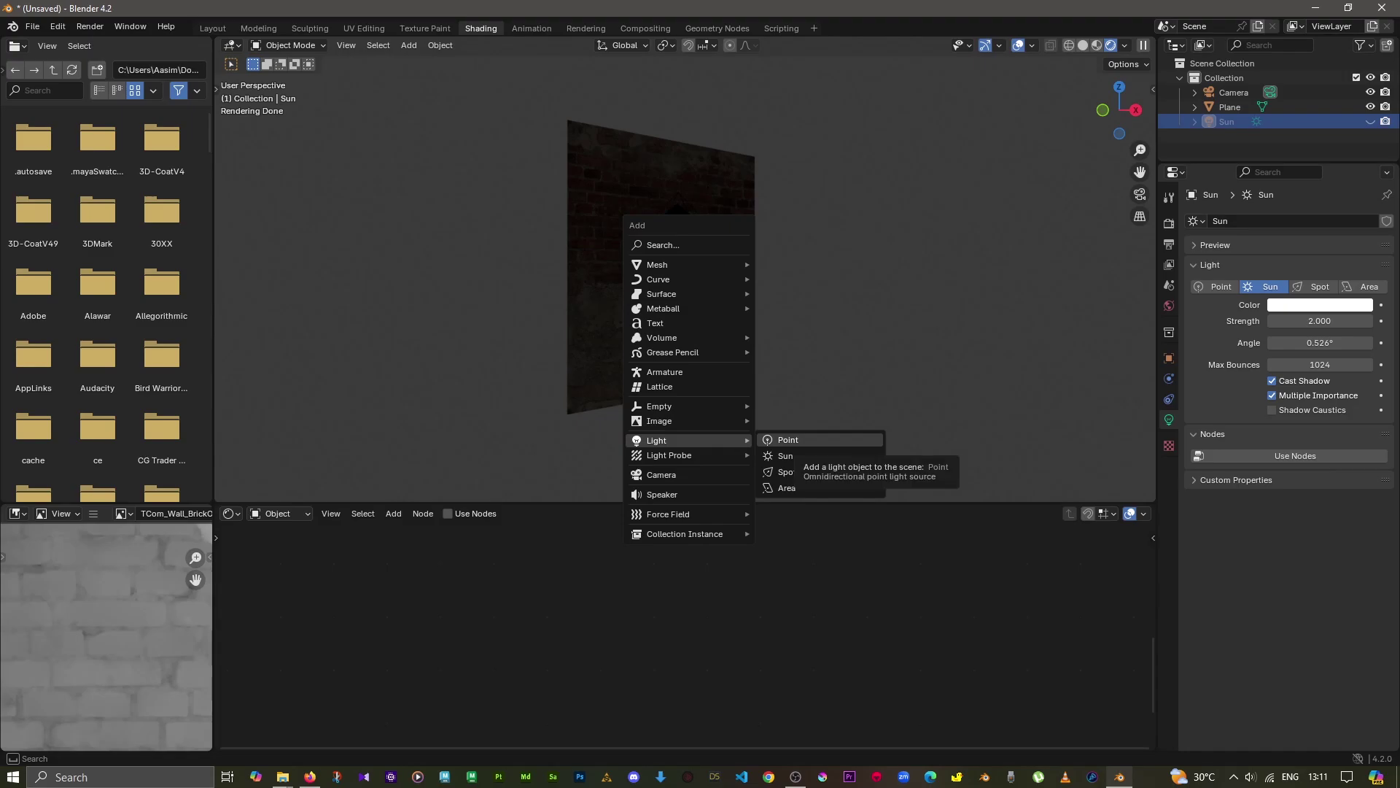
click(789, 440)
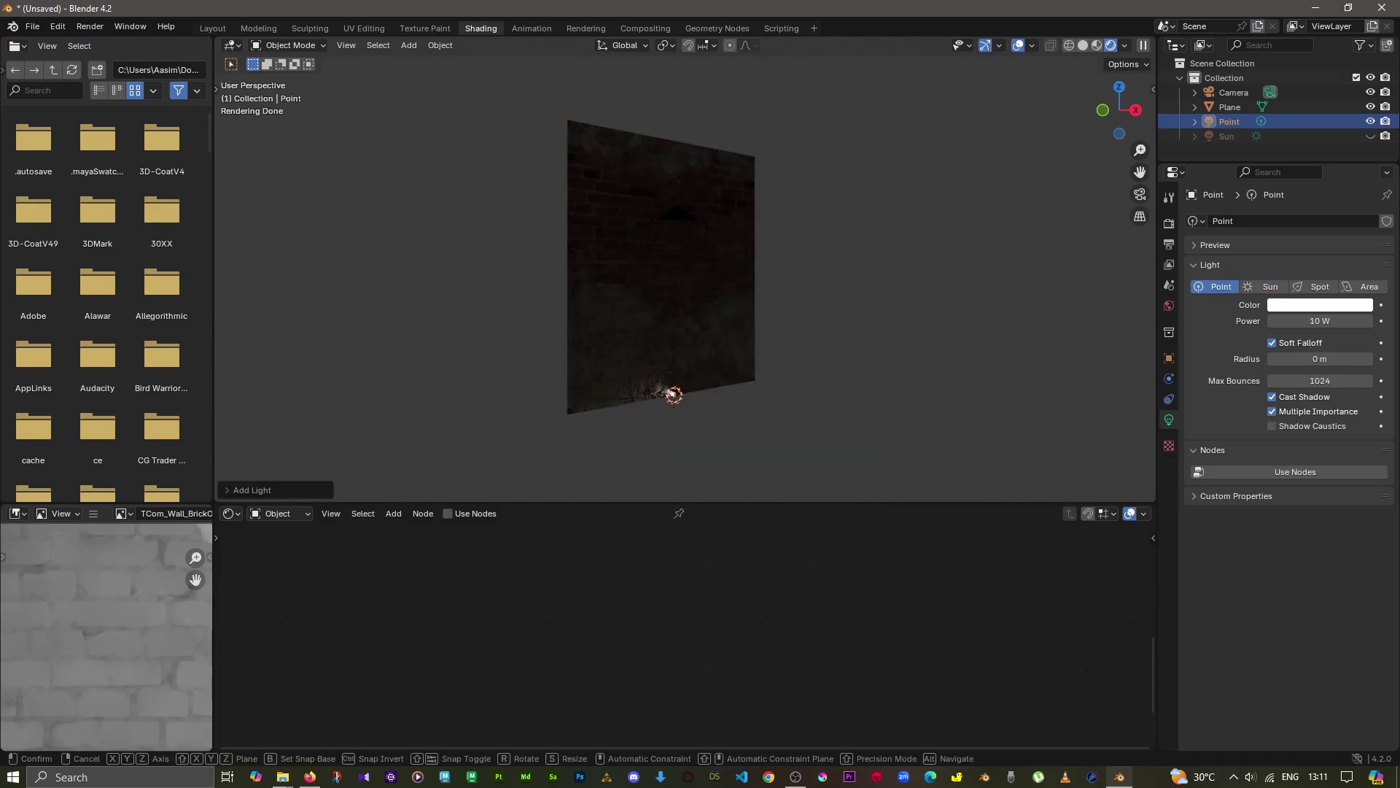
key(g)
click(831, 149)
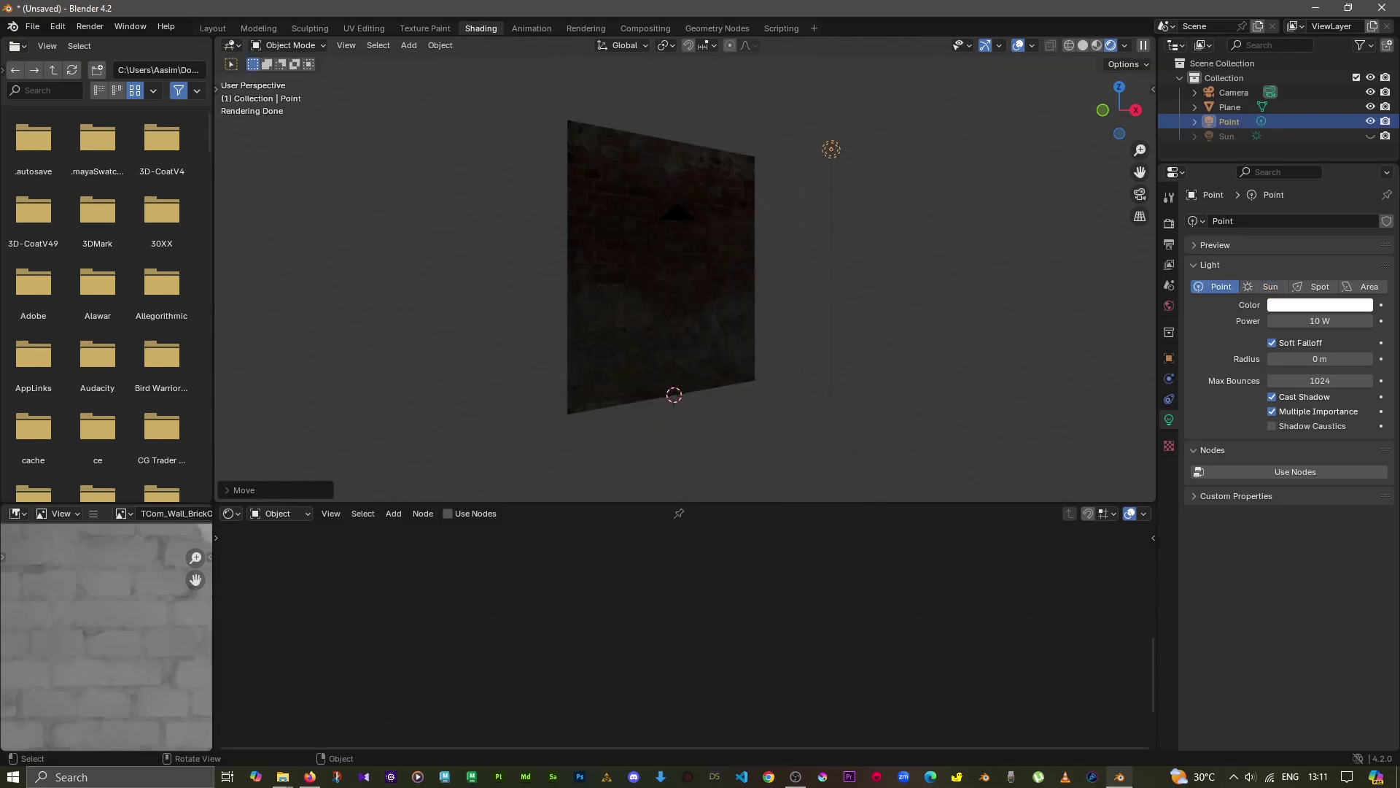
middle_drag(831, 150, 773, 183)
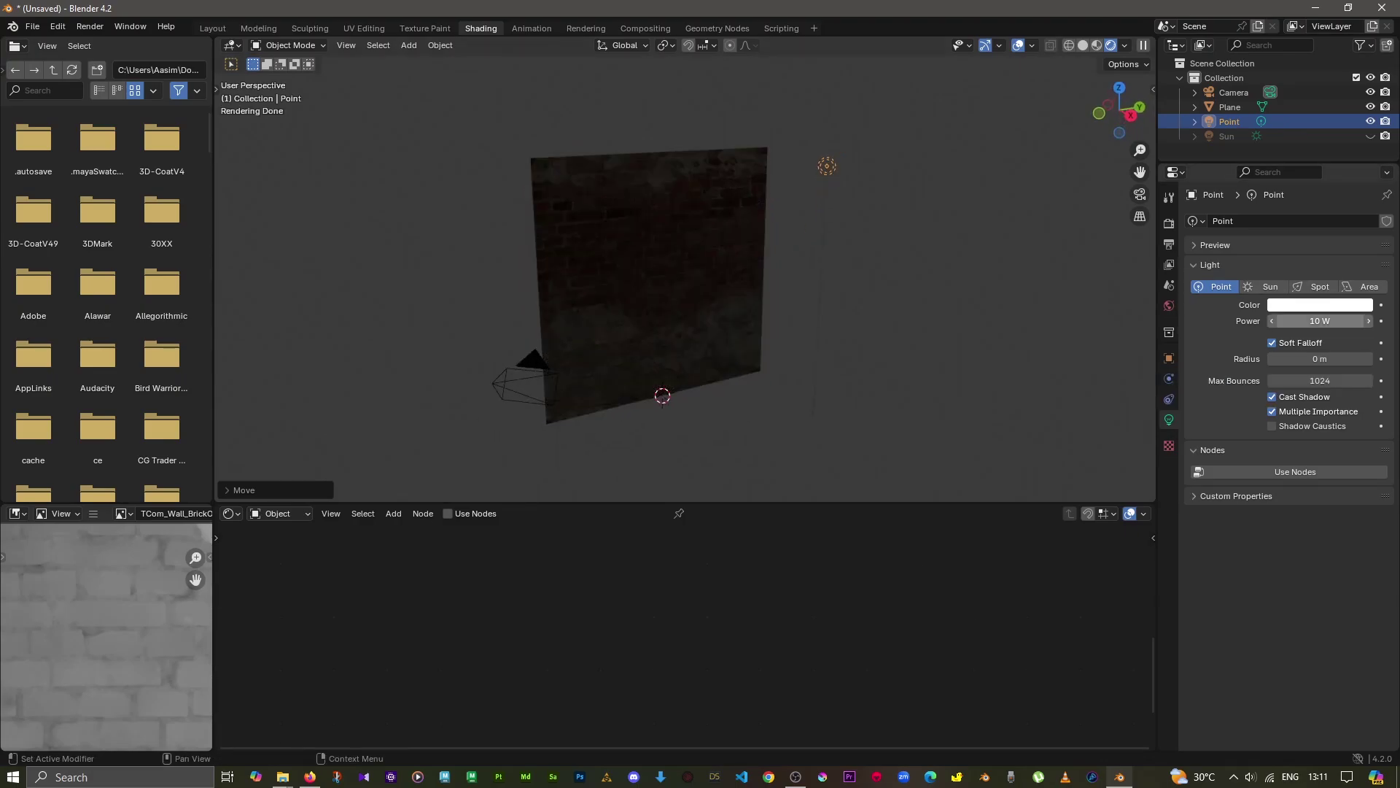
Raise the point light's power to 50, then 200, then 400 W.
click(1320, 321)
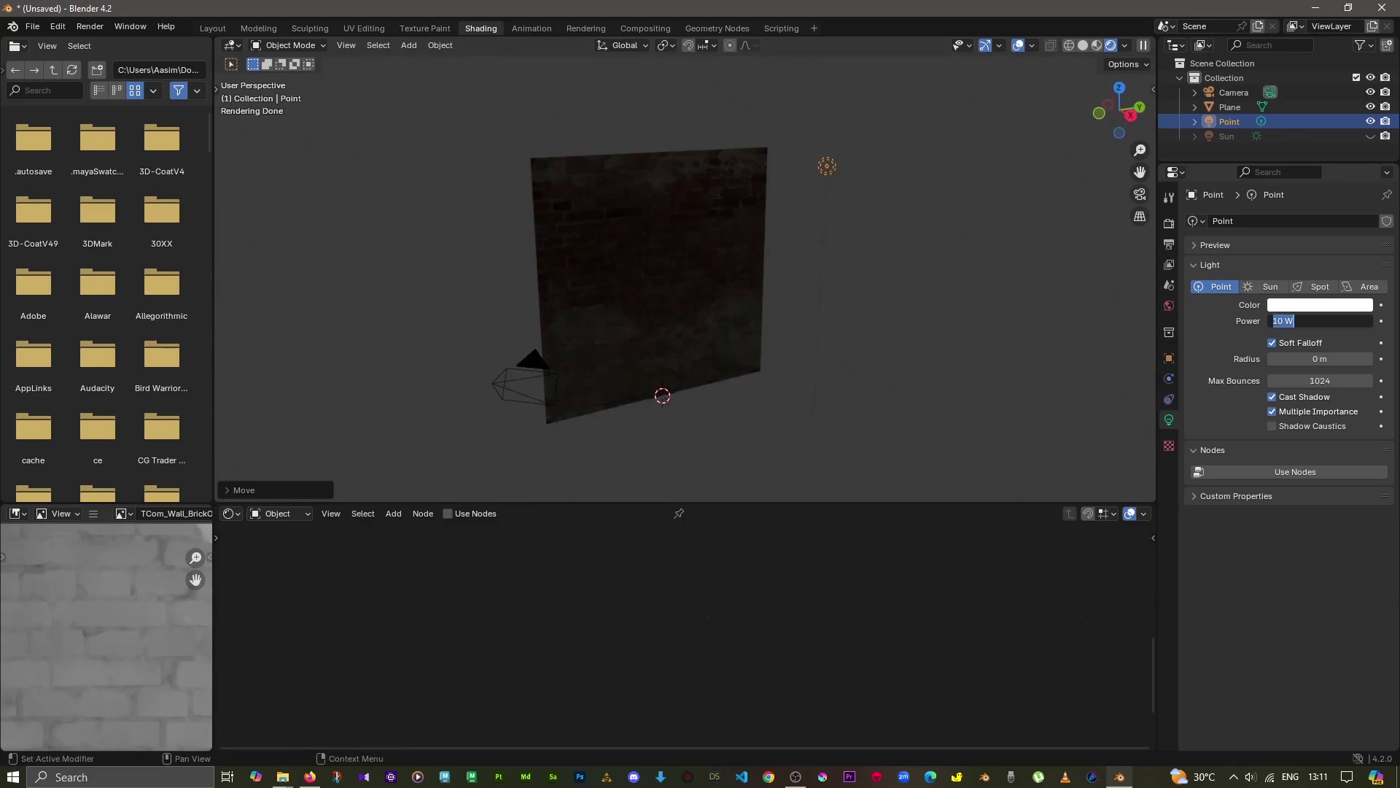
text(50)
key(Return)
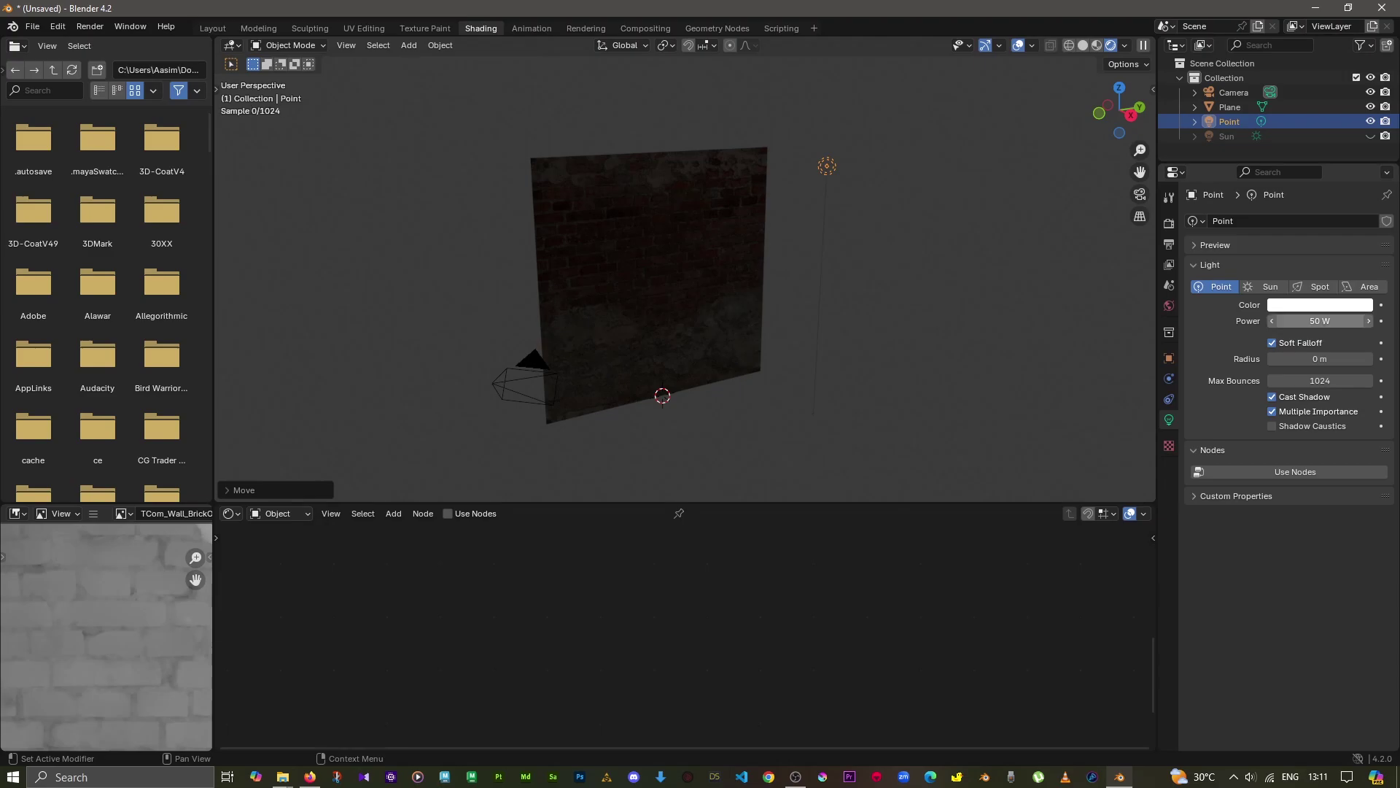
key(Return)
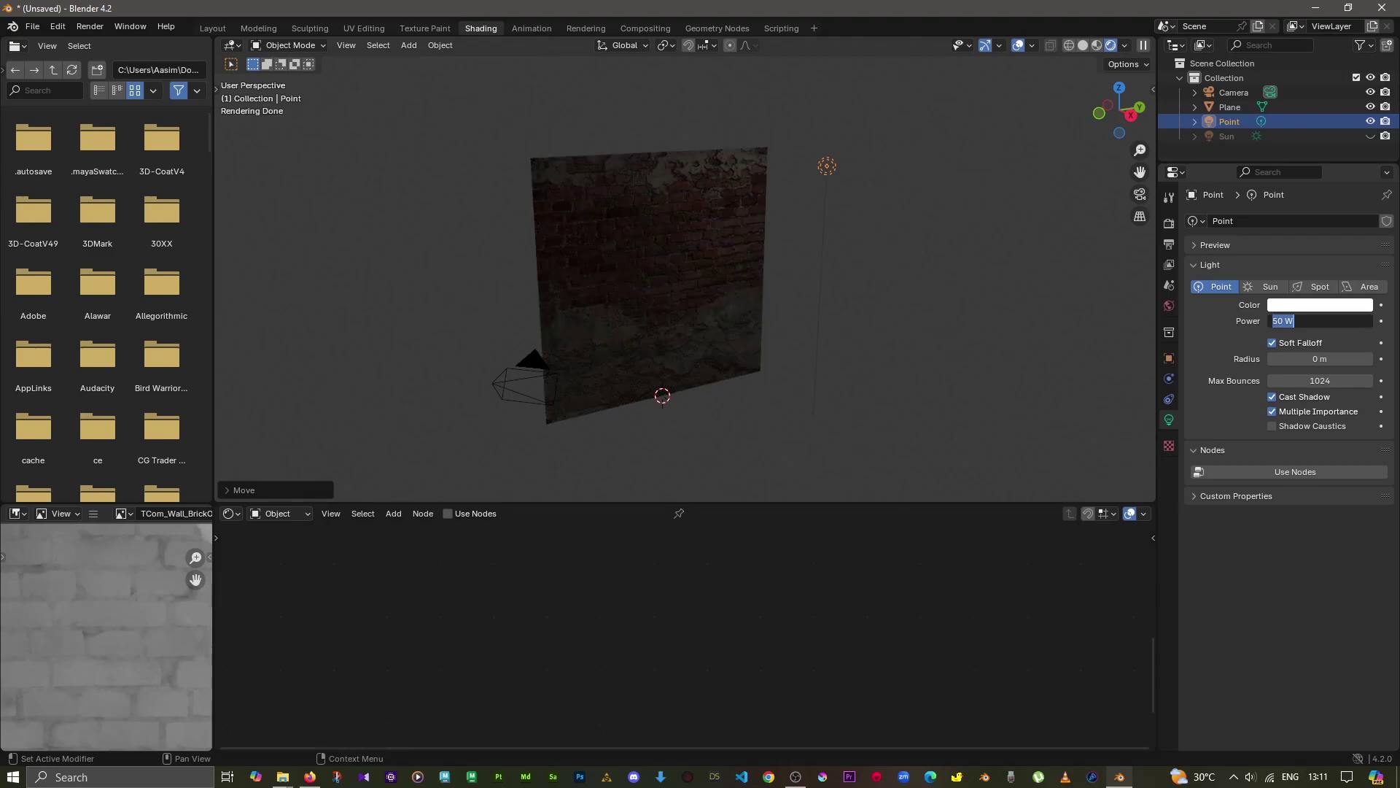
text(200)
key(Return)
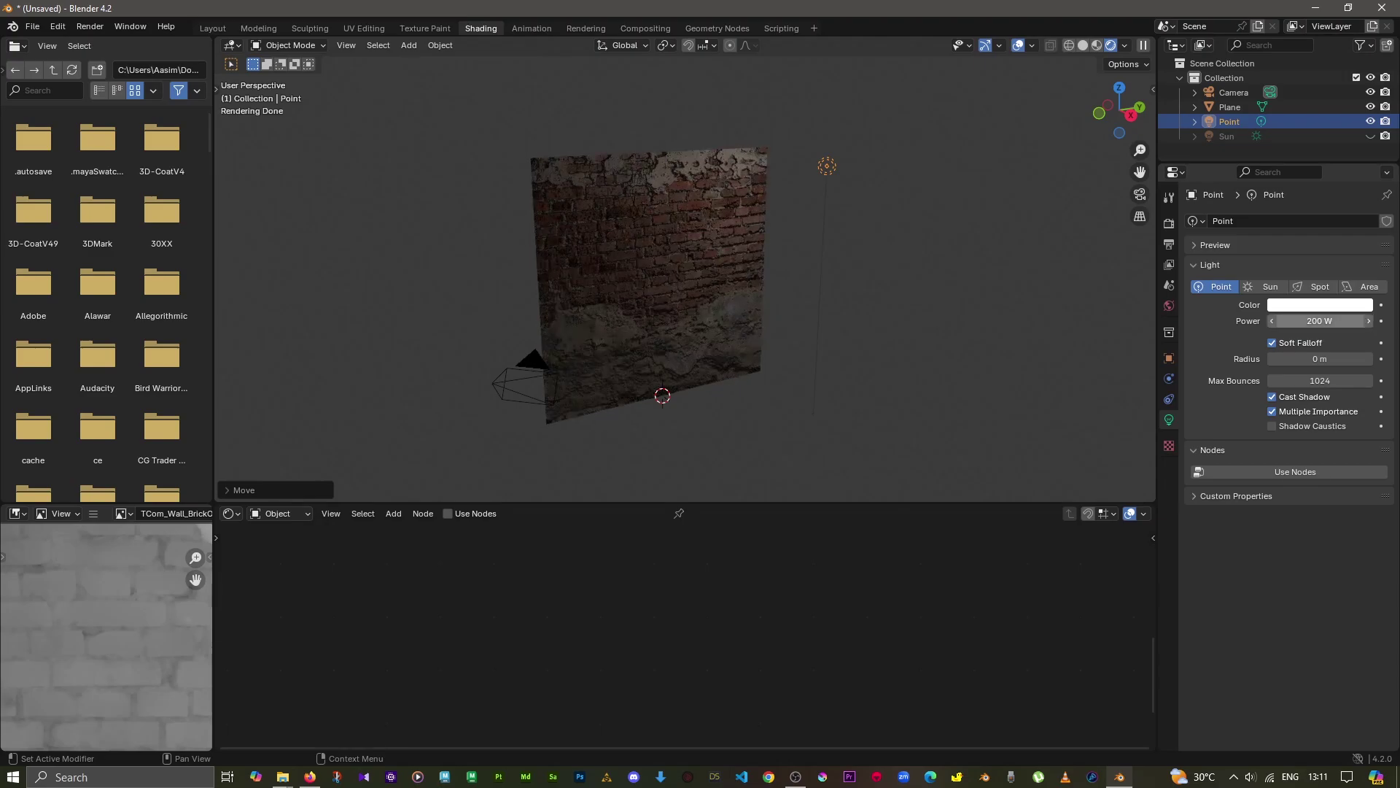
key(Return)
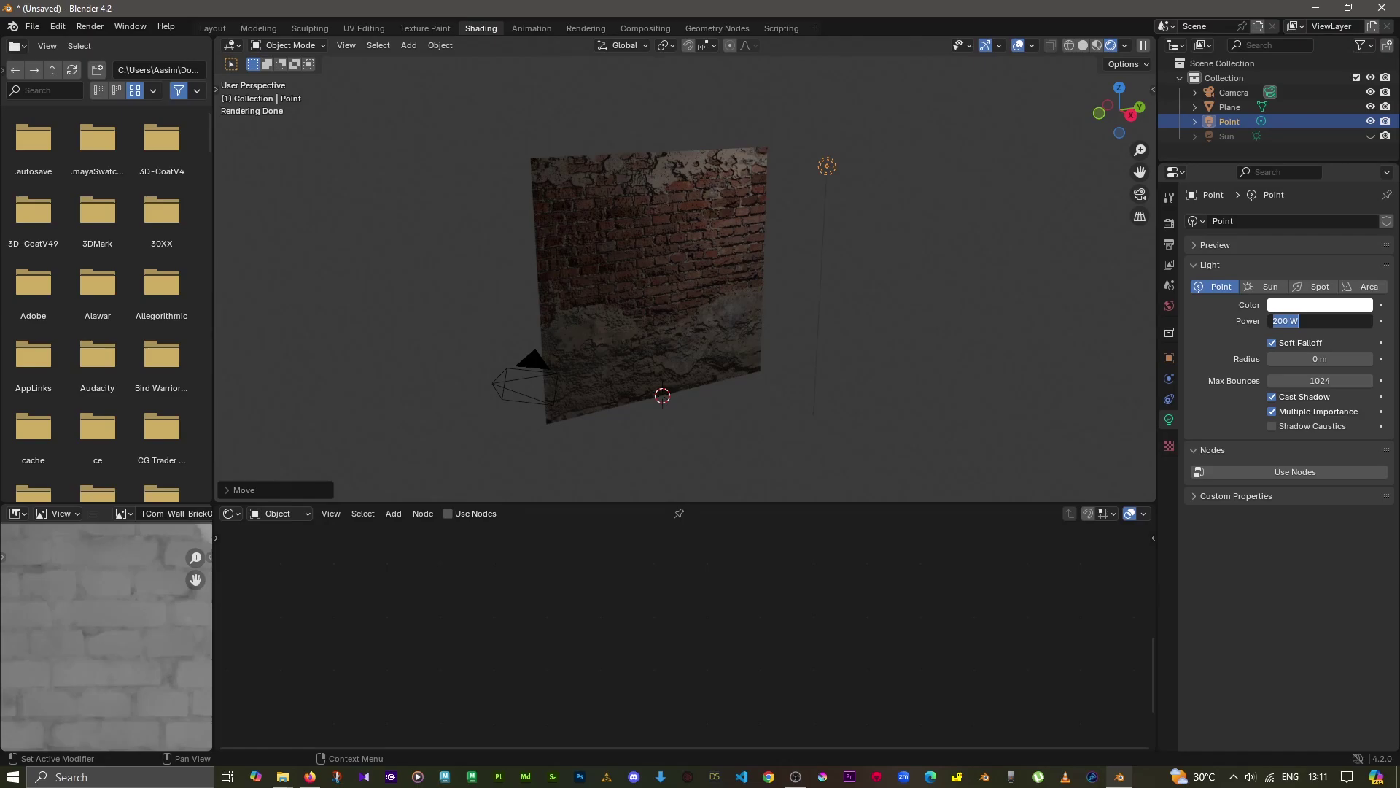
text(400)
key(Return)
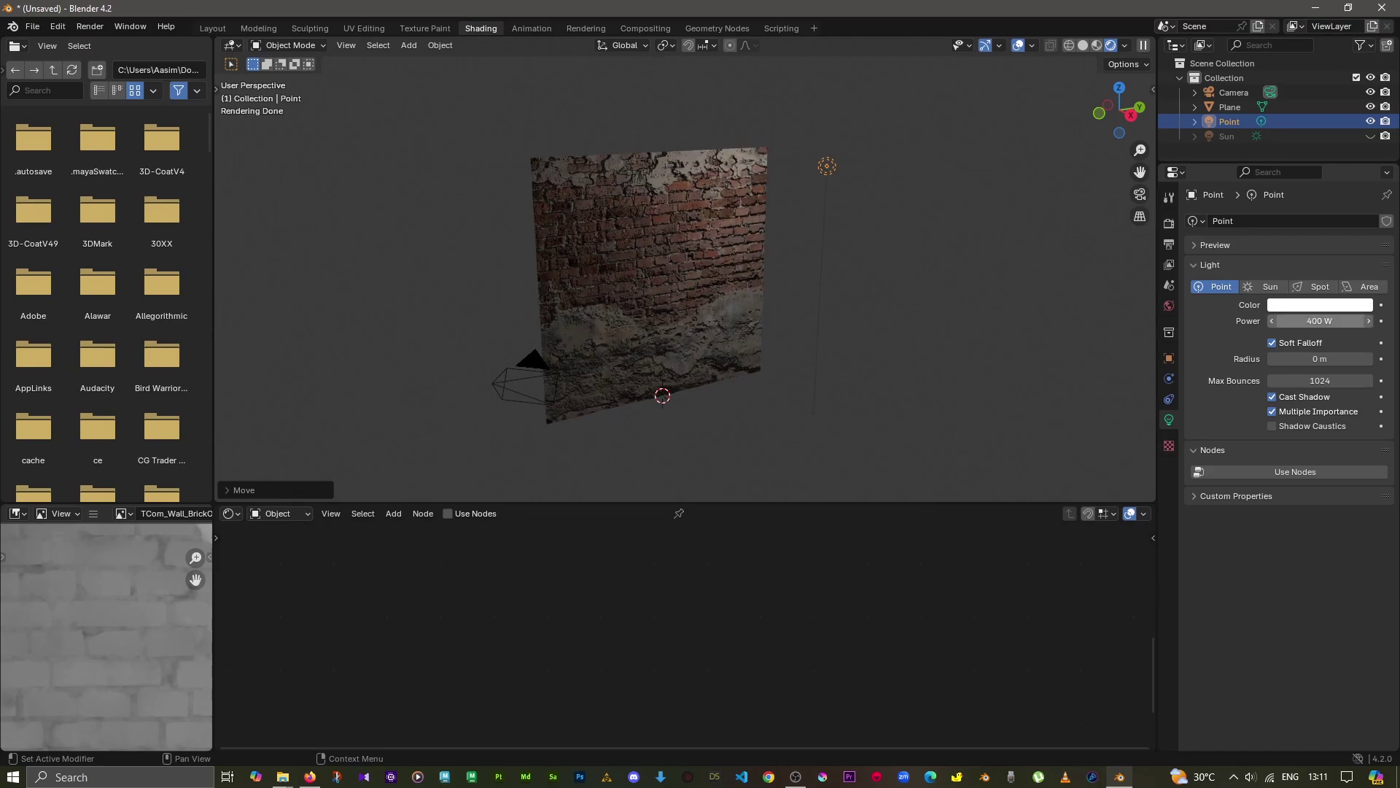
Continue raising the point light's power to 600 W and then 800 W.
key(Return)
text(600)
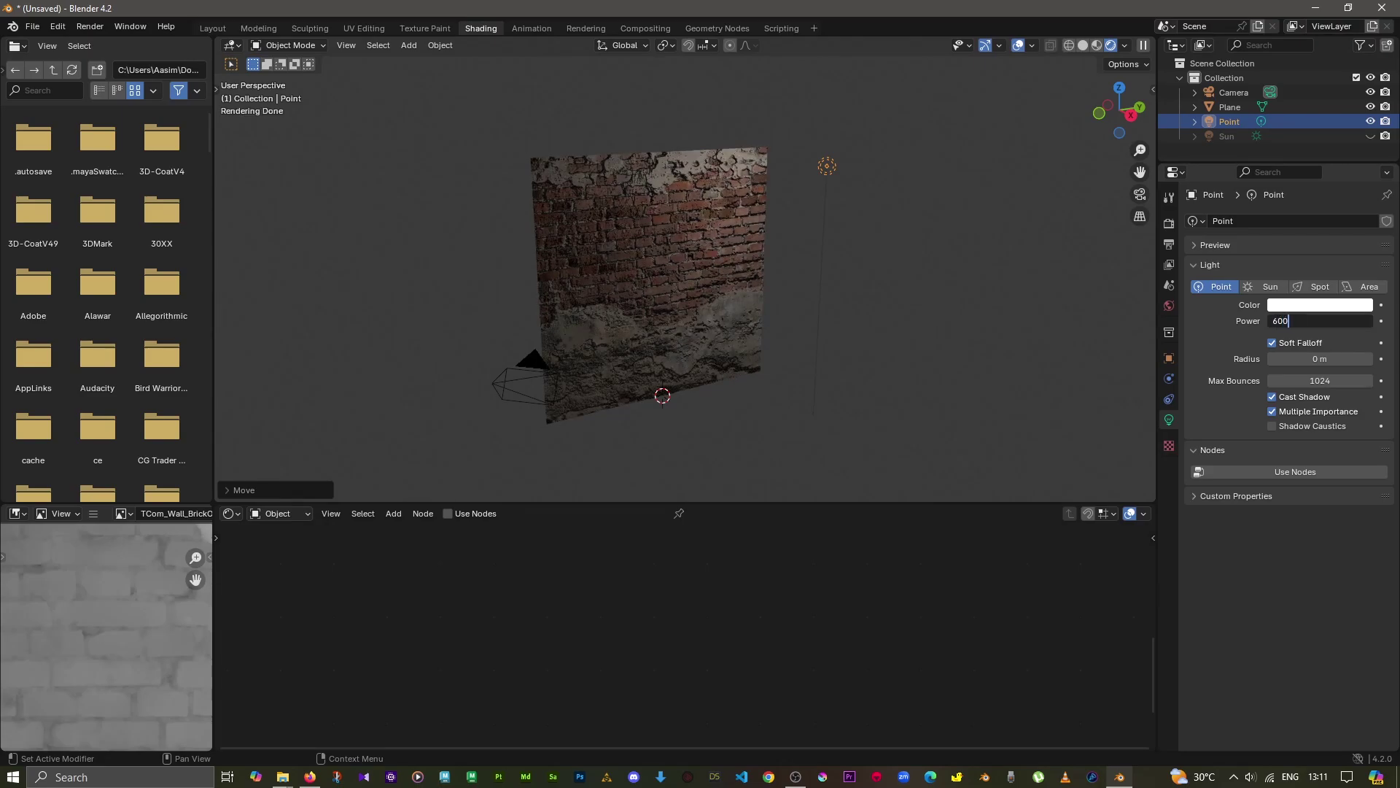
key(Return)
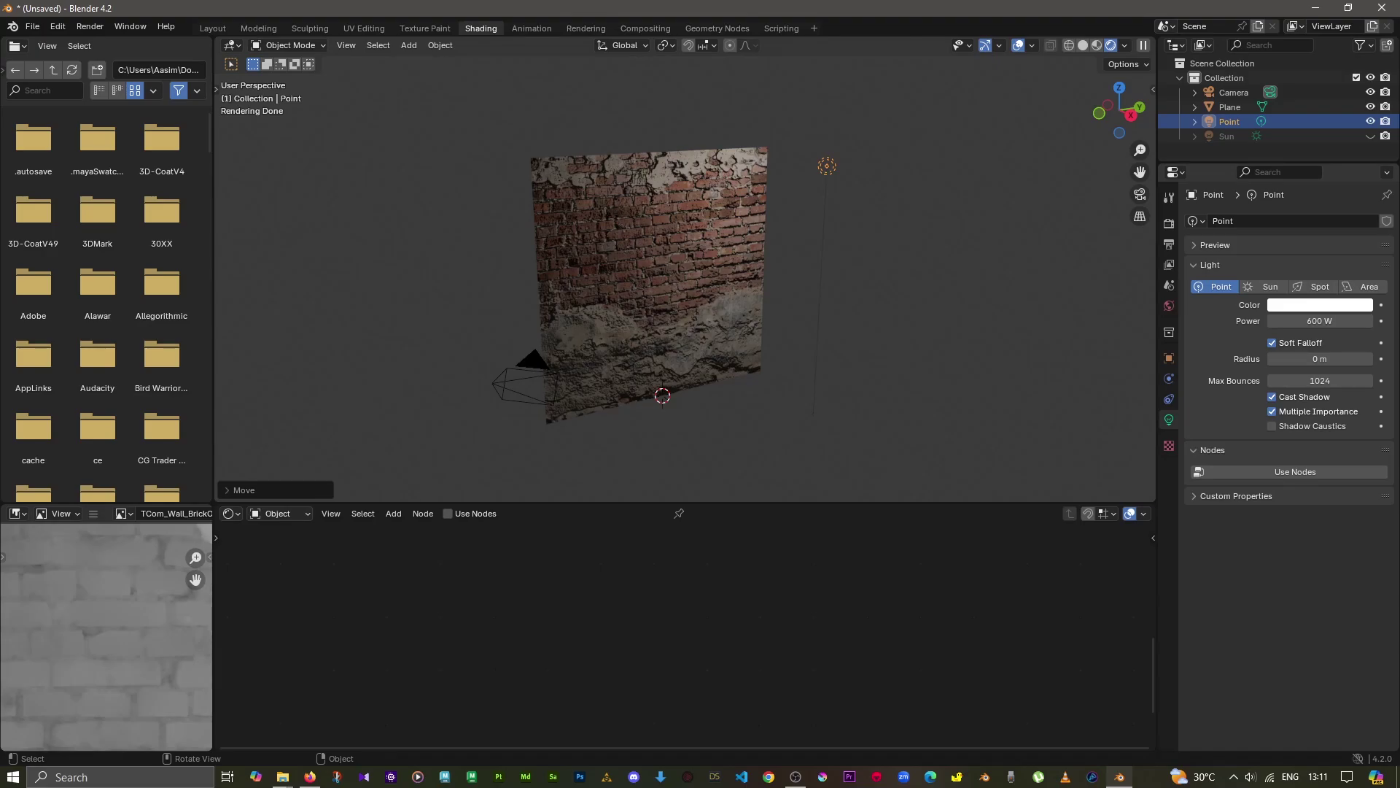
key(Return)
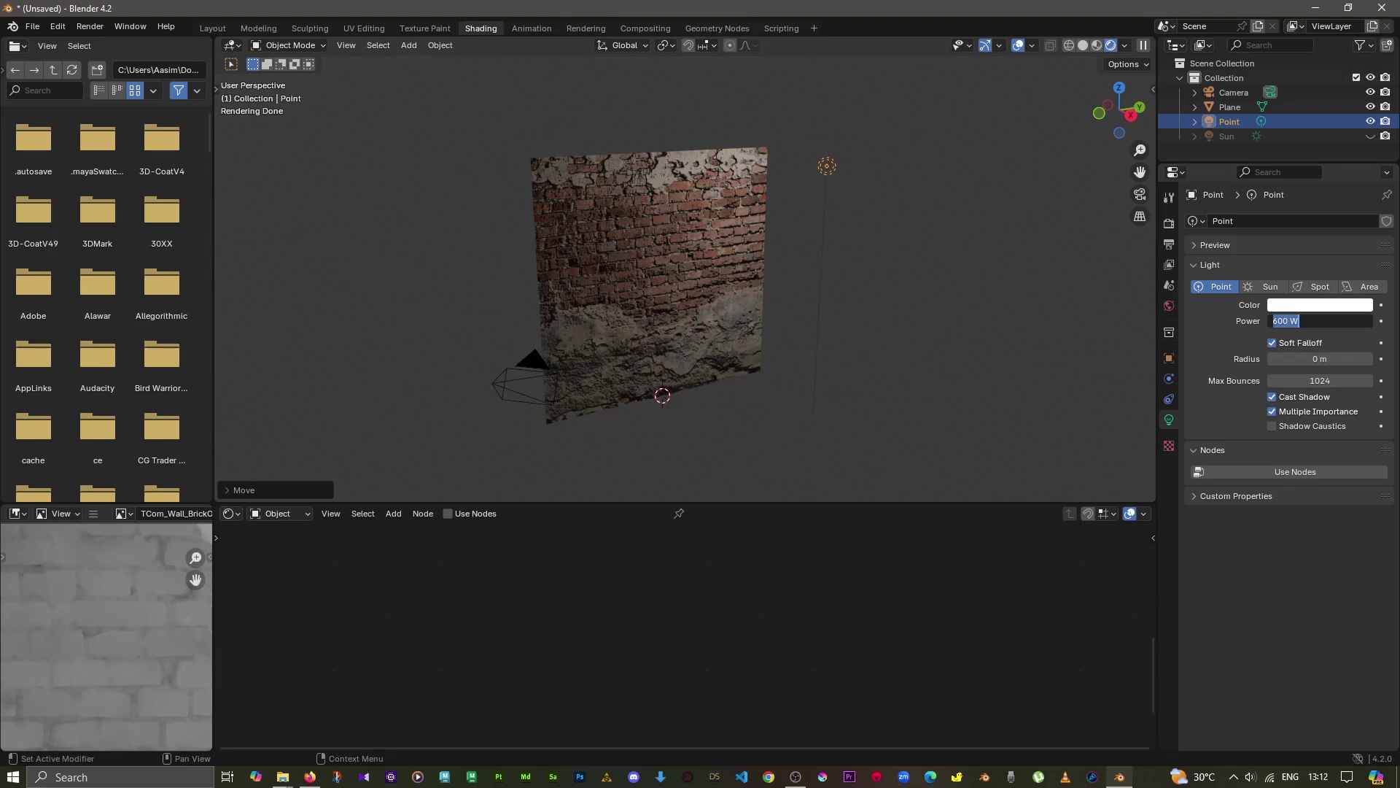
text(800)
key(Return)
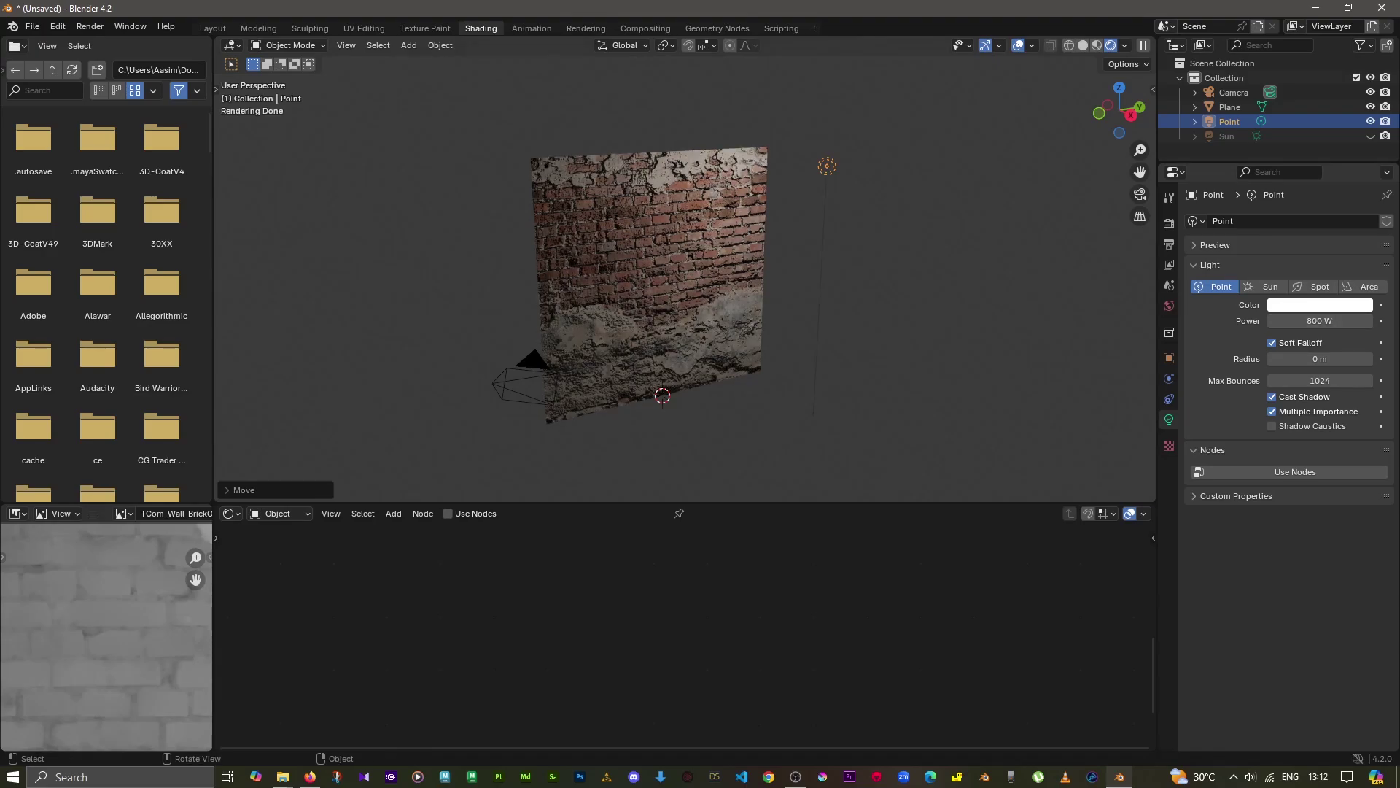
key(g)
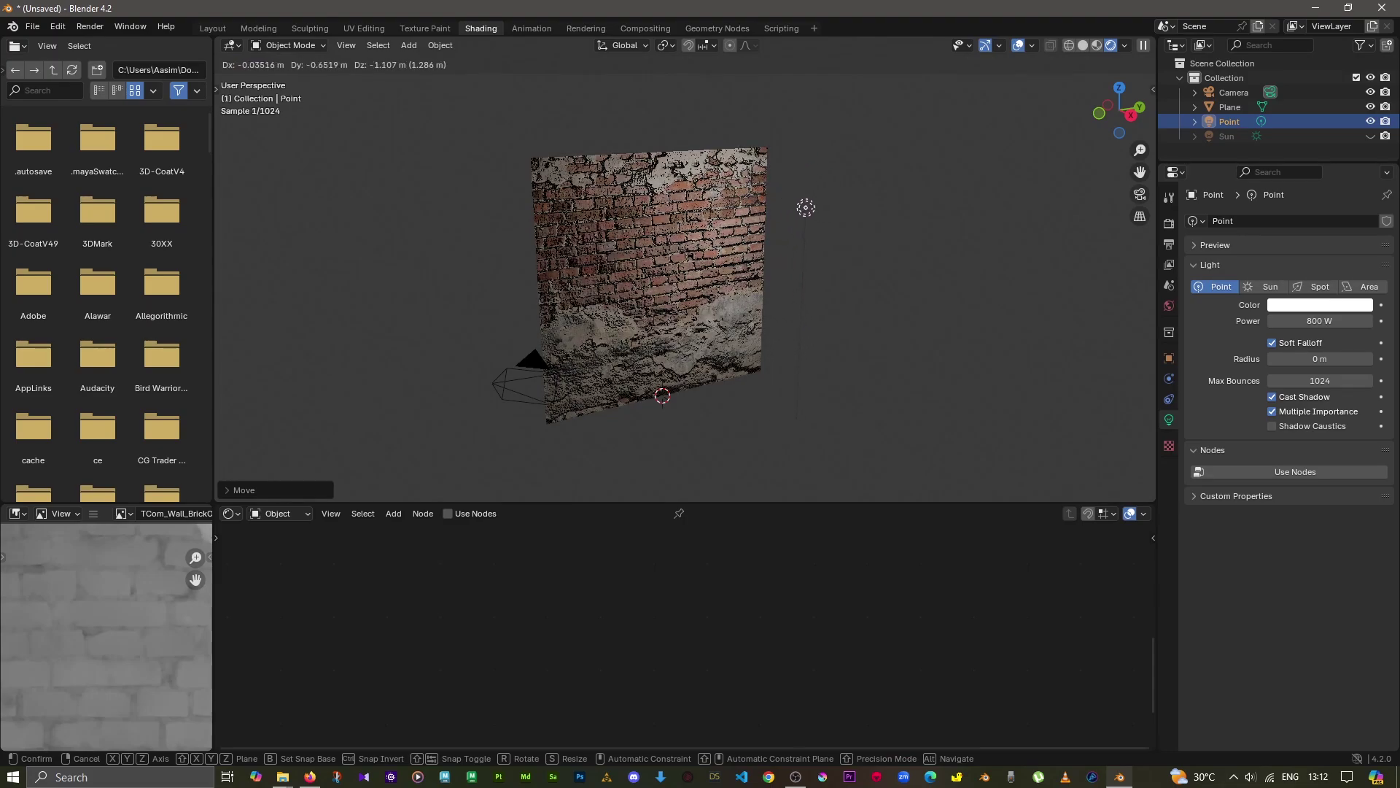
Reposition the point light higher above the wall, checking it from several angles.
key(Return)
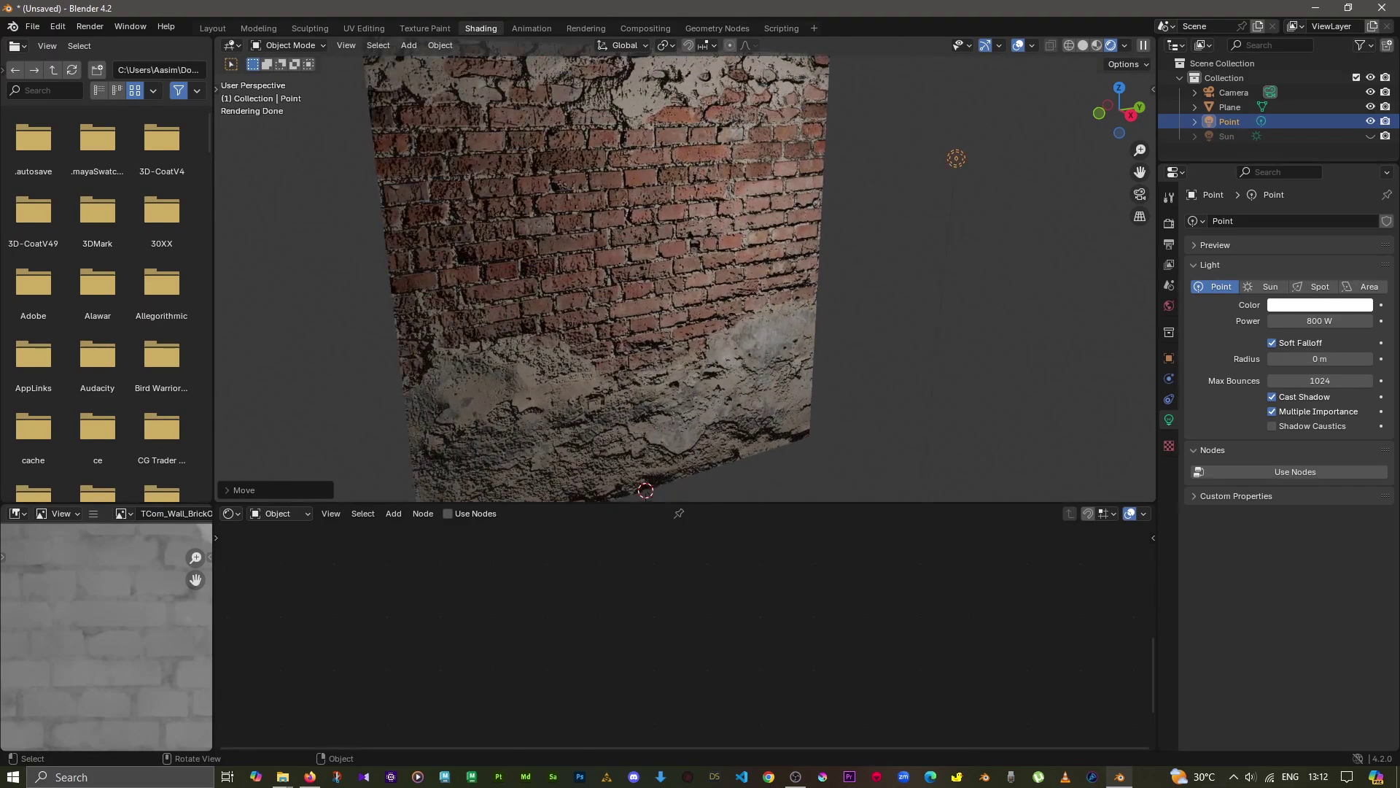
scroll(685, 277, down, 4)
middle_drag(685, 292, 657, 292)
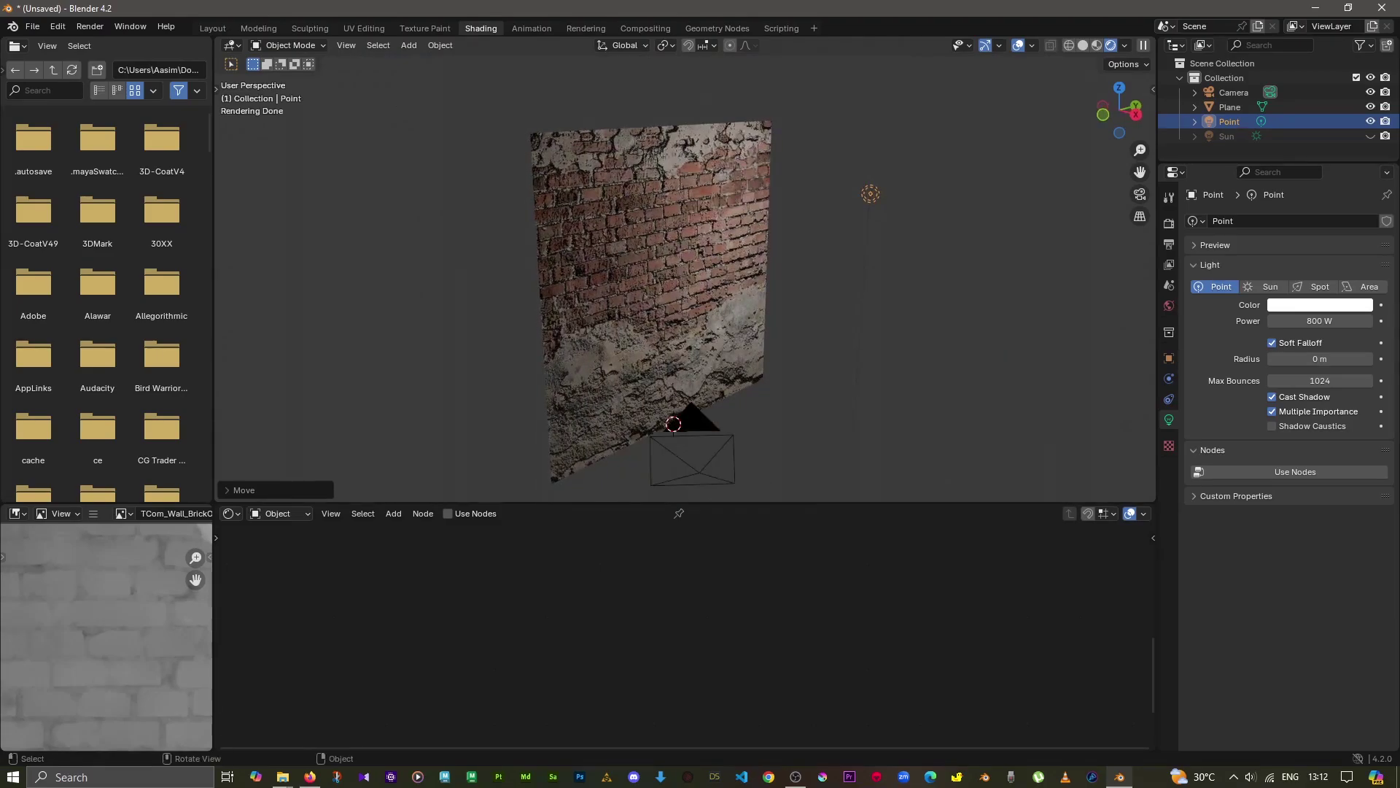
key(g)
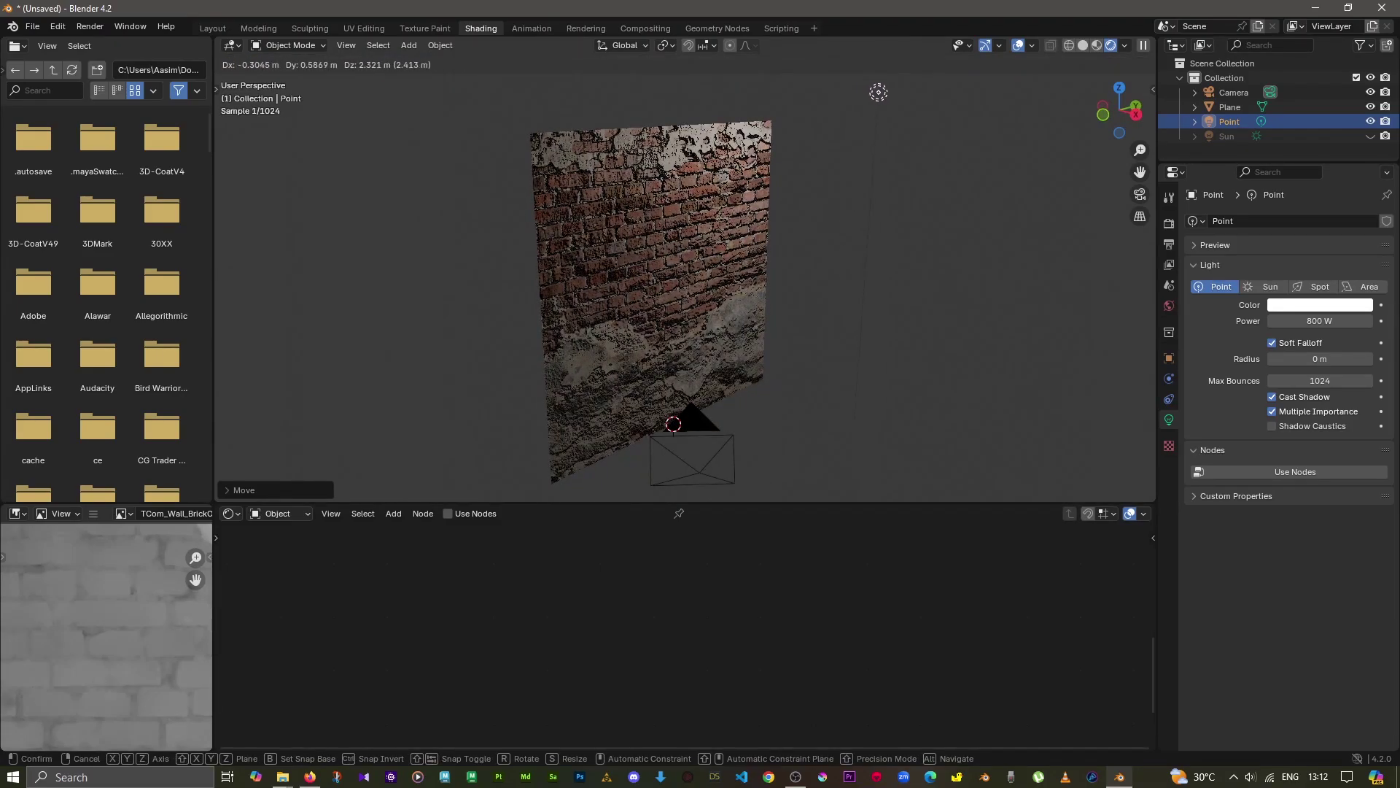
click(888, 90)
middle_drag(888, 91, 853, 90)
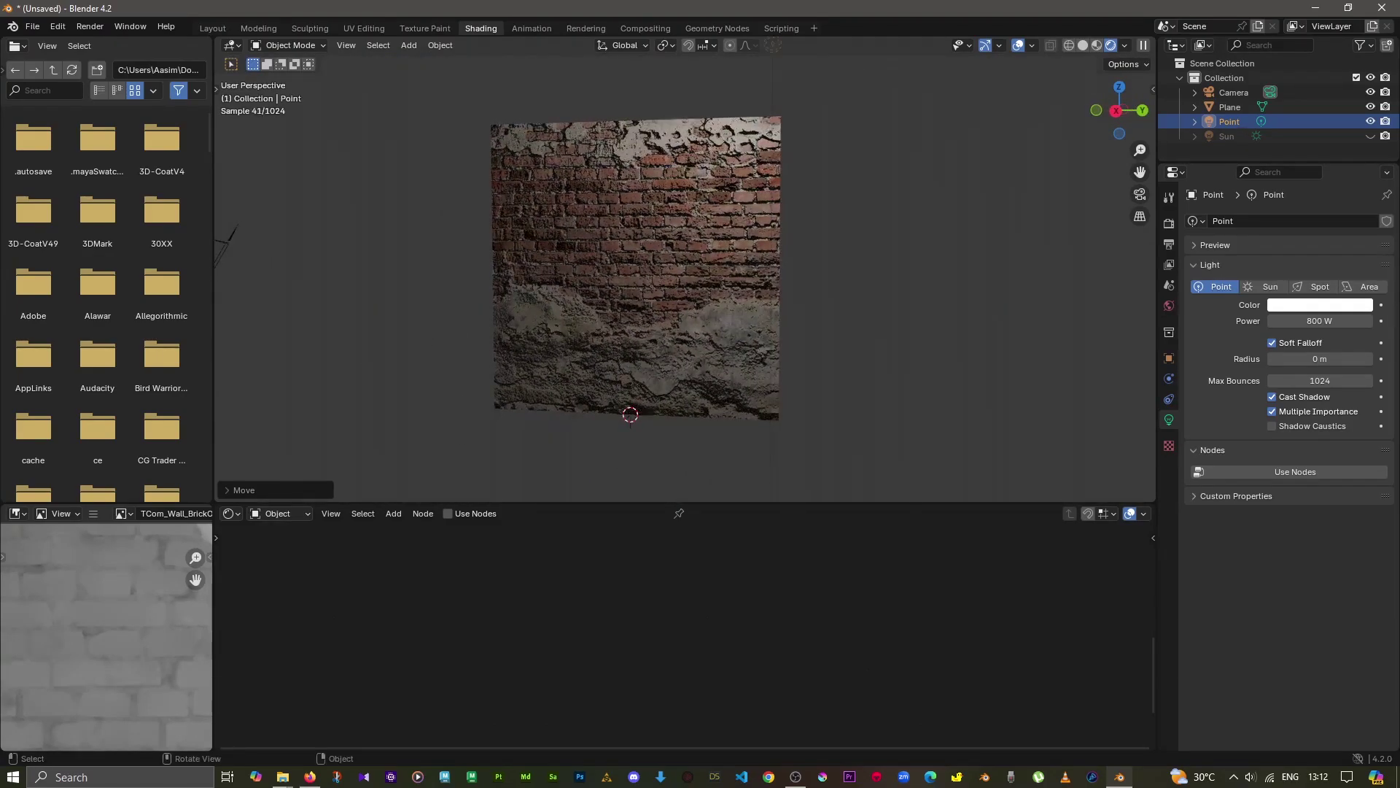
middle_drag(685, 292, 729, 292)
scroll(685, 284, up, 1)
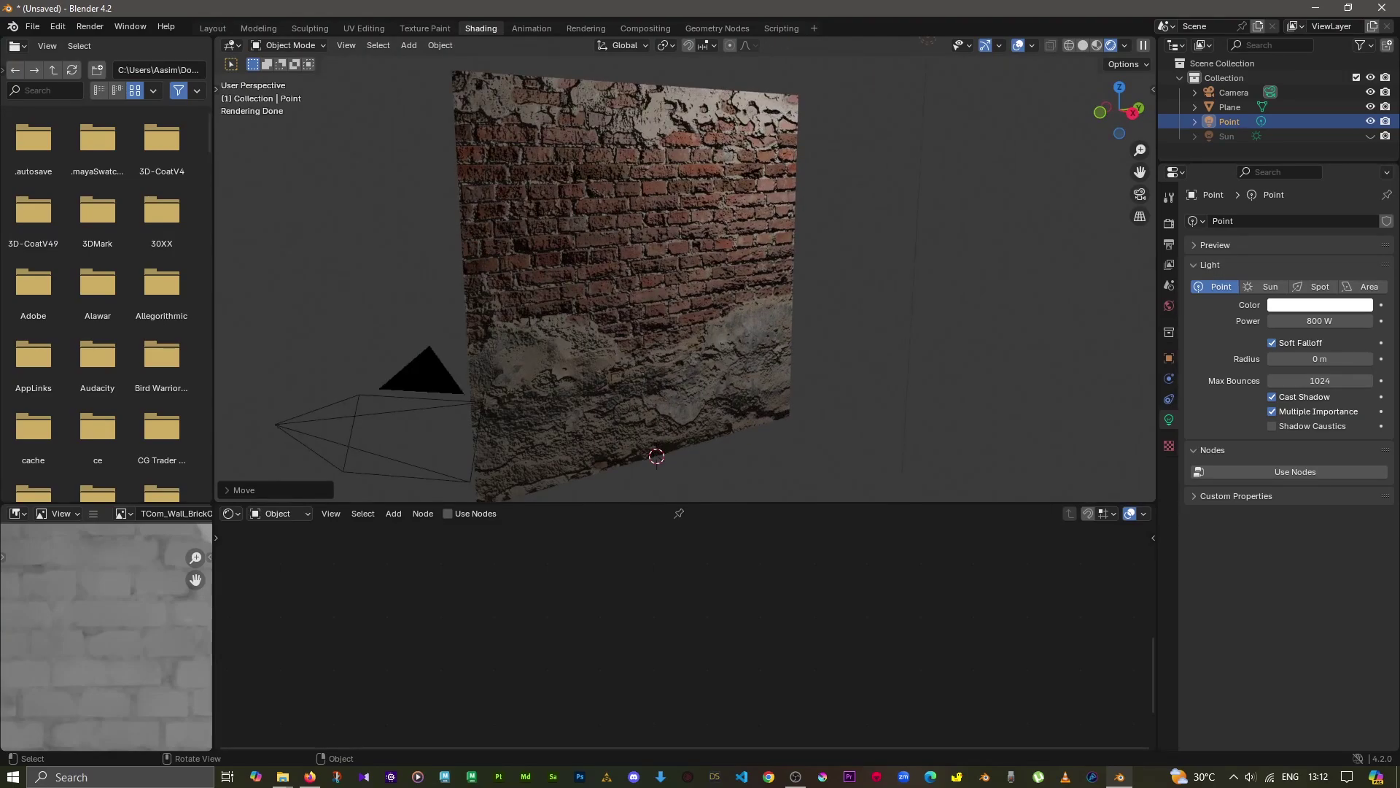
Show the Cycles render sampling settings and raise the point light further.
click(1169, 223)
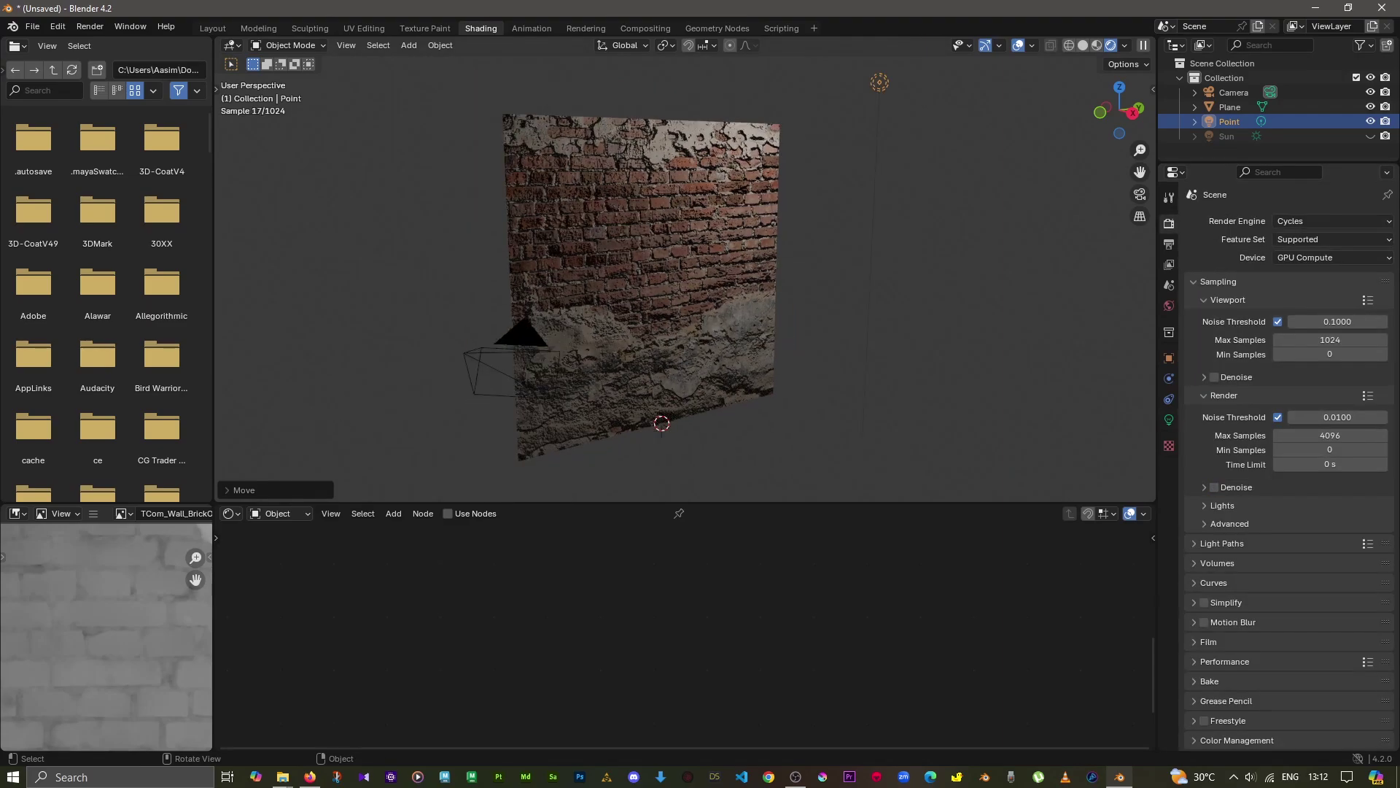
middle_drag(685, 292, 751, 301)
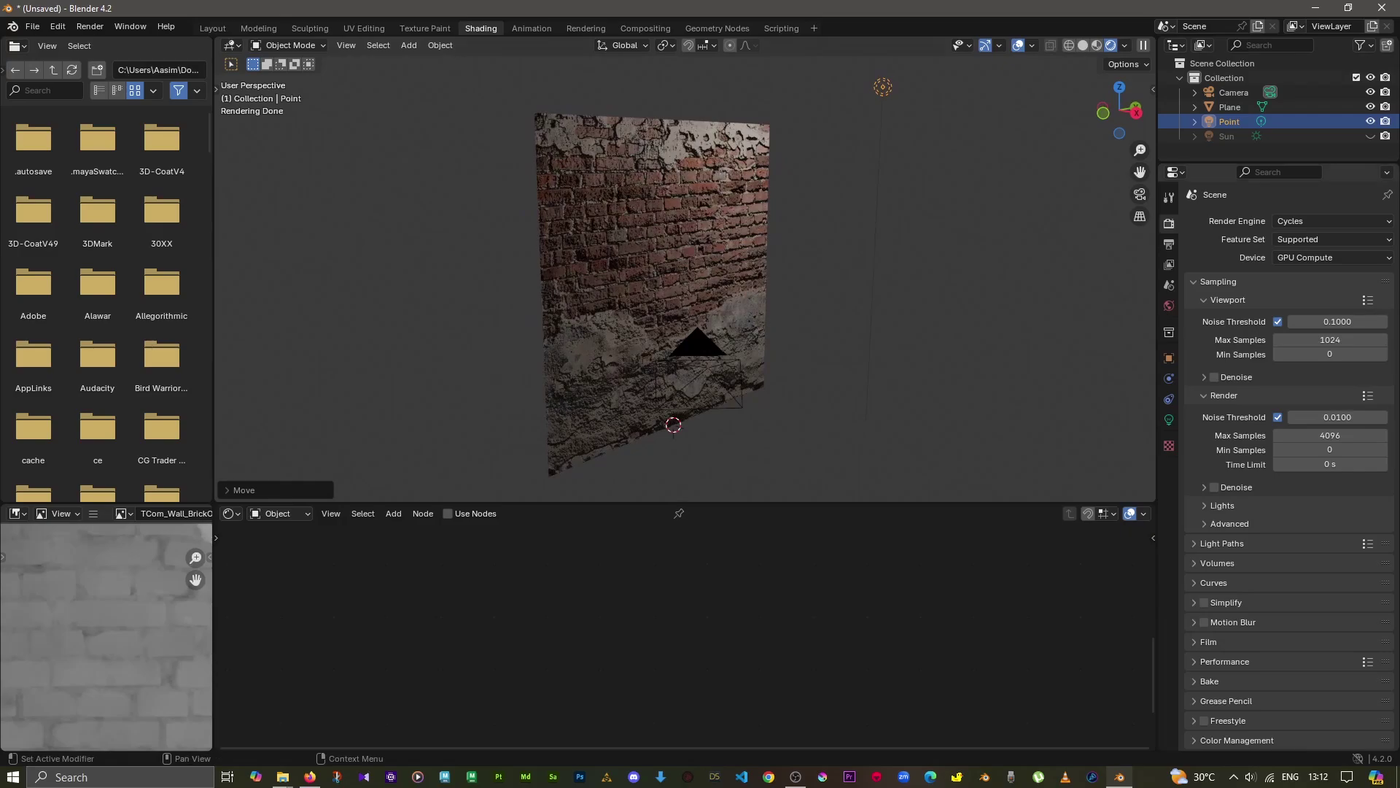
middle_drag(657, 292, 627, 291)
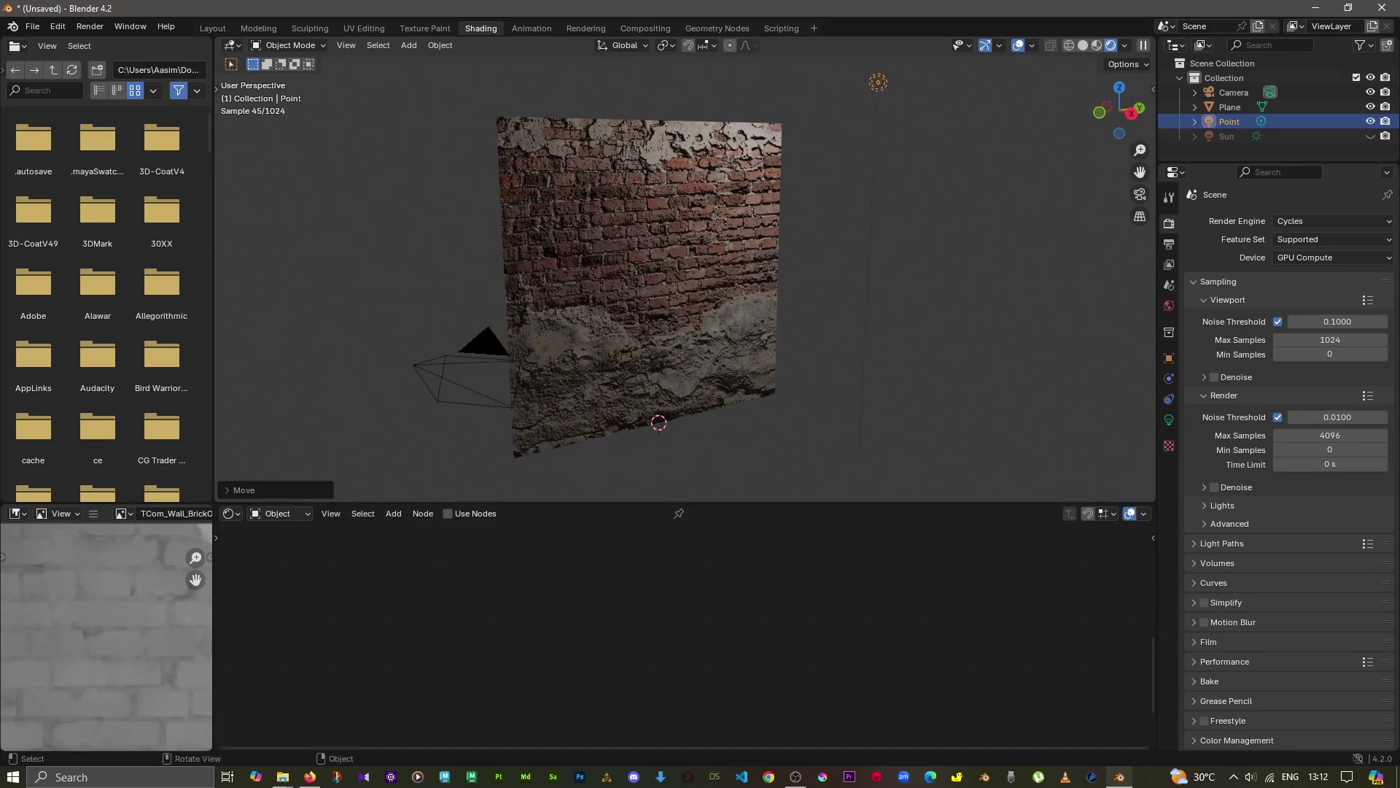
key(g)
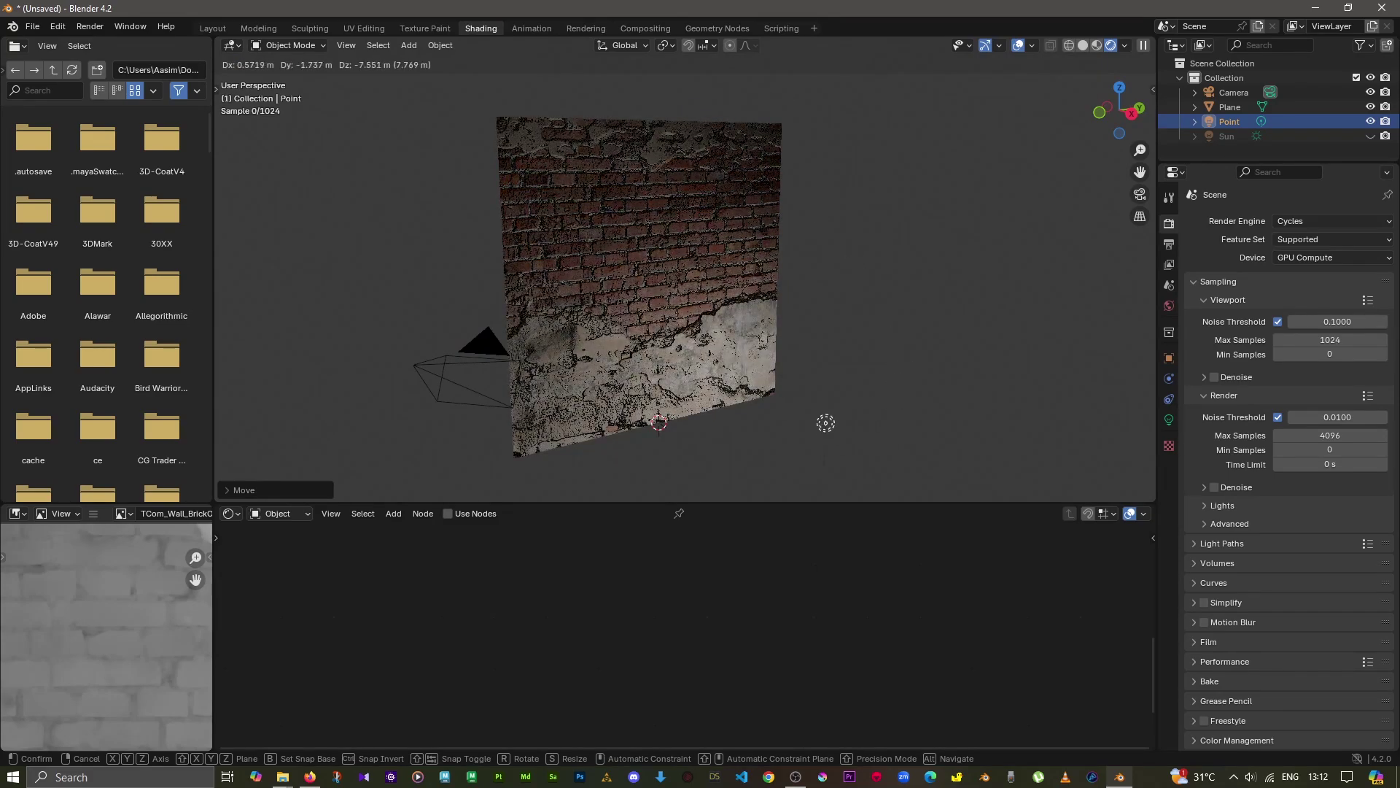
click(910, 129)
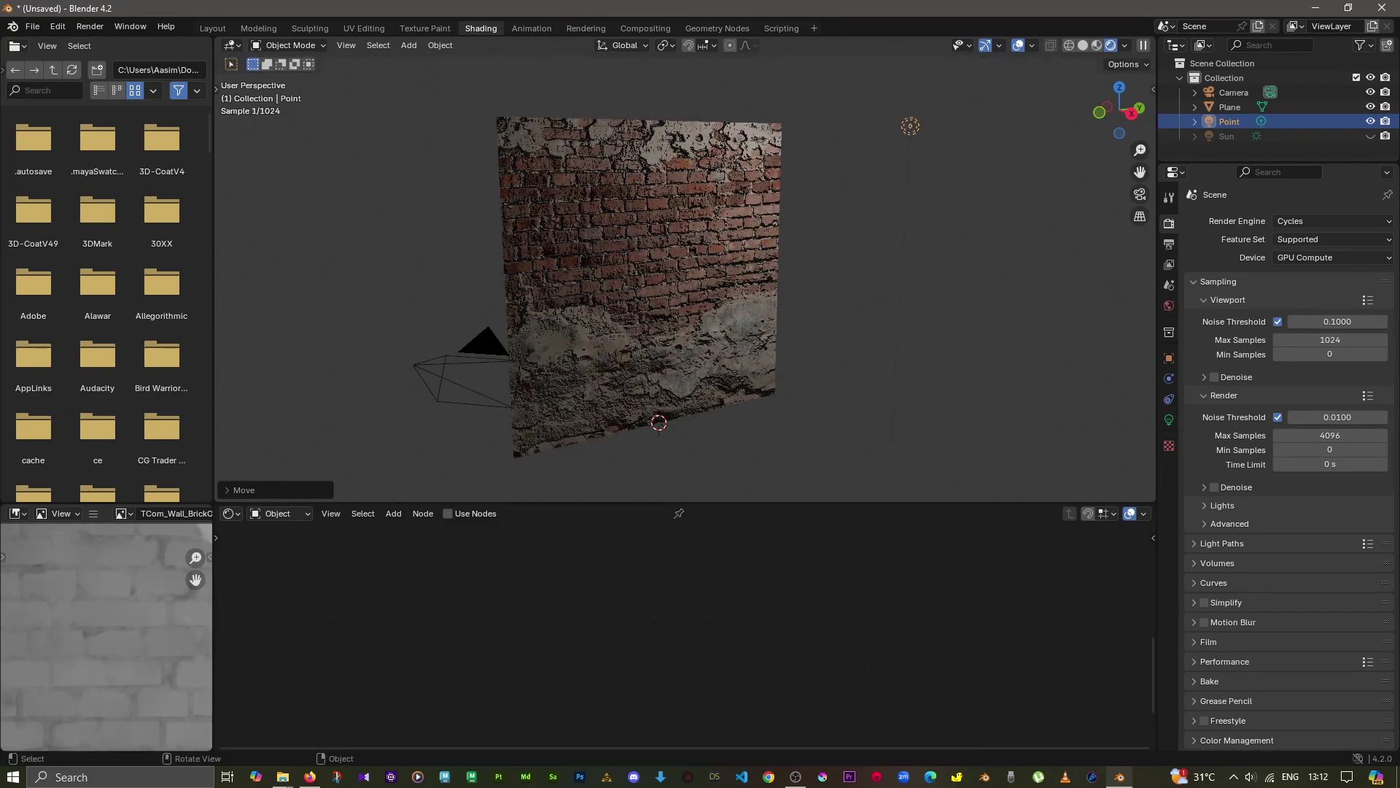
middle_drag(910, 129, 992, 132)
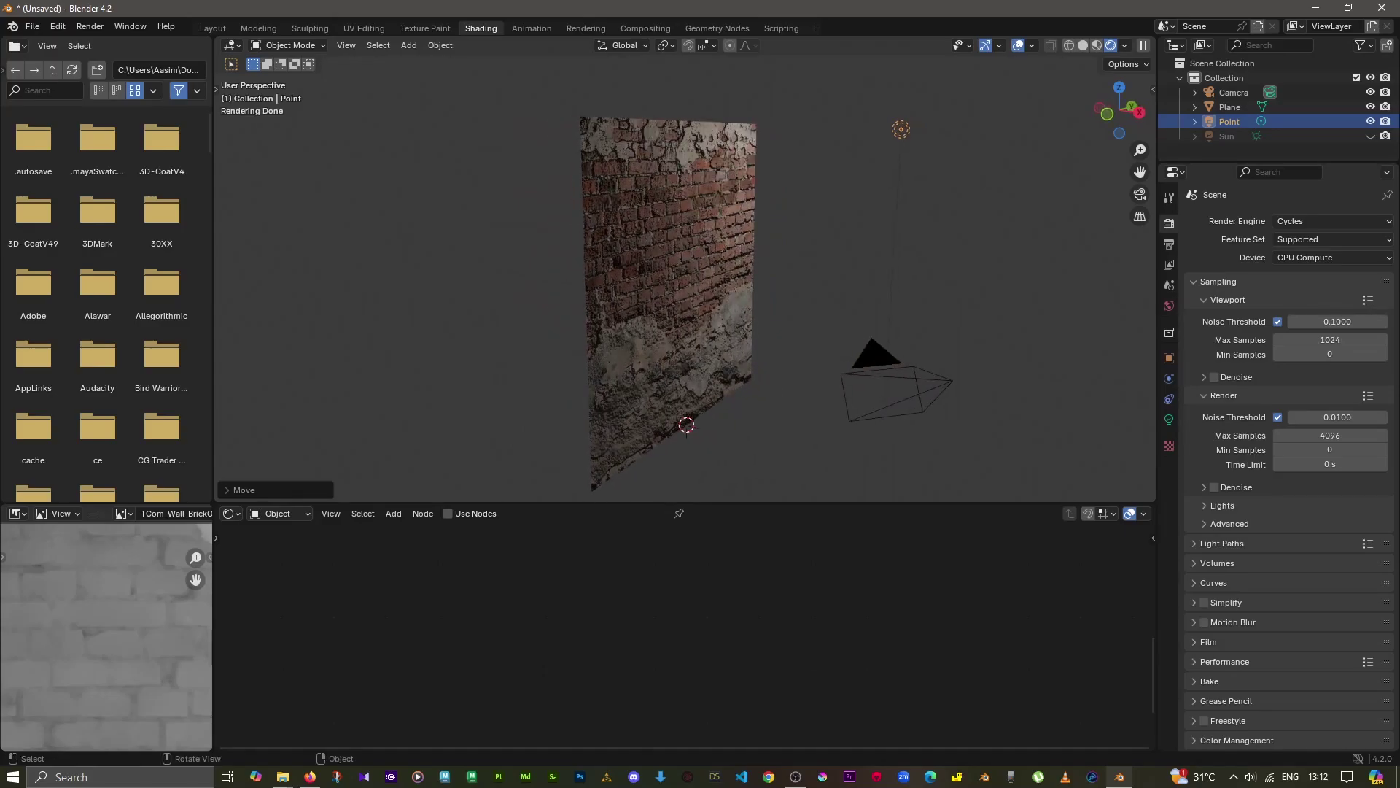
Select the wall plane to show its Brick wall material nodes and view the wall face-on.
click(668, 292)
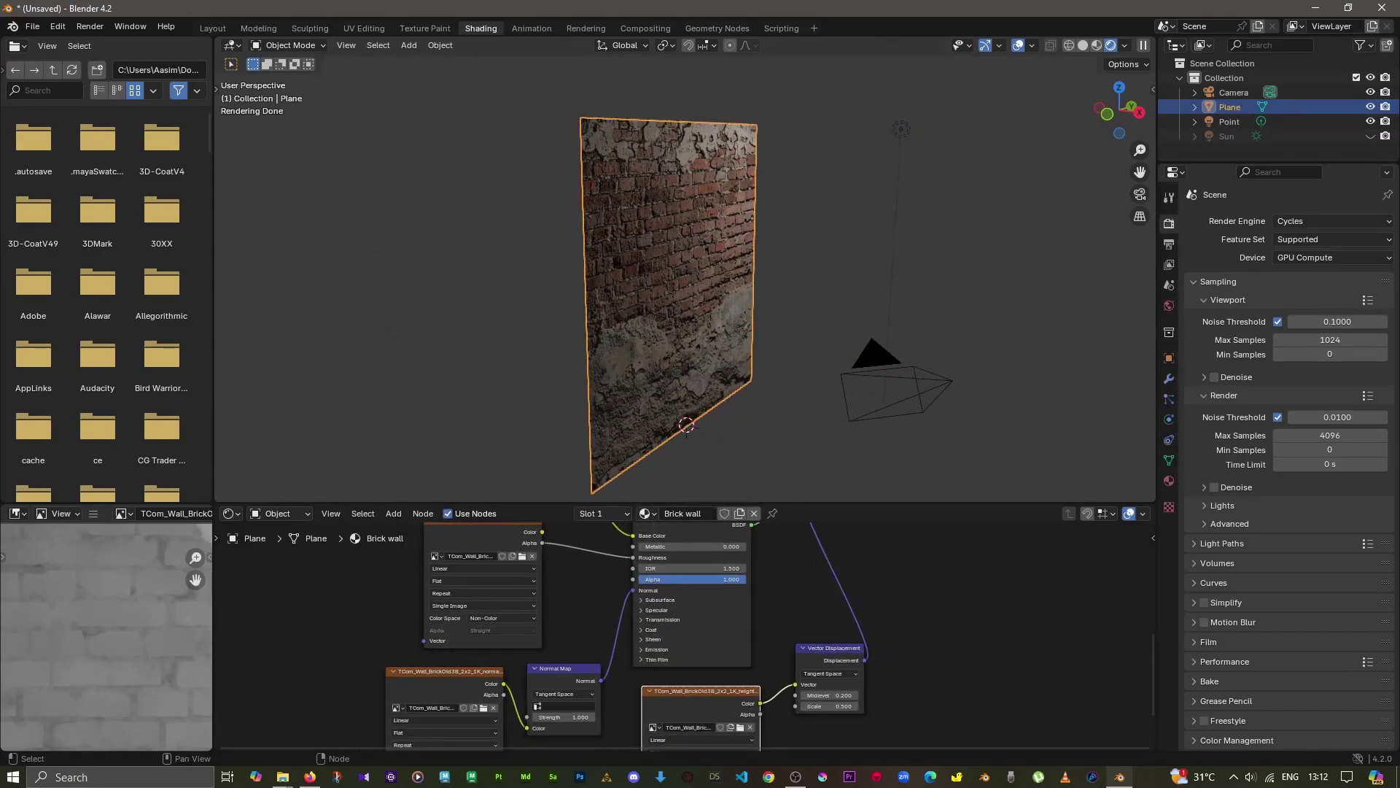
scroll(687, 639, up, 1)
scroll(687, 639, up, 1)
scroll(687, 638, up, 1)
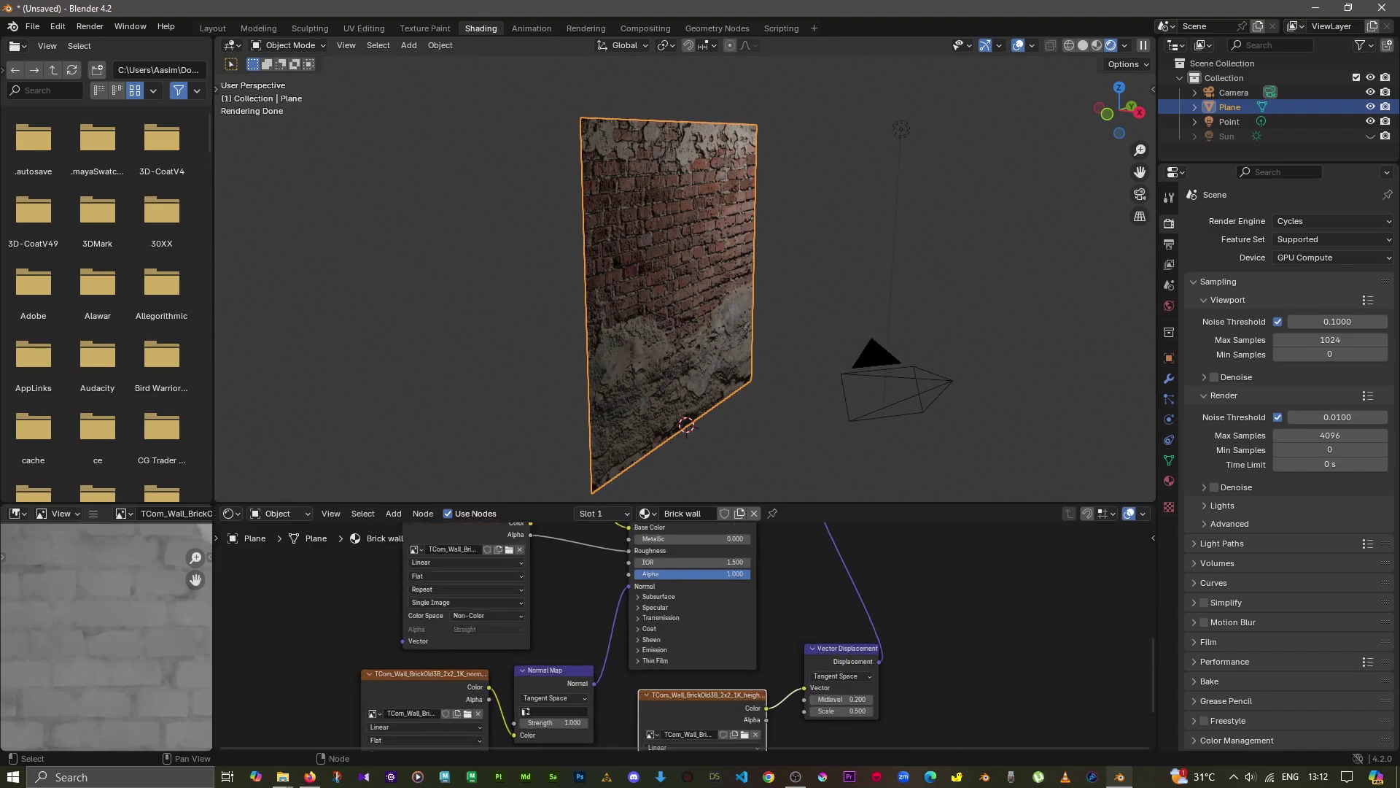
scroll(687, 639, up, 1)
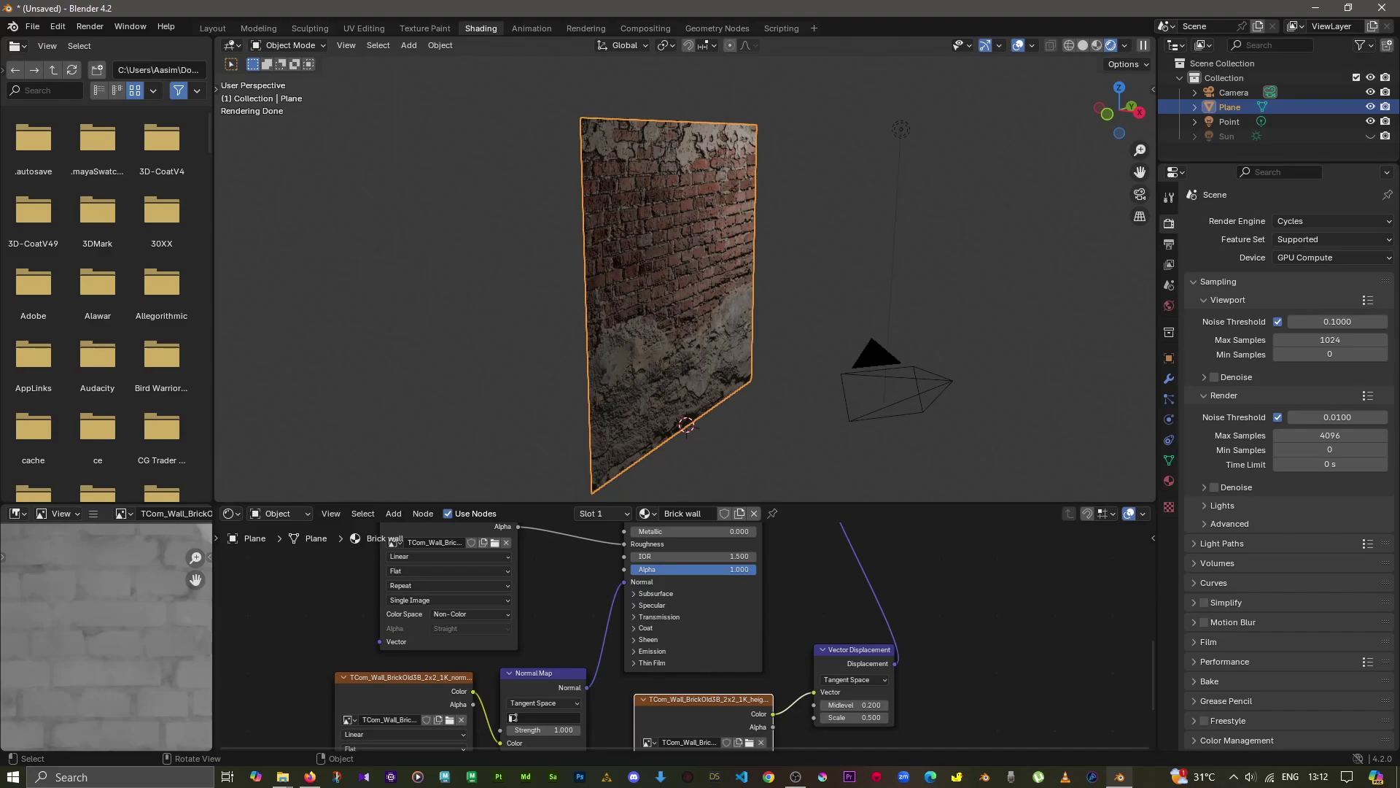
mouse_move(729, 292)
middle_down()
mouse_move(598, 299)
mouse_move(714, 291)
middle_up()
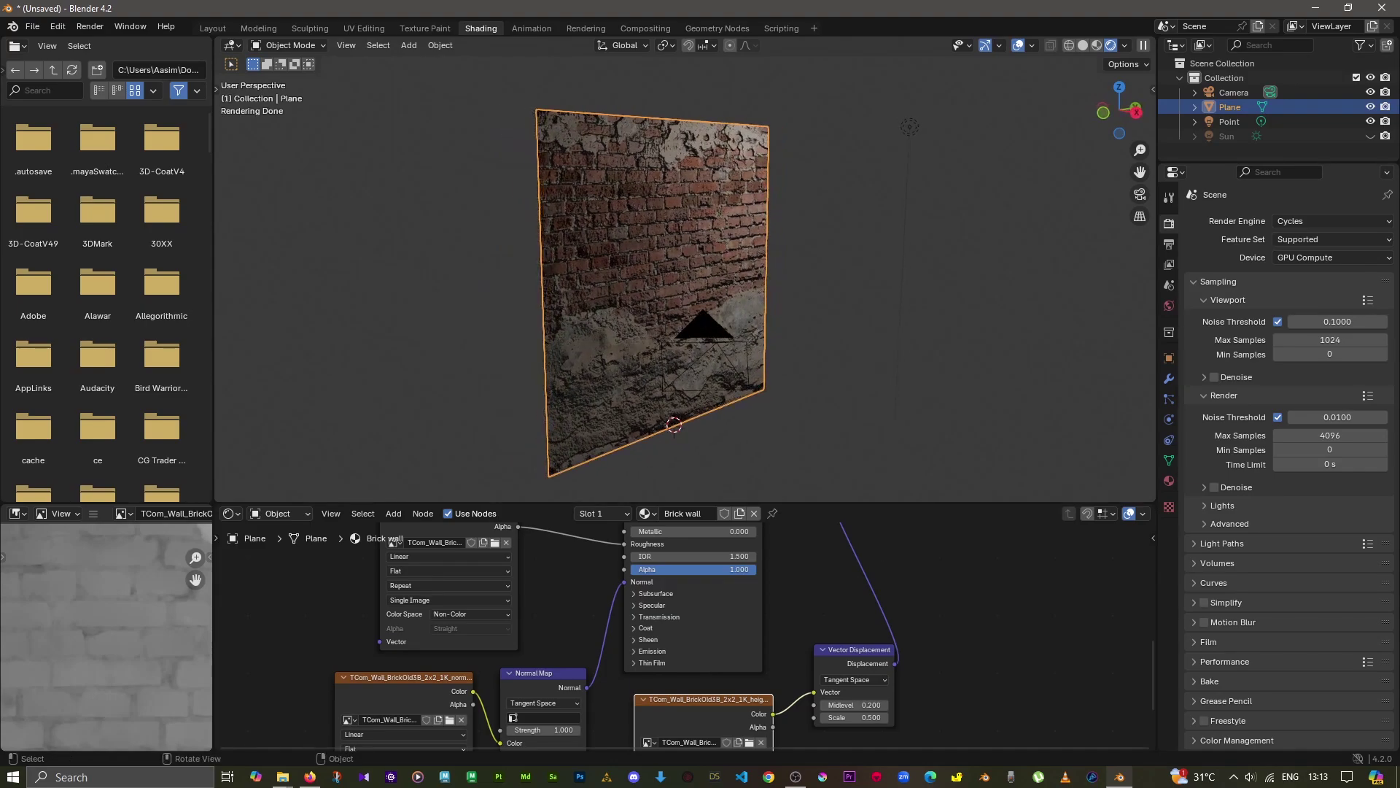
Review the Brick wall material's Displacement and Bump settings, then view the plane's empty modifier list.
click(1169, 480)
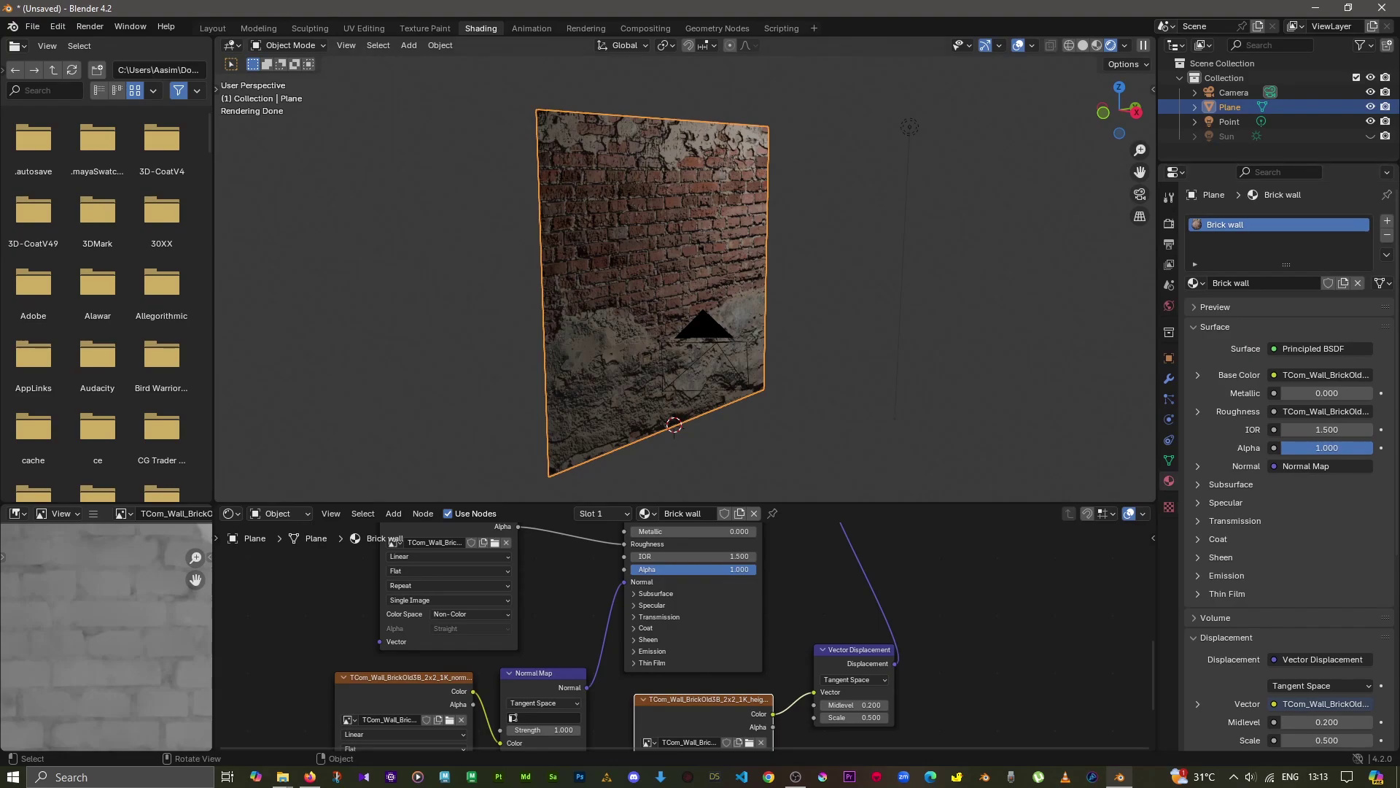
scroll(1287, 474, down, 3)
scroll(1287, 474, down, 3)
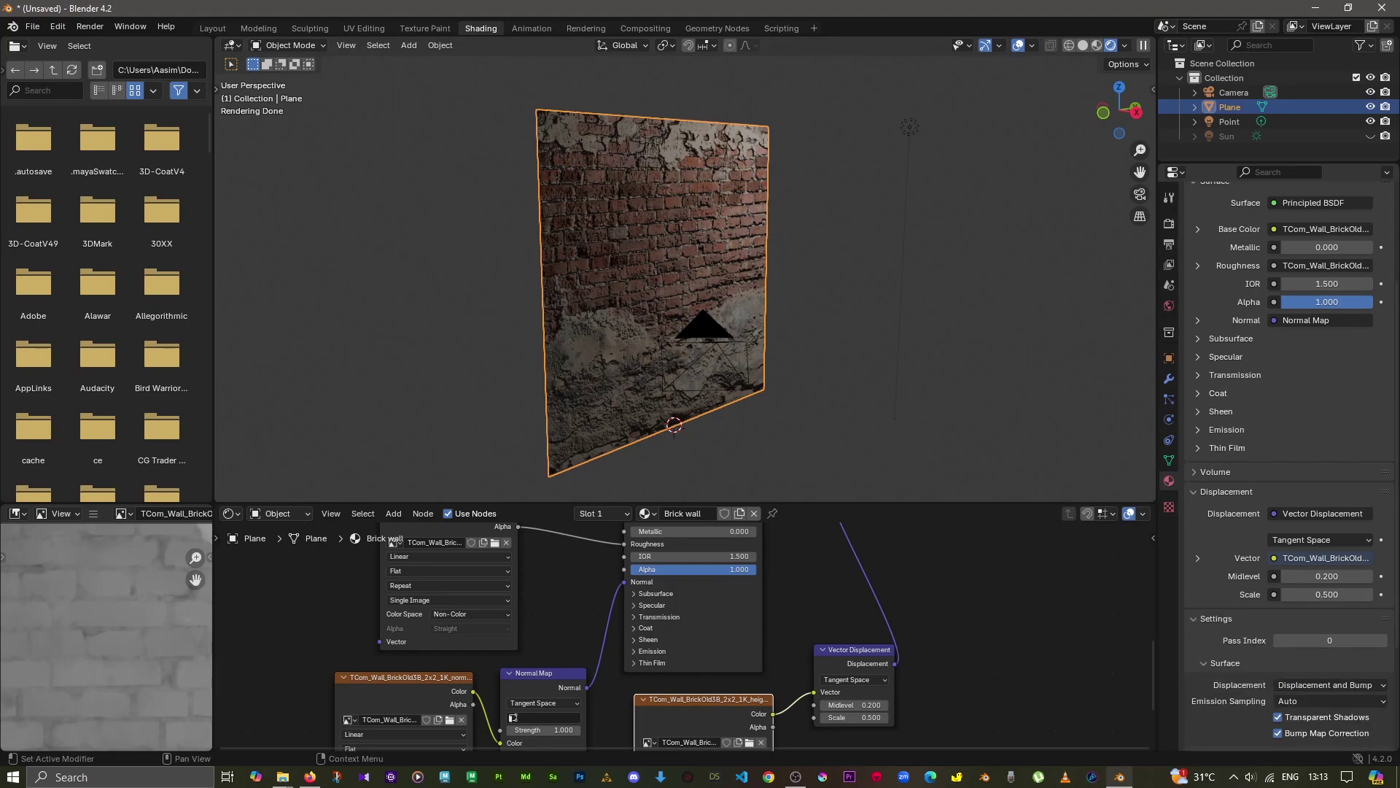
scroll(1287, 474, down, 2)
scroll(1288, 474, down, 2)
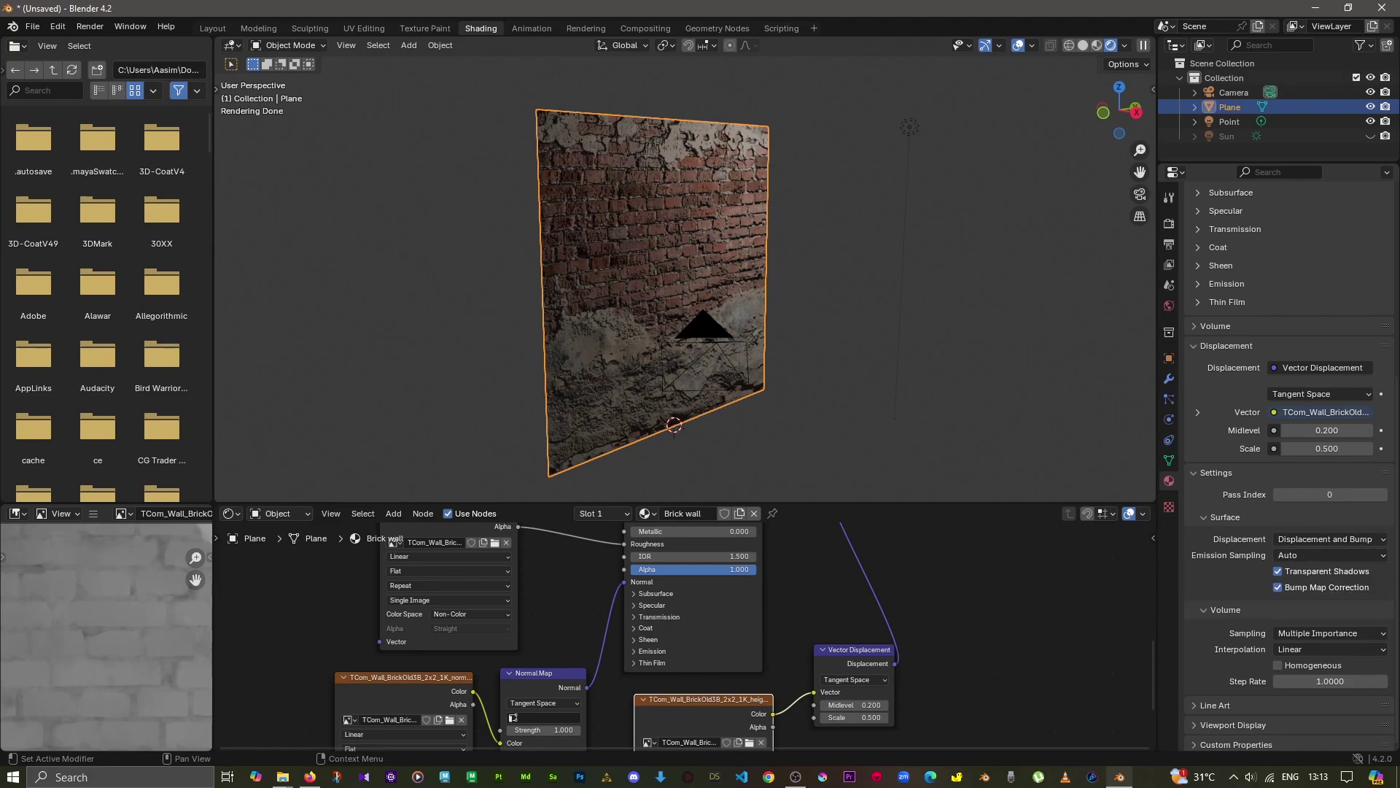
scroll(1287, 466, up, 4)
scroll(1287, 466, up, 3)
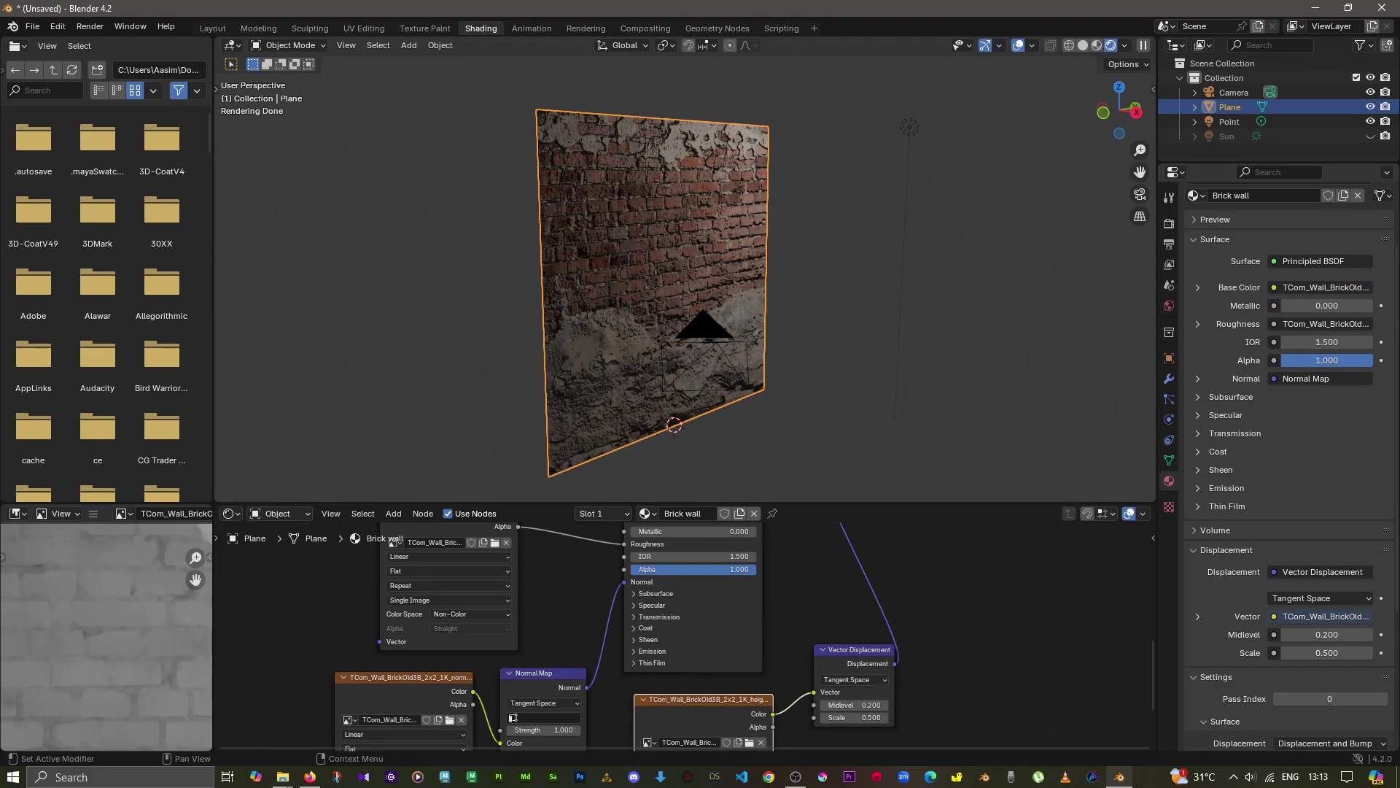
click(1169, 379)
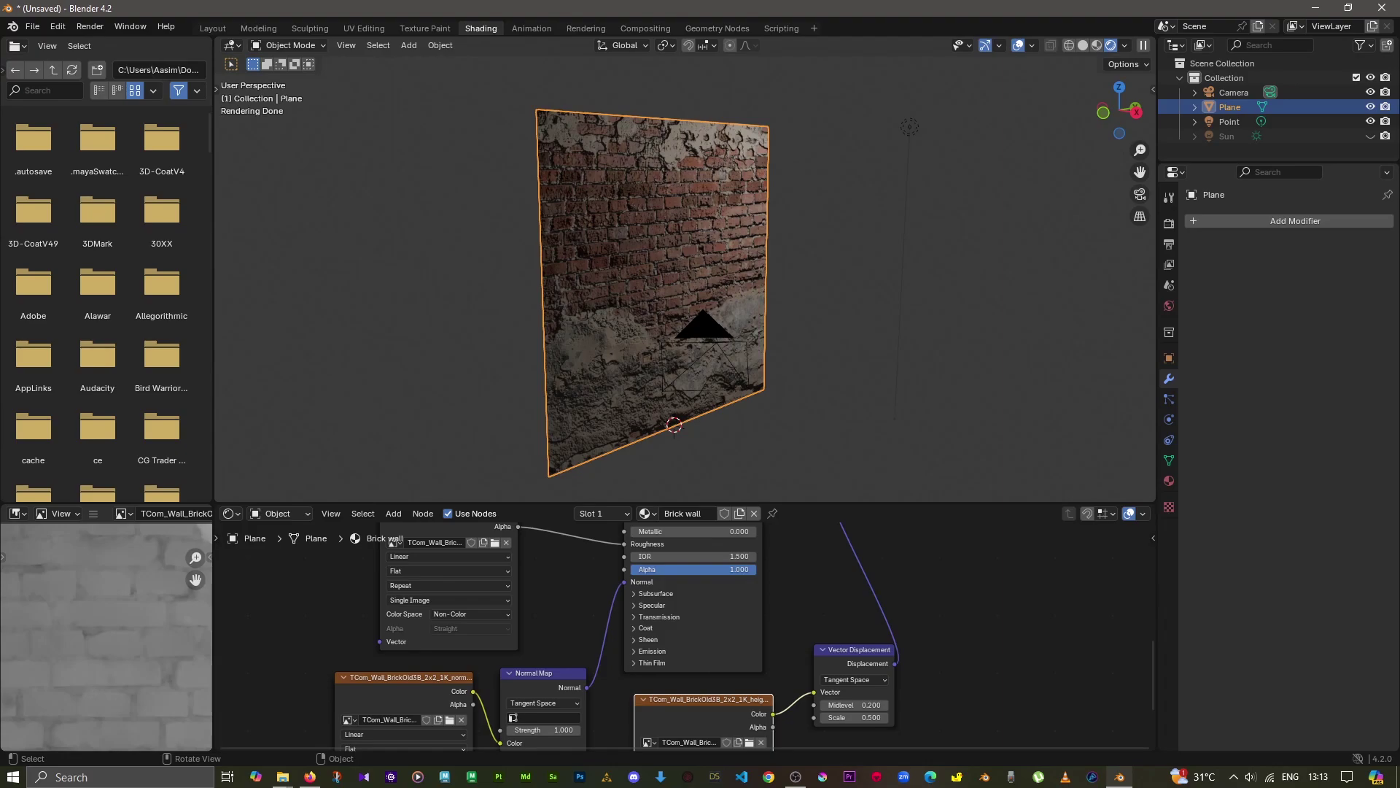
Enter Edit Mode on the plane and select its whole face in face-select mode.
key(Tab)
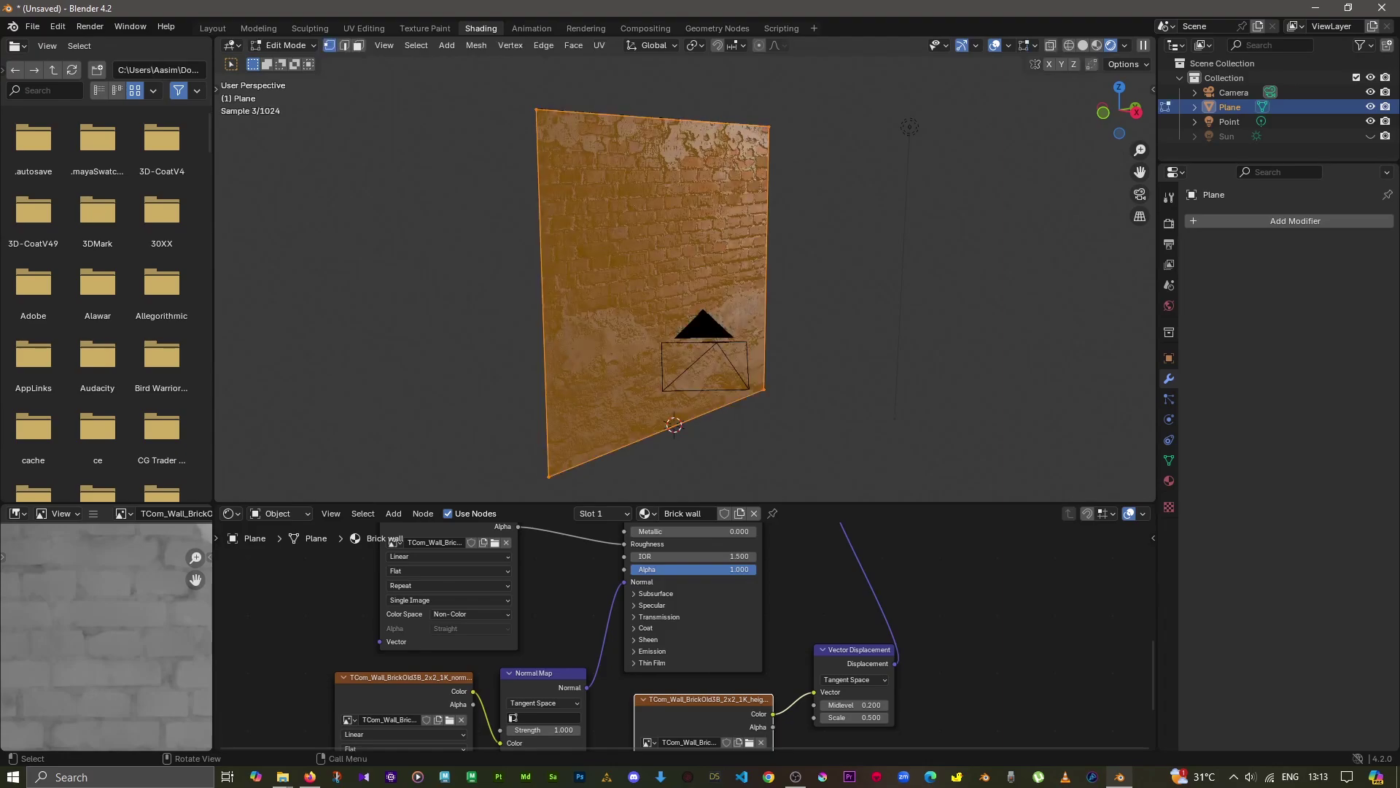
key(alt+a)
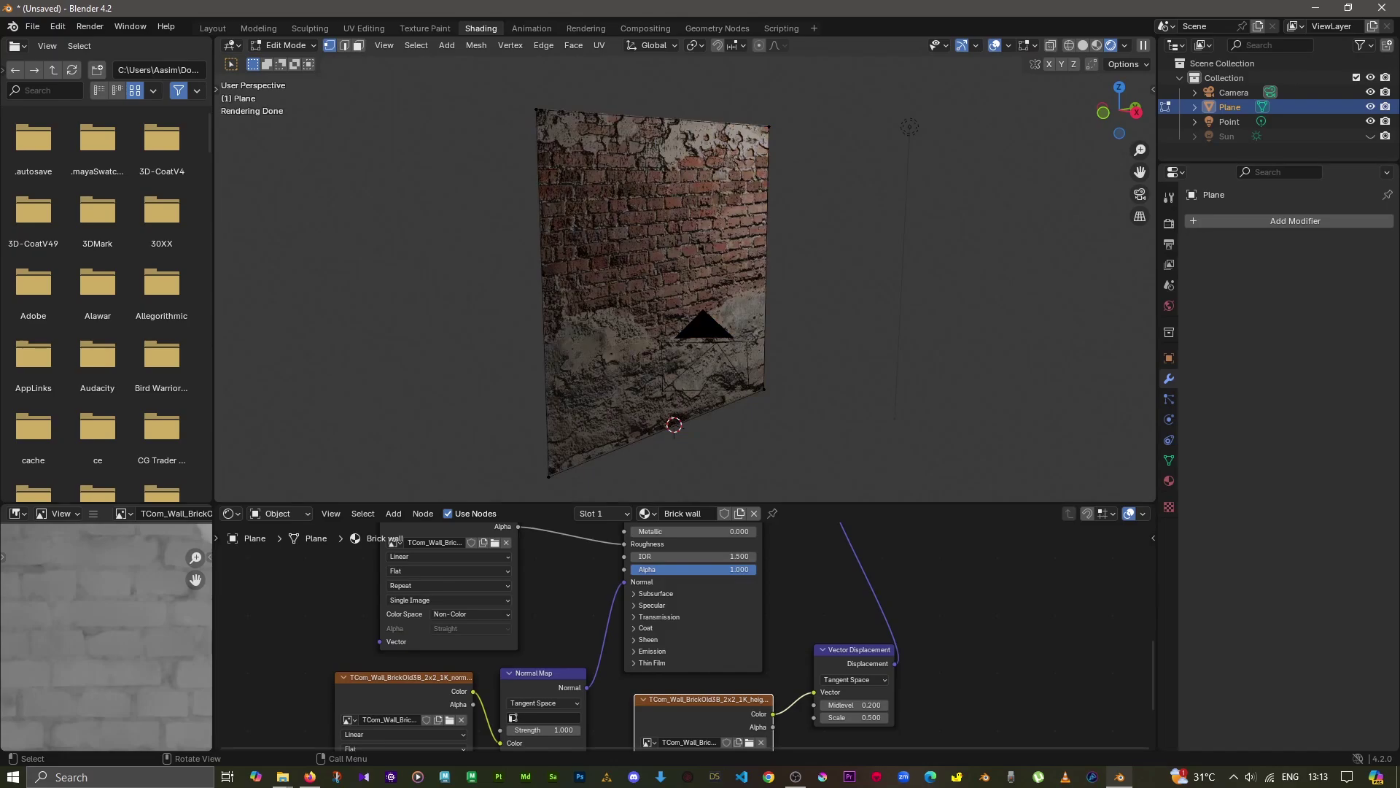
key(Tab)
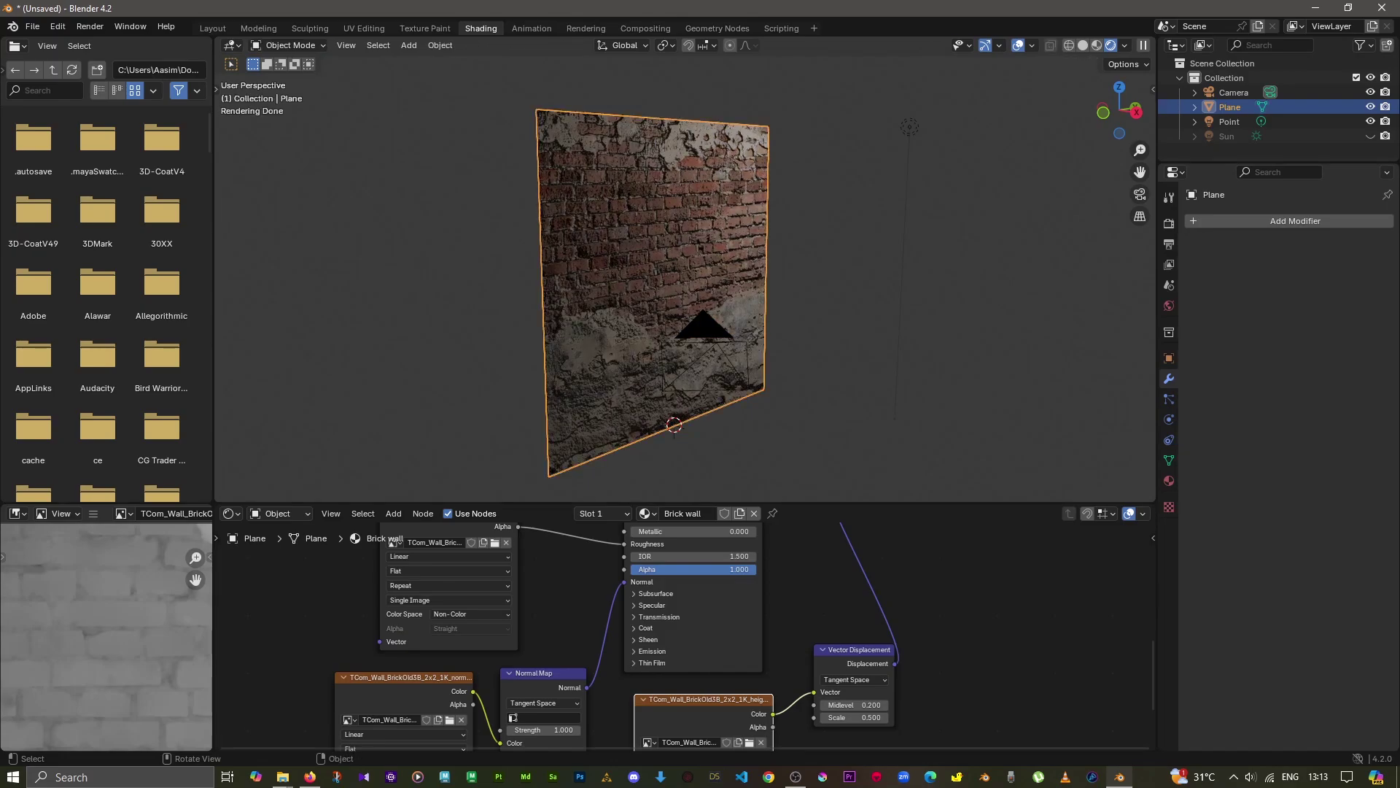
key(Tab)
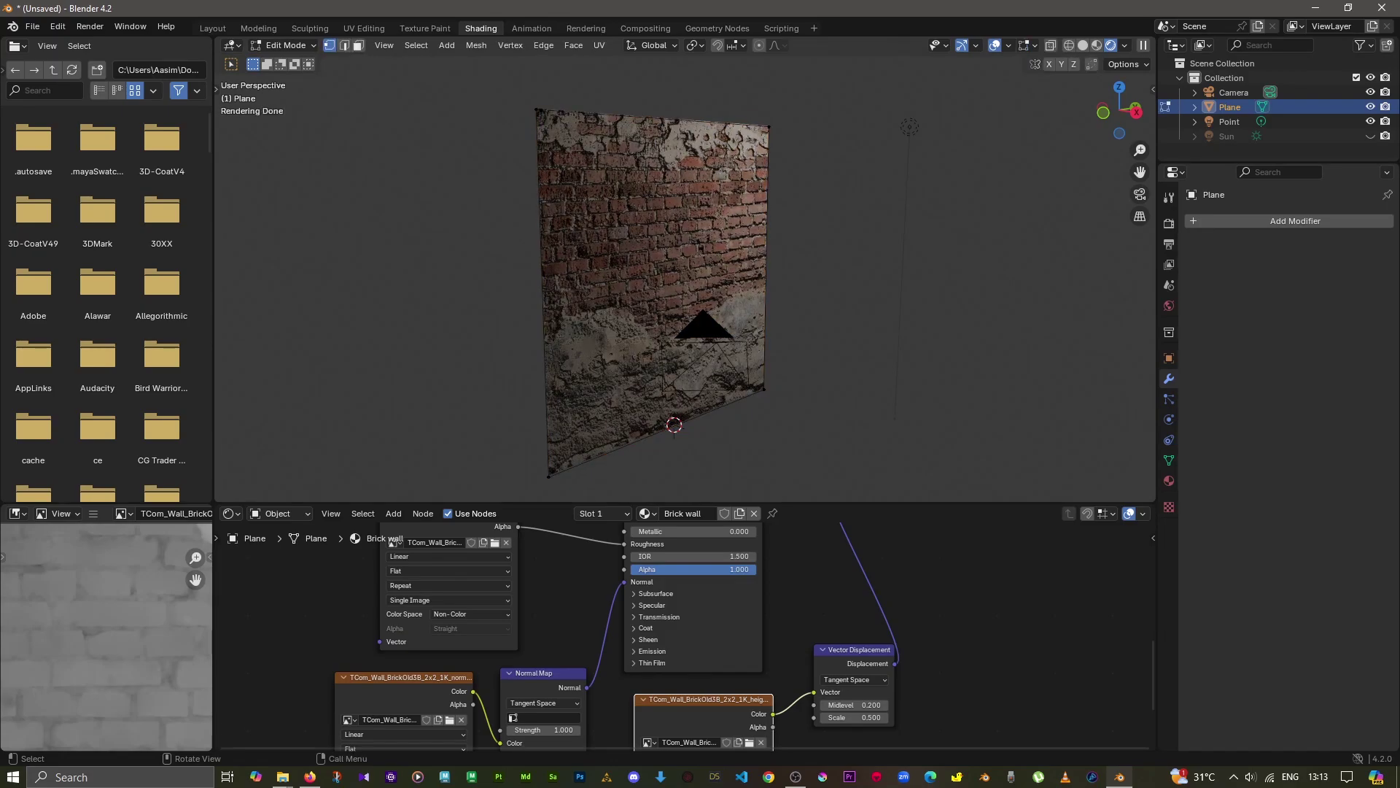
key(3)
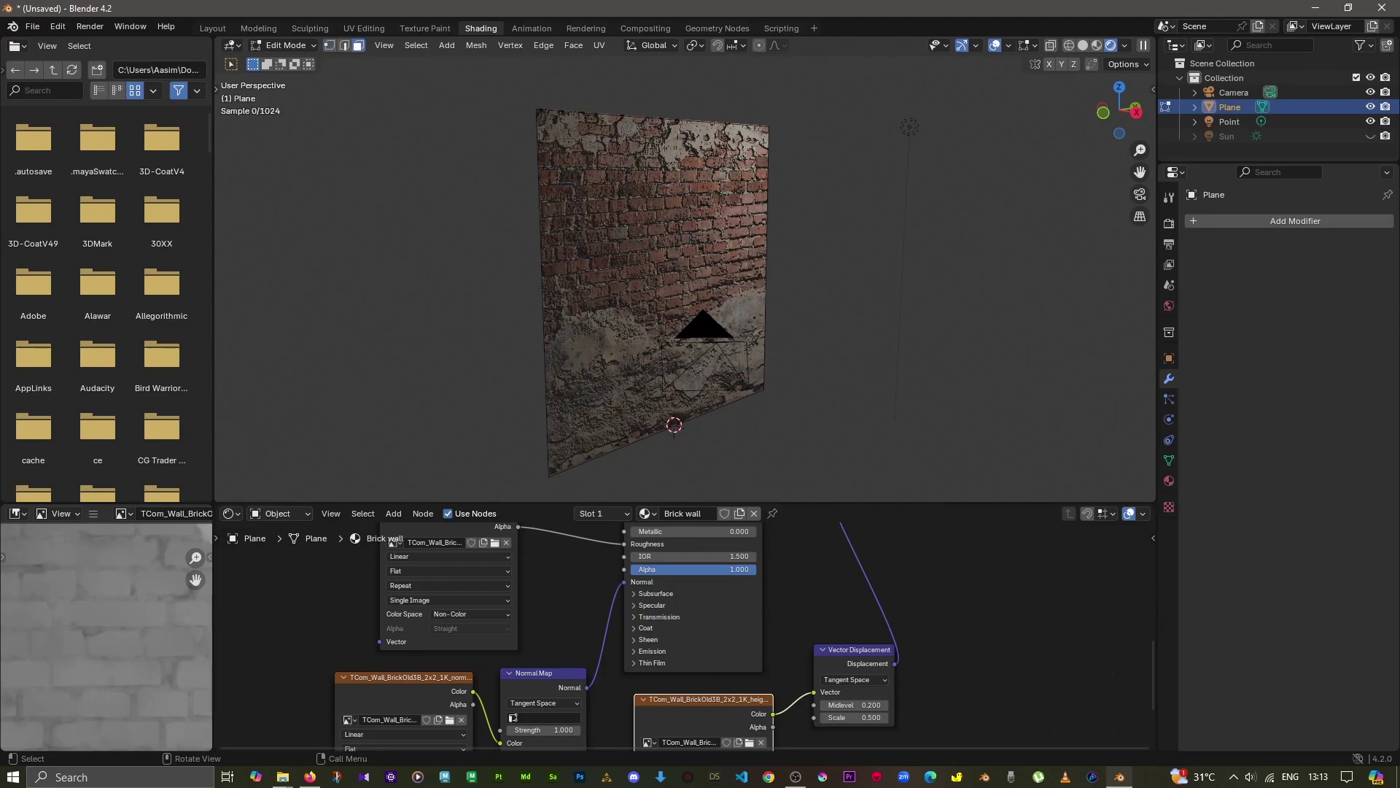
key(a)
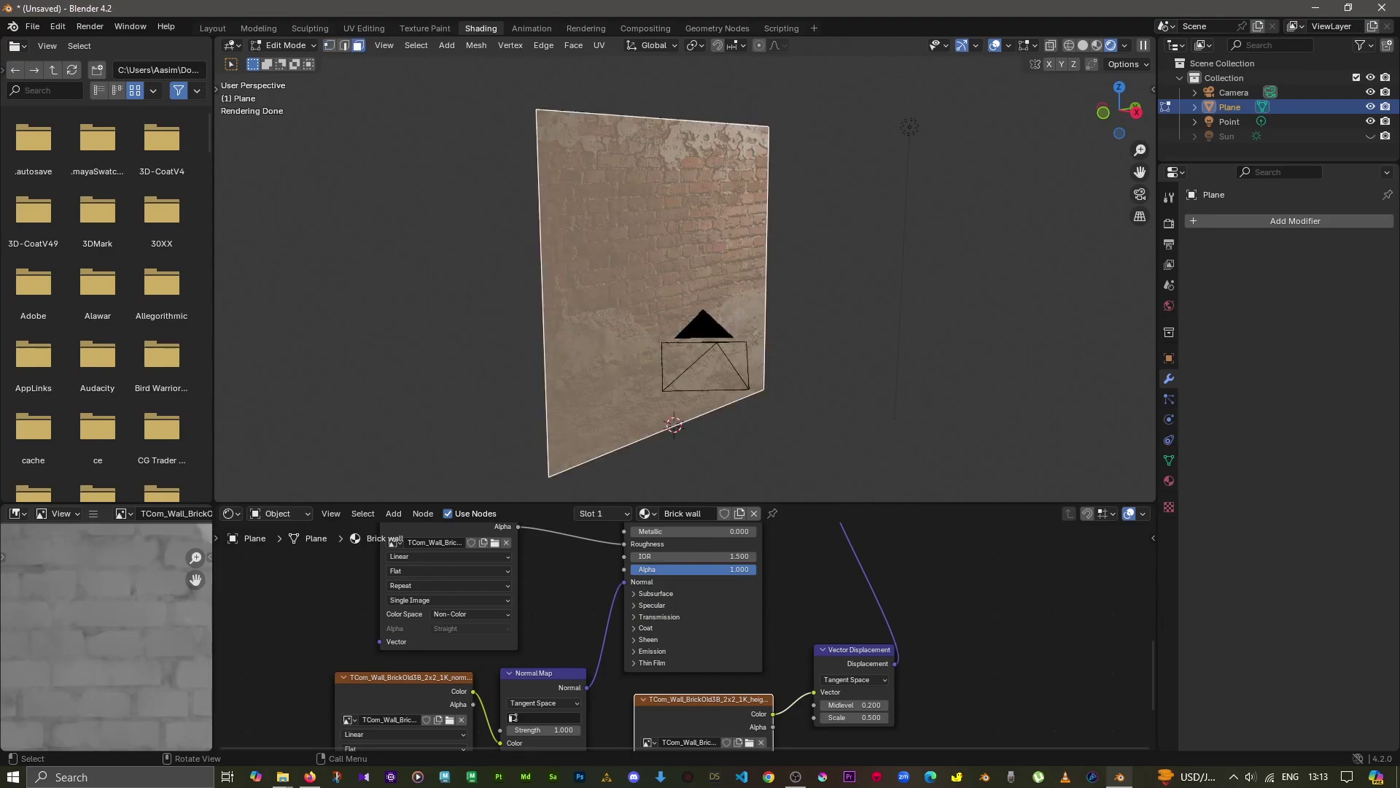
Return to Object Mode and show the Add Modifier menu's Generate options.
key(Tab)
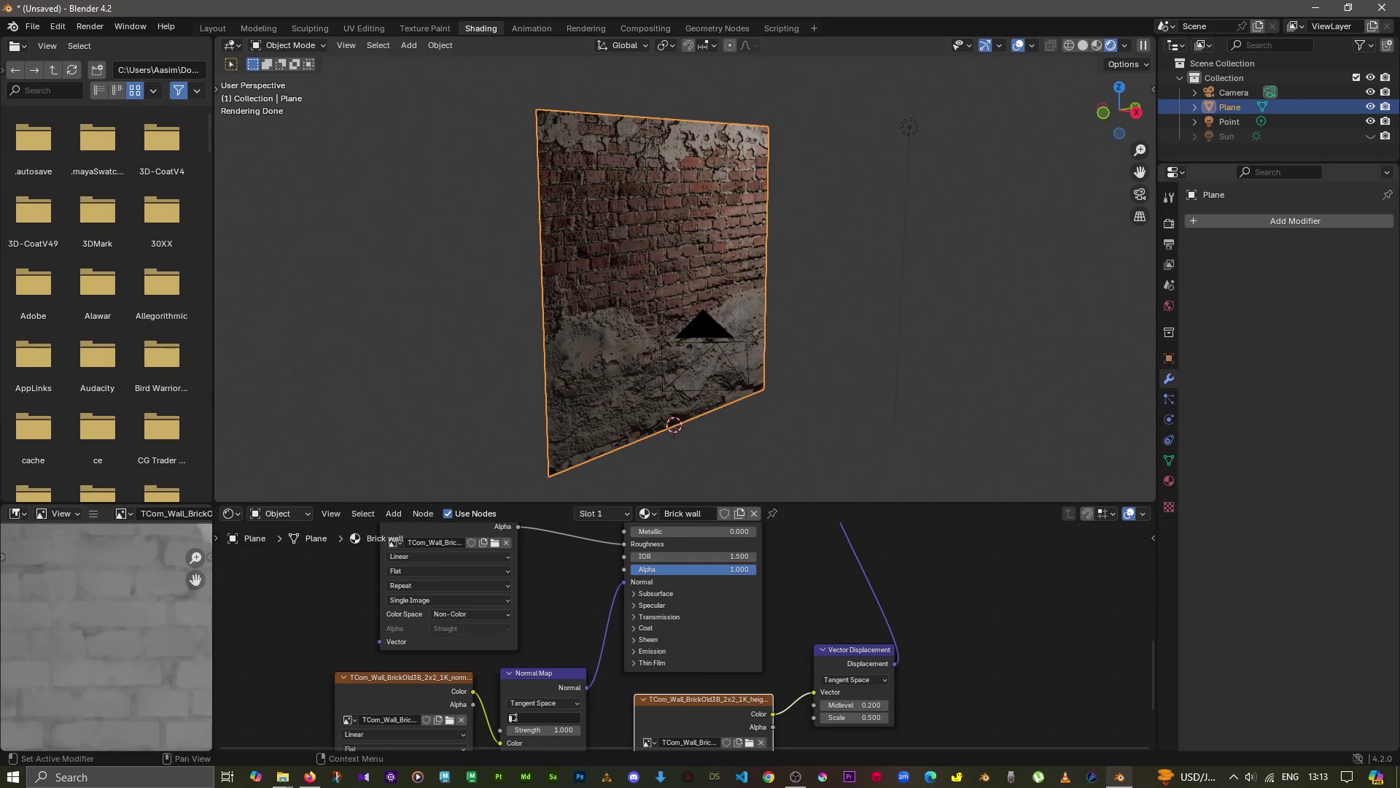
click(1232, 220)
click(1225, 220)
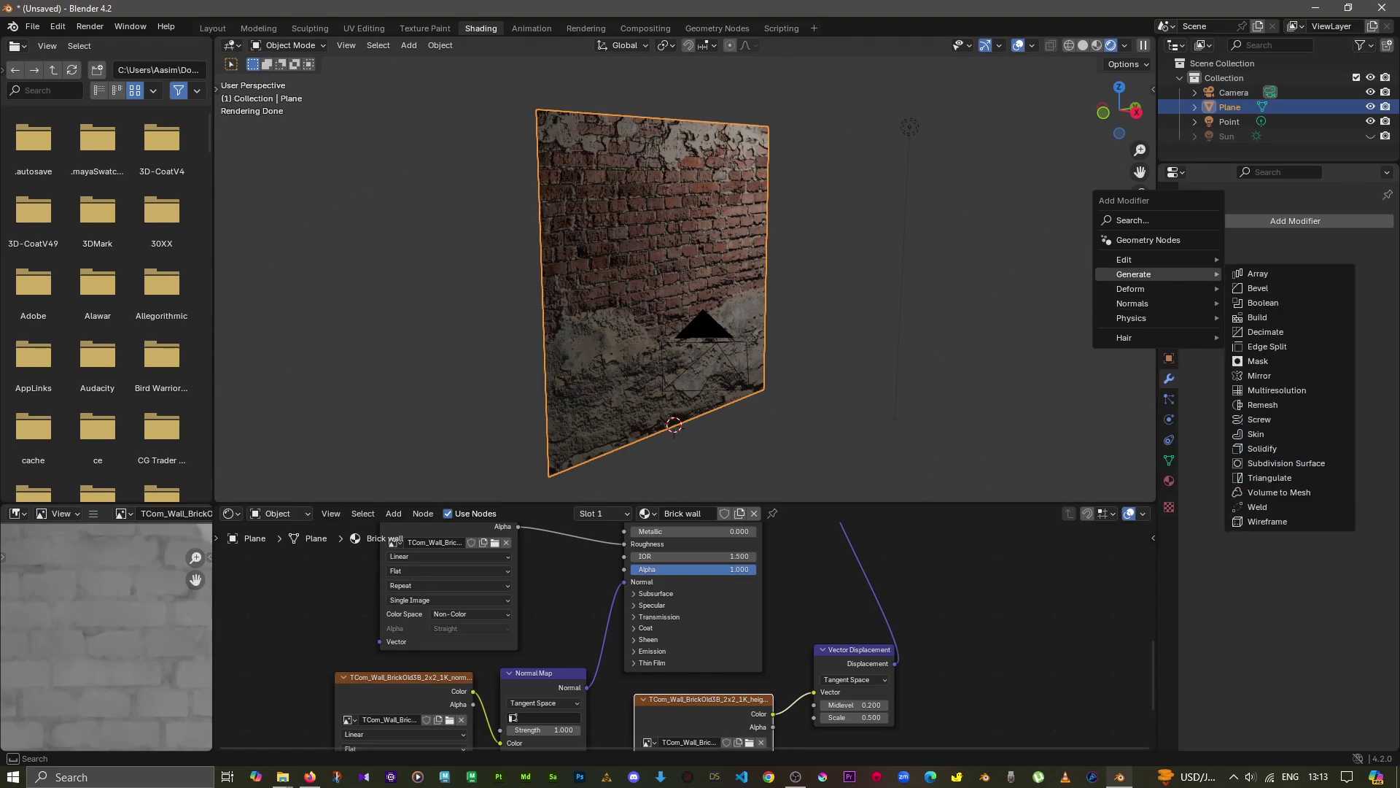
Add a Subdivision Surface modifier to the wall plane with 5 viewport levels.
click(1286, 463)
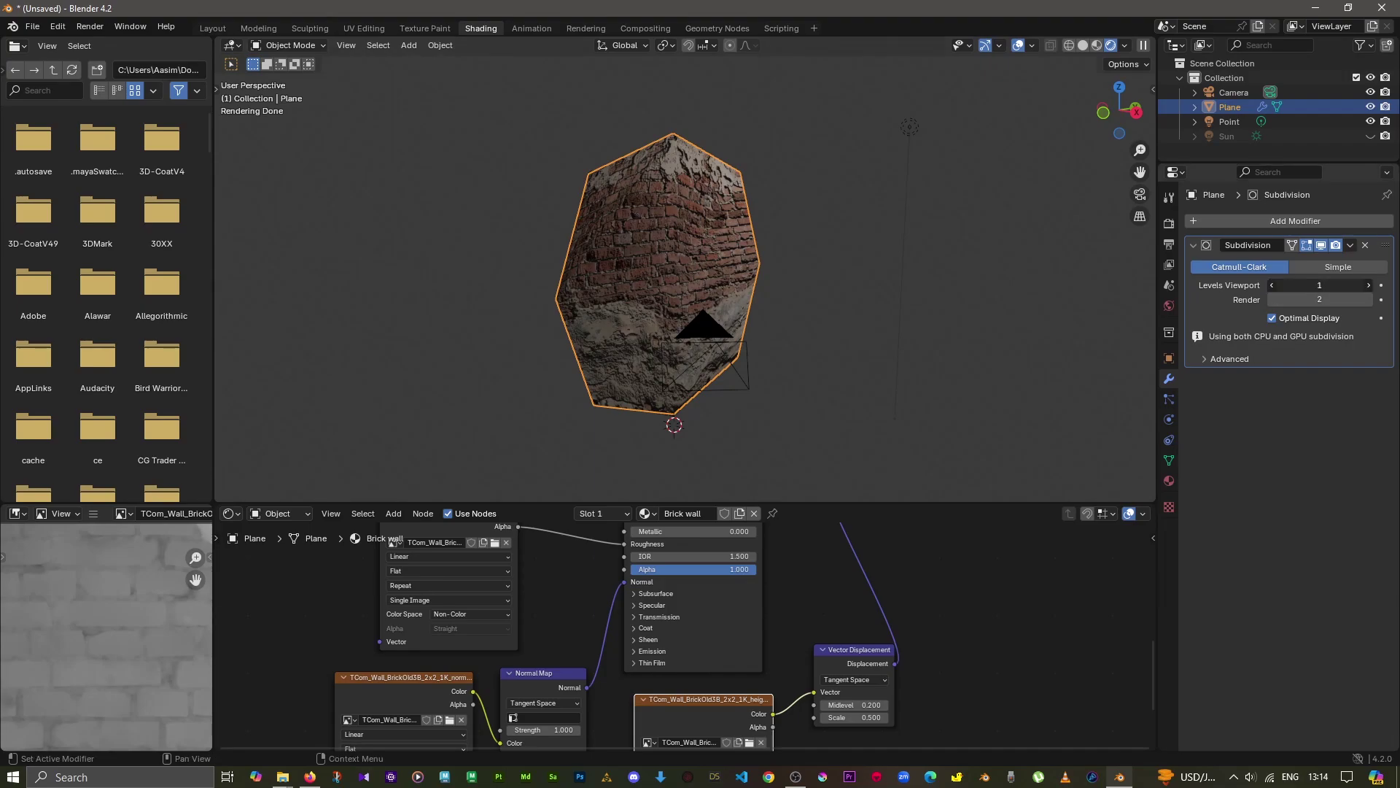
mouse_move(1319, 285)
mouse_down()
mouse_move(1349, 286)
mouse_move(1321, 286)
mouse_move(1349, 285)
mouse_move(1335, 285)
mouse_up()
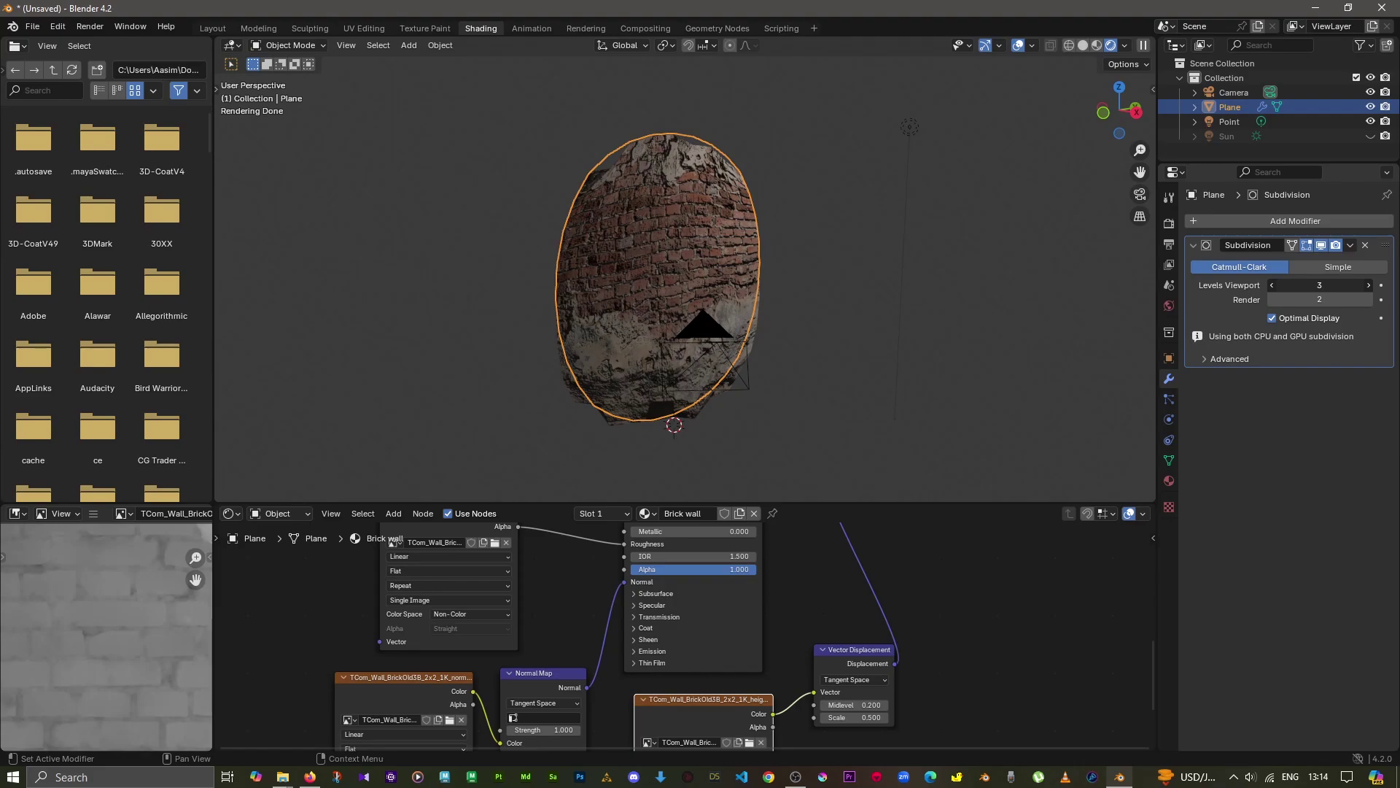
key(ctrl+4)
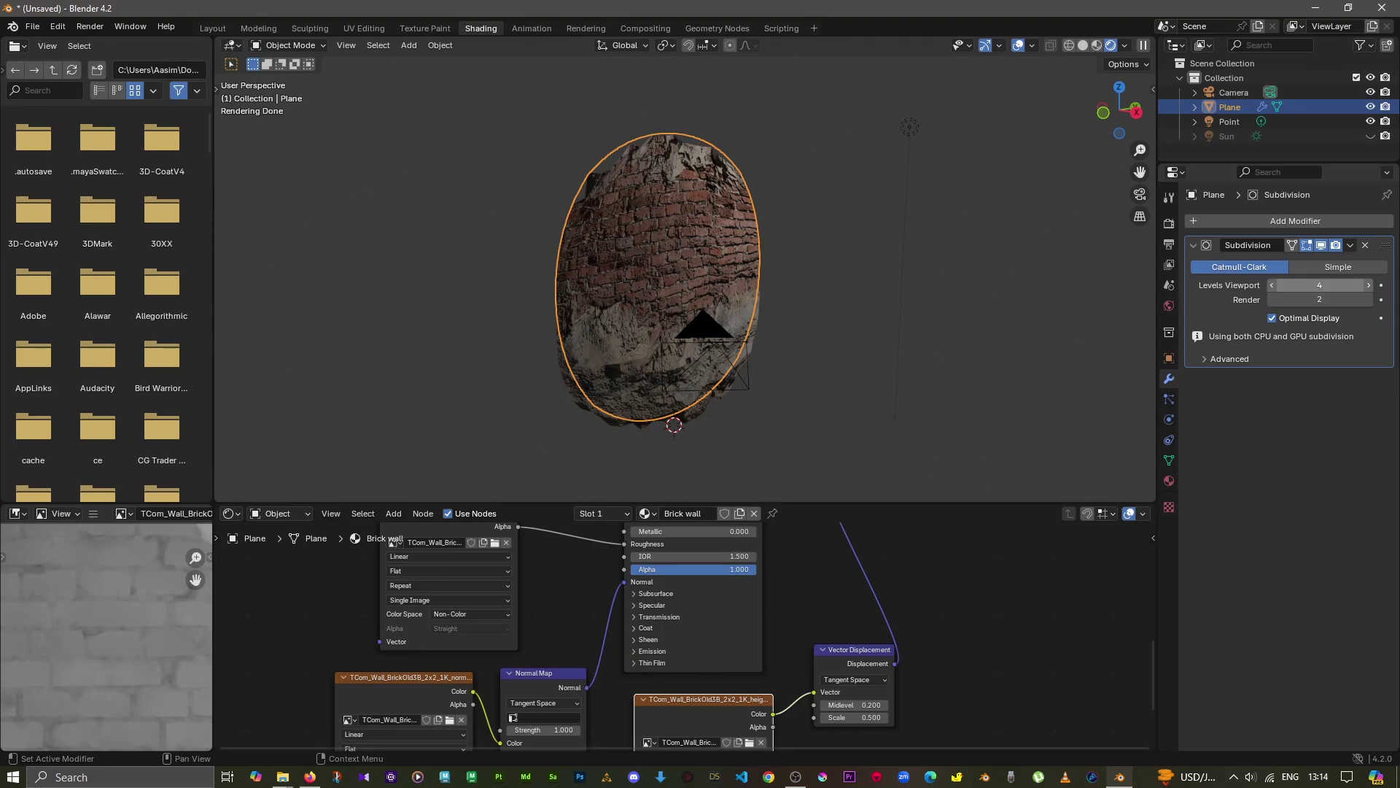
click(1369, 285)
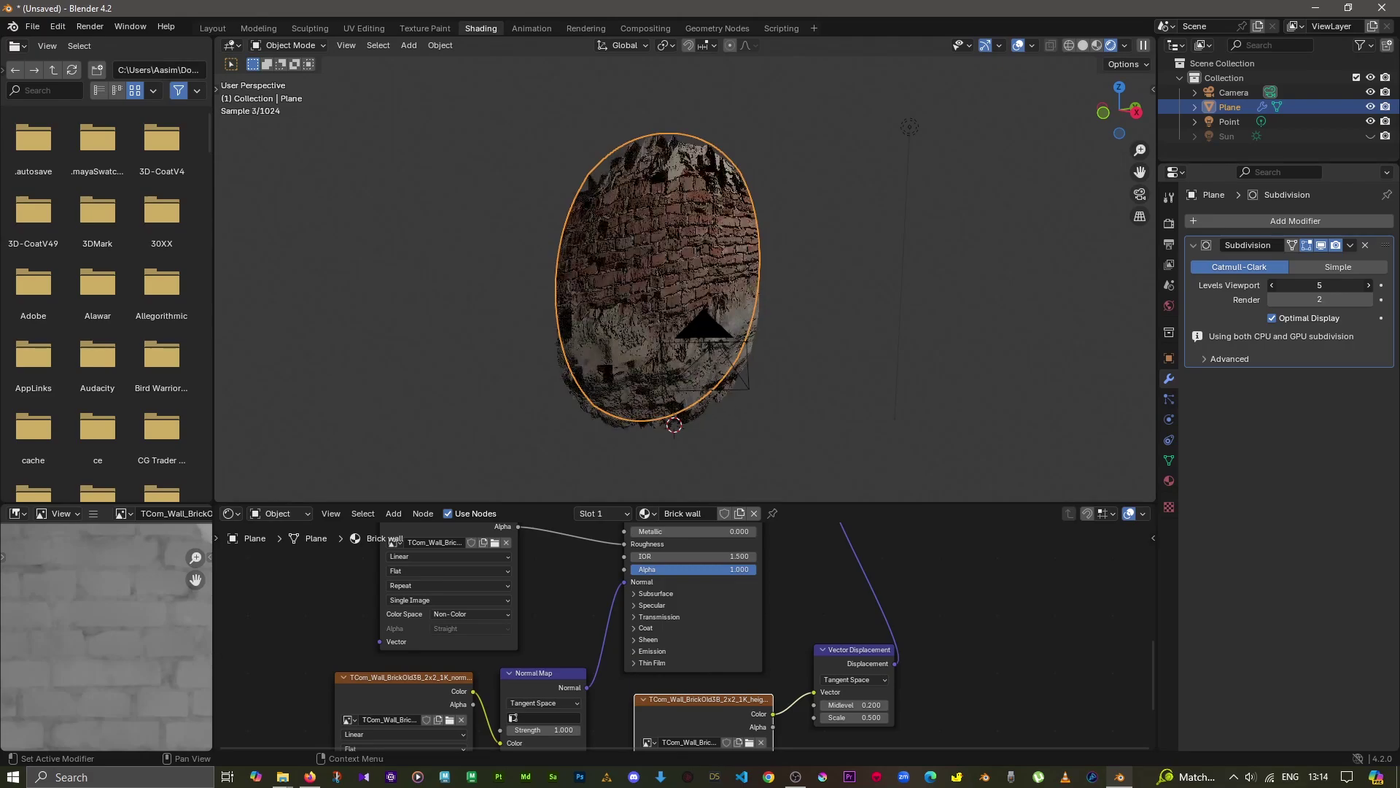
click(1369, 285)
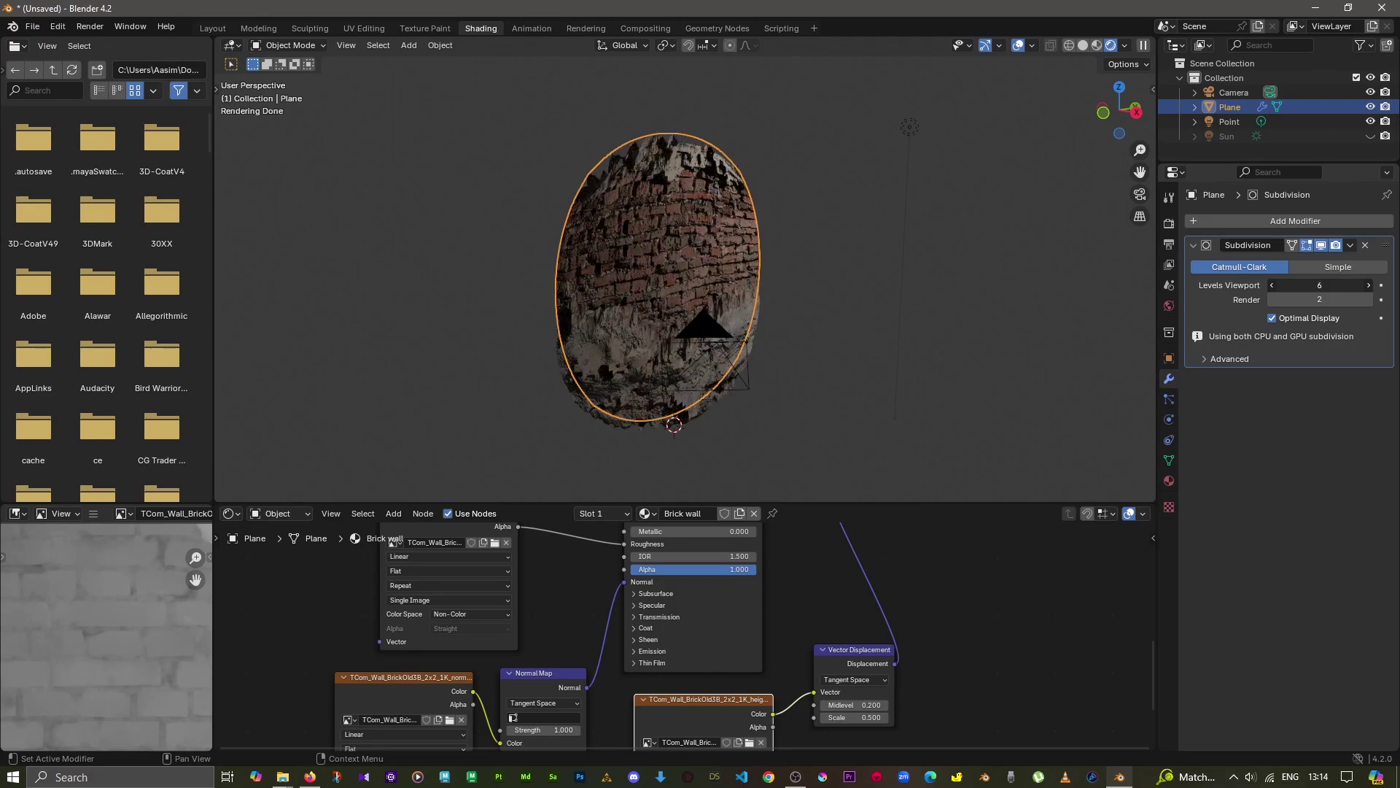
key(ctrl+z)
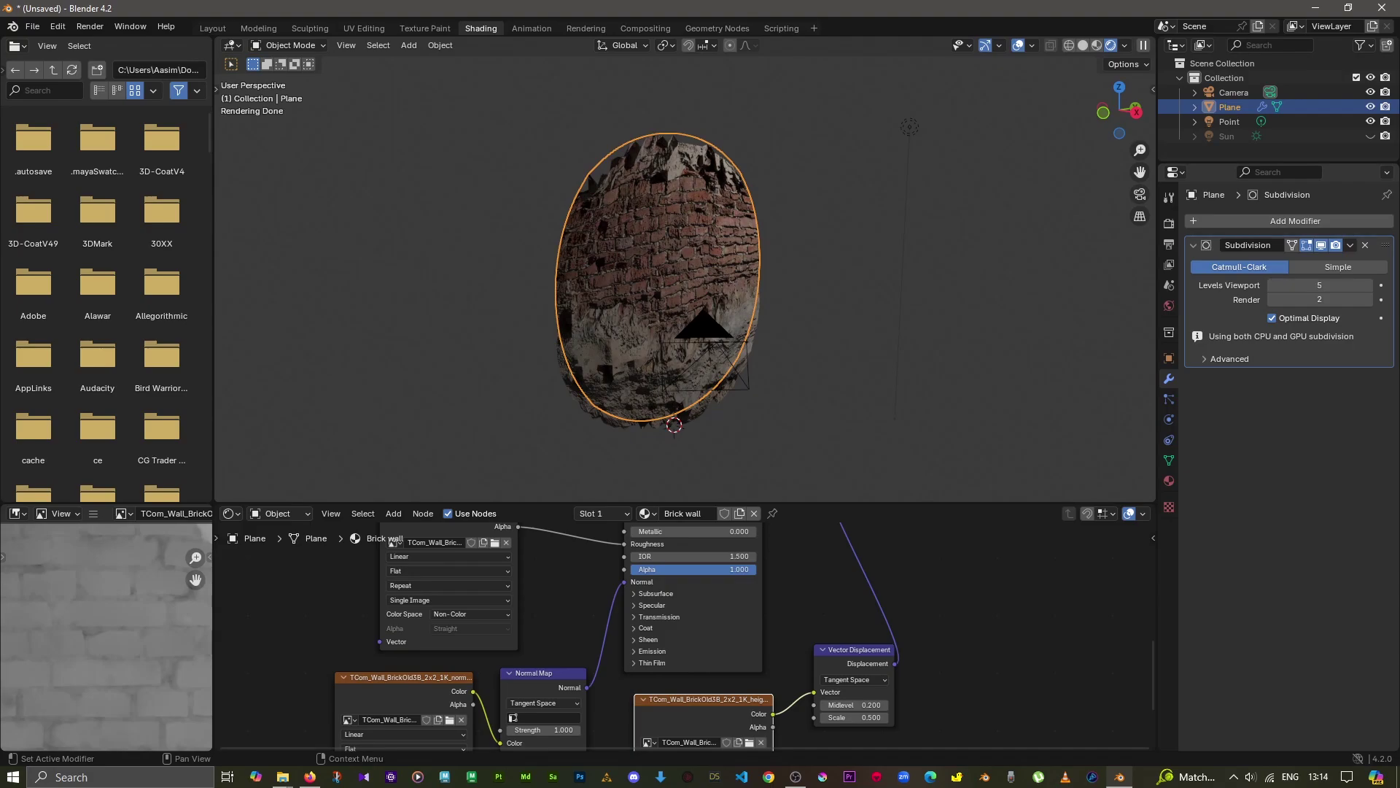
Orbit around the wall, then select the Point light and start moving it.
middle_drag(685, 277, 788, 278)
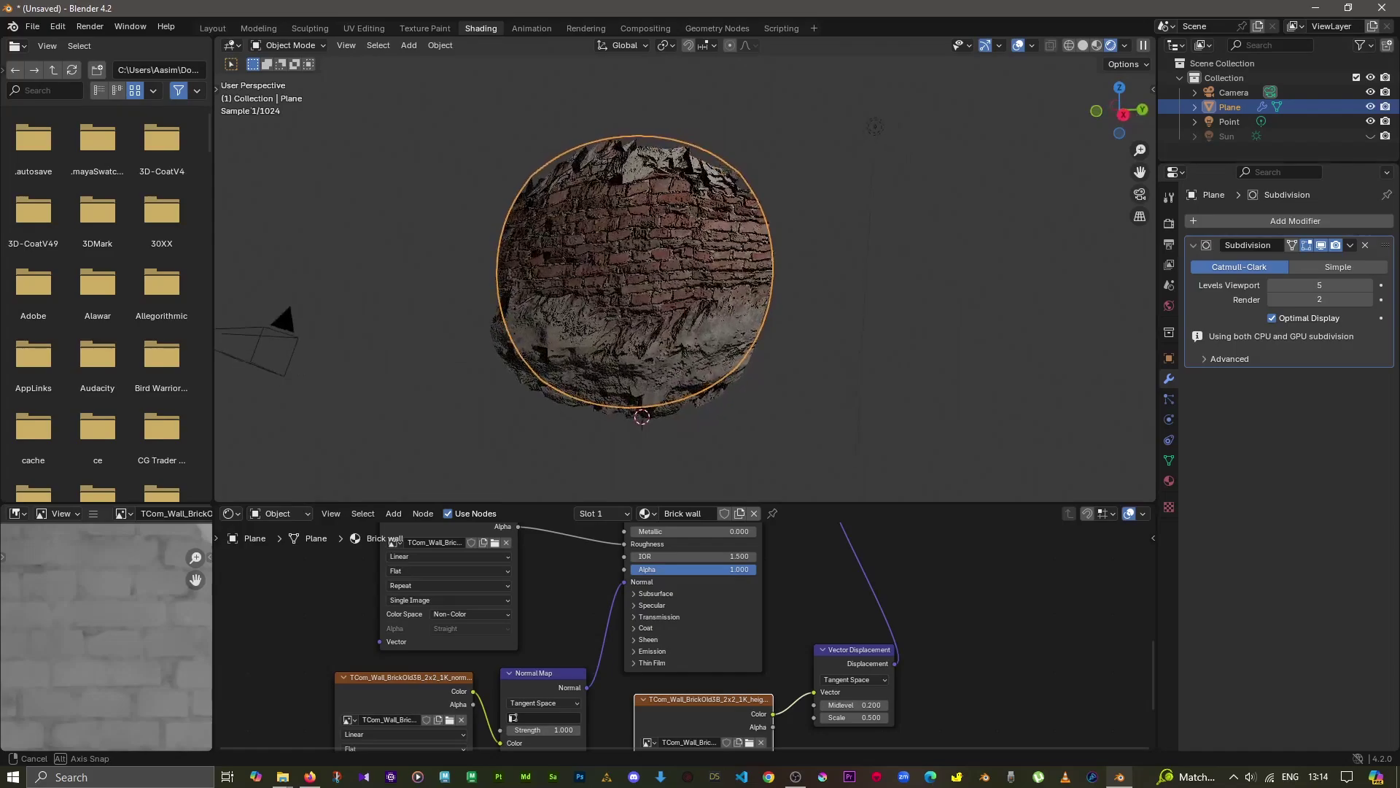
middle_drag(802, 291, 817, 270)
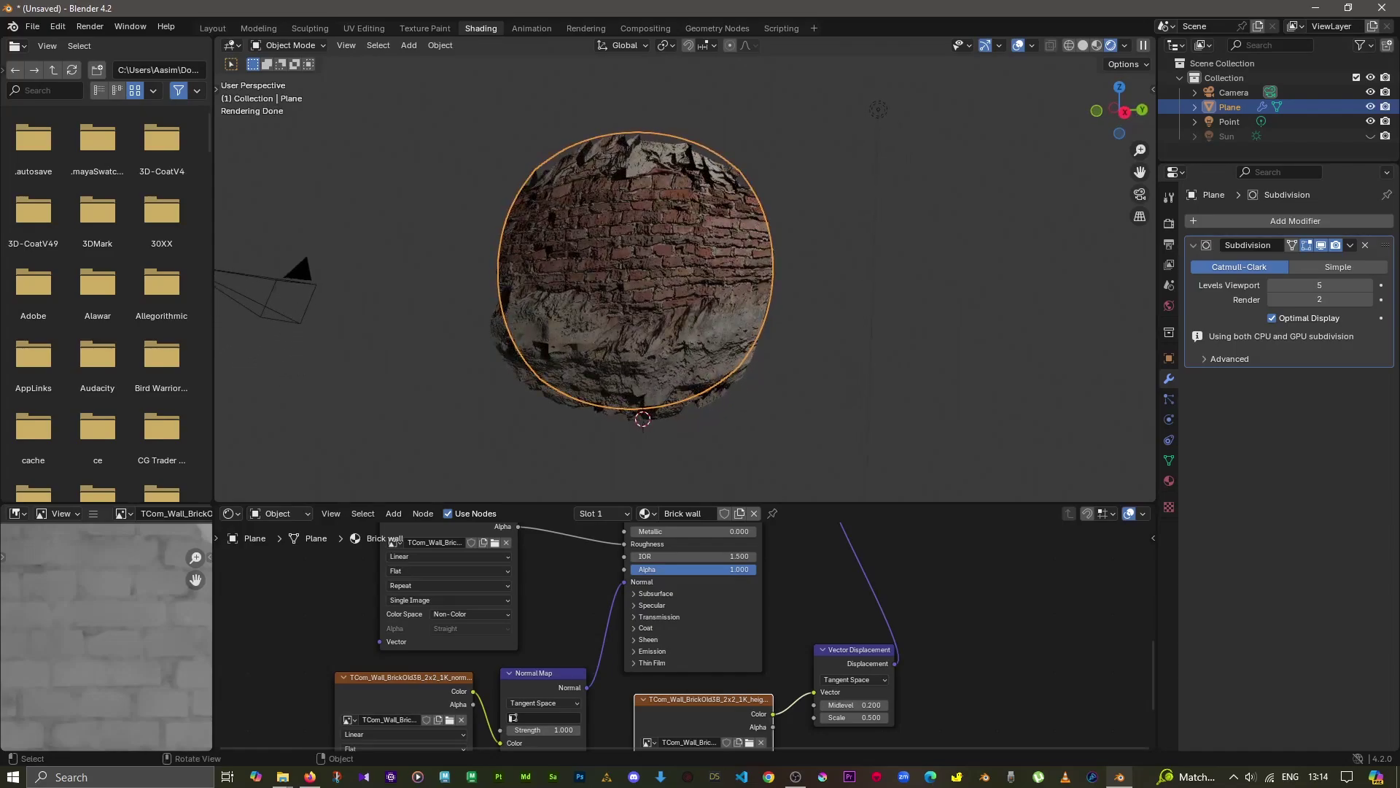
click(879, 109)
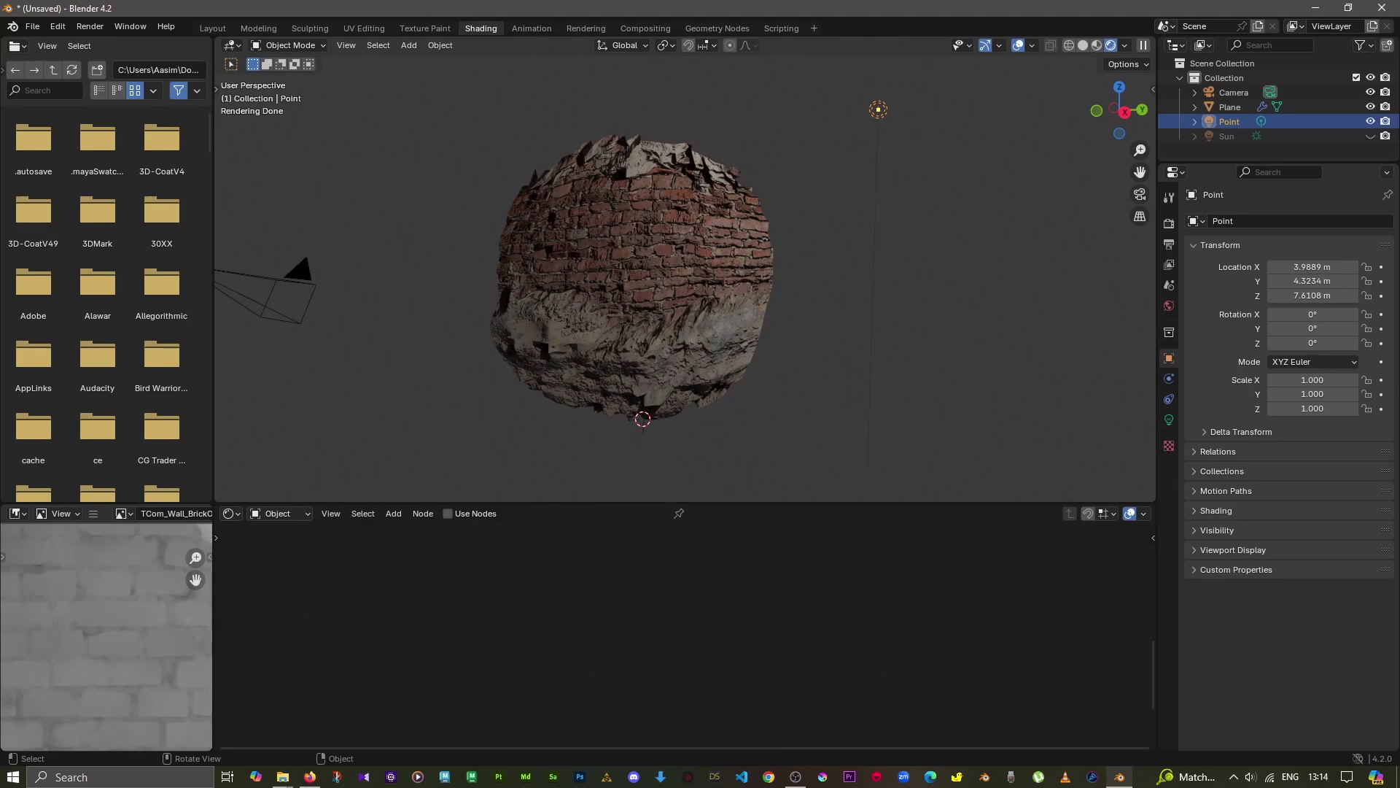
key(g)
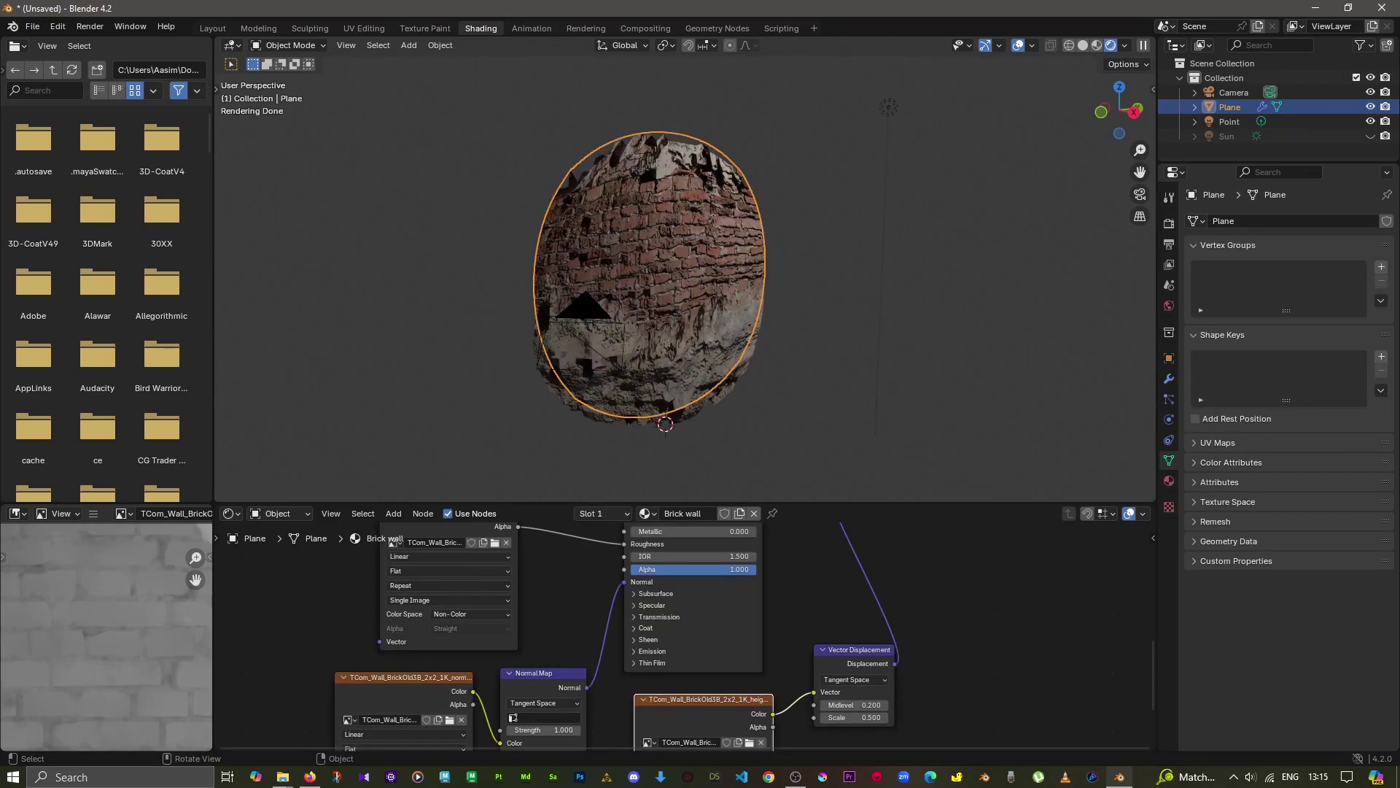
Switch the wall's Subdivision modifier from Catmull-Clark to Simple and orbit to inspect the square wall.
click(1169, 378)
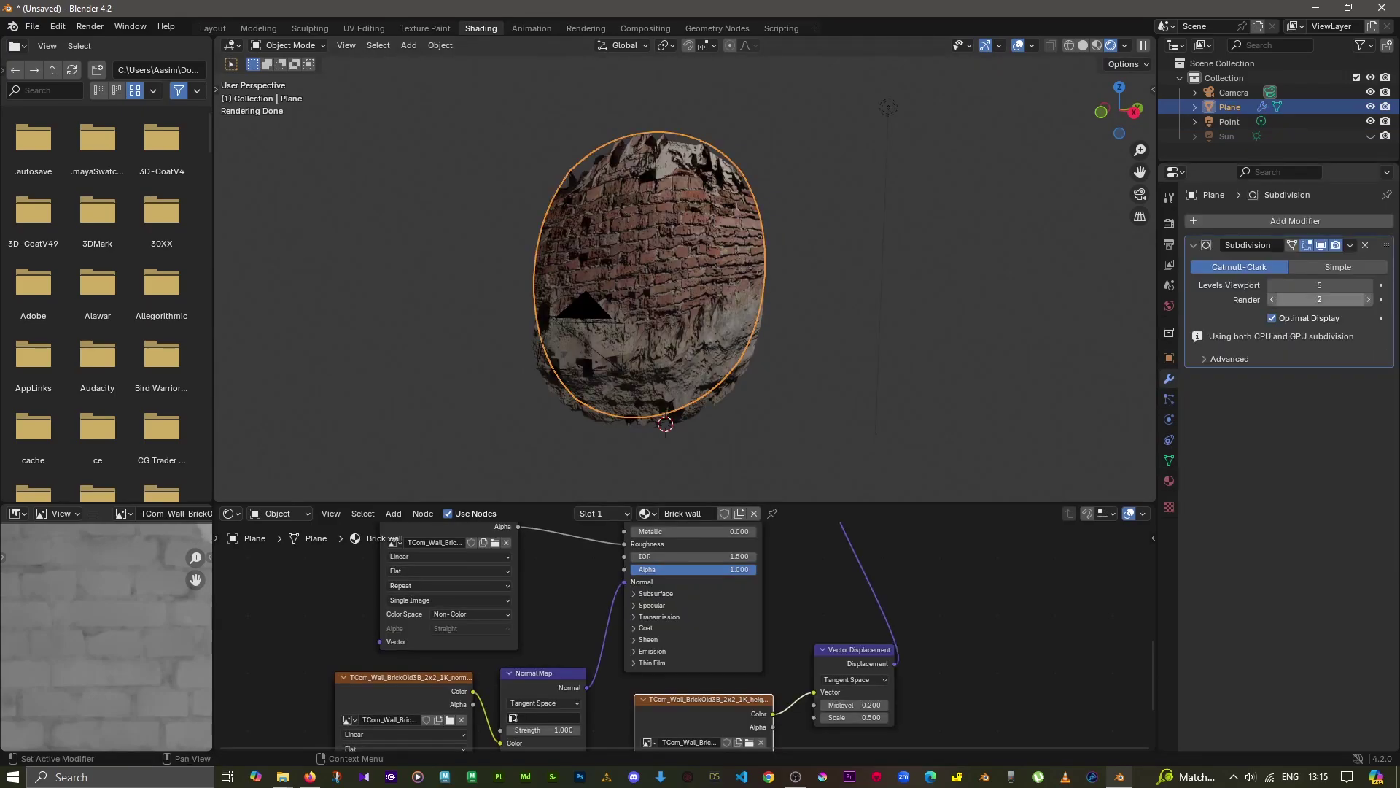
click(1338, 267)
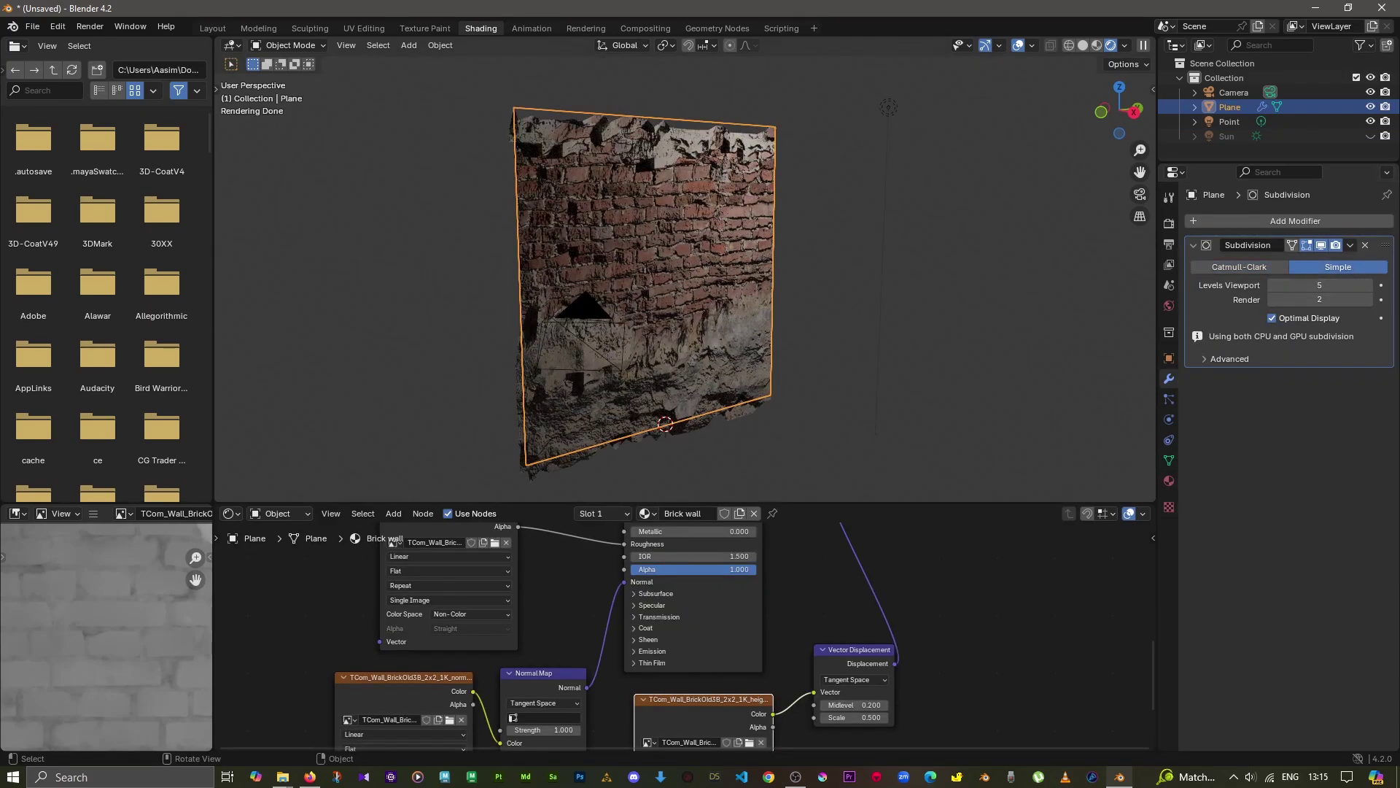
middle_drag(838, 328, 912, 328)
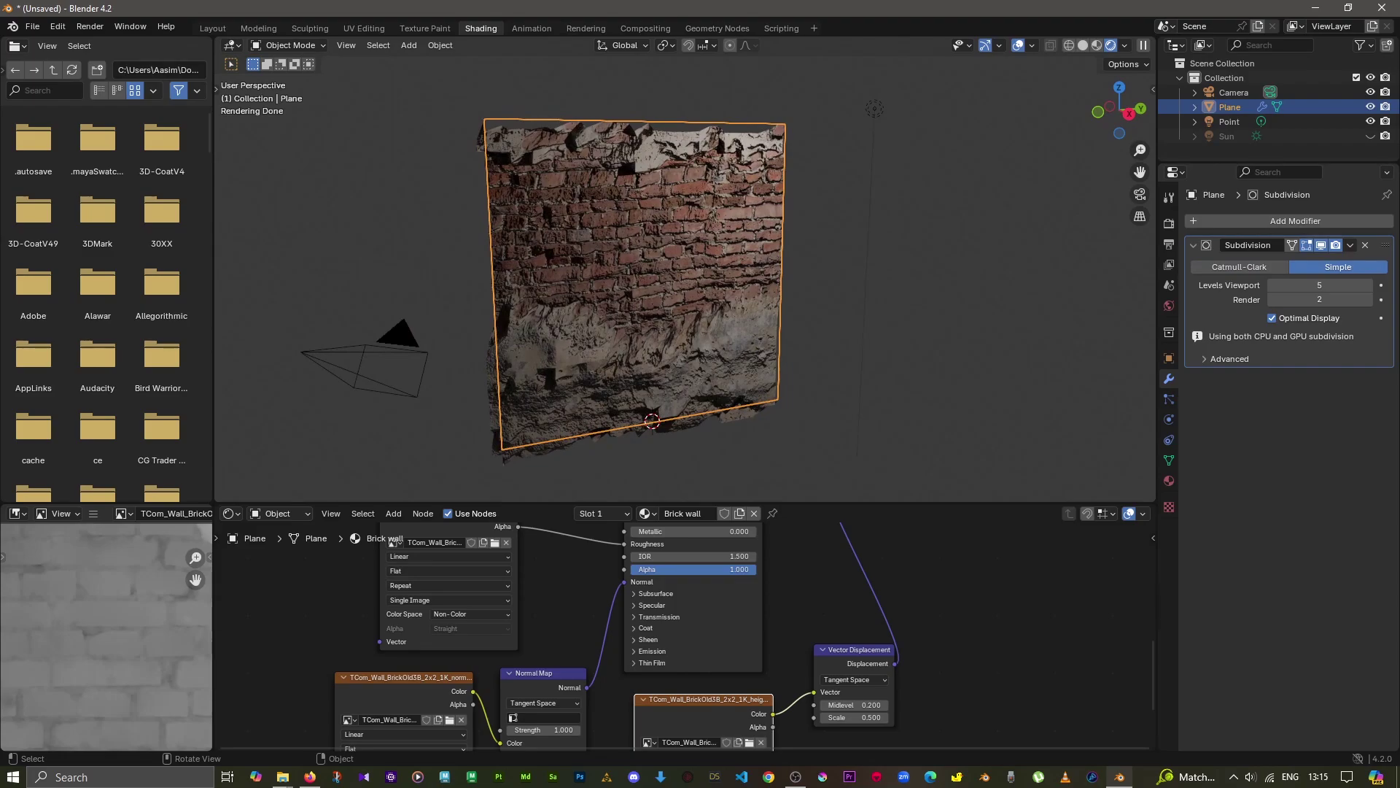
middle_drag(802, 328, 949, 328)
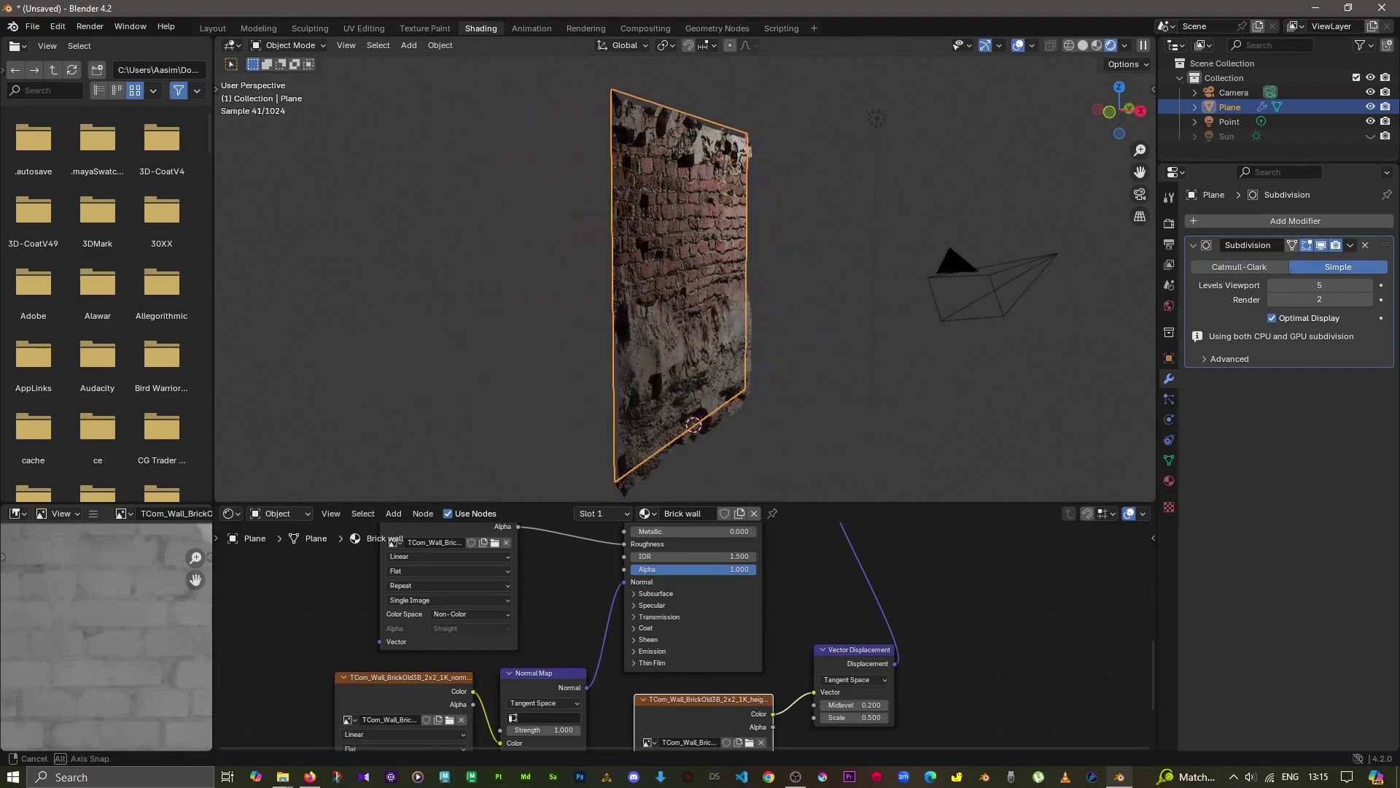
middle_drag(948, 328, 802, 328)
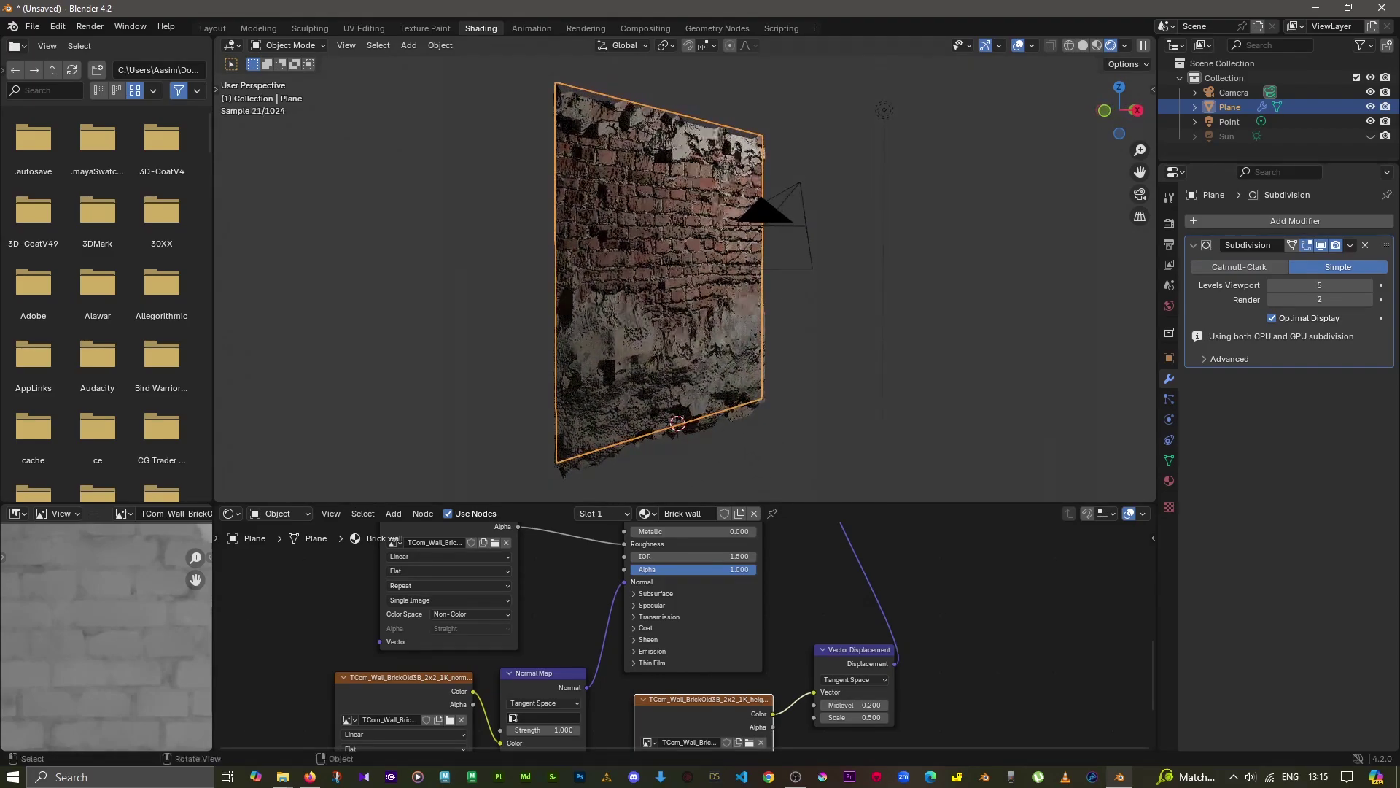
scroll(685, 277, up, 3)
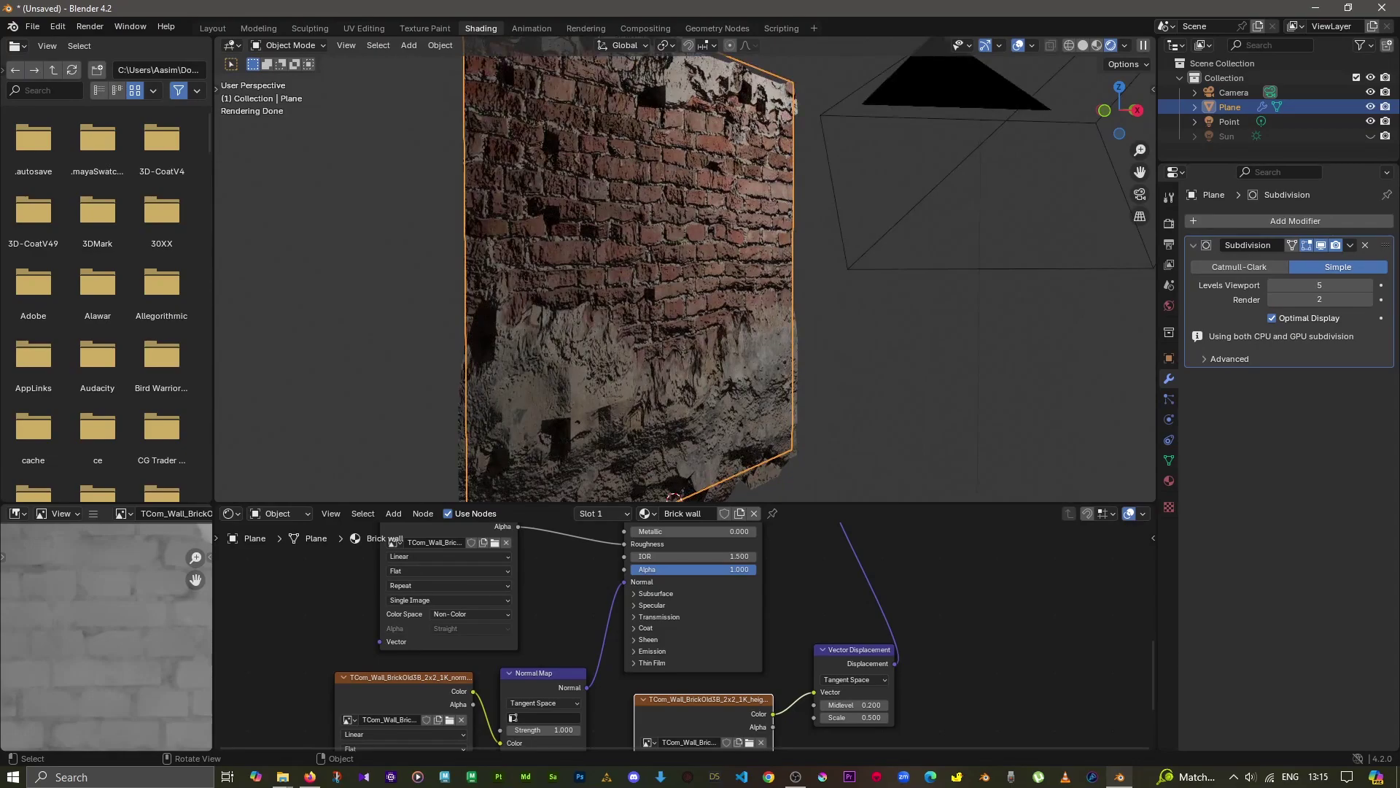
middle_drag(802, 291, 693, 292)
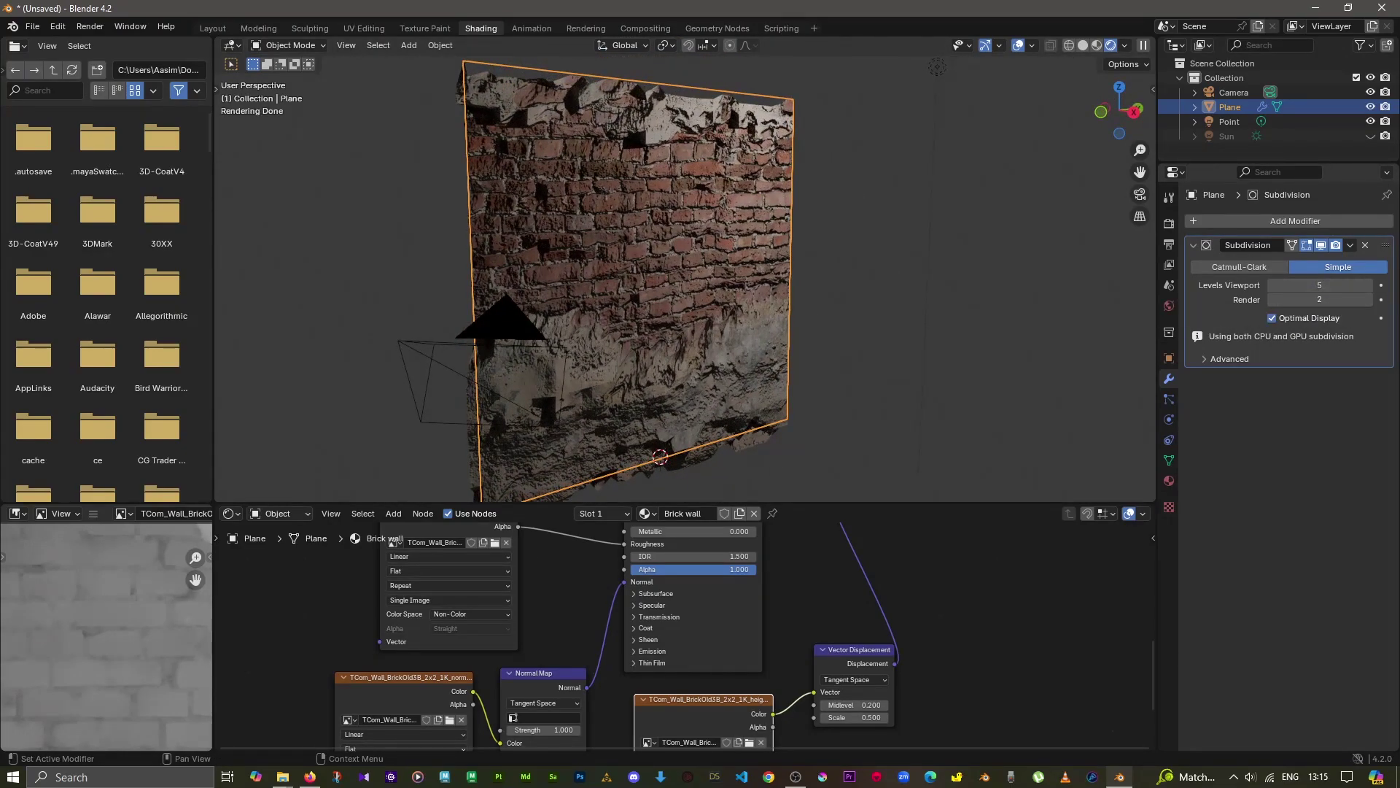
click(853, 717)
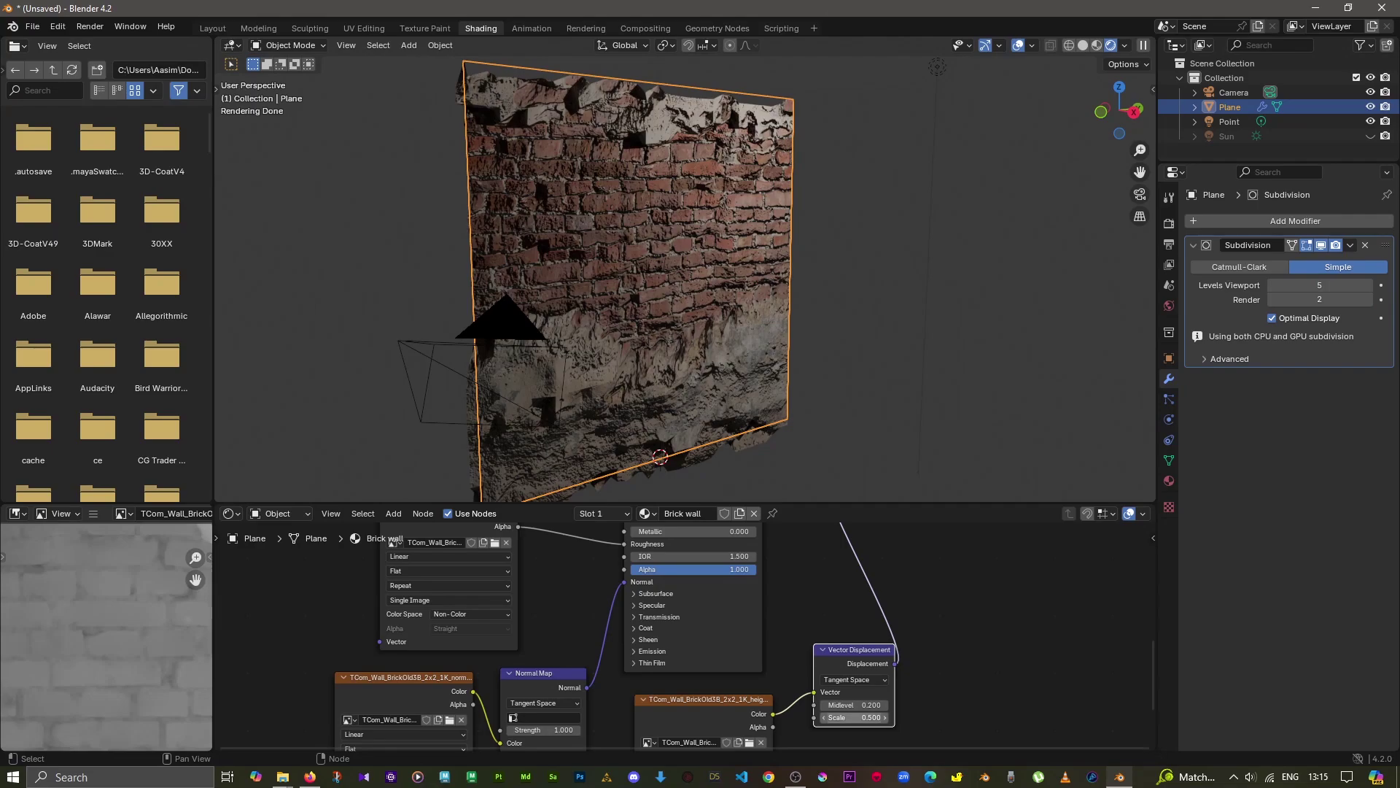
key(BackSpace)
text(0.2)
key(Tab)
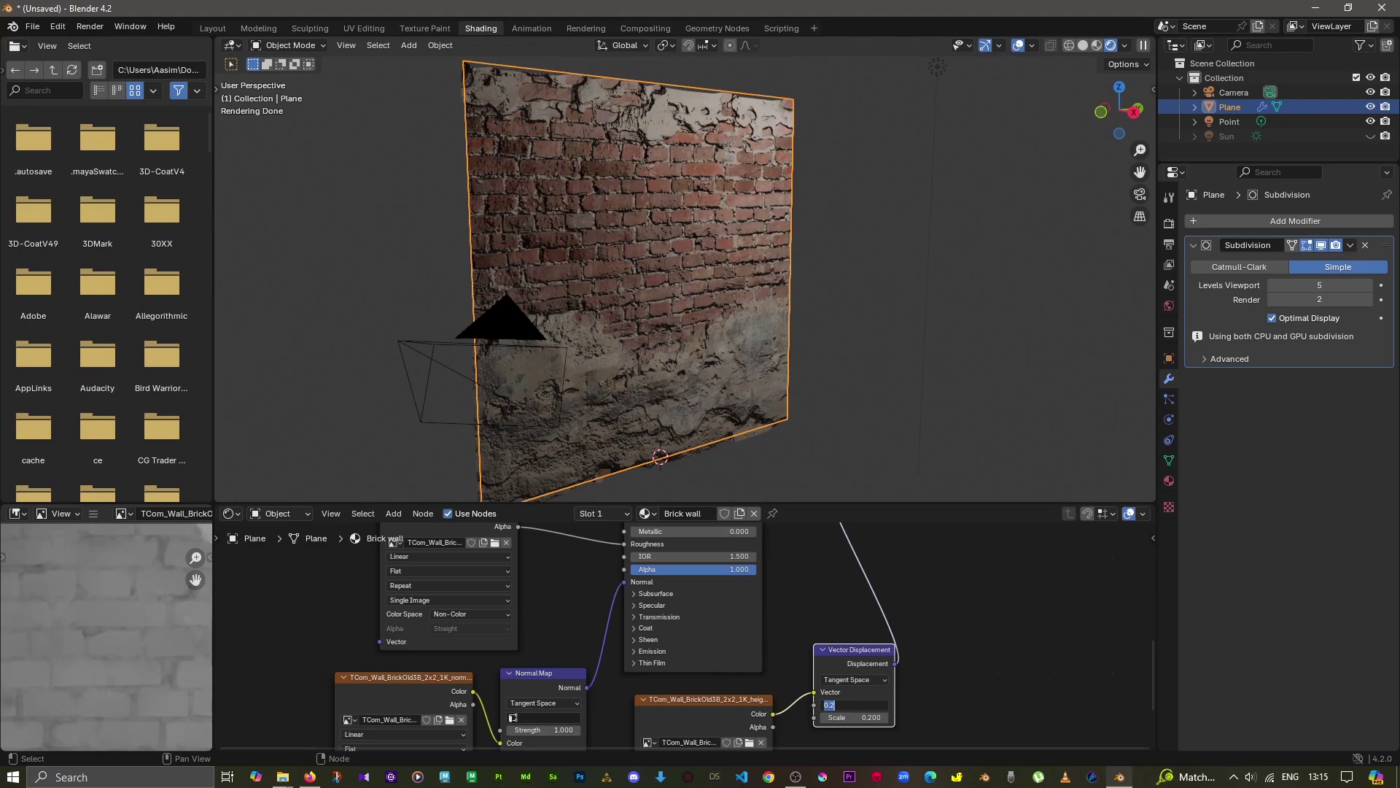
key(Return)
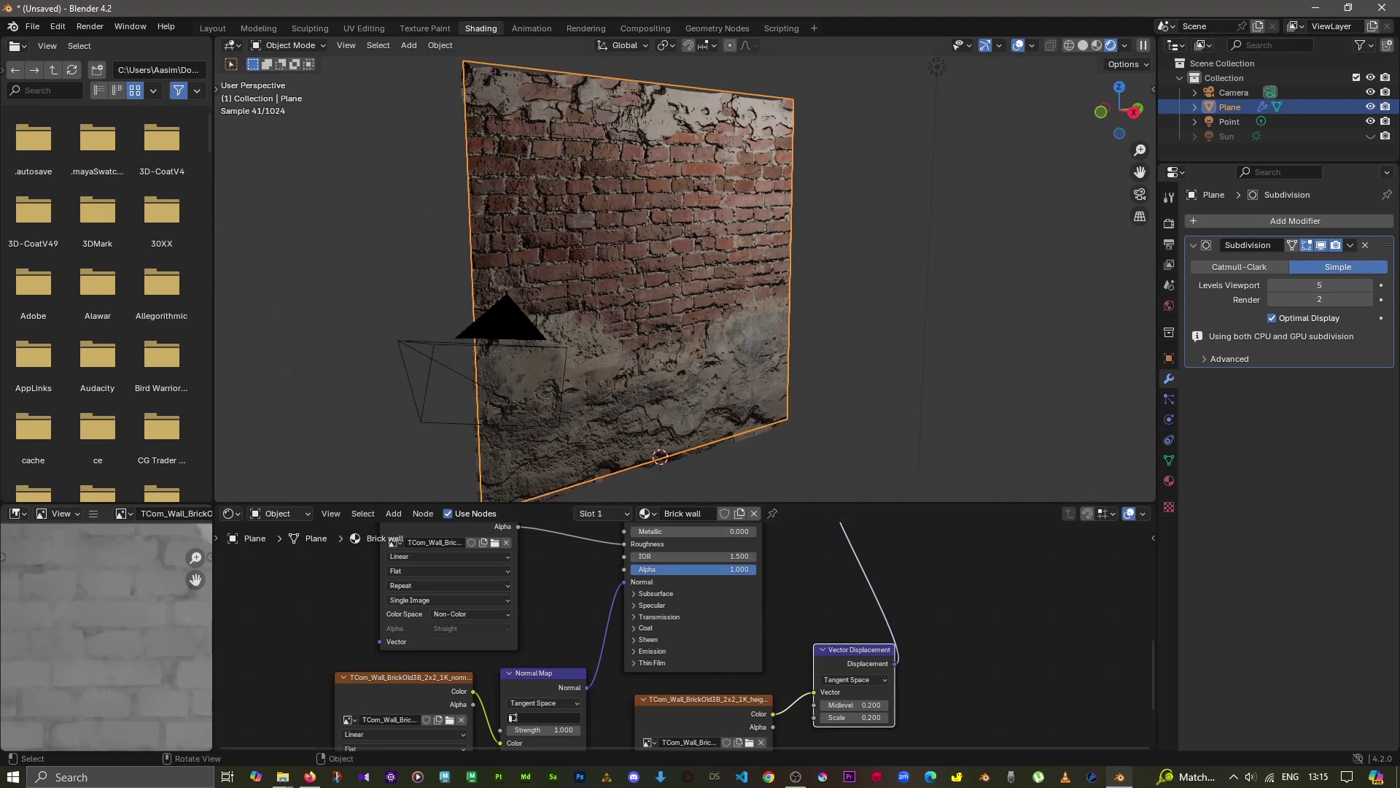
middle_drag(686, 292, 627, 292)
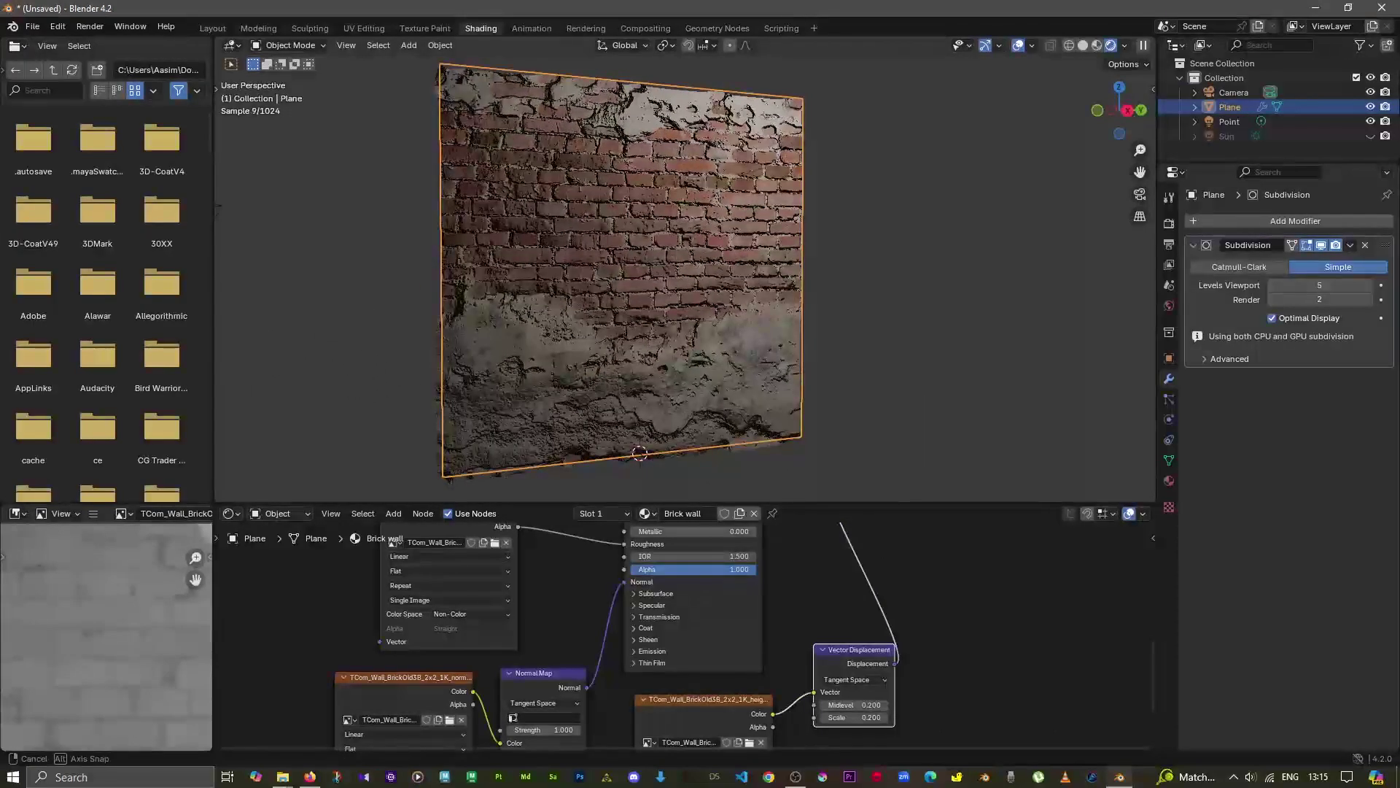
click(217, 210)
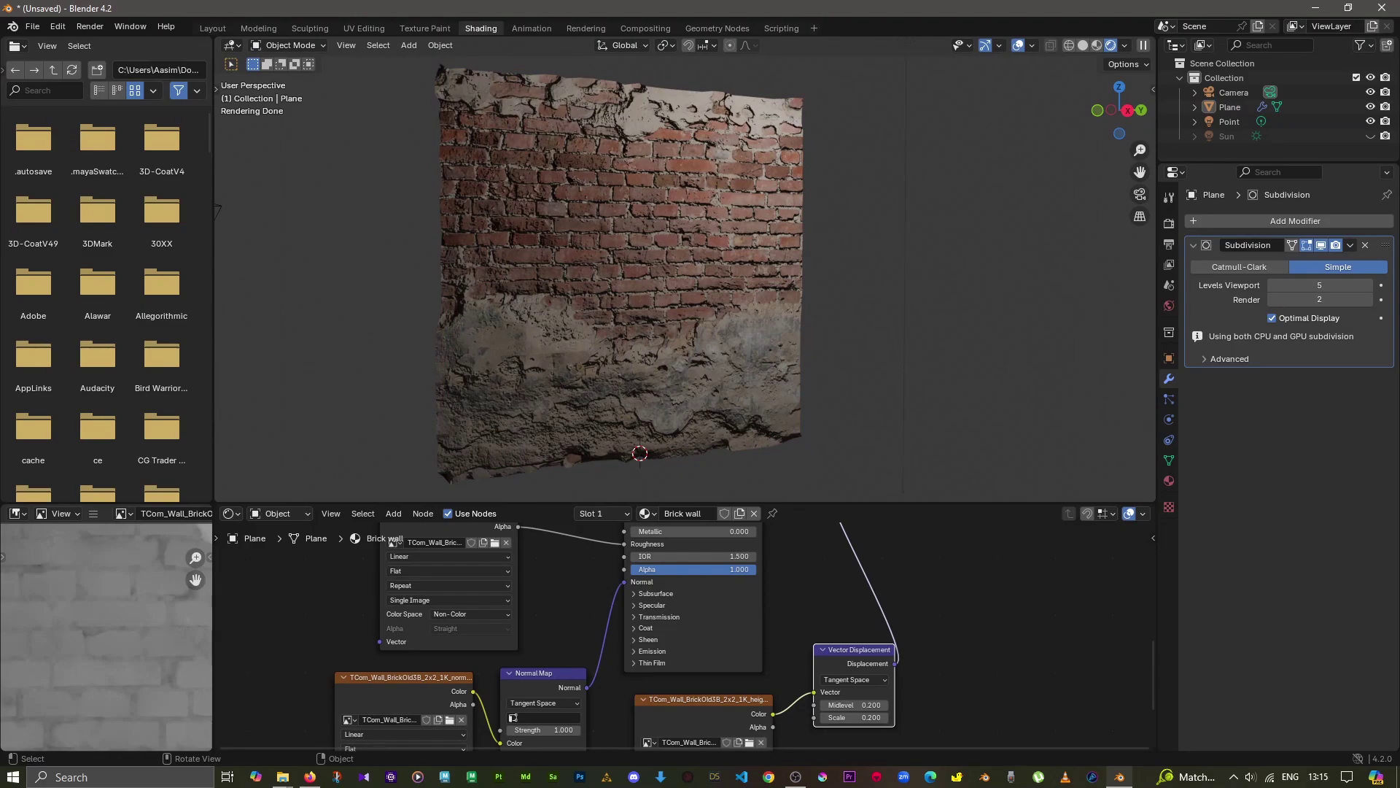
middle_drag(217, 210, 934, 64)
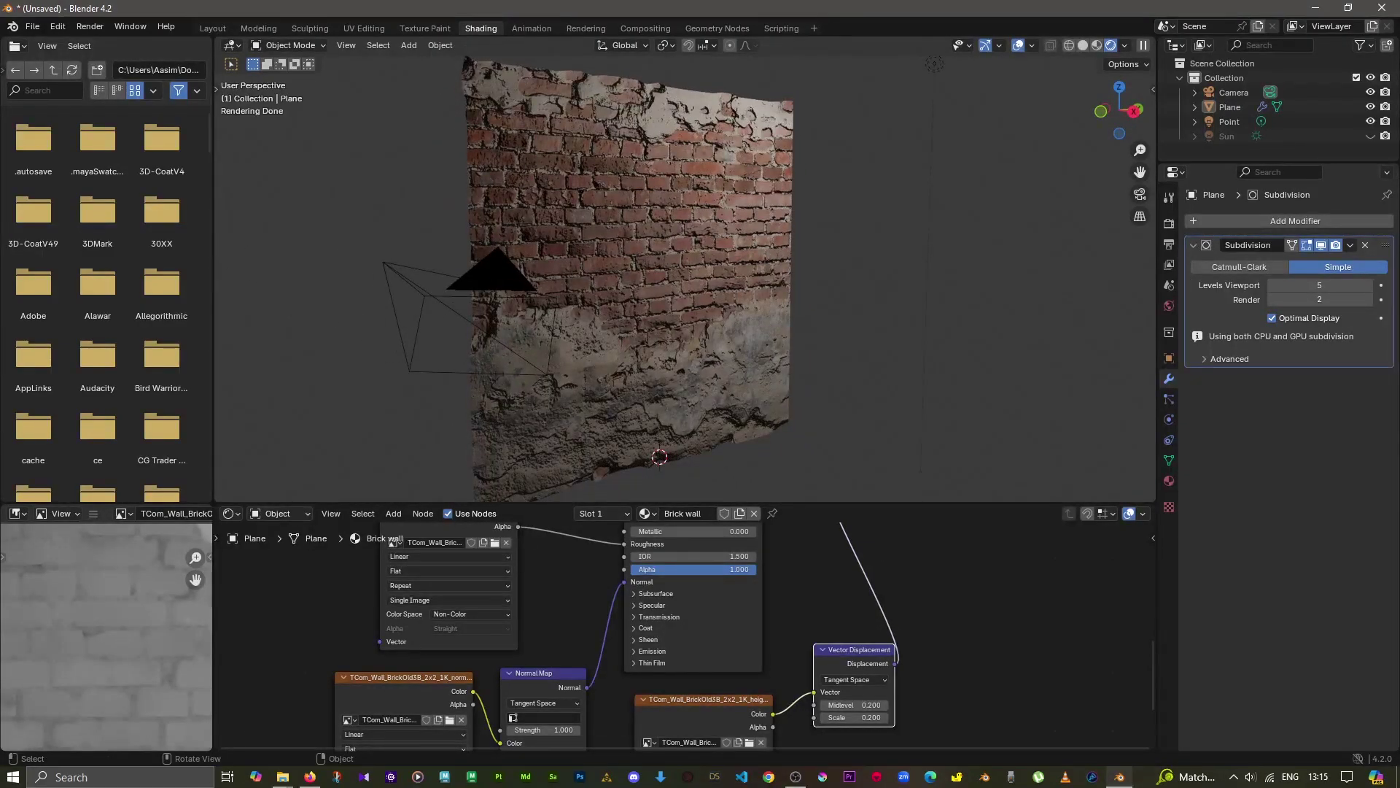
mouse_move(934, 64)
middle_down()
mouse_move(1079, 66)
mouse_move(941, 70)
middle_up()
Raise the World background colour's Value to about 0.214 for a light grey backdrop.
click(1169, 305)
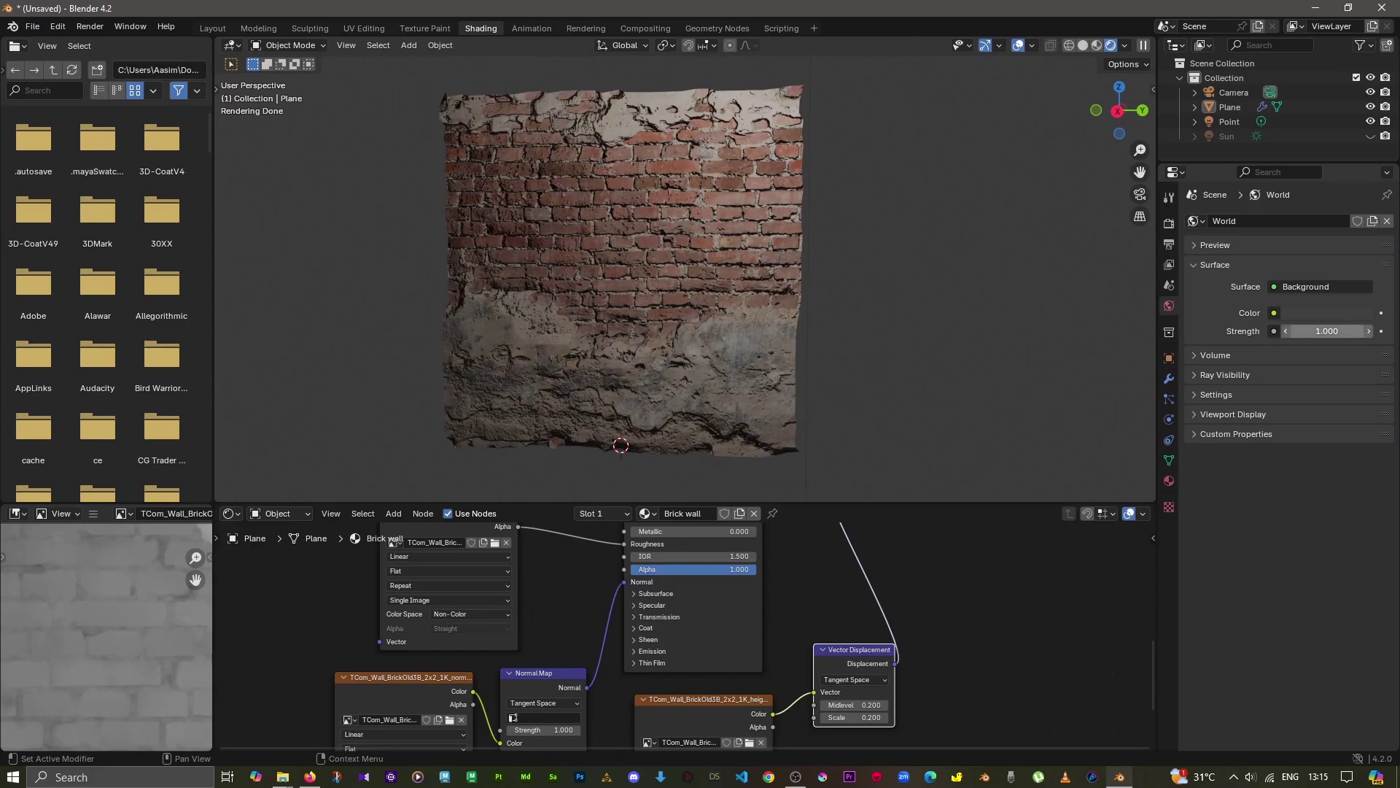
click(1327, 312)
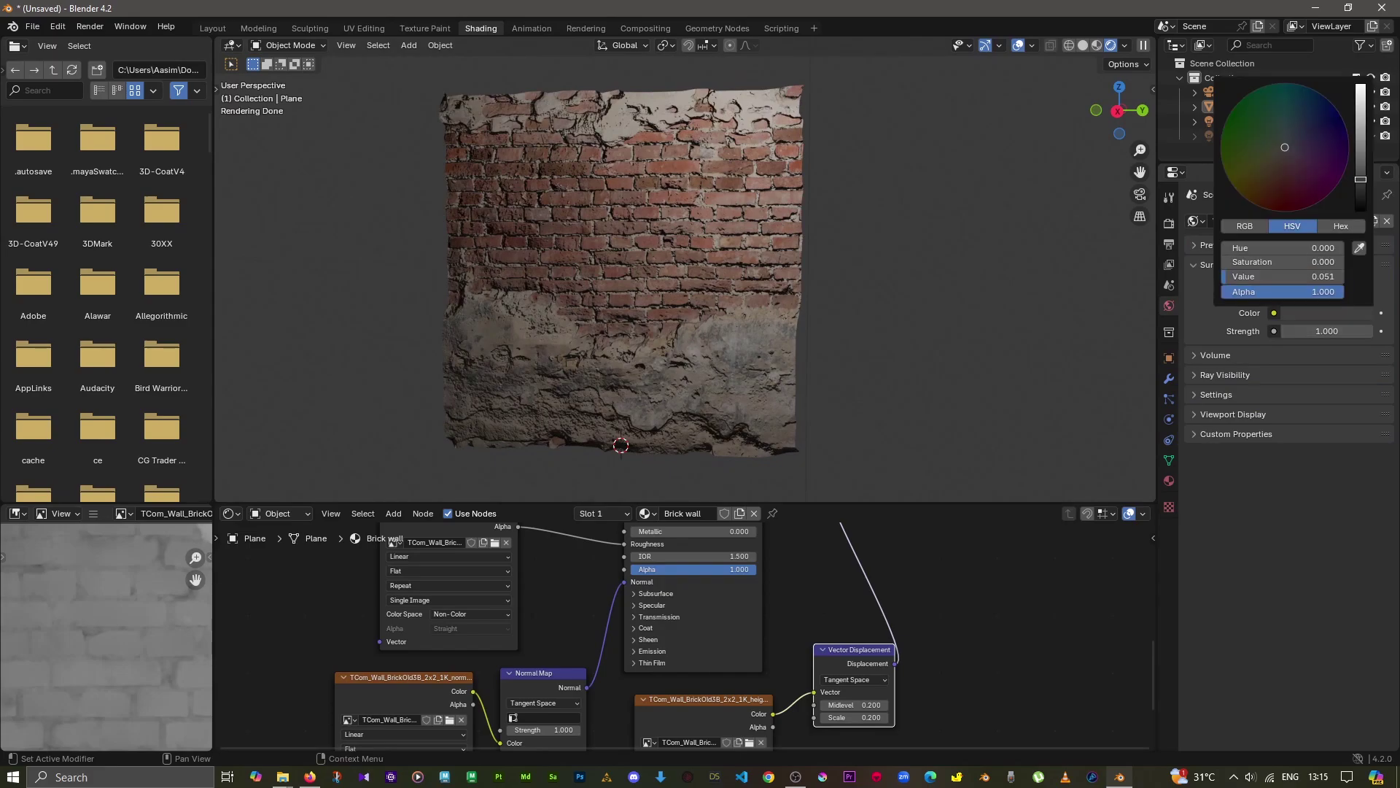
mouse_move(1261, 277)
mouse_down()
mouse_move(1283, 276)
mouse_move(1249, 277)
mouse_up()
middle_drag(912, 292, 795, 303)
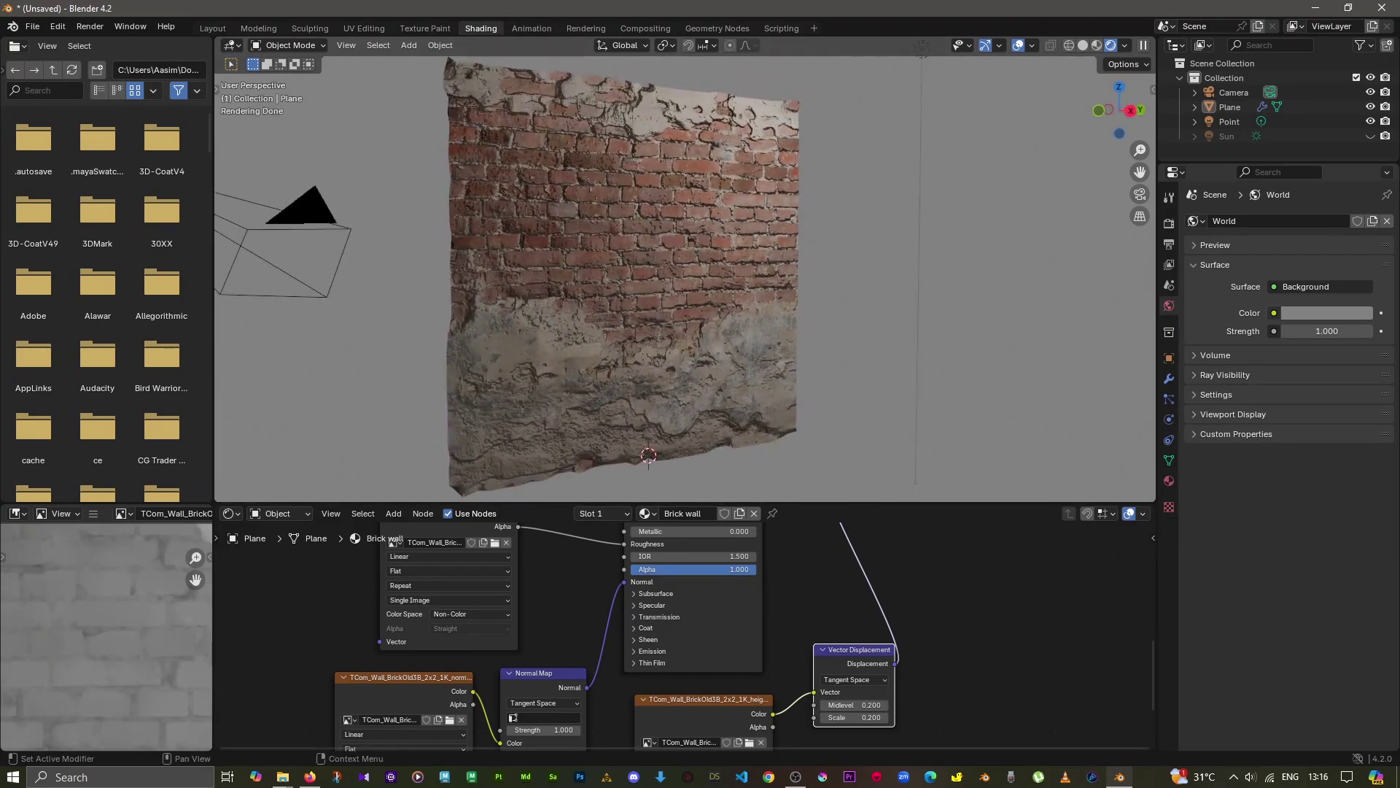
Plug an Environment Texture into the World colour and load meadow_2_4k.exr from HDR Images.
click(1274, 312)
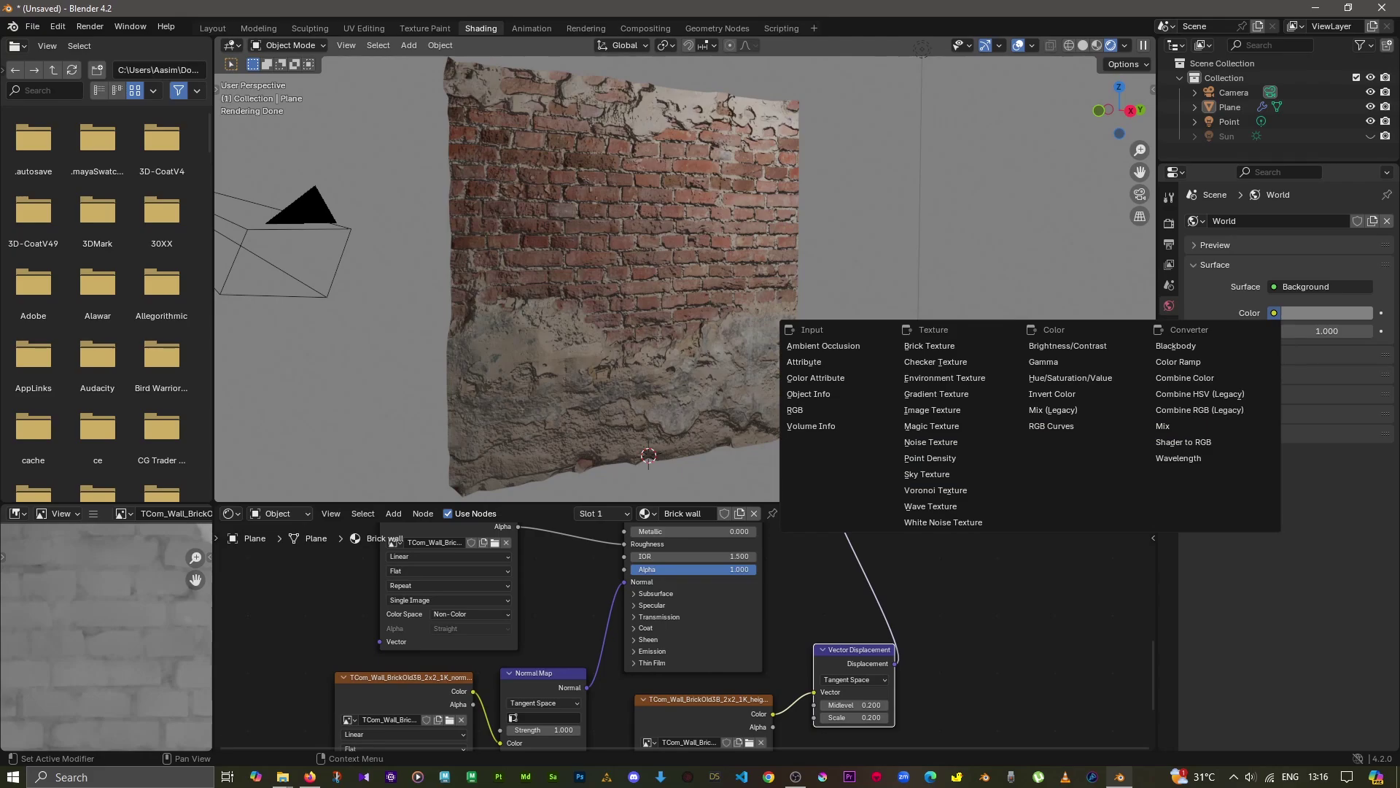
key(Escape)
click(1274, 312)
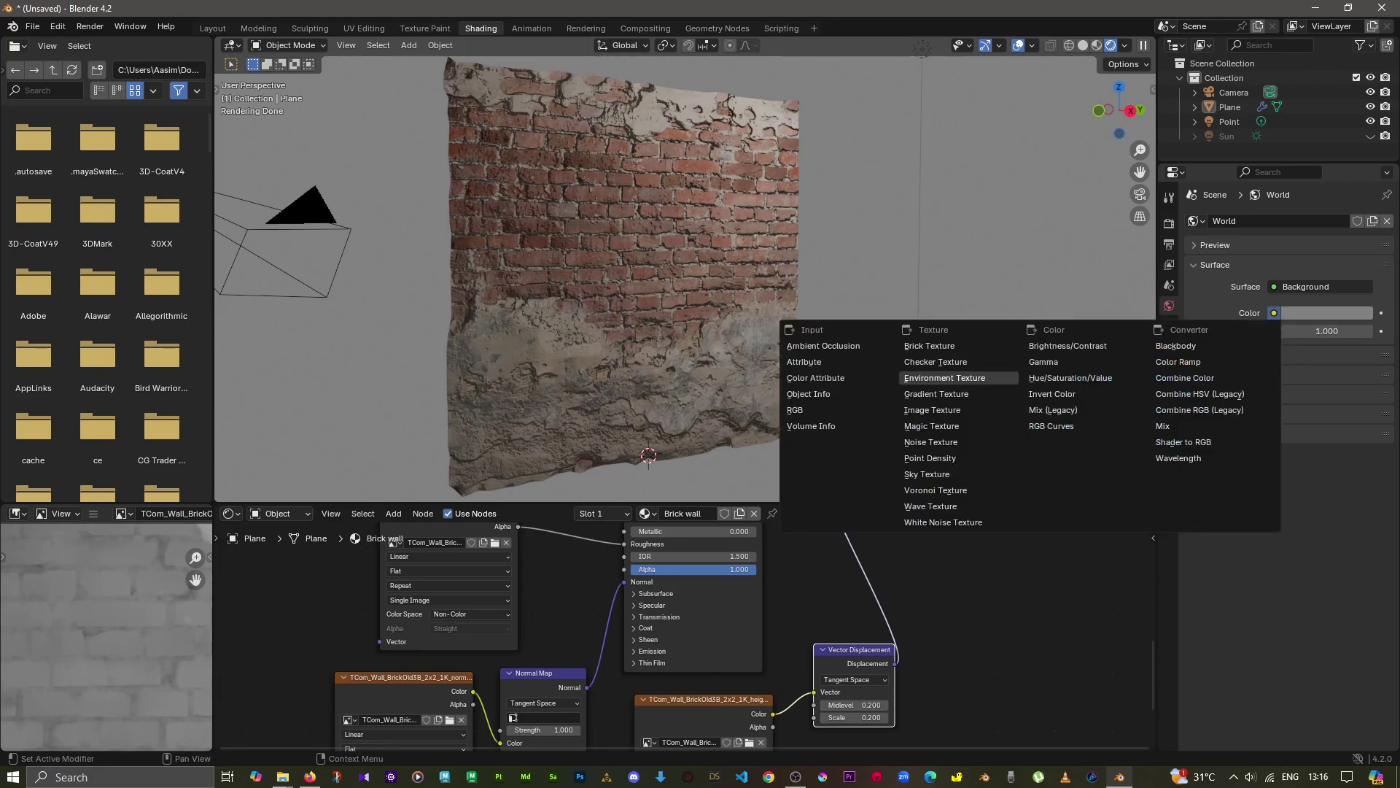
click(948, 377)
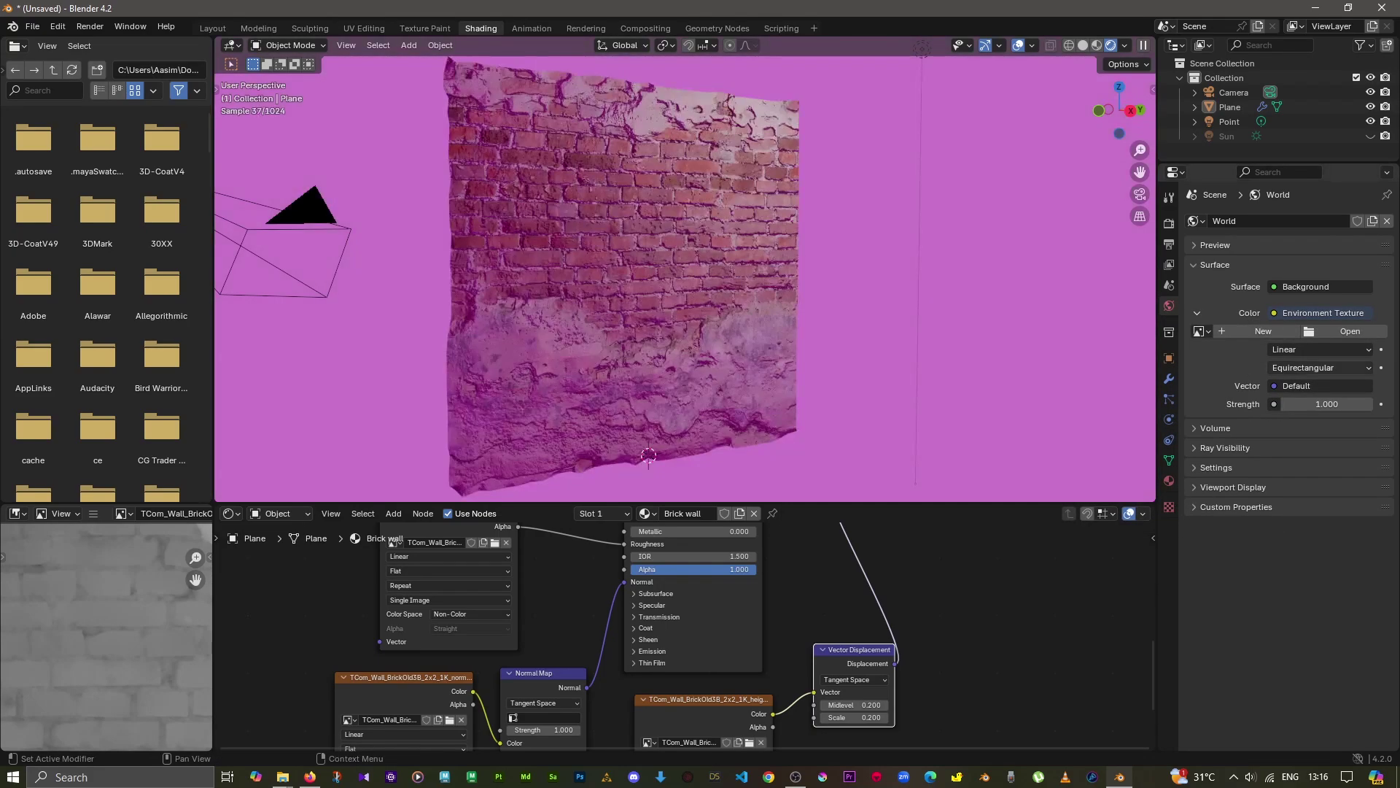
click(1350, 330)
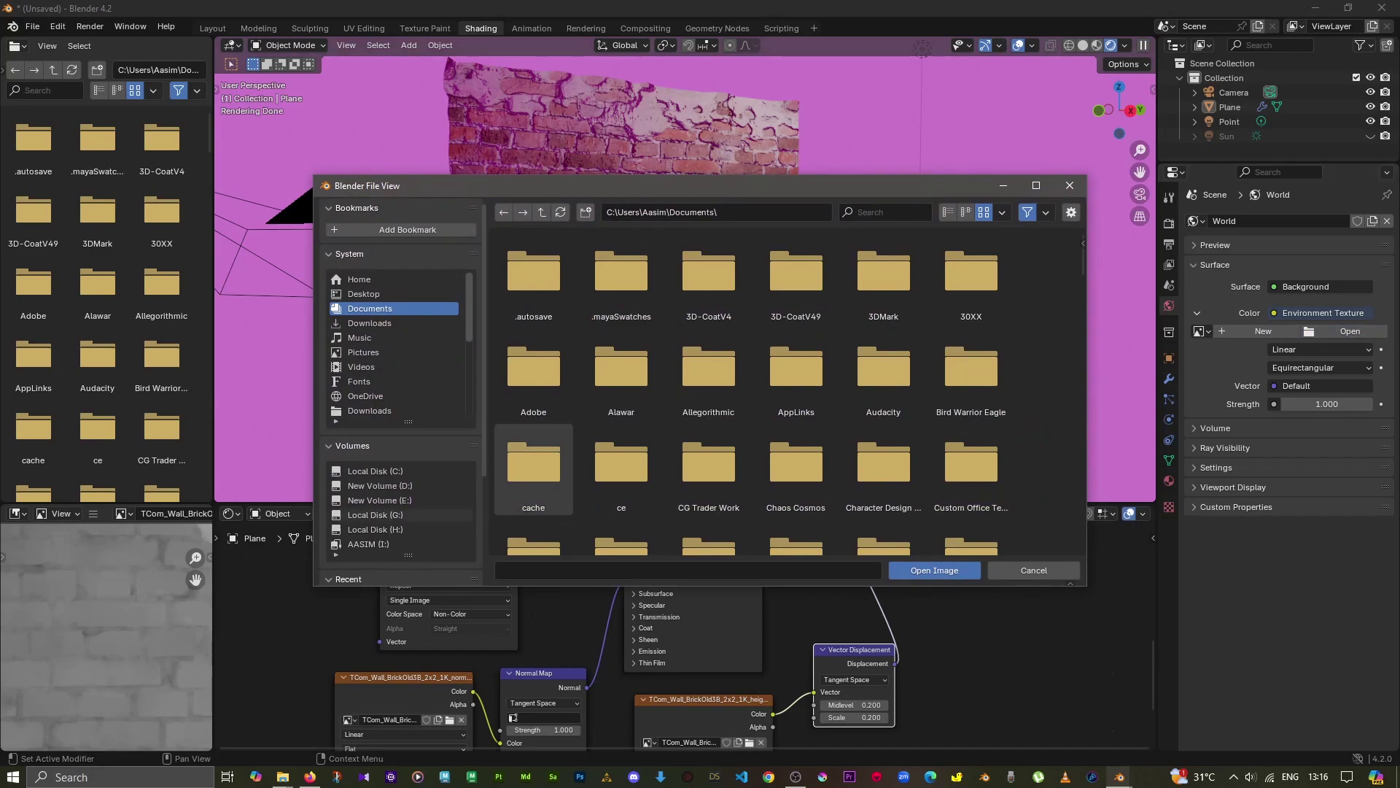
scroll(401, 438, down, 2)
click(372, 546)
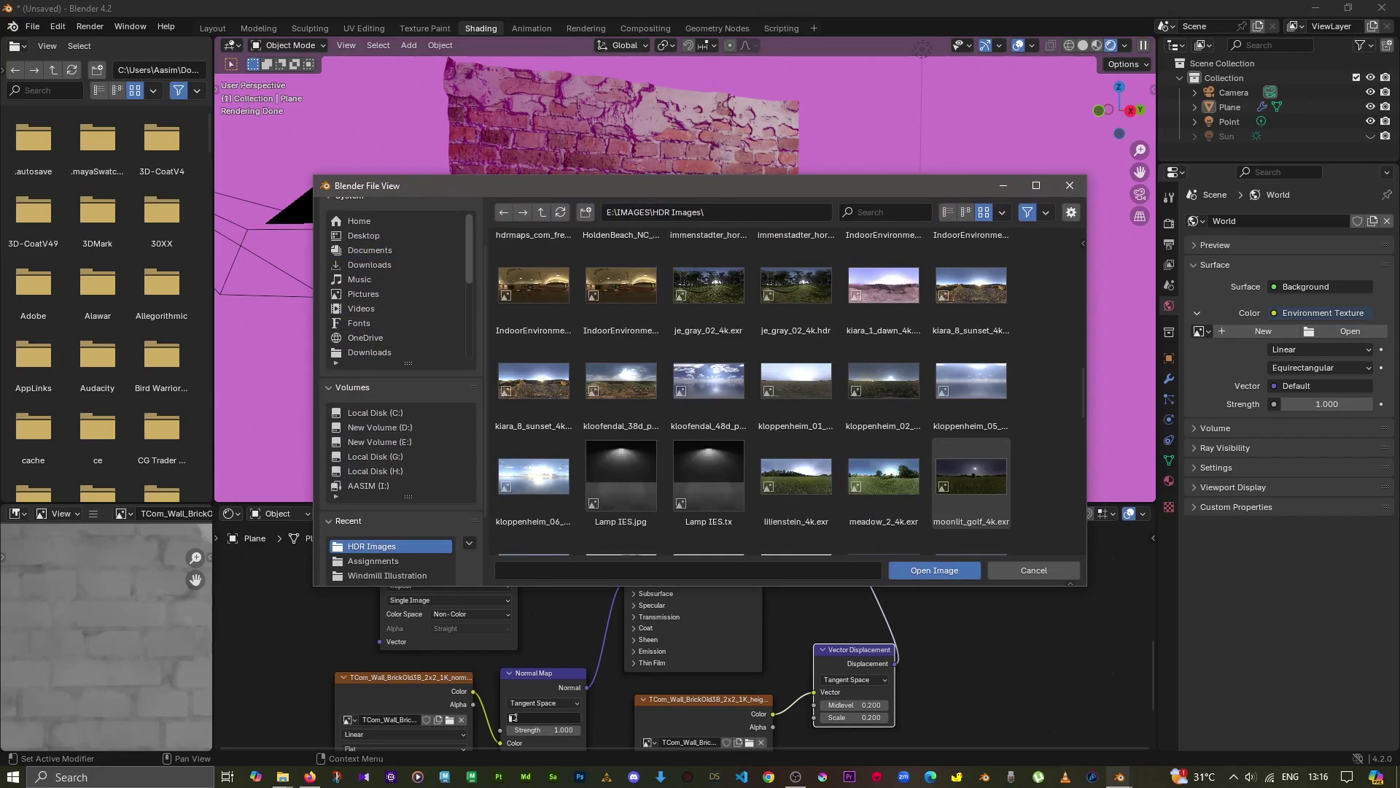
click(883, 478)
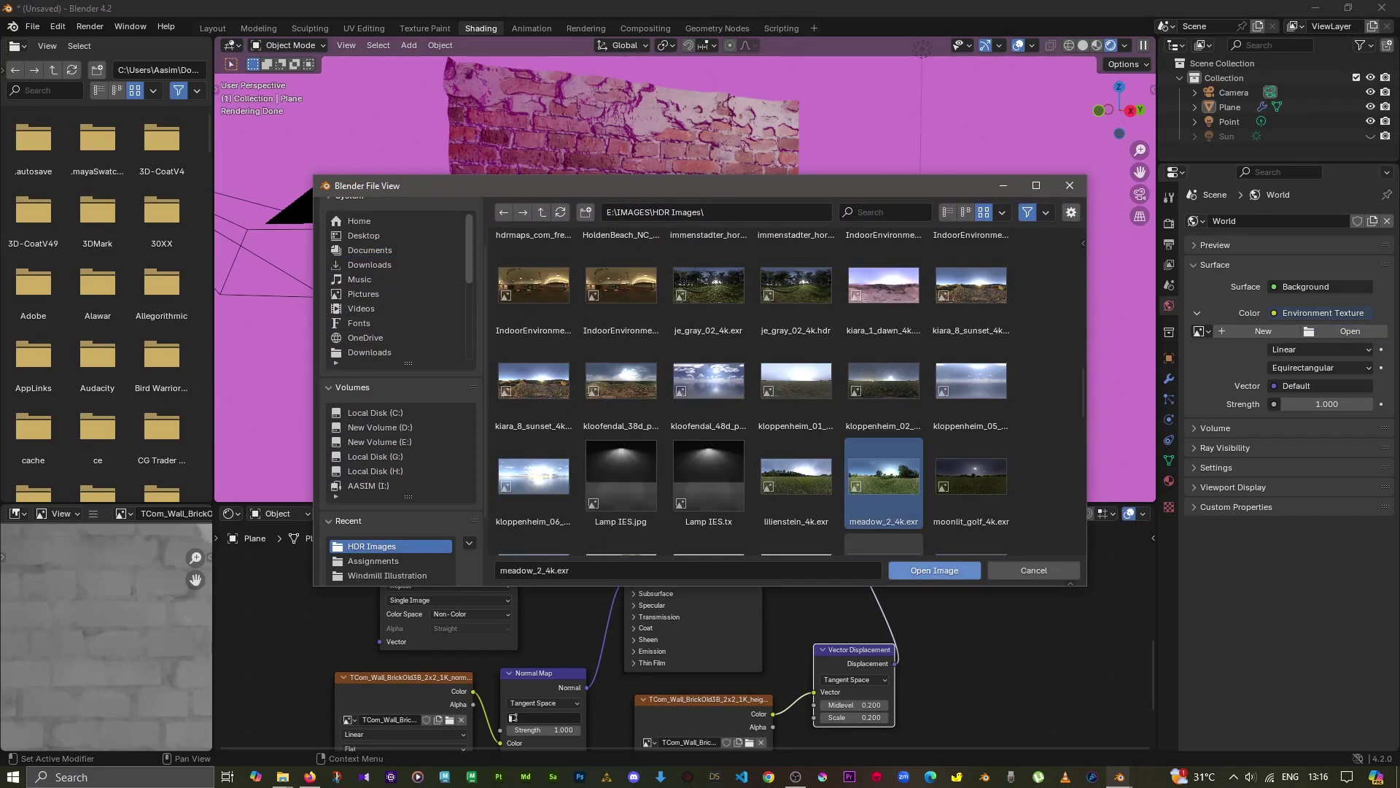
click(934, 570)
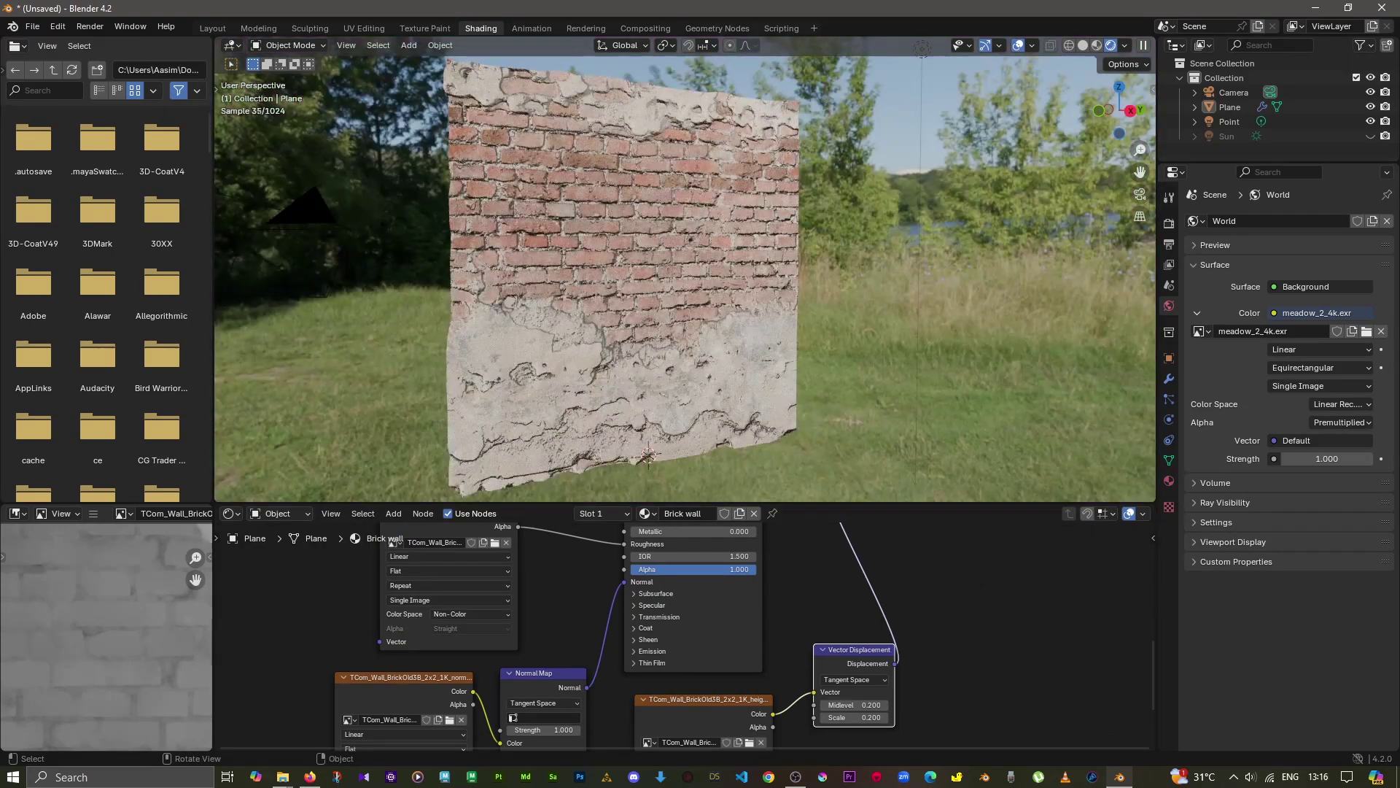
middle_drag(686, 292, 642, 299)
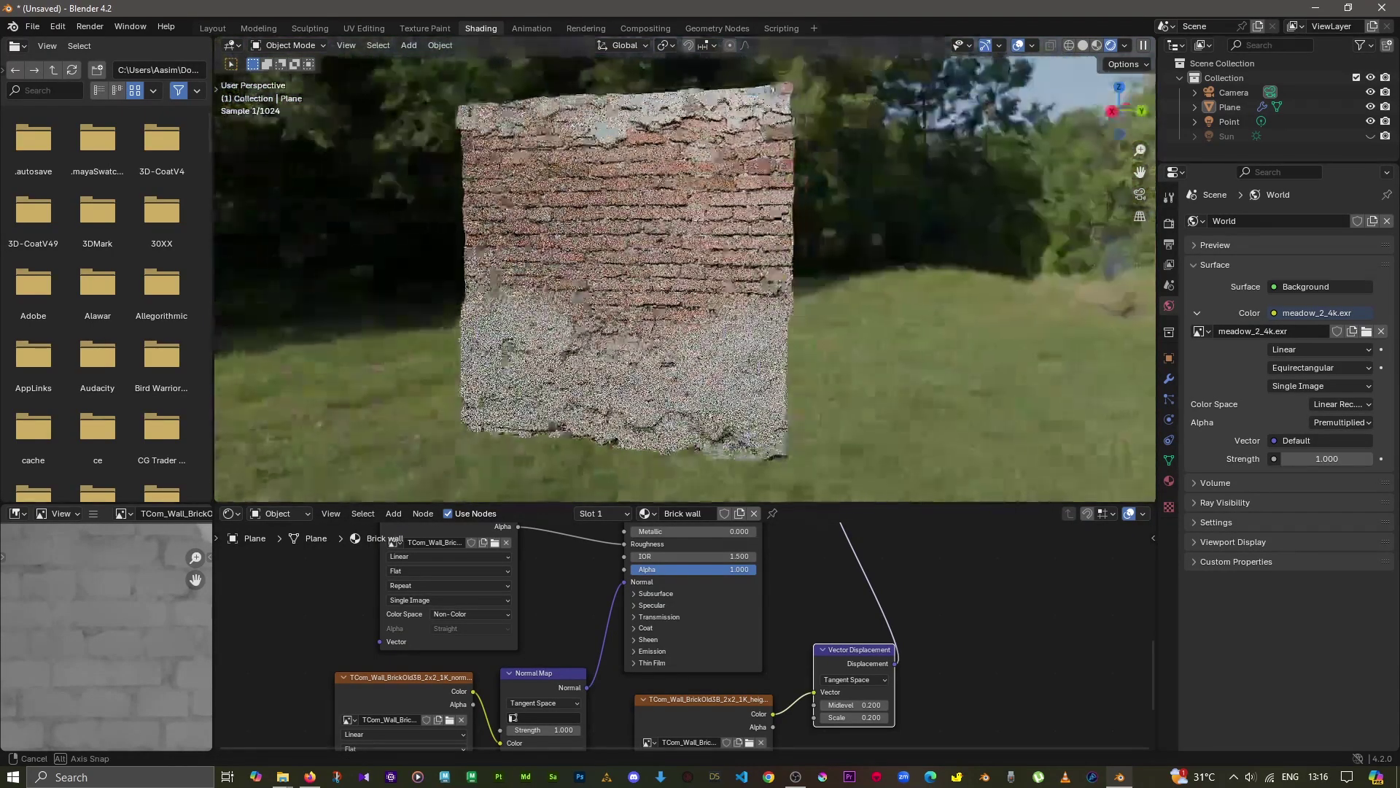
middle_drag(616, 441, 616, 433)
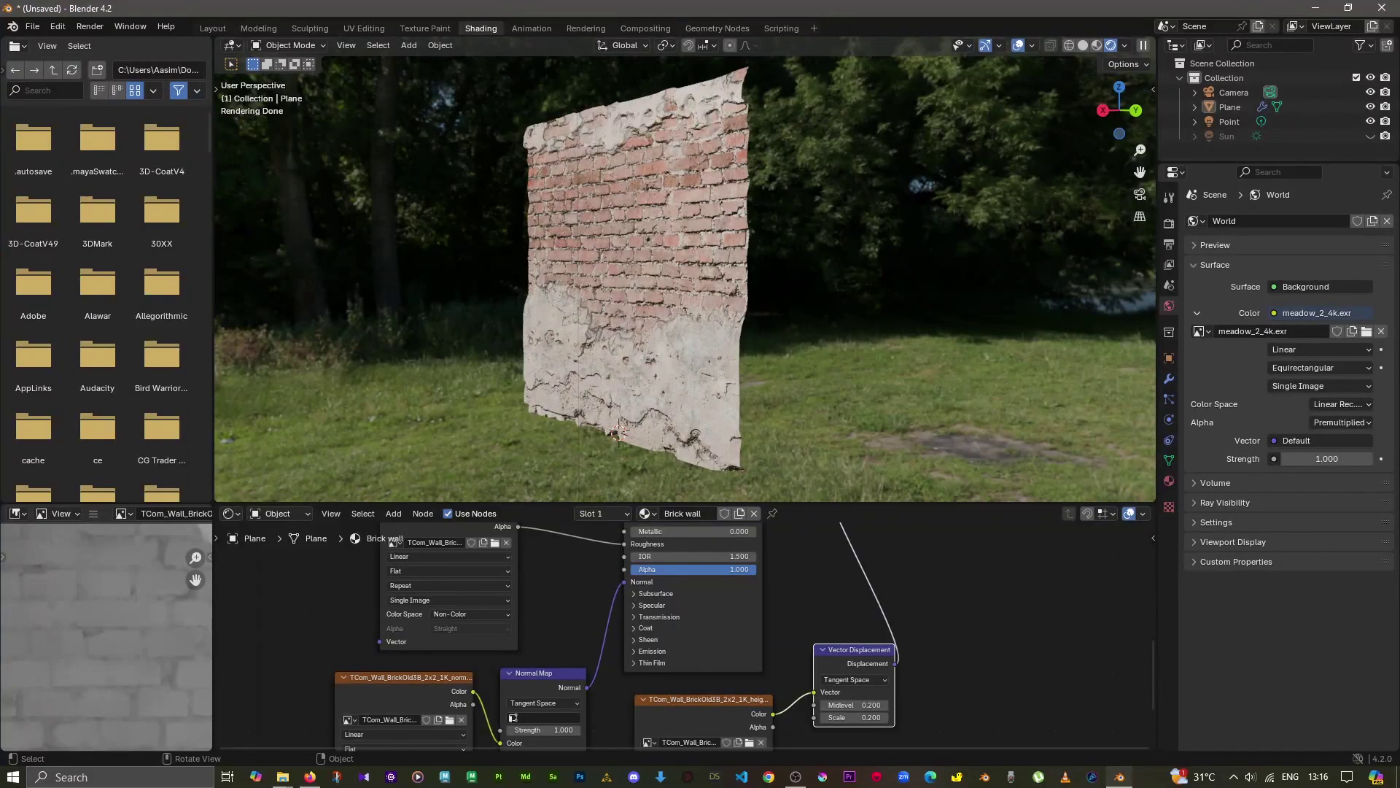
middle_drag(642, 292, 620, 292)
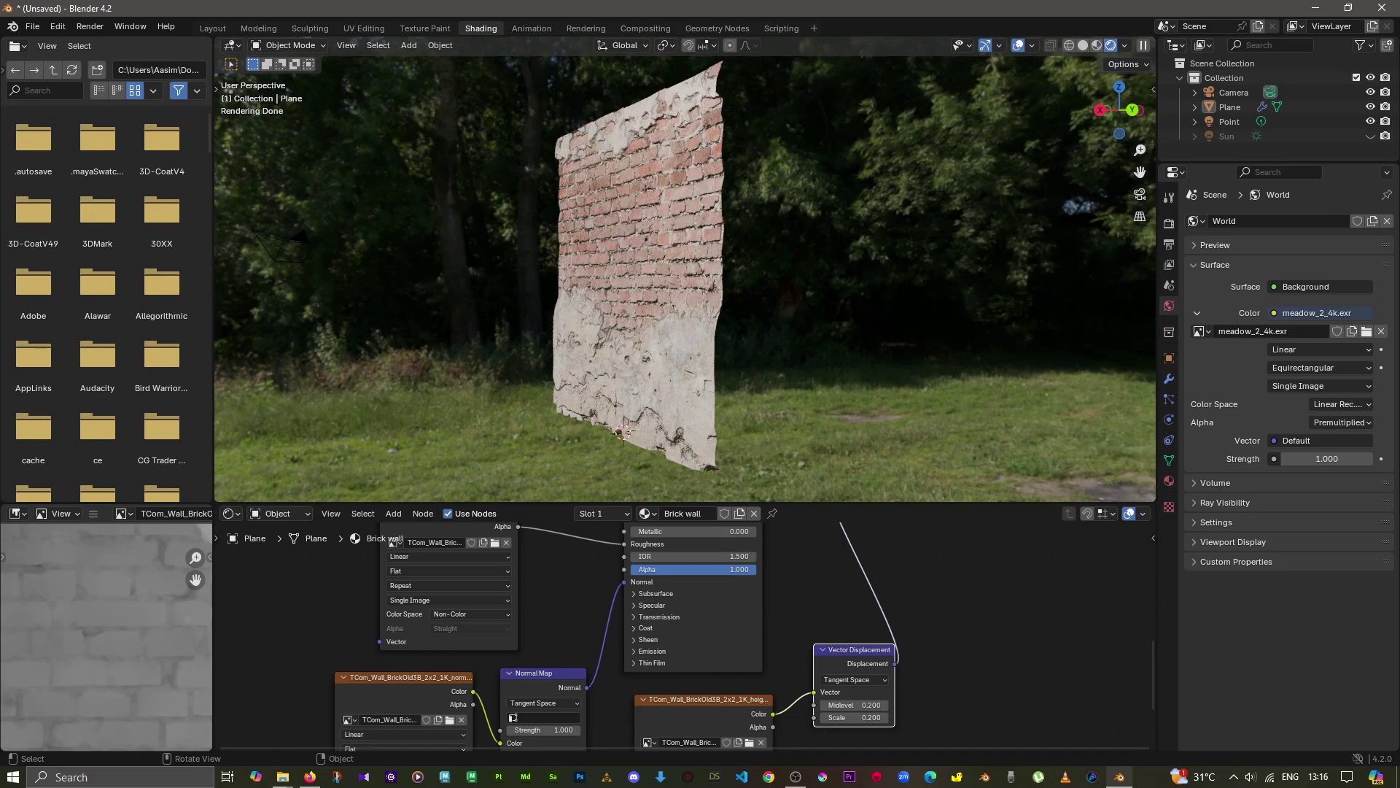
mouse_move(642, 437)
middle_down()
mouse_move(620, 438)
mouse_move(657, 438)
middle_up()
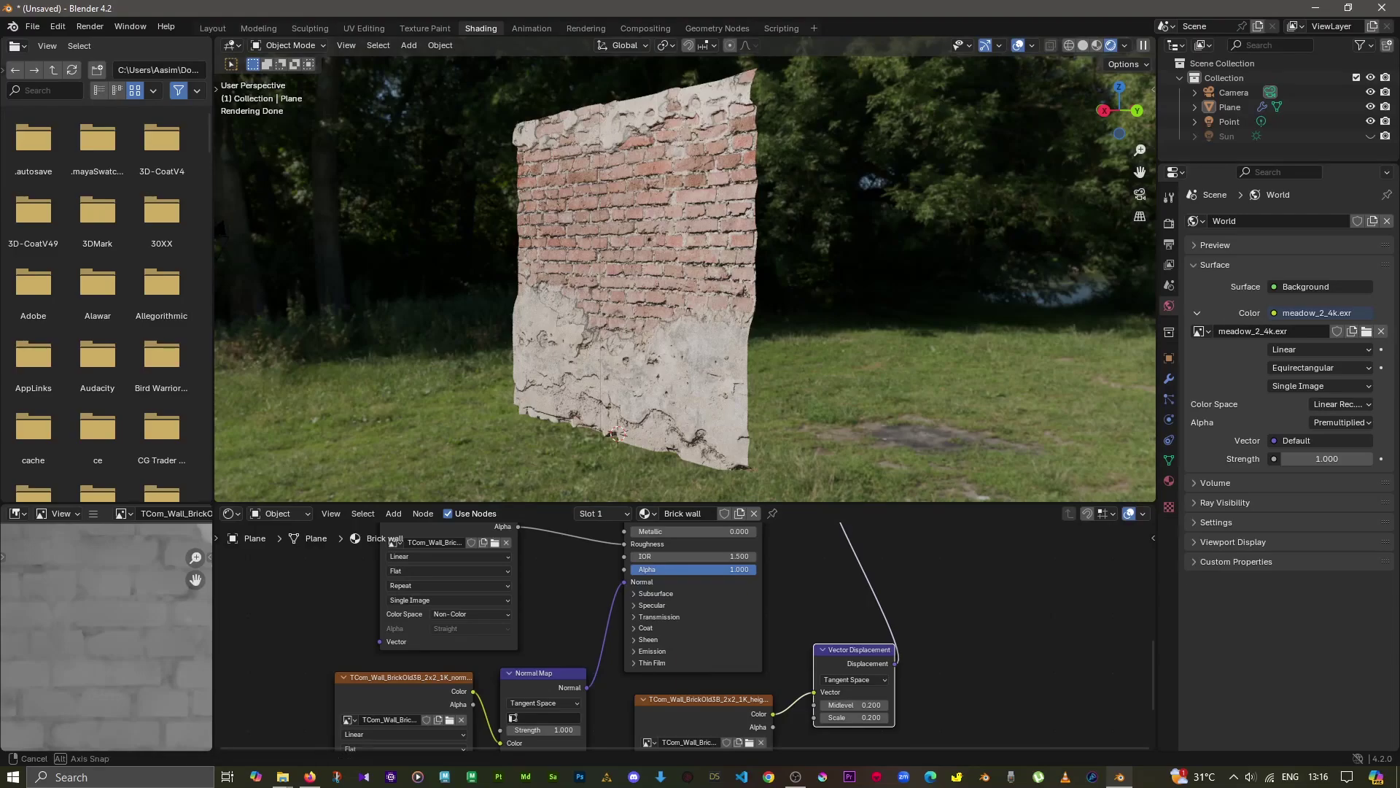
middle_drag(617, 436, 635, 438)
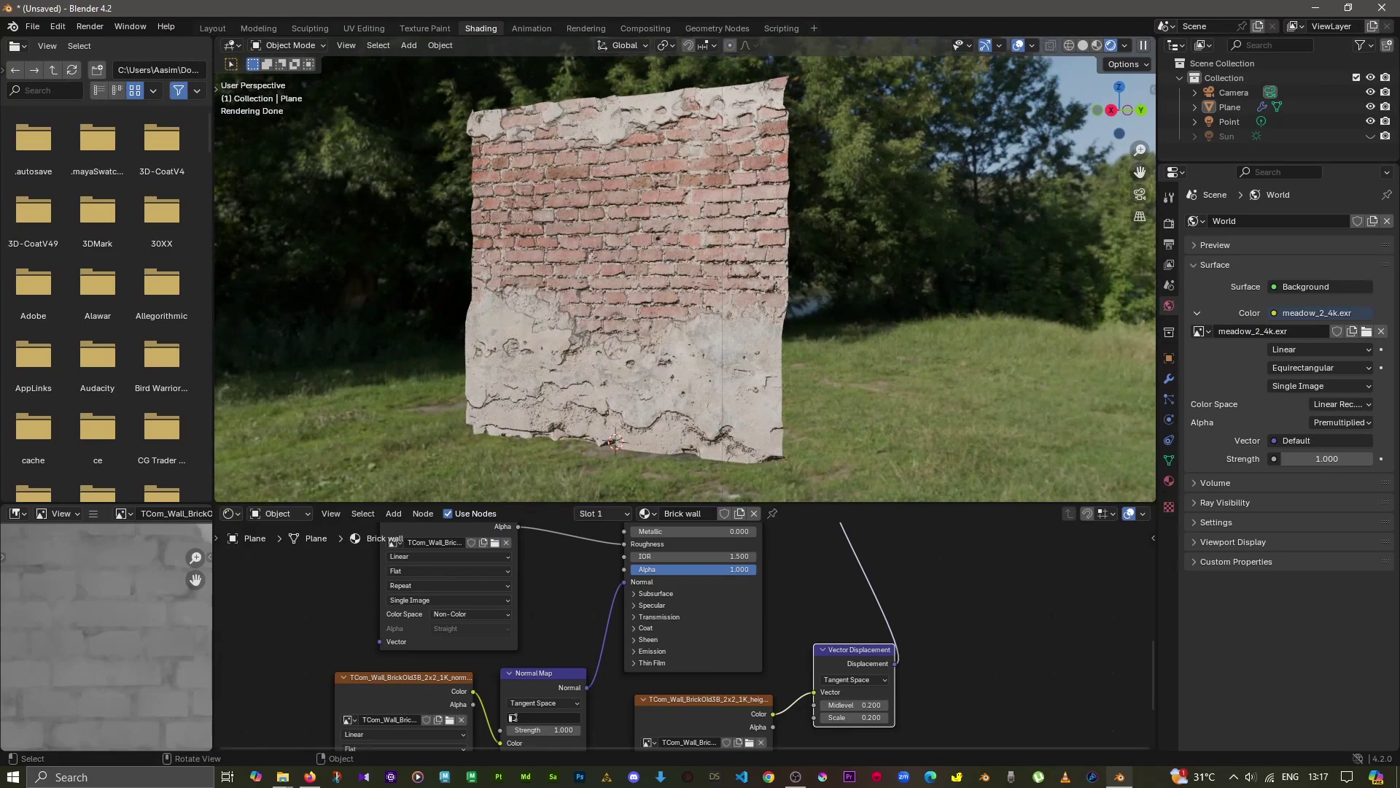
Enlarge the Shader Editor area and reframe the graph to reveal the AO texture node.
scroll(663, 627, down, 2)
scroll(664, 627, down, 2)
scroll(664, 628, down, 2)
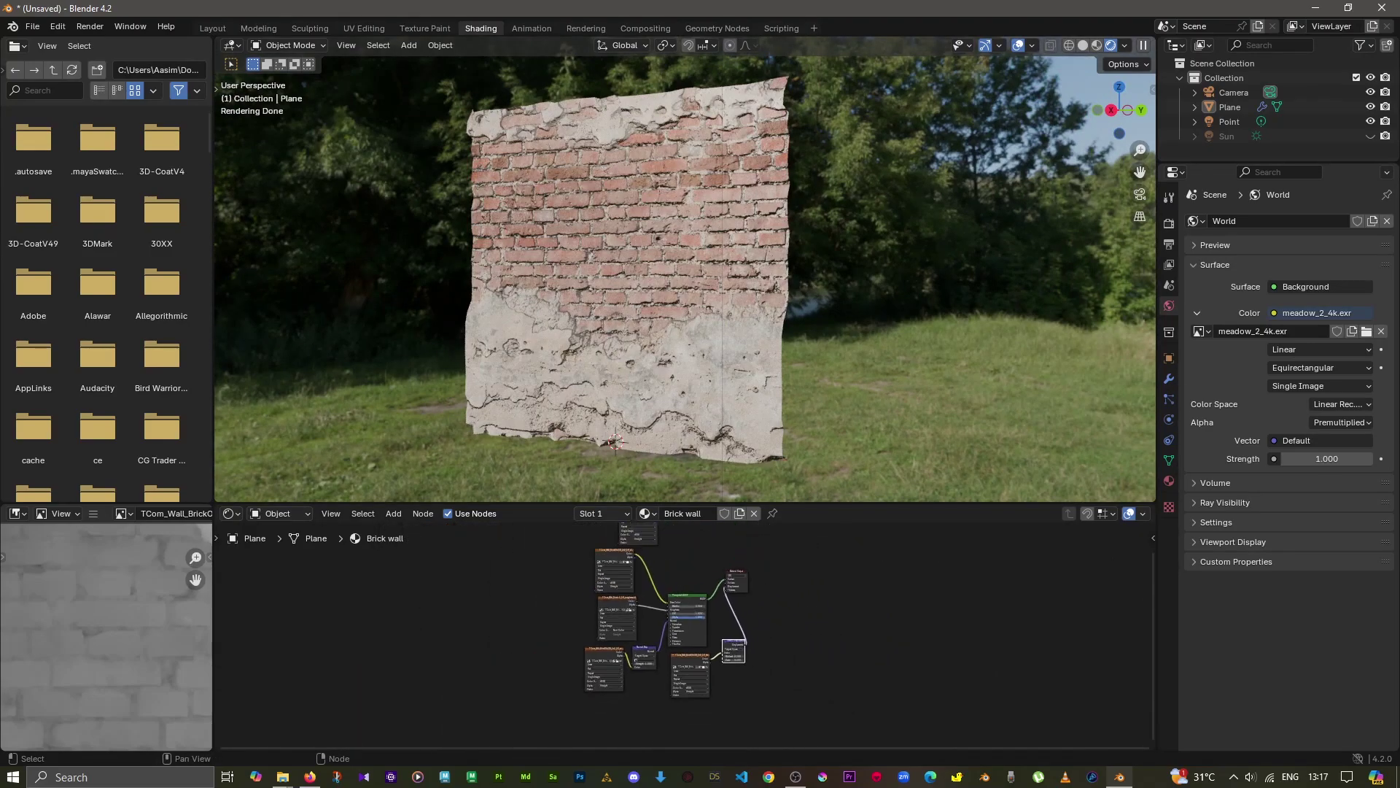
scroll(679, 627, down, 2)
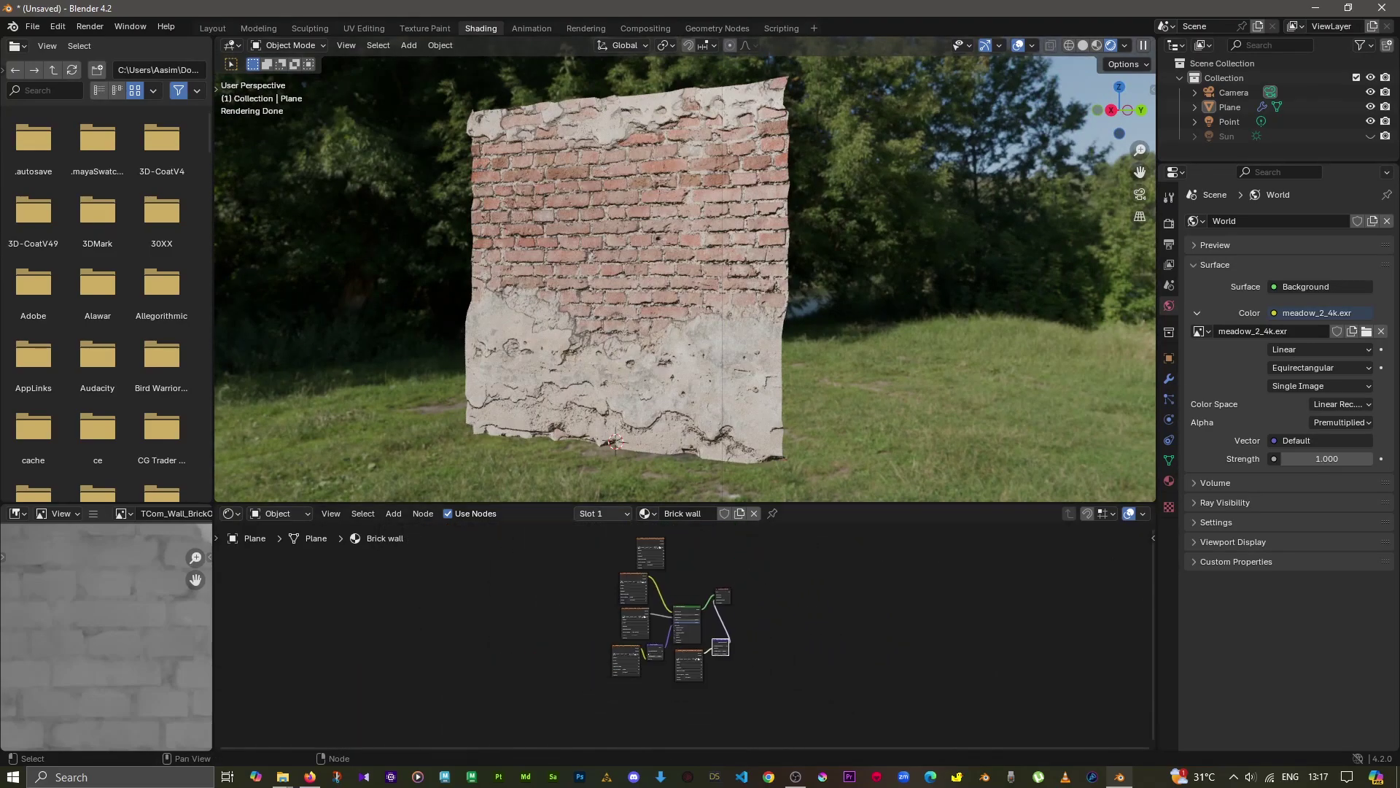
drag(589, 503, 589, 365)
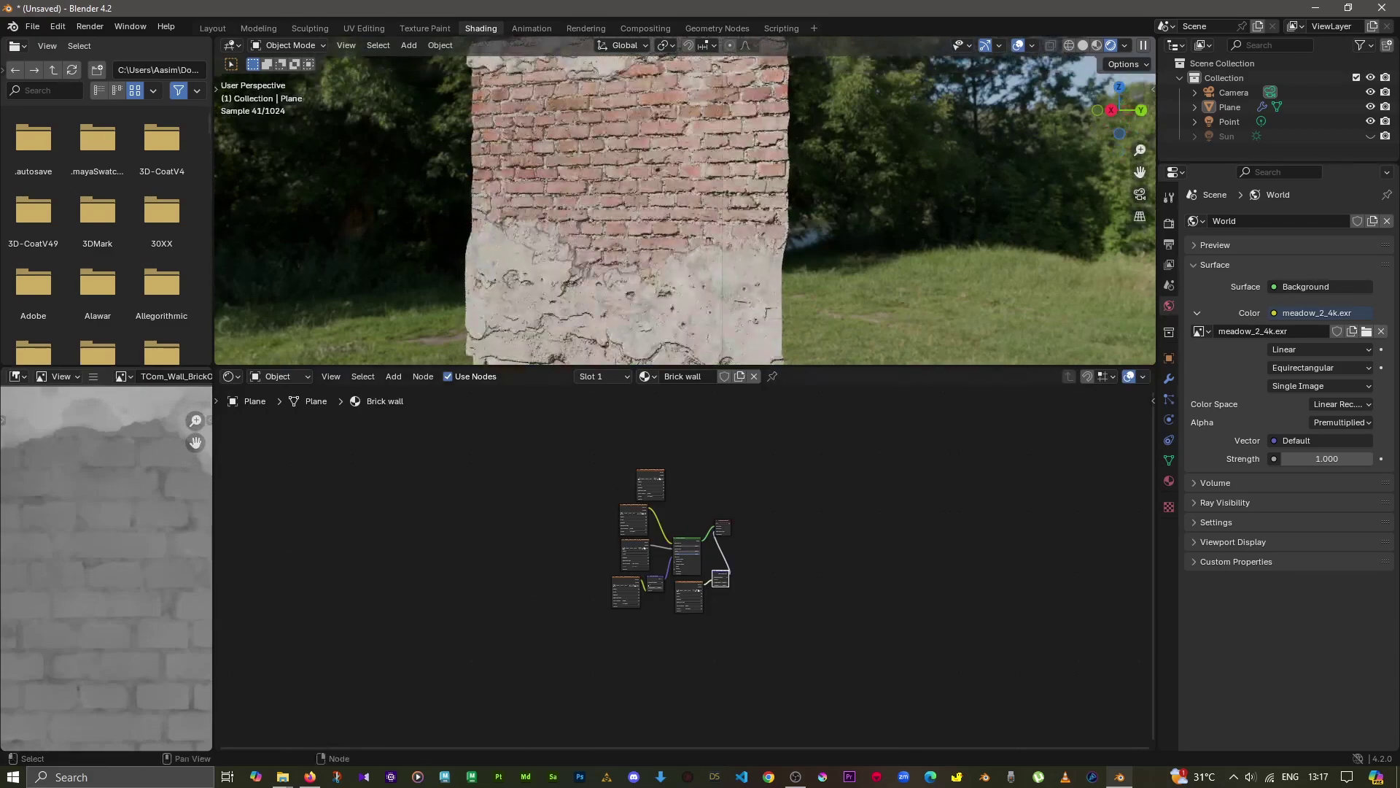
scroll(686, 514, up, 2)
scroll(685, 515, up, 3)
scroll(685, 554, up, 1)
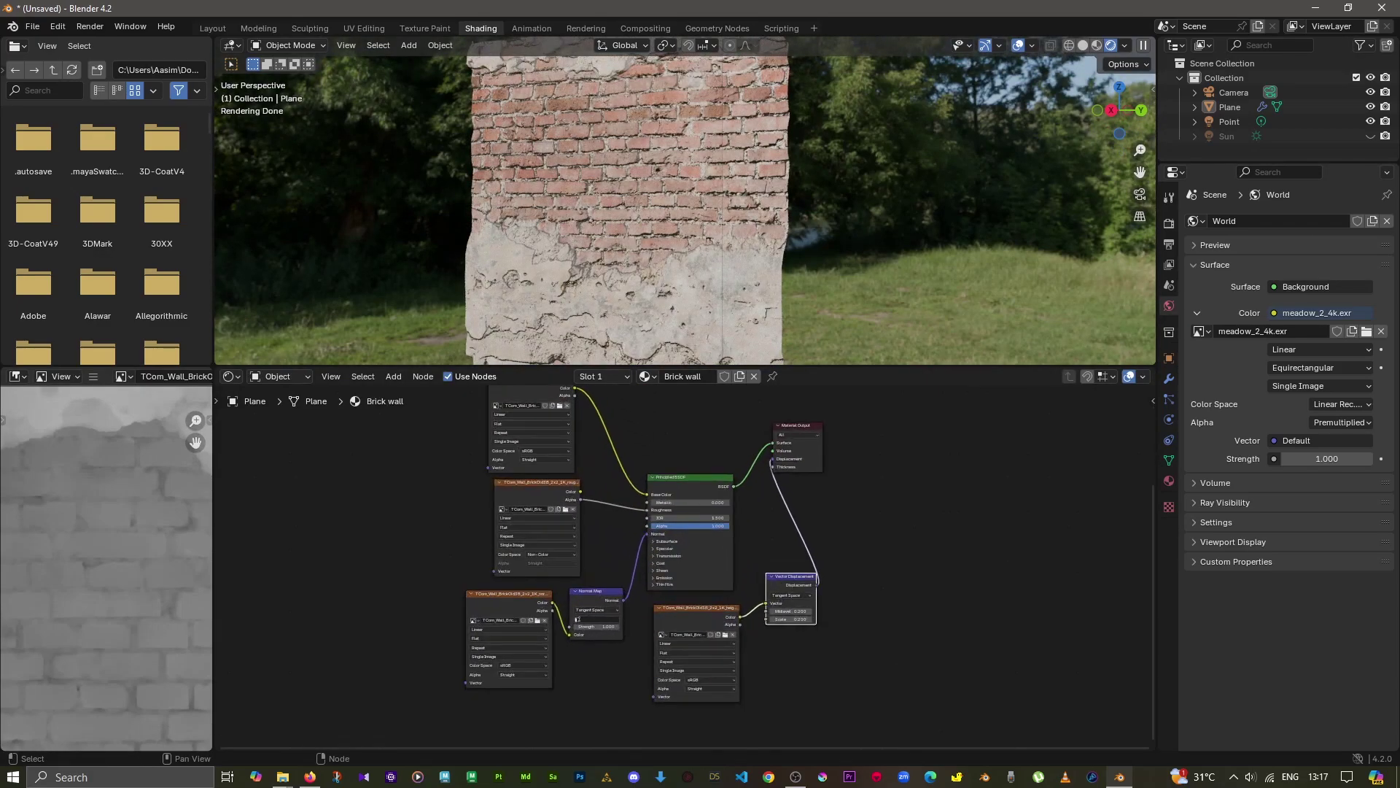
middle_drag(679, 511, 730, 693)
Move the albedo and AO nodes left, preview AO, then reconnect albedo to Base Color.
drag(591, 583, 550, 586)
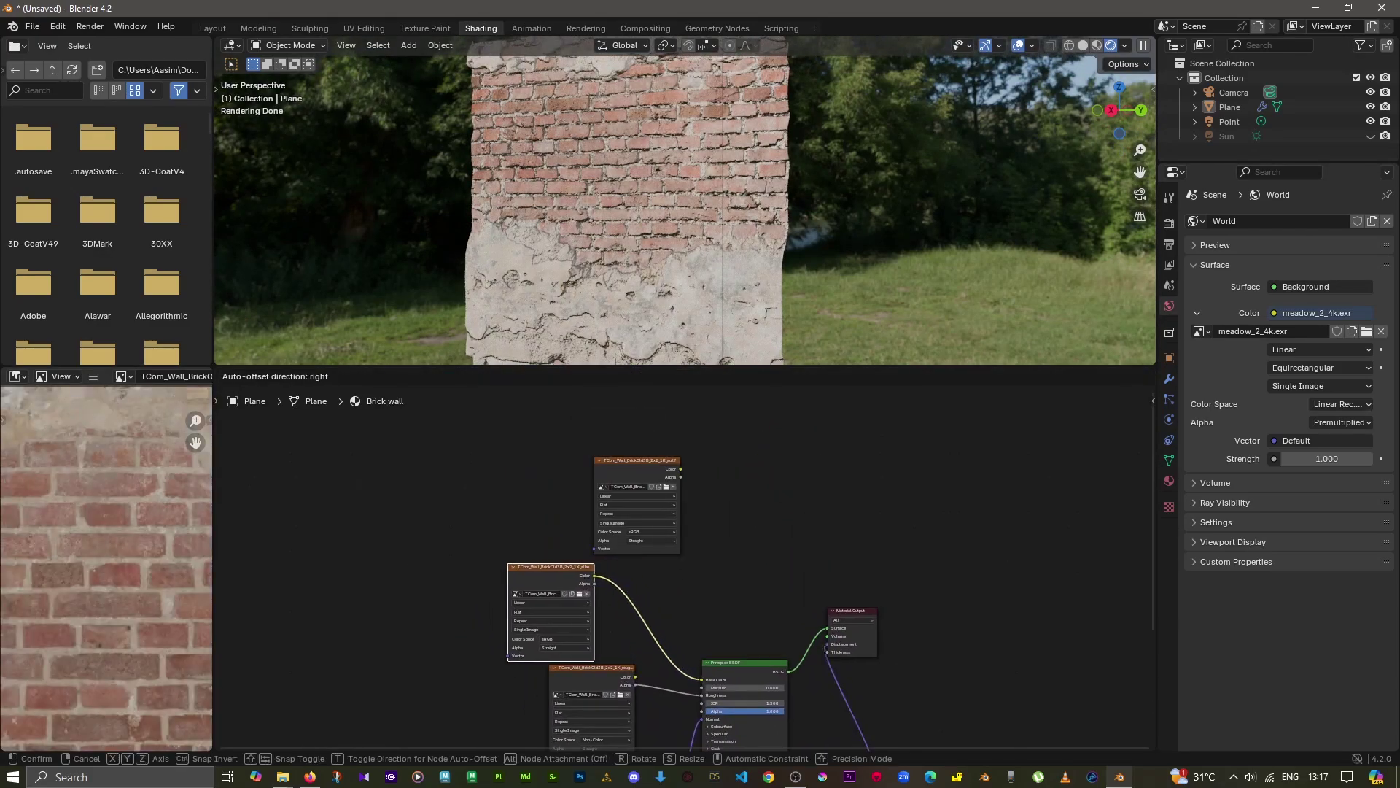
drag(601, 485, 554, 477)
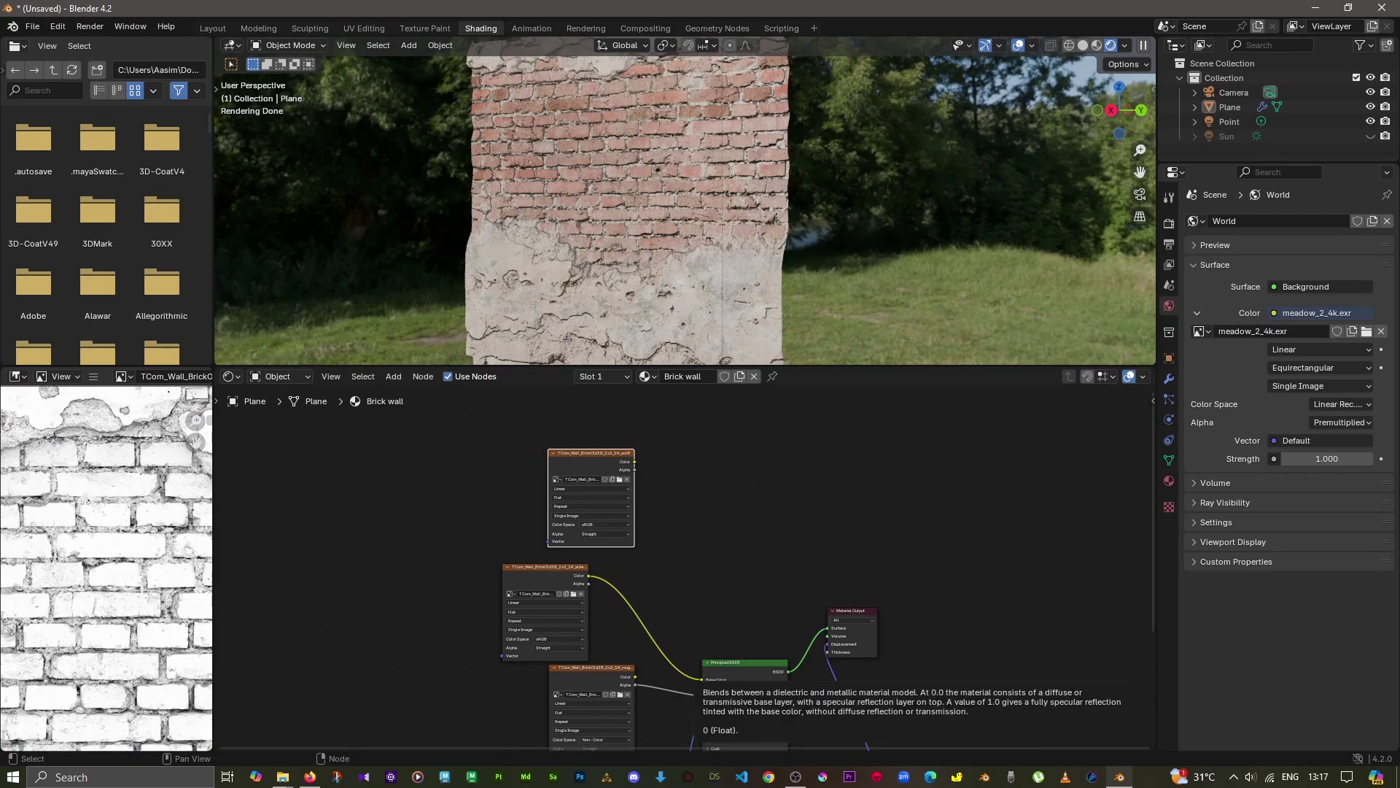
scroll(682, 569, up, 2)
scroll(682, 568, down, 1)
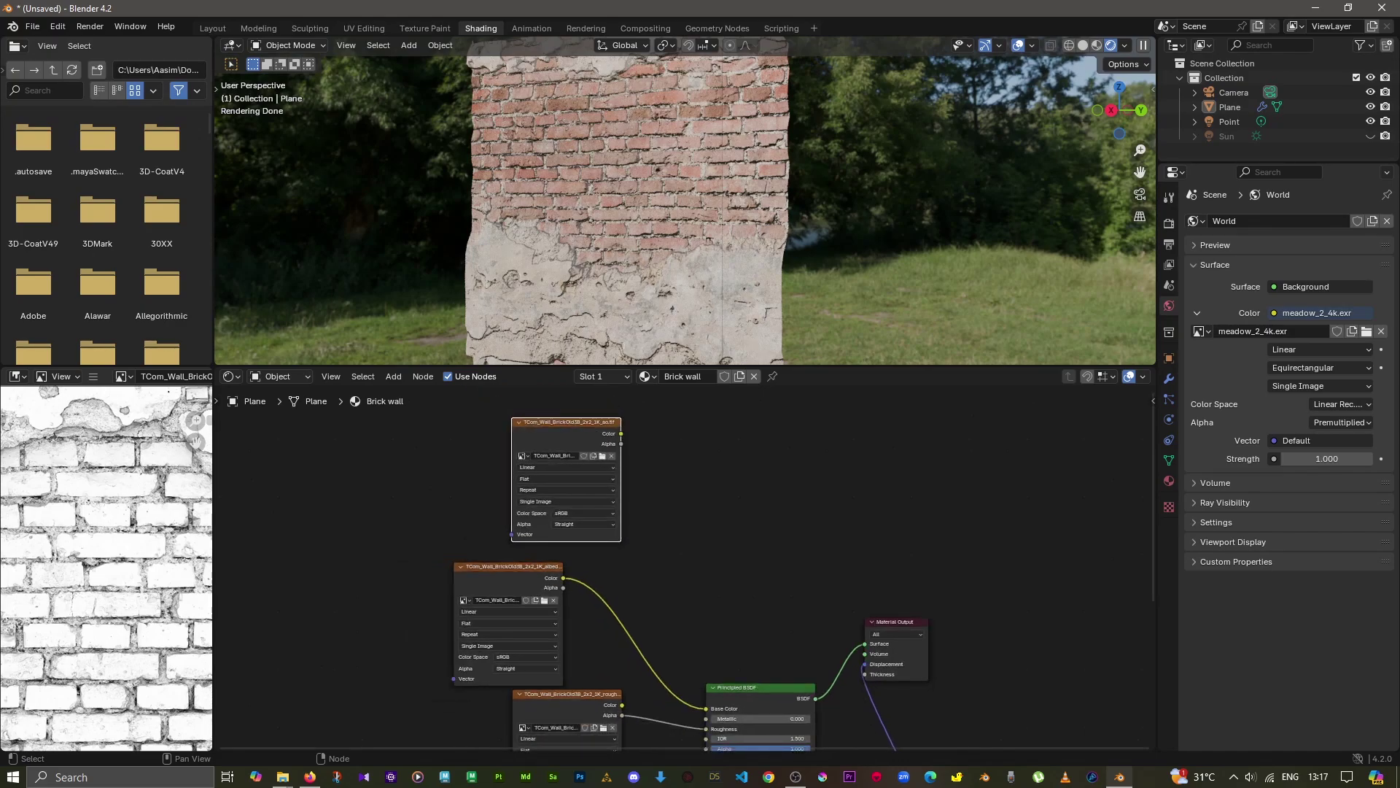
drag(621, 433, 706, 708)
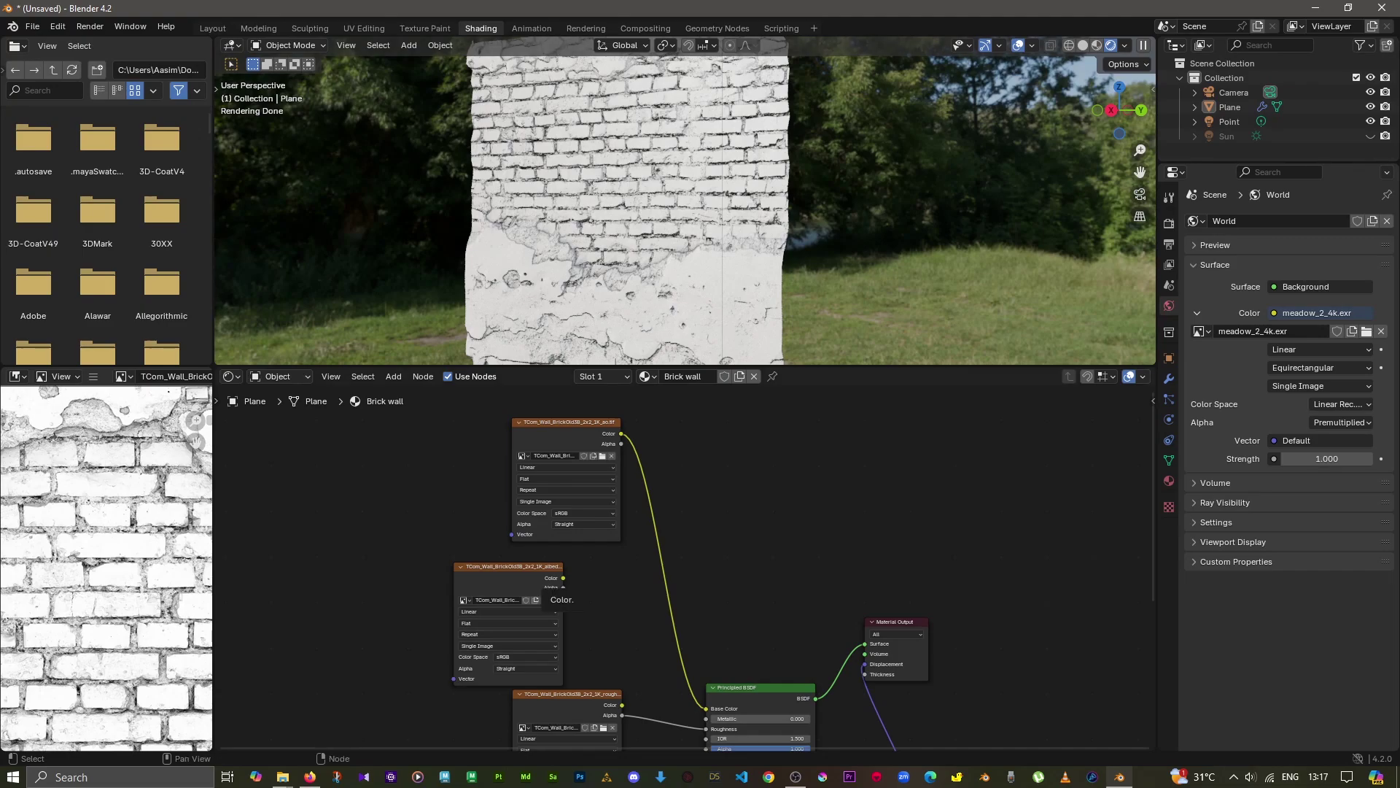
drag(563, 578, 706, 708)
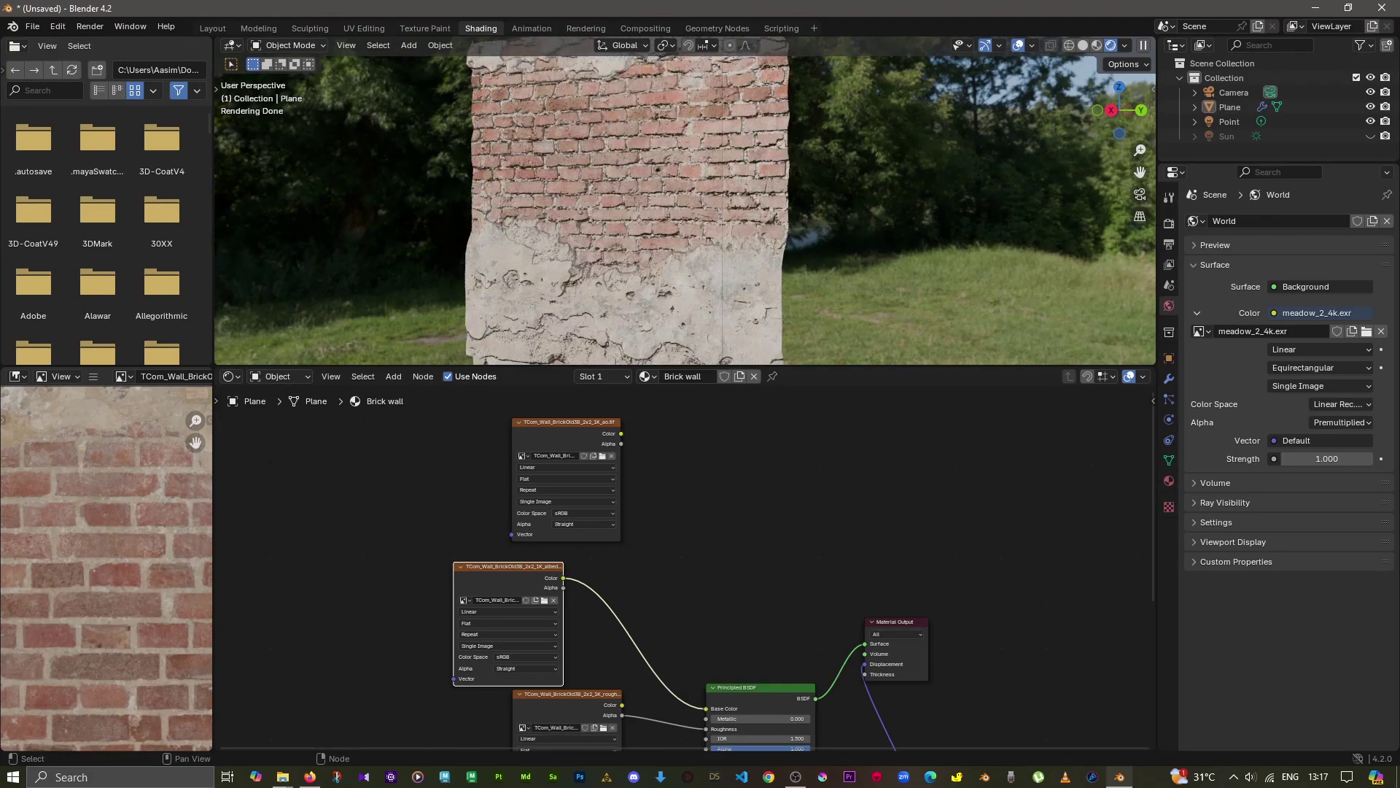
Add an Ambient Occlusion node and connect the AO texture's Color into it.
key(shift+a)
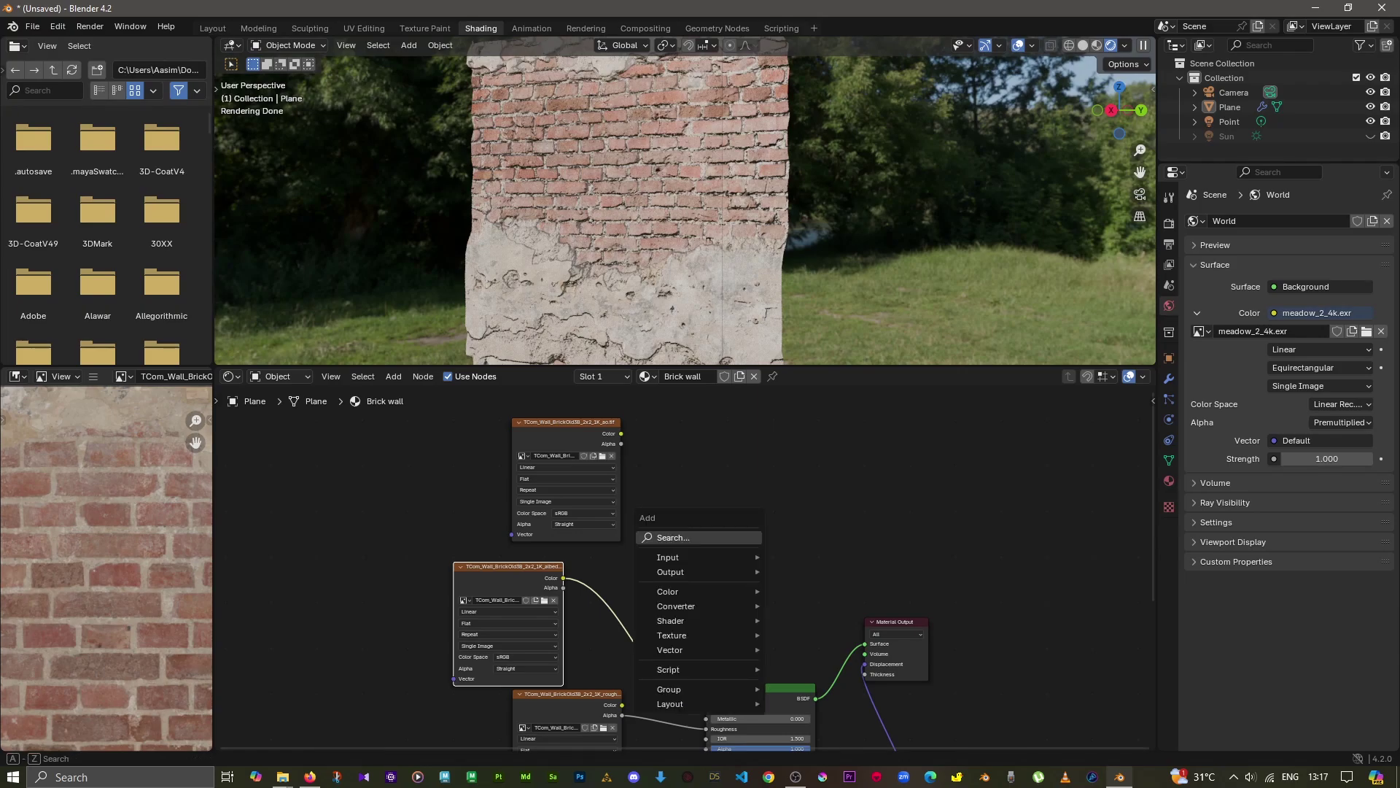
click(755, 538)
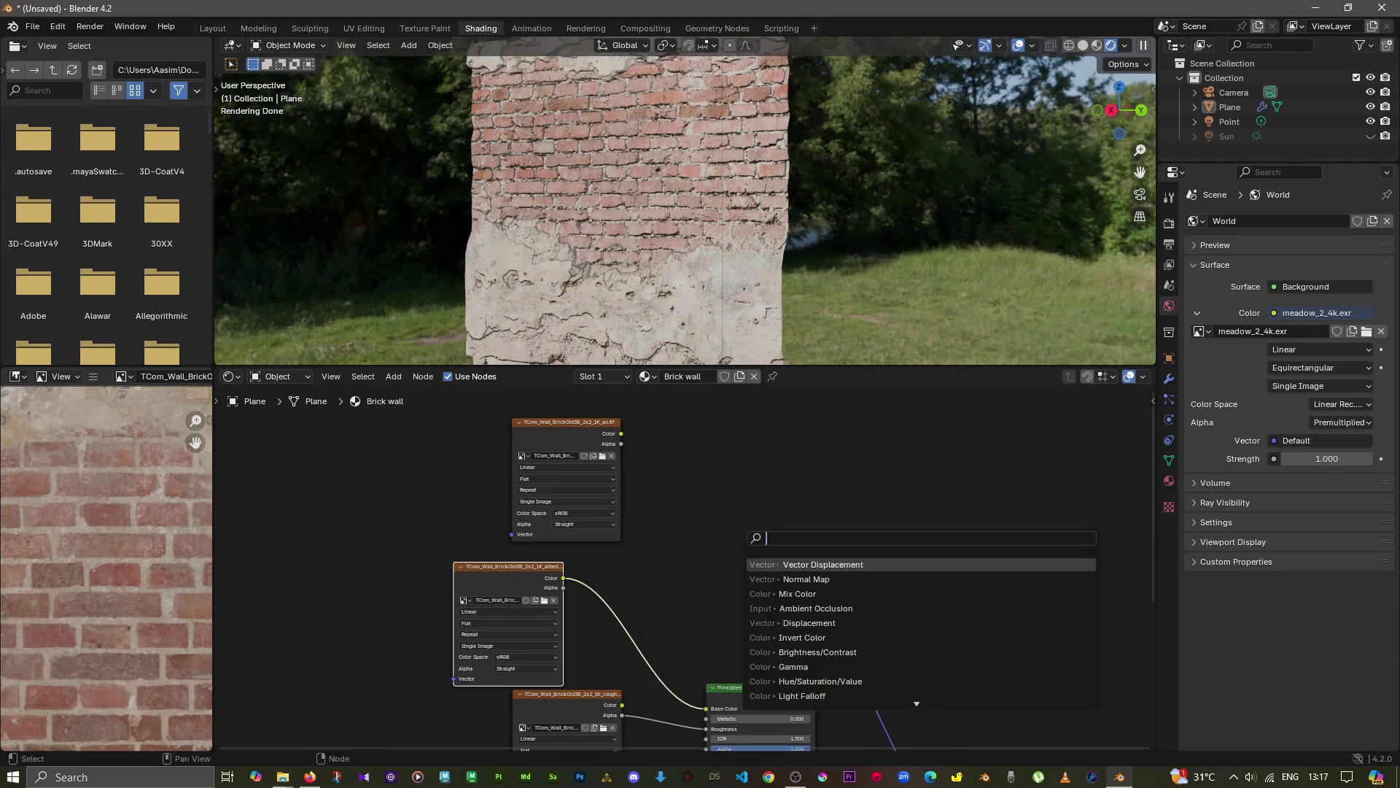
text(a)
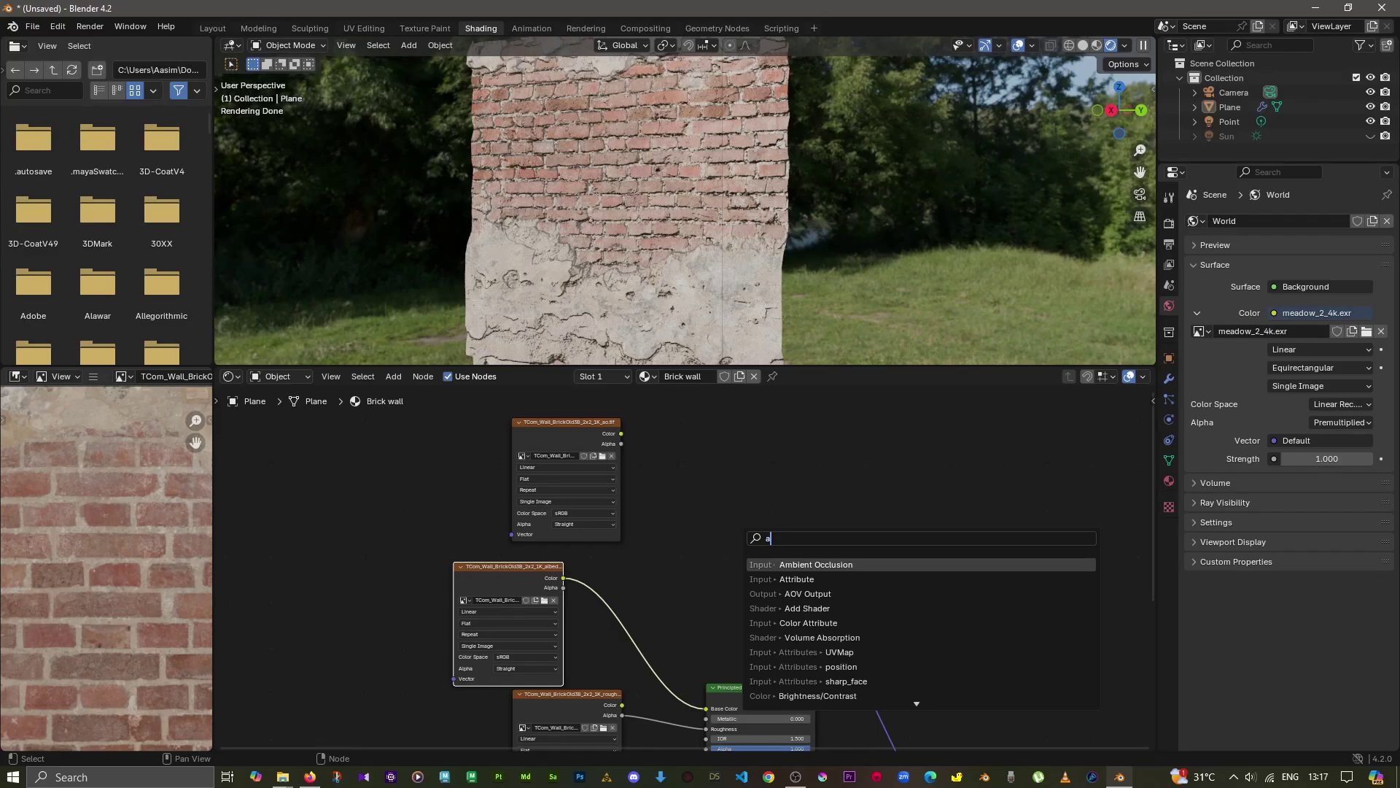
click(817, 564)
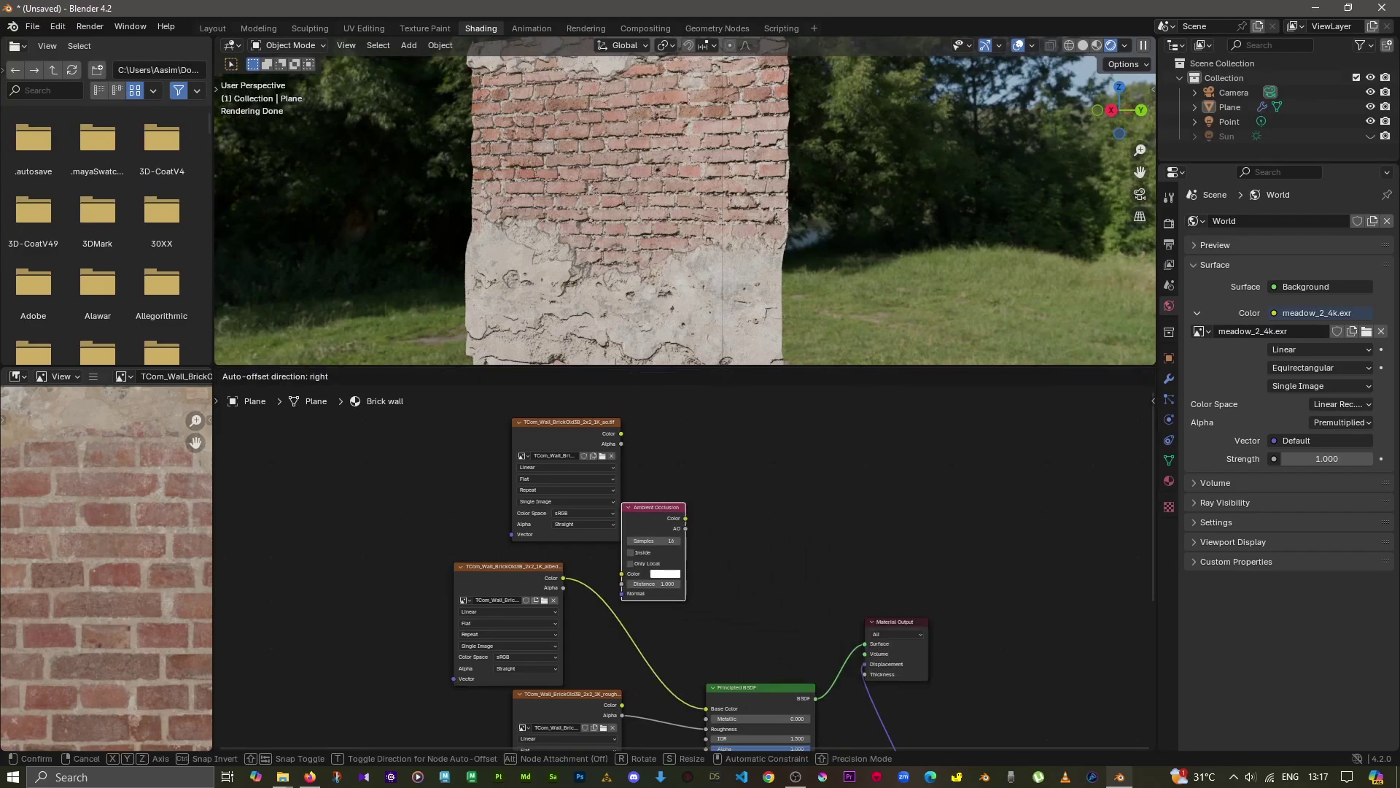
click(679, 471)
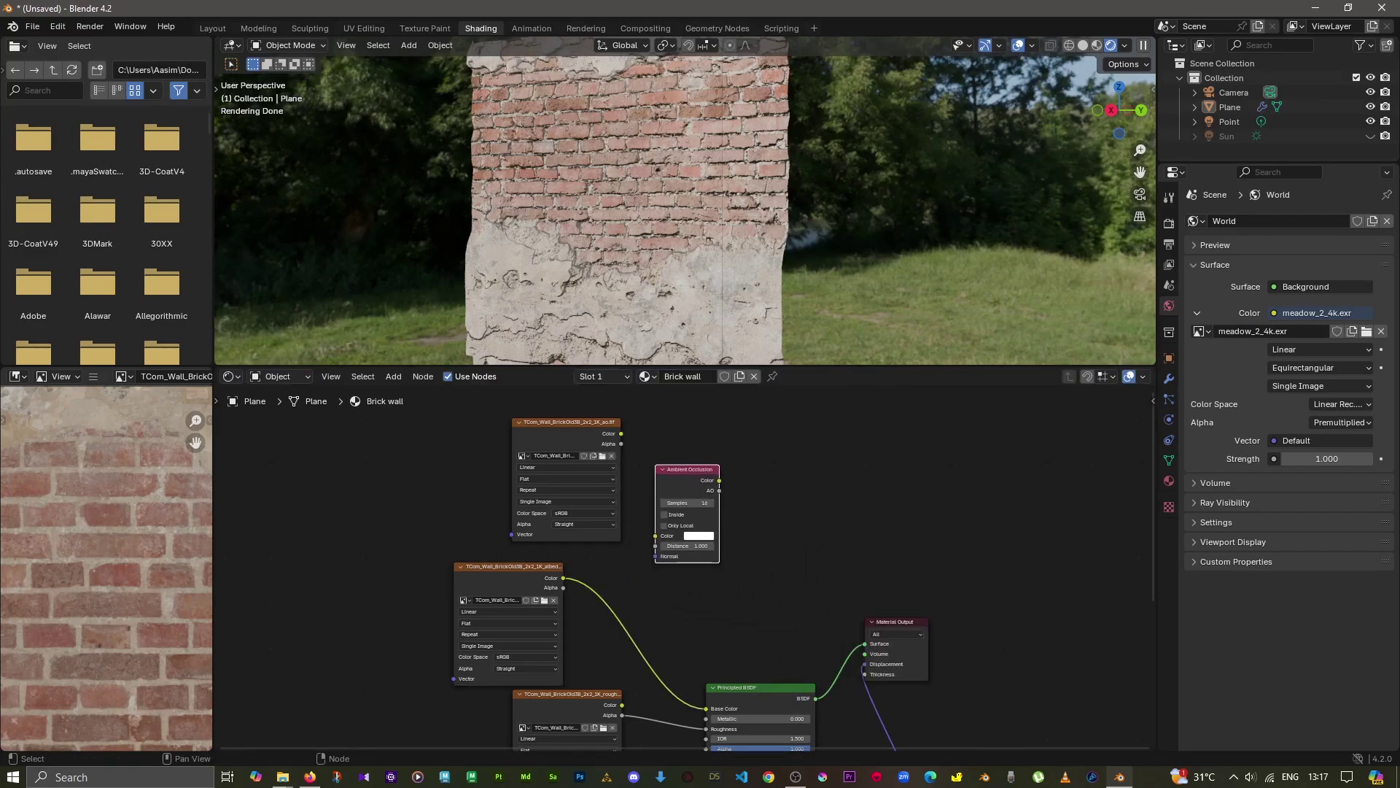
drag(622, 433, 655, 535)
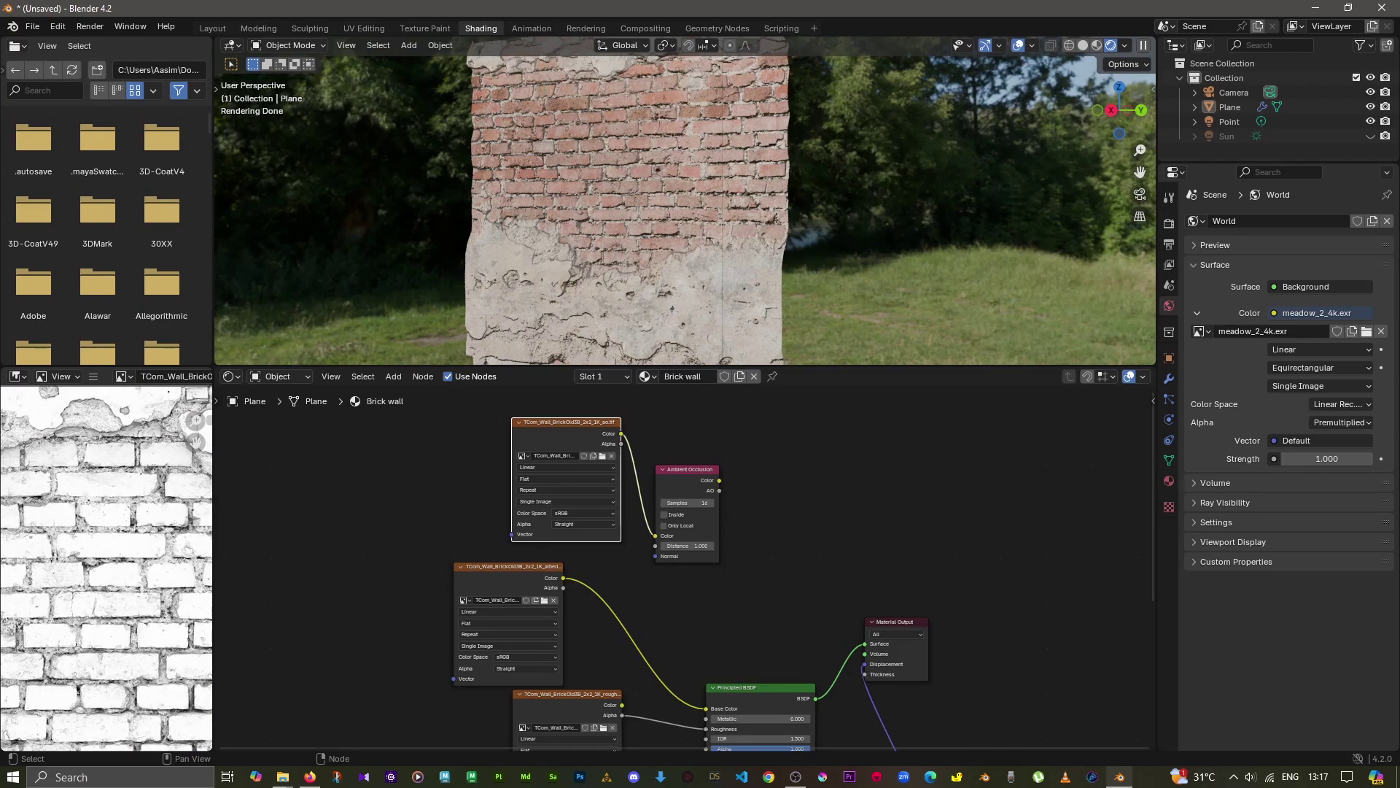
Preview the Ambient Occlusion output as Base Color, undo it, and move both AO nodes up-left.
drag(719, 480, 706, 709)
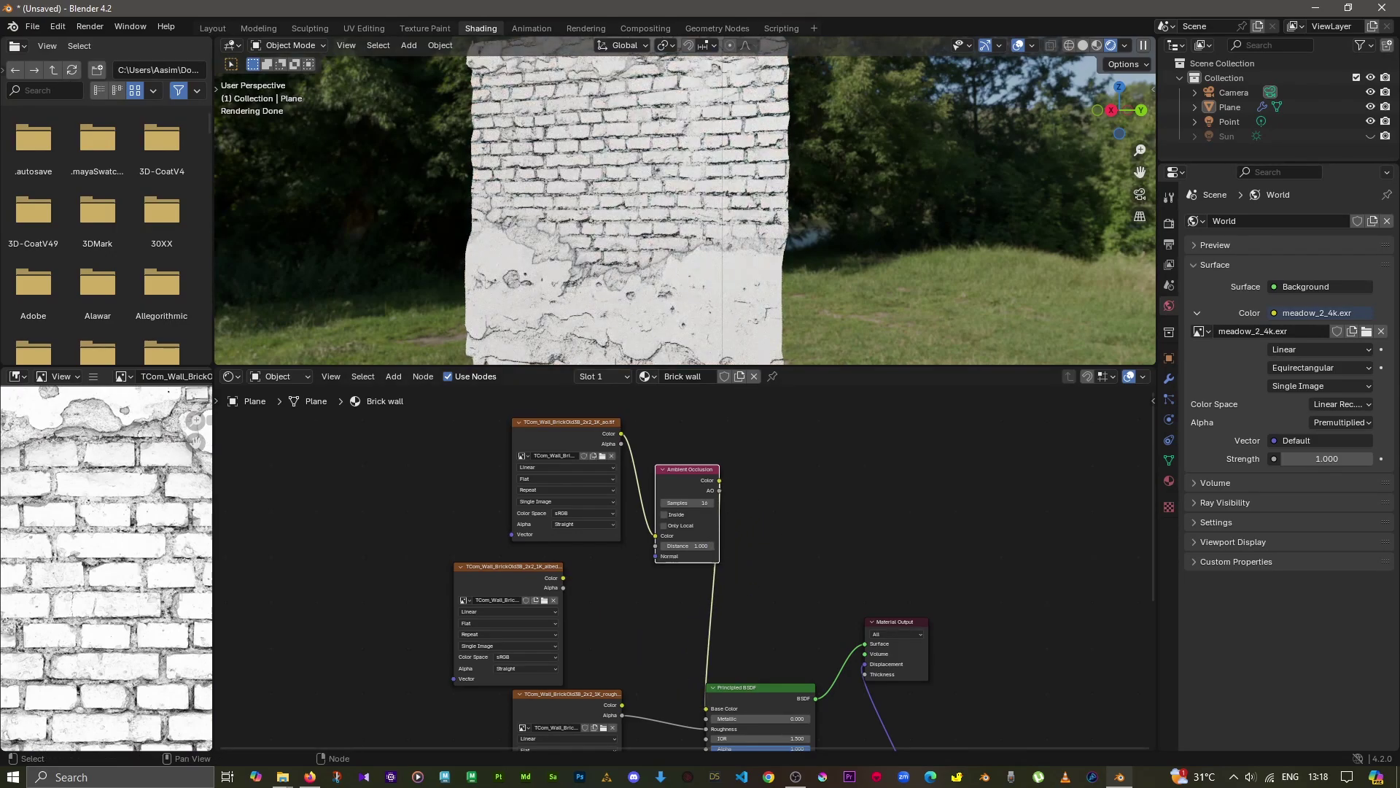
key(ctrl+z)
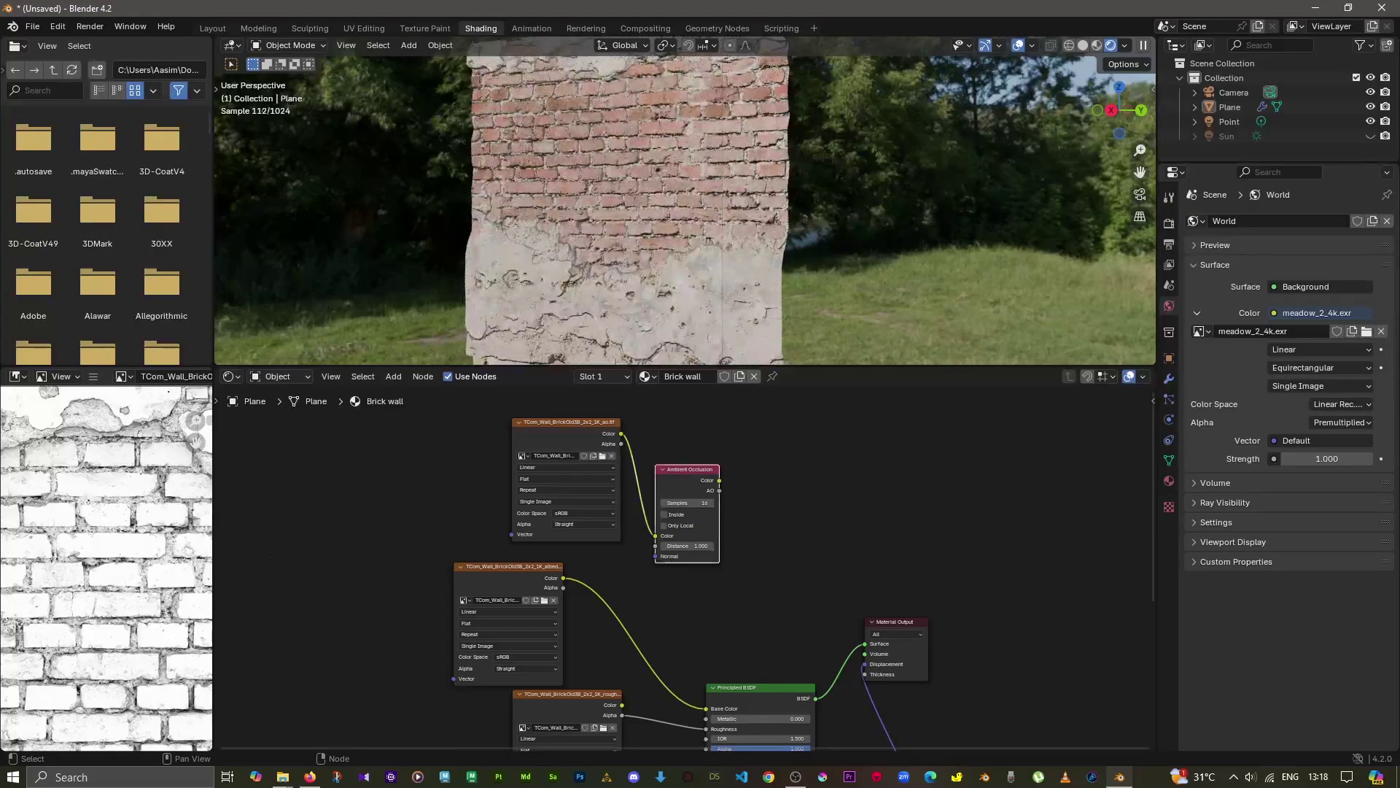
key(ctrl+z)
drag(711, 401, 510, 557)
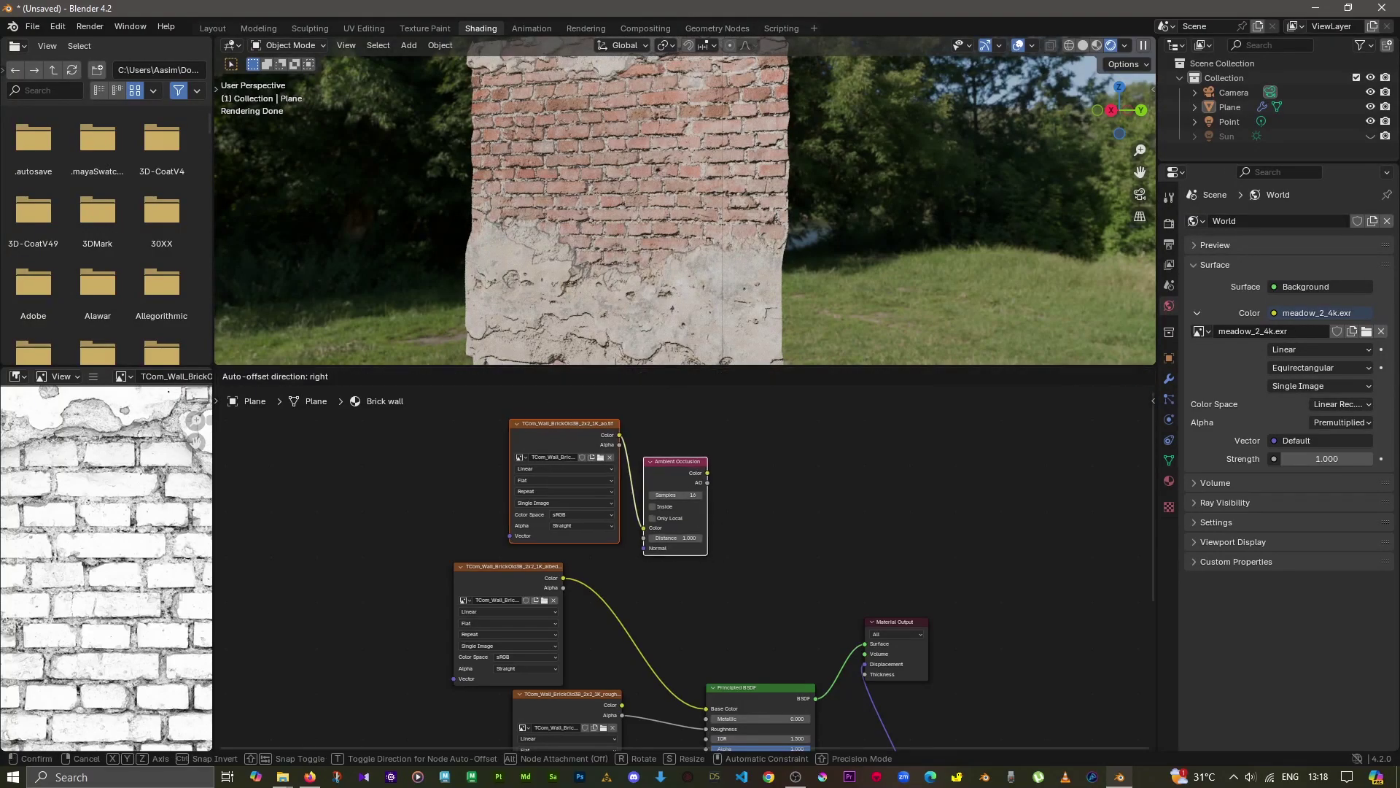
drag(678, 503, 574, 485)
right_click(653, 542)
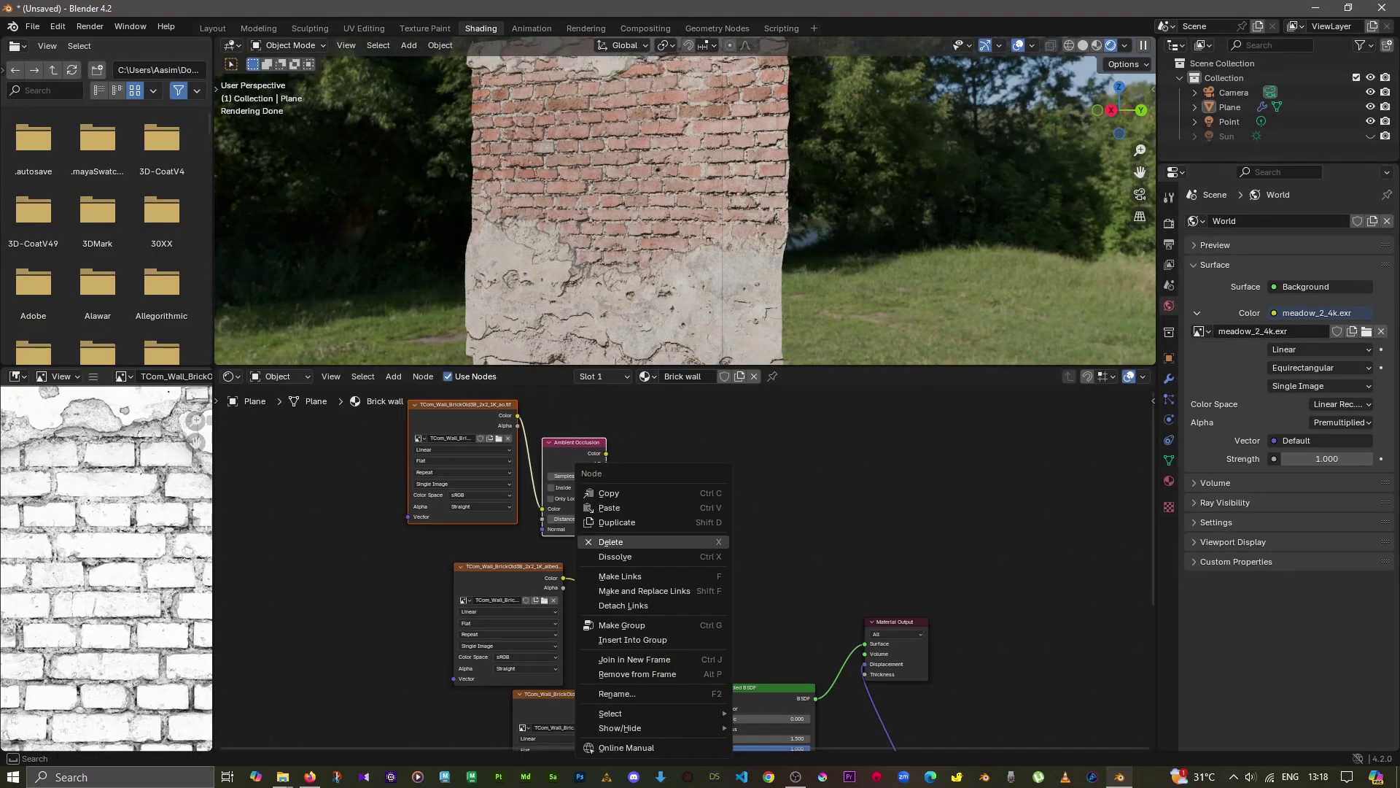
Feed albedo and Ambient Occlusion colour into a Multiply node at factor 1.000, then enlarge the 3D view.
key(Escape)
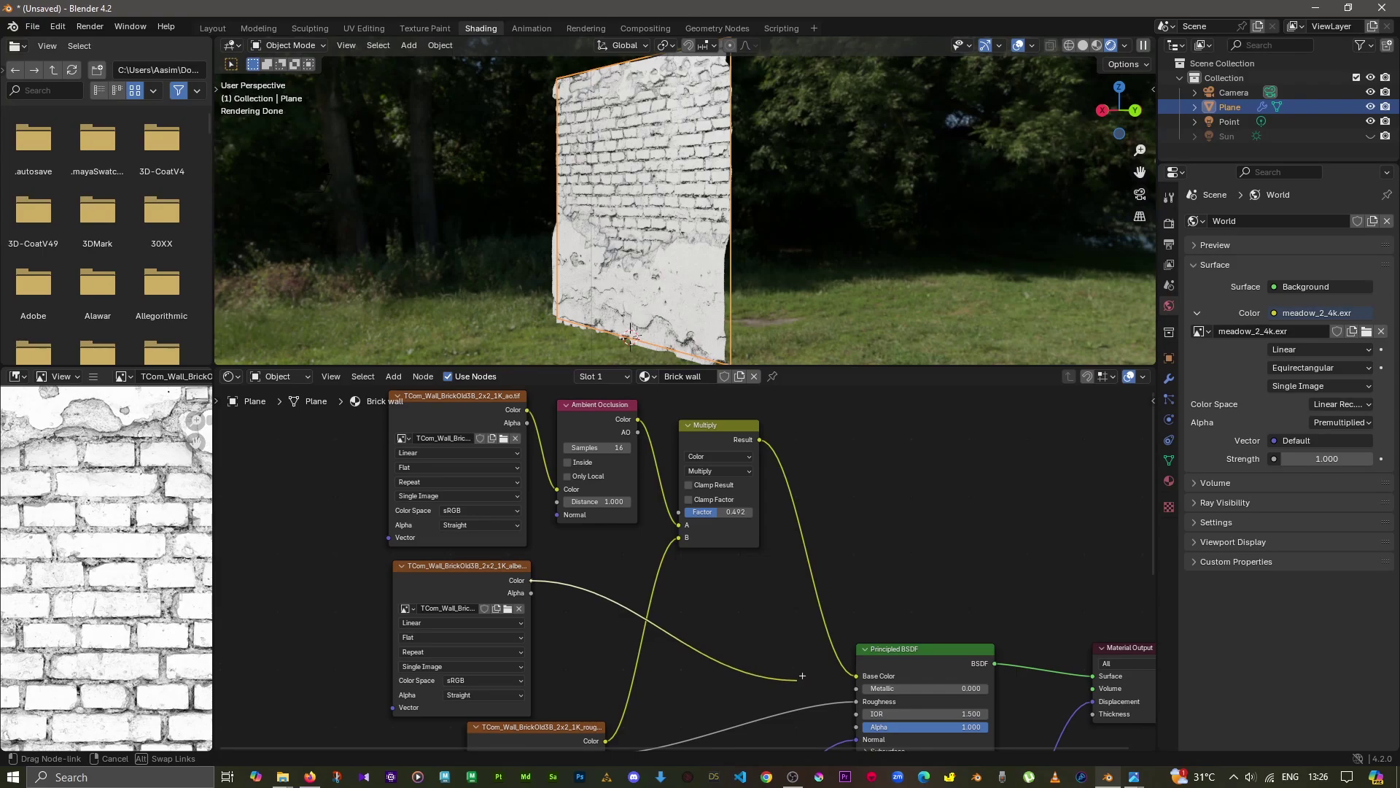
drag(804, 678, 679, 538)
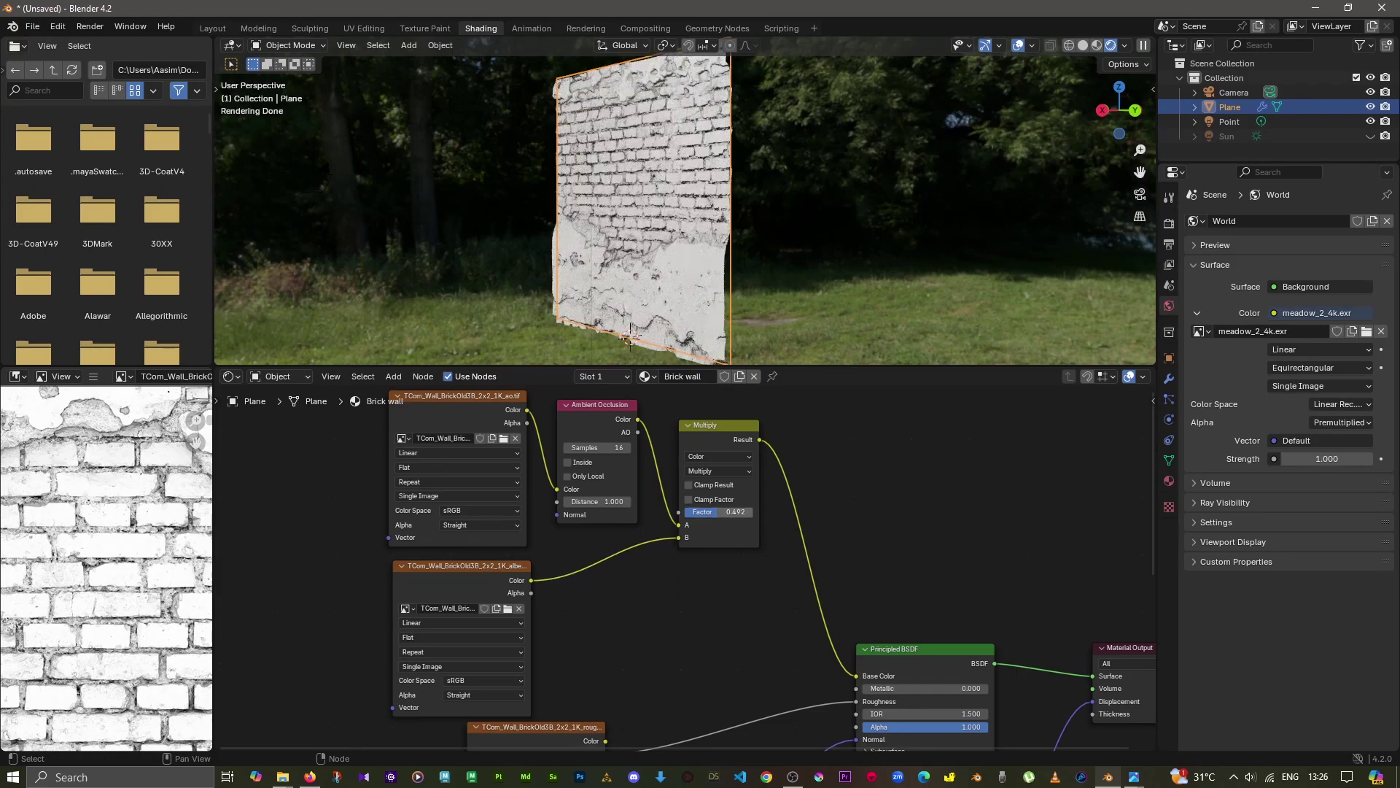
drag(719, 511, 751, 511)
mouse_move(531, 580)
mouse_down()
mouse_move(646, 523)
mouse_move(678, 524)
mouse_up()
mouse_move(637, 419)
mouse_down()
mouse_move(678, 538)
mouse_move(686, 512)
mouse_move(755, 511)
mouse_up()
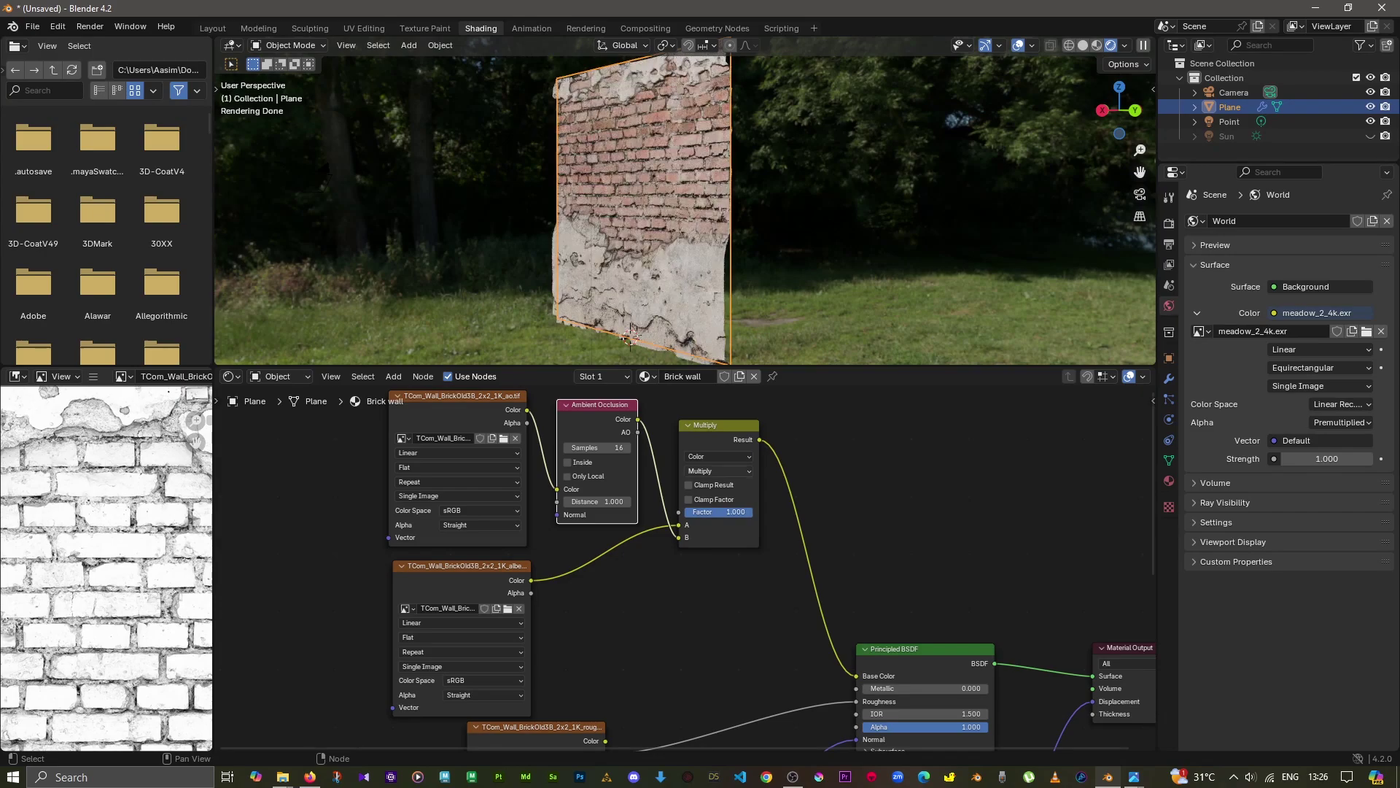
drag(631, 364, 631, 540)
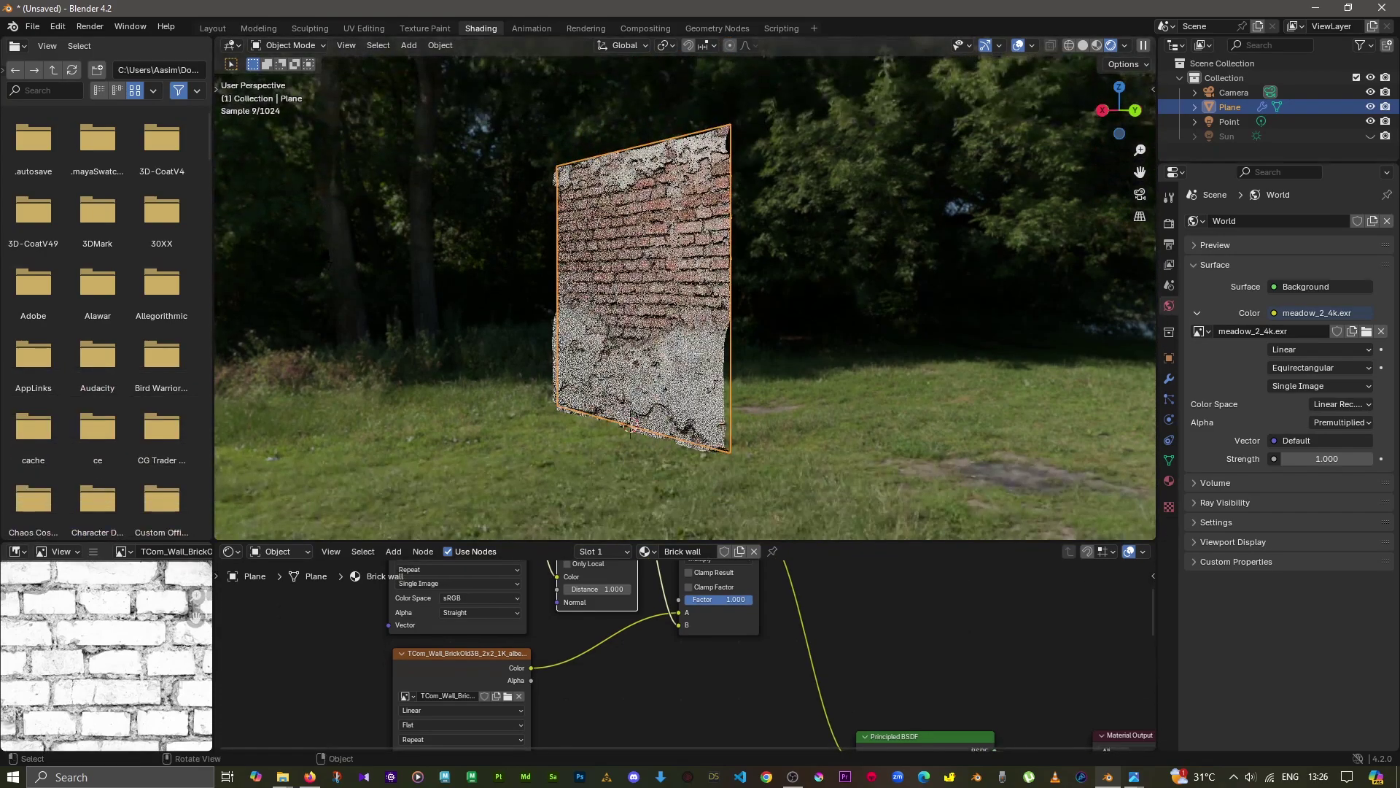
Try Multiply factors between 0.274 and 1.000 while viewing the wall, settling on 0.191.
middle_drag(686, 291, 759, 292)
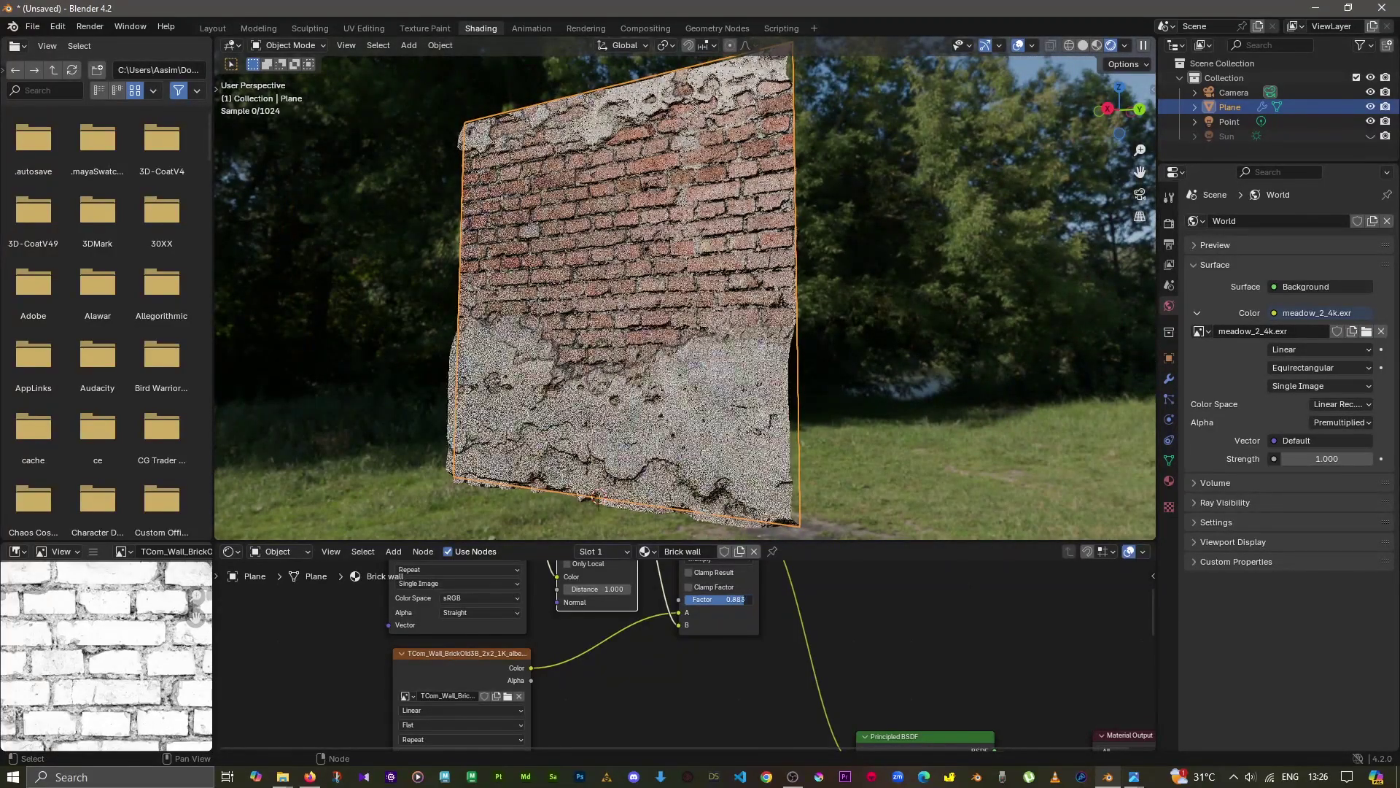
mouse_move(737, 599)
mouse_down()
mouse_move(672, 599)
mouse_move(773, 599)
mouse_move(781, 613)
mouse_move(689, 598)
mouse_up()
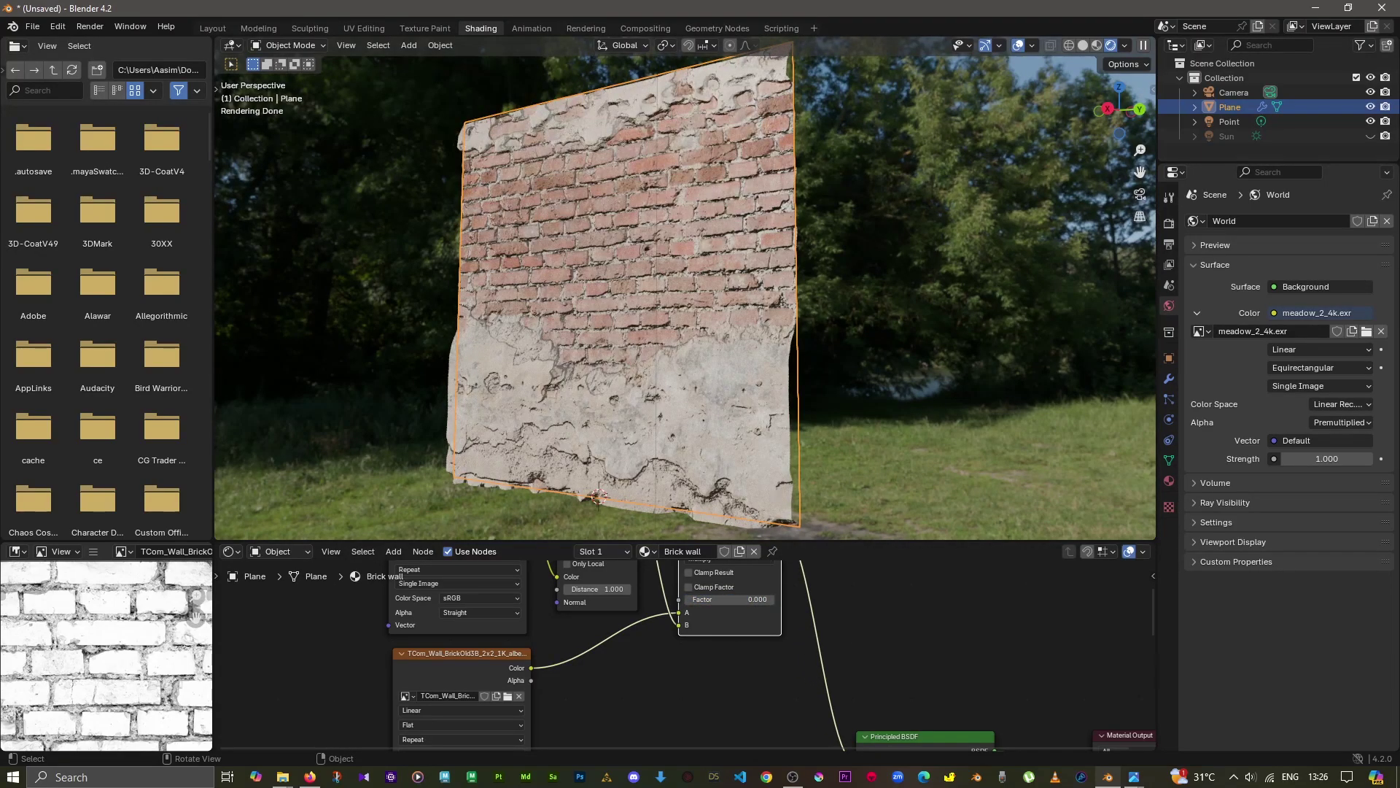
middle_drag(685, 306, 656, 306)
scroll(656, 306, up, 2)
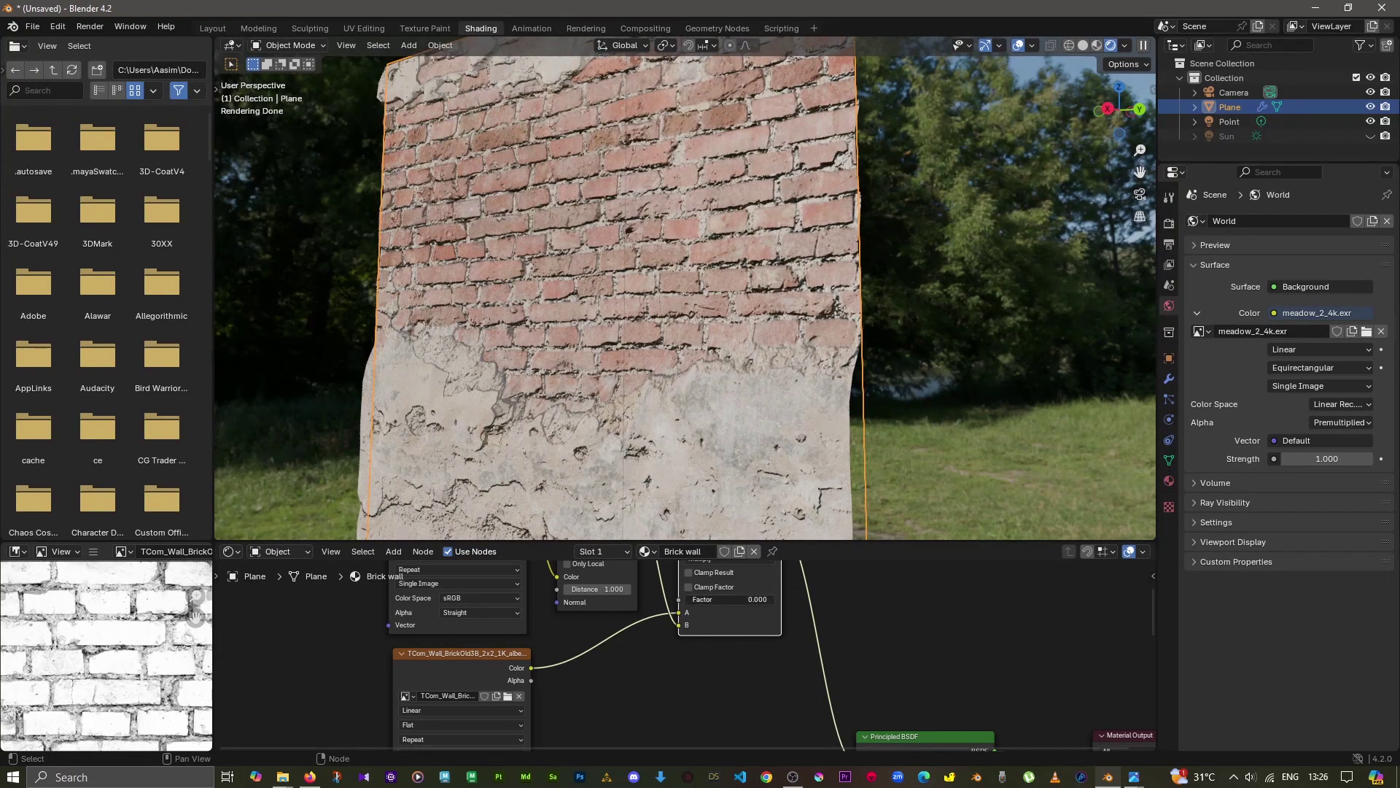
drag(689, 600, 765, 599)
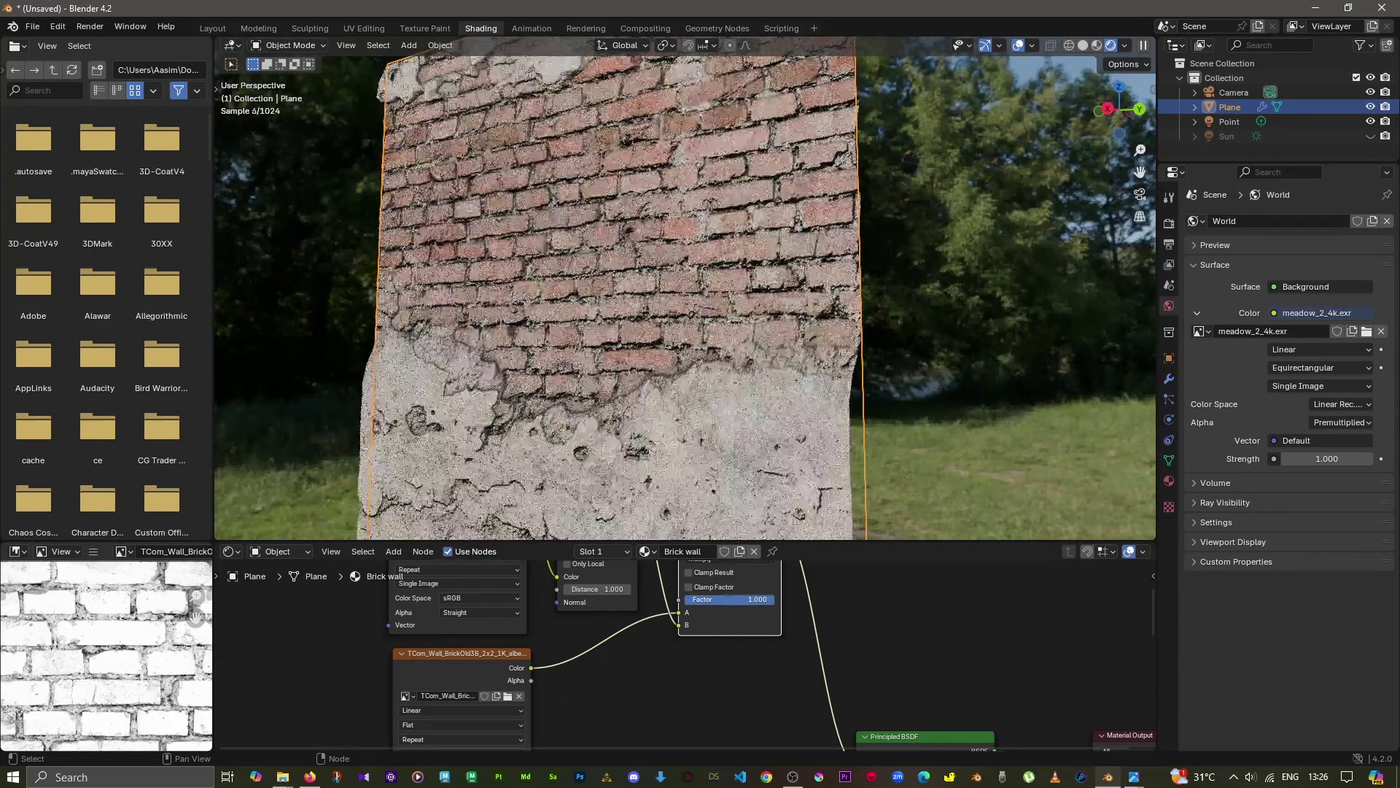
mouse_move(759, 599)
mouse_down()
mouse_move(741, 599)
mouse_move(776, 600)
mouse_up()
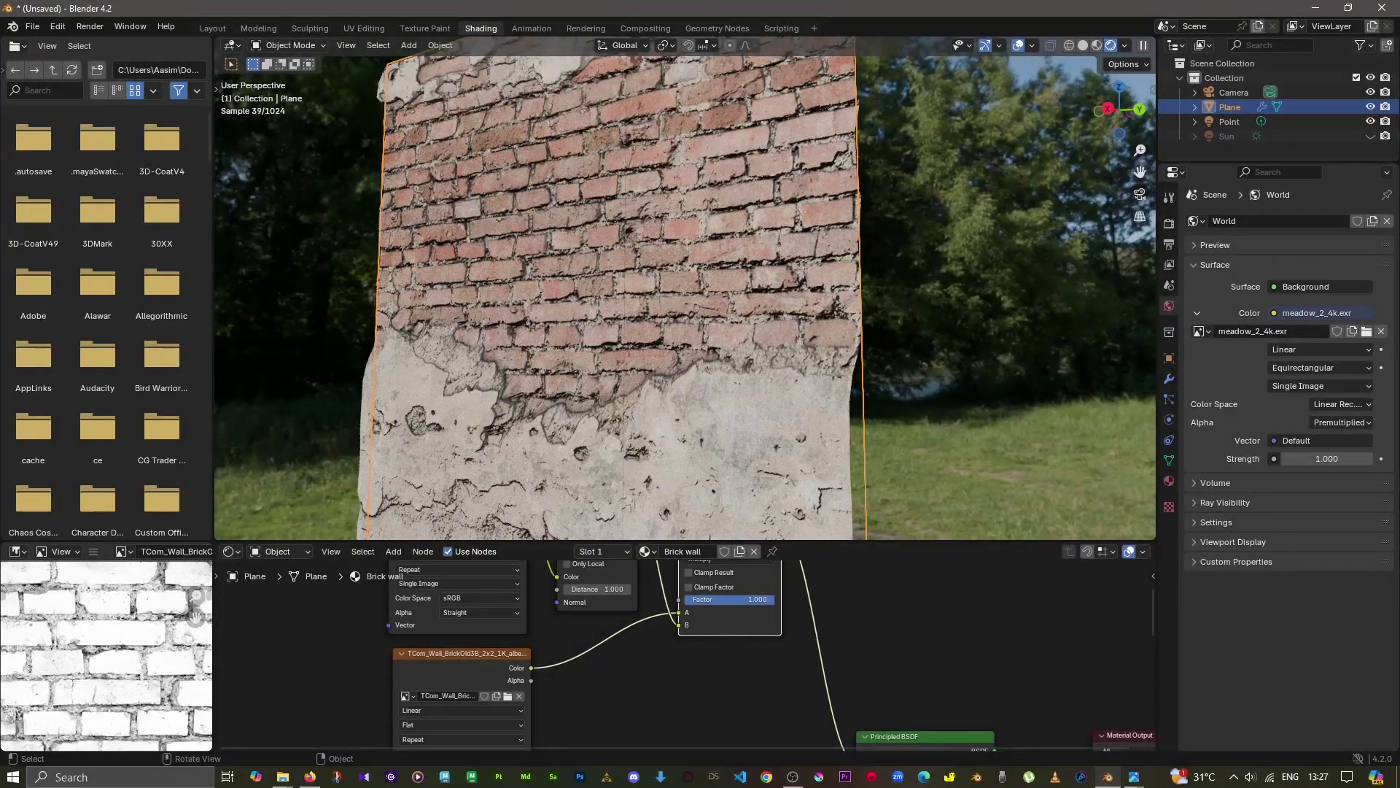
drag(758, 600, 686, 600)
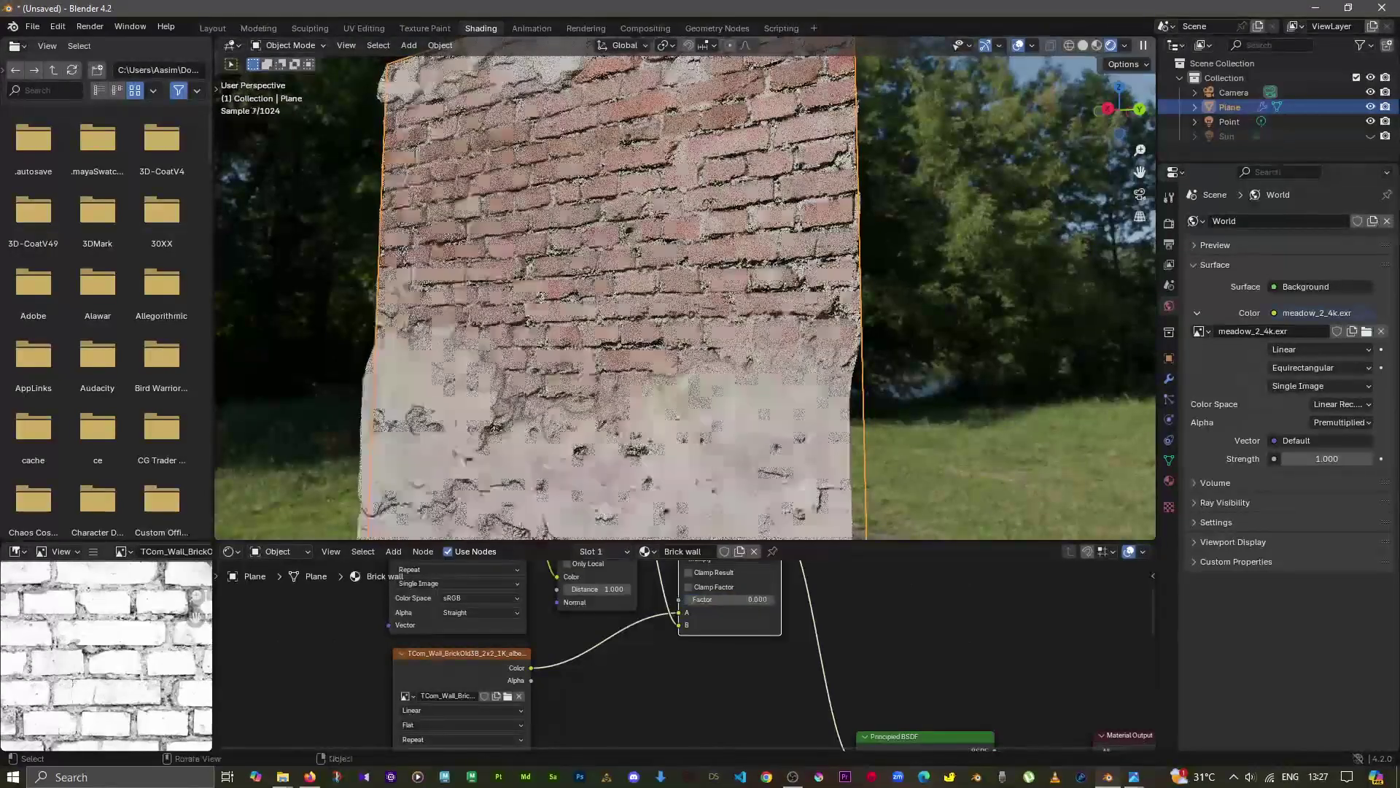
middle_drag(685, 291, 736, 299)
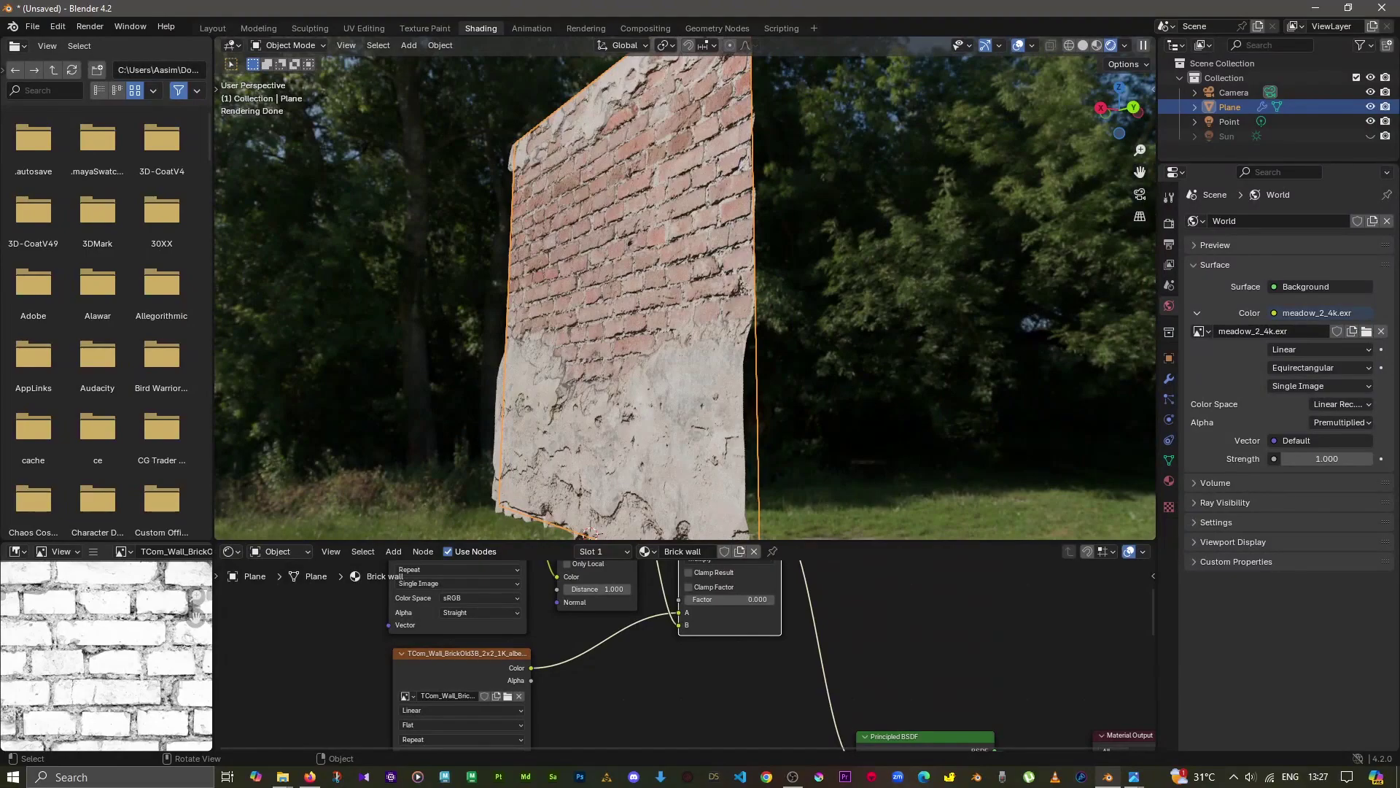
mouse_move(701, 600)
mouse_down()
mouse_move(784, 599)
mouse_move(693, 600)
mouse_up()
key(alt+a)
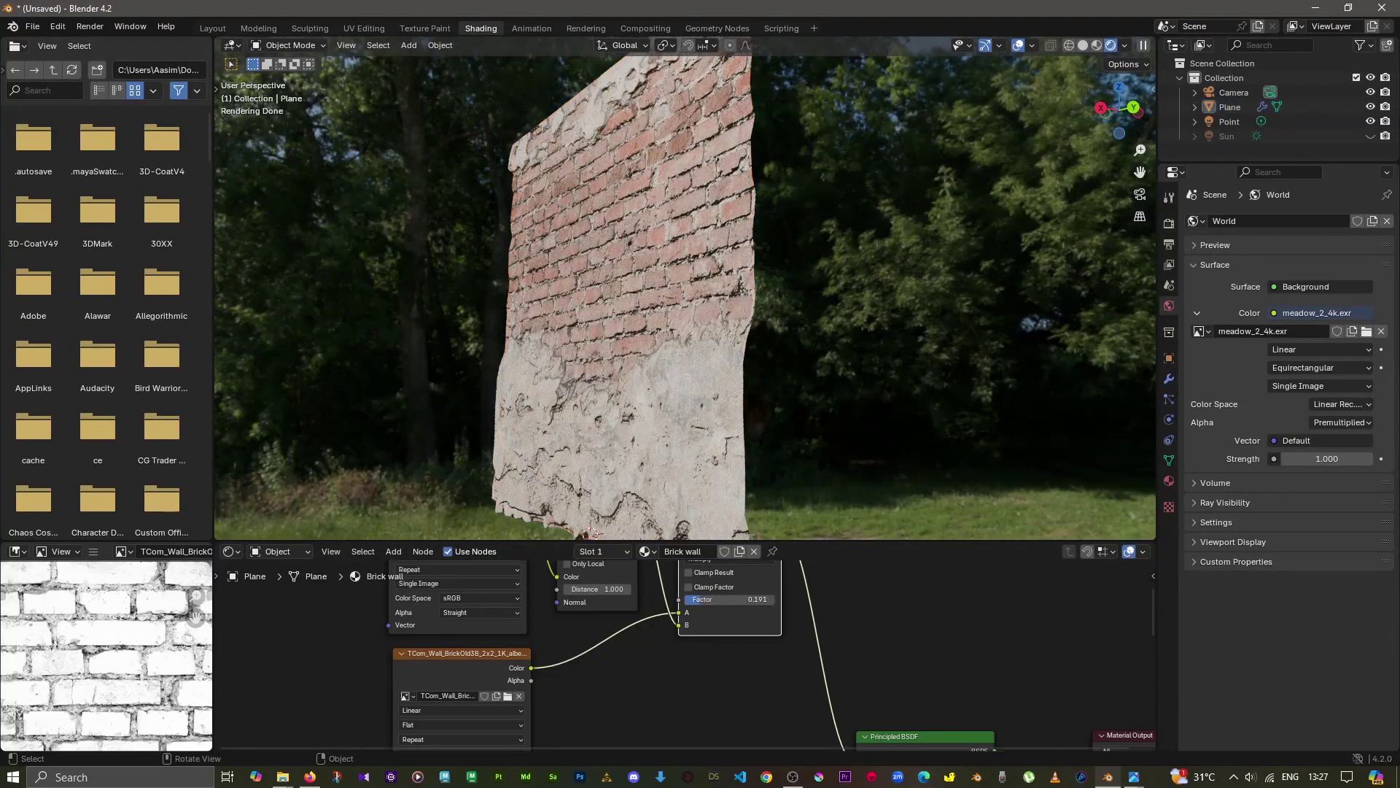
scroll(220, 260, down, 1)
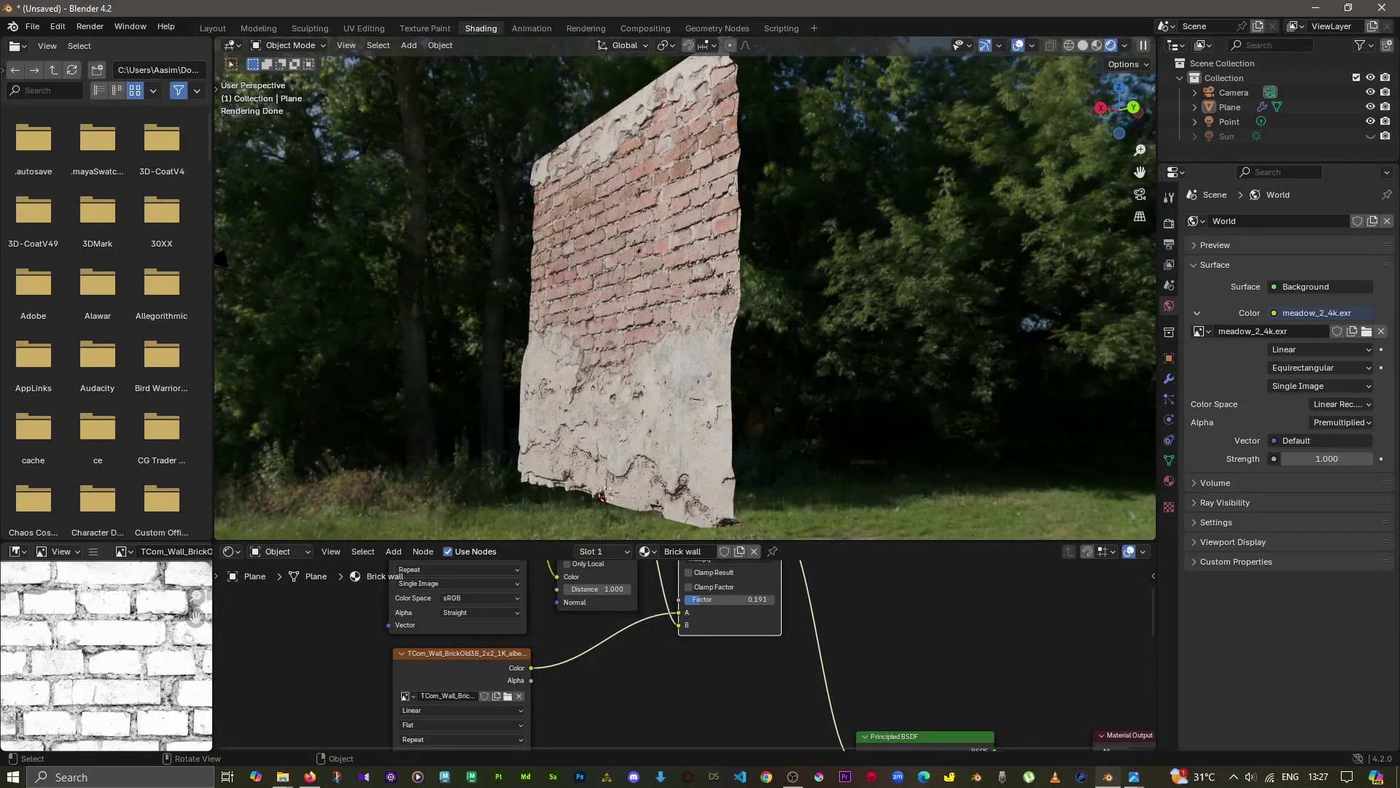
Select the Plane wall and show its Brick wall material settings.
click(627, 328)
middle_drag(627, 329, 555, 314)
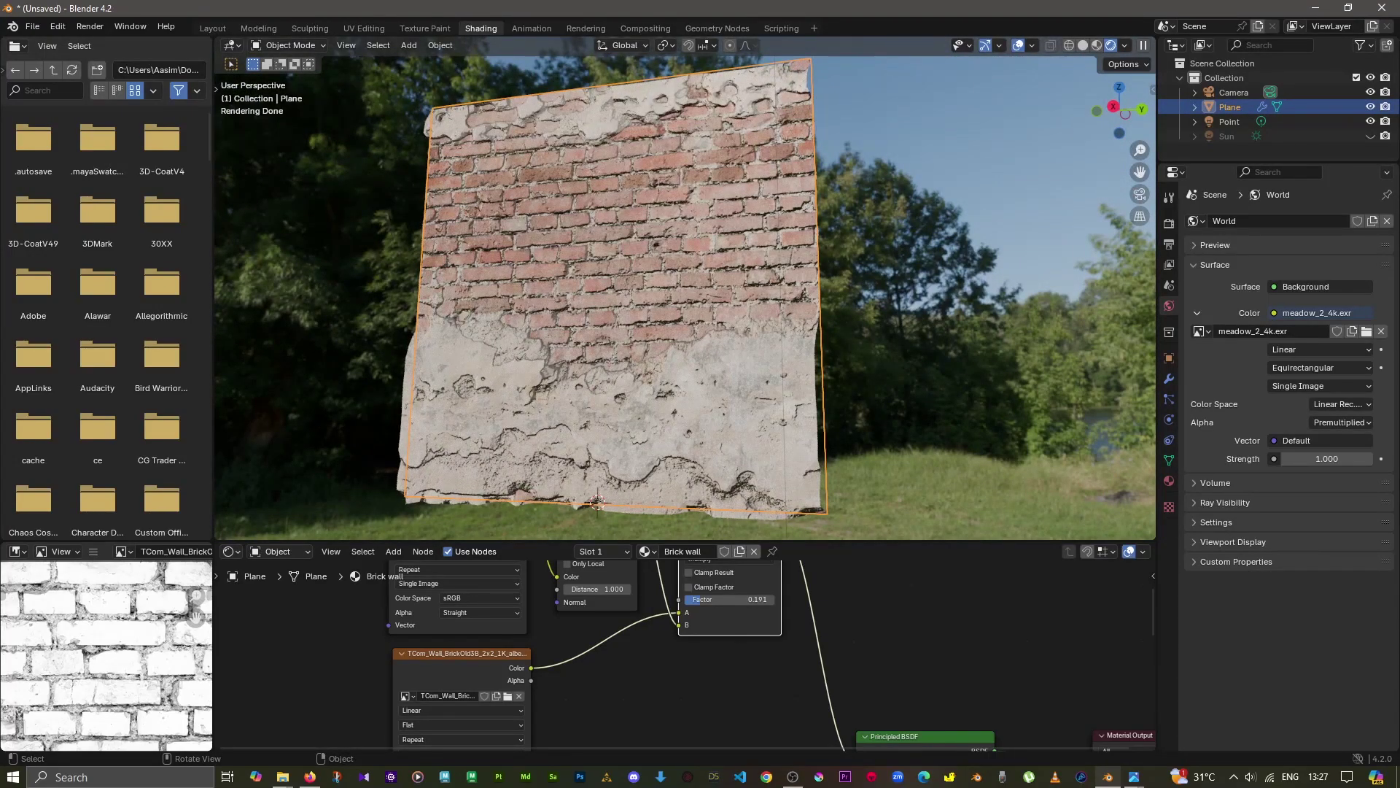
click(1169, 481)
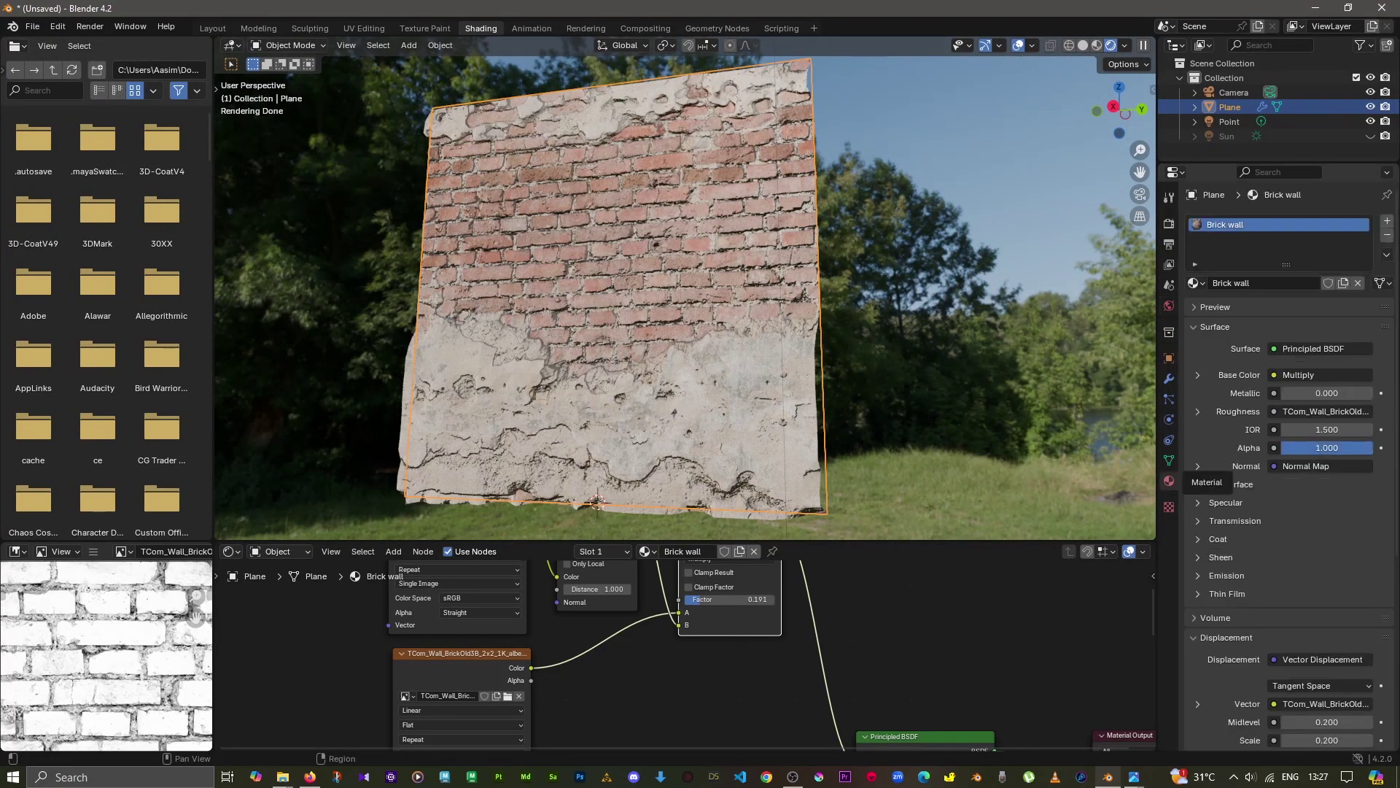
Set the Subdivision modifier's viewport levels to 6 and nudge the Principled BSDF node up.
click(1169, 379)
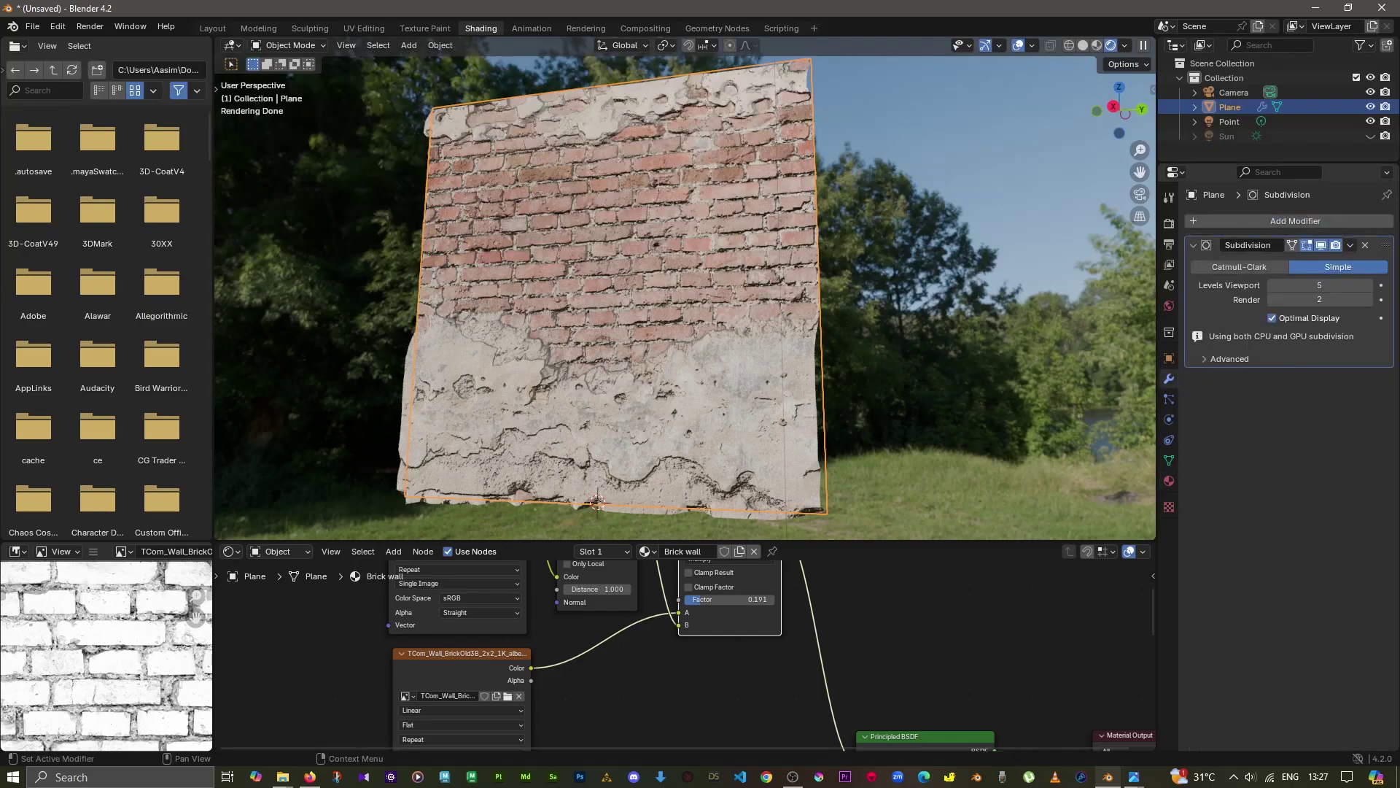
click(1368, 286)
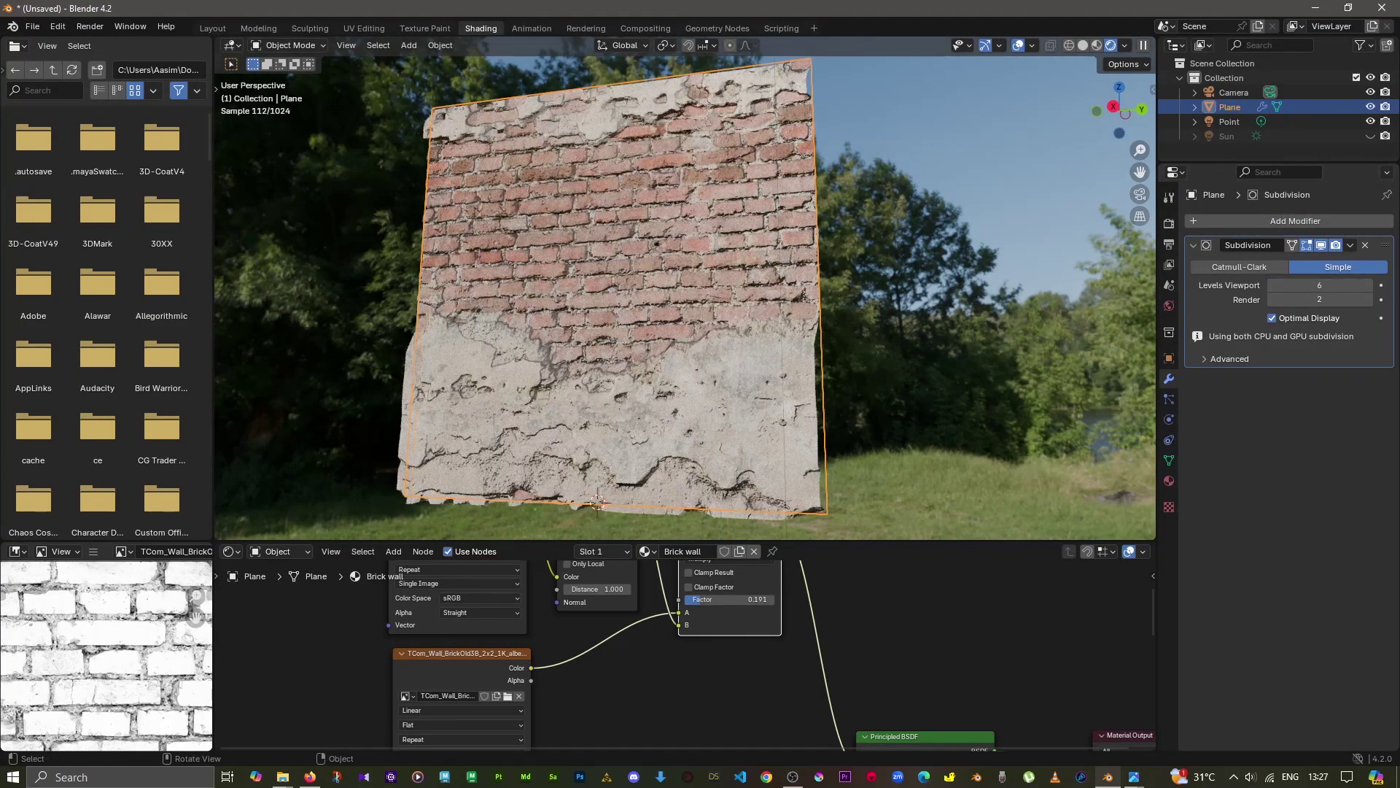
middle_drag(657, 292, 802, 306)
scroll(684, 654, down, 1)
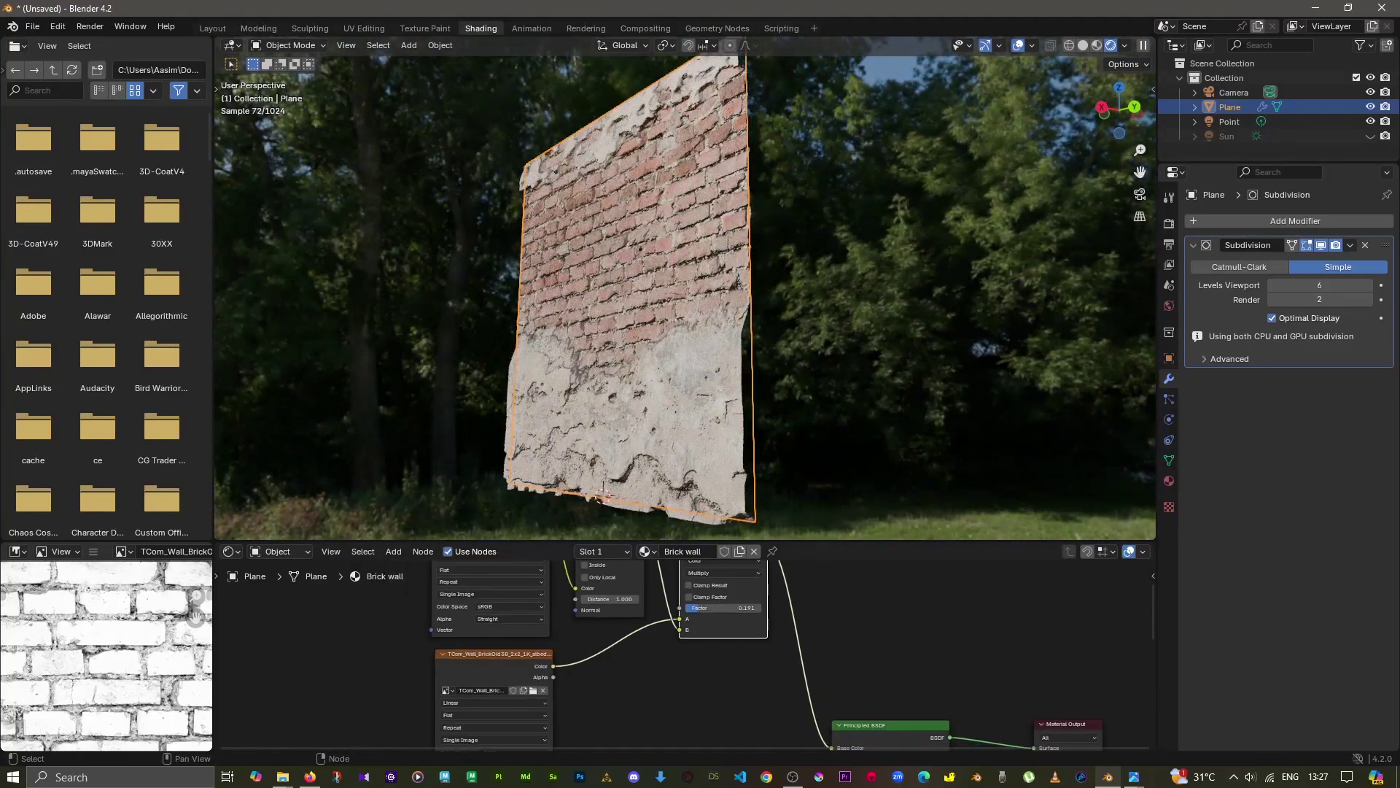
scroll(684, 655, down, 1)
scroll(684, 655, down, 1)
drag(809, 698, 799, 646)
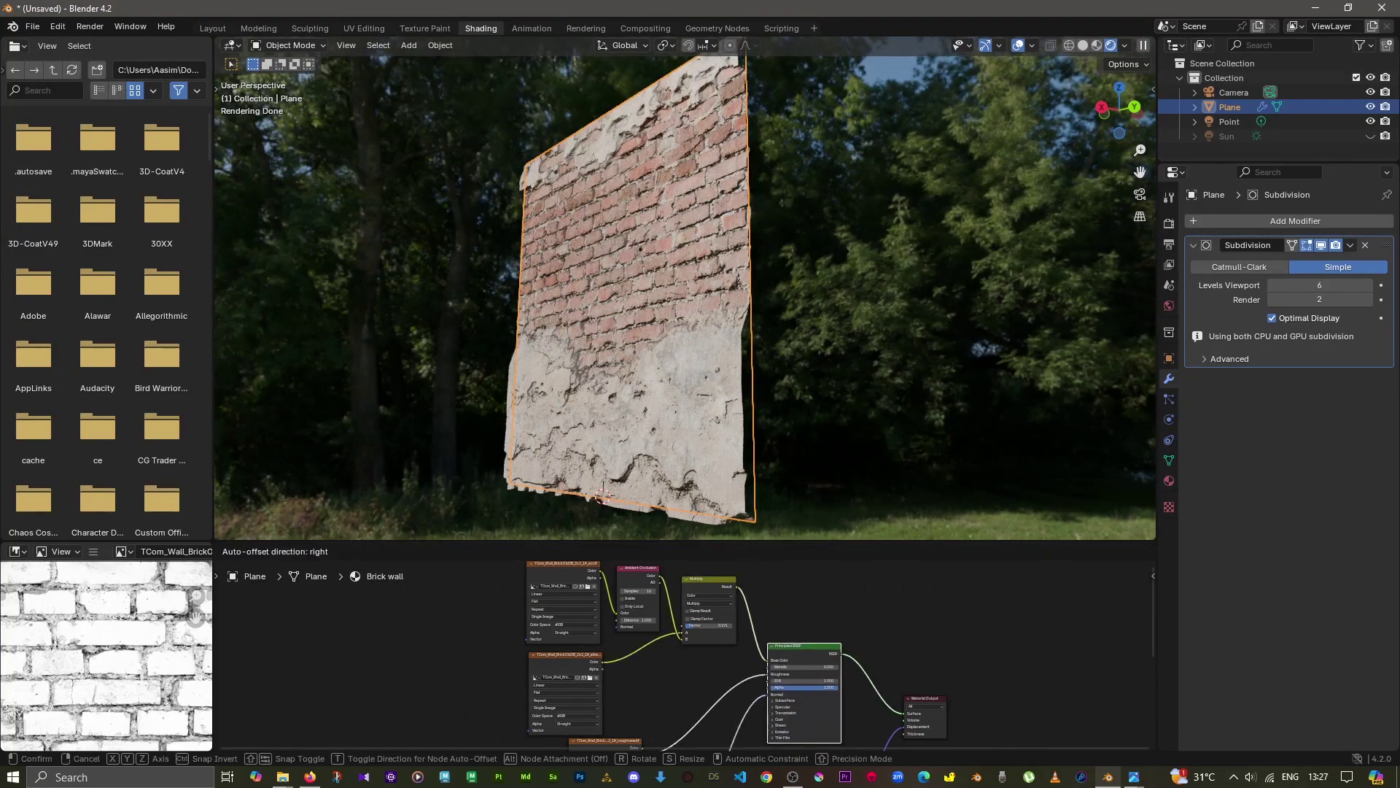
scroll(675, 653, up, 1)
scroll(686, 653, down, 2)
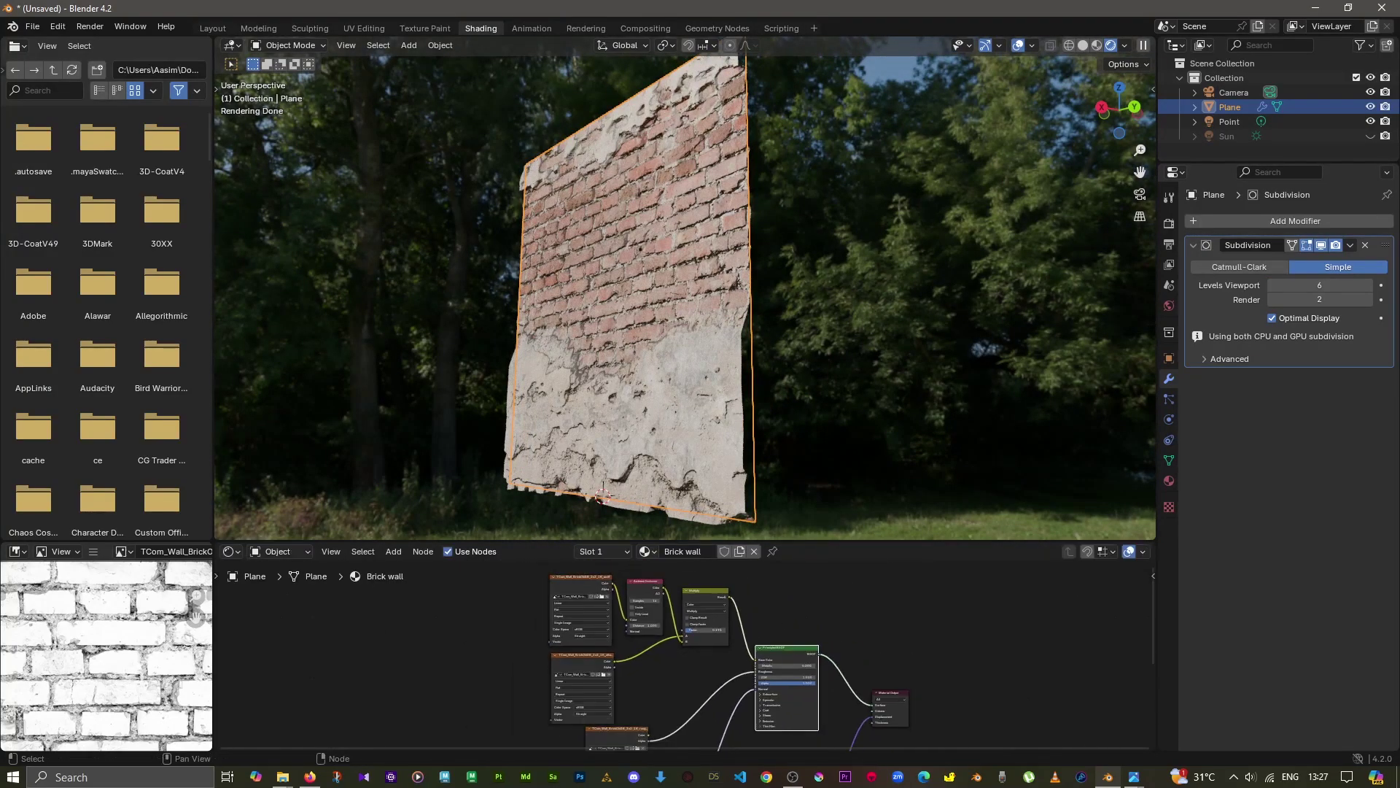